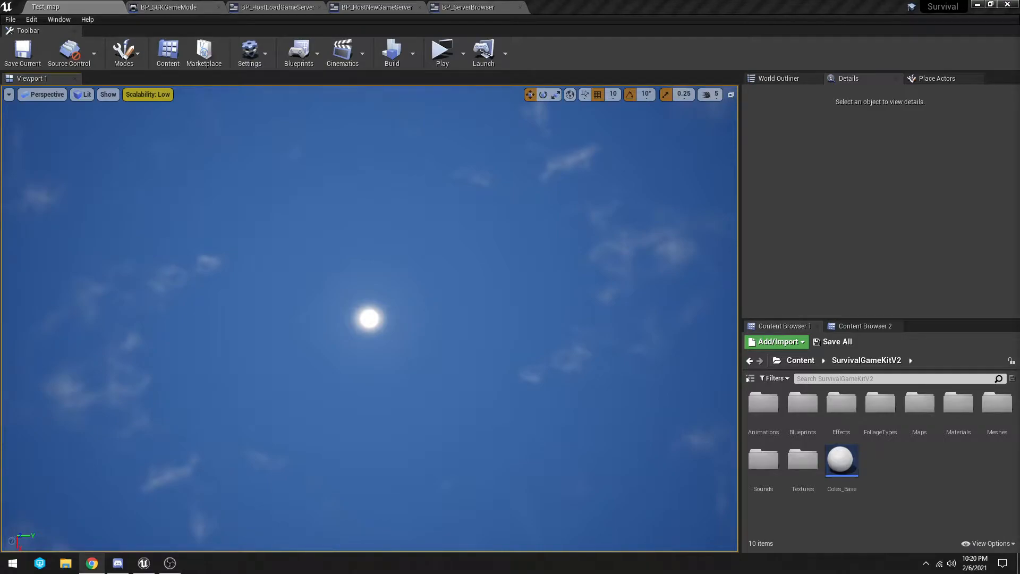
Step: Show the 'Unreal Engine 4 on GitHub' guide in Chrome, scrolled back to 'What is GitHub?'
left_click(92, 563)
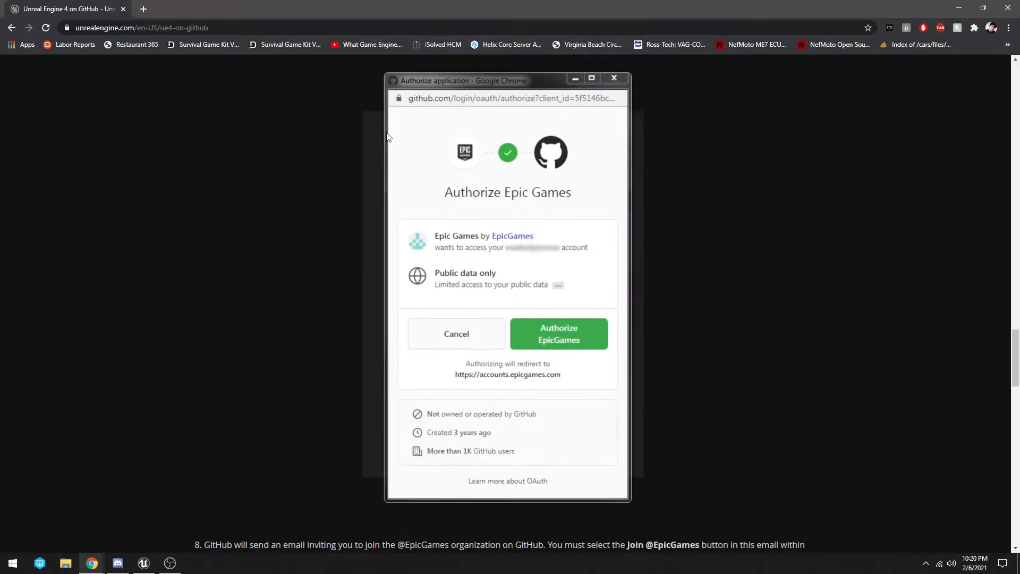
scroll(237, 250, "up", 10)
scroll(238, 256, "up", 15)
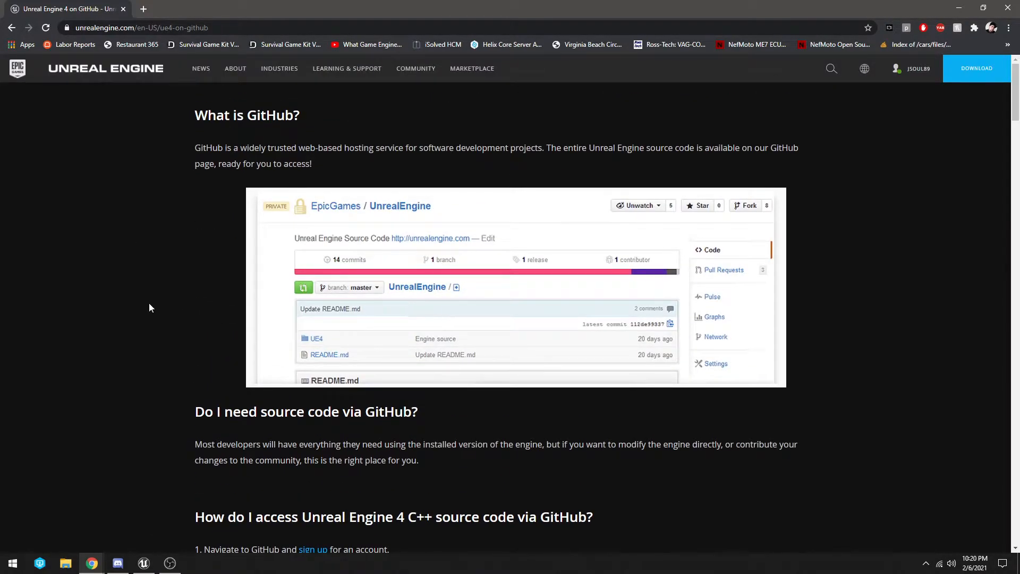
scroll(150, 303, "down", 2)
scroll(147, 329, "down", 1)
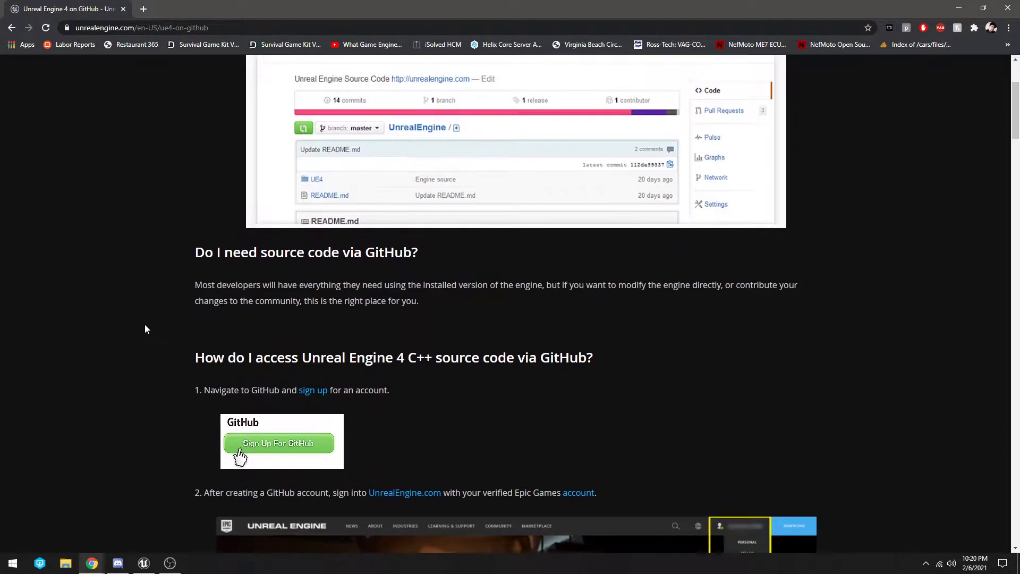
scroll(416, 340, "up", 3)
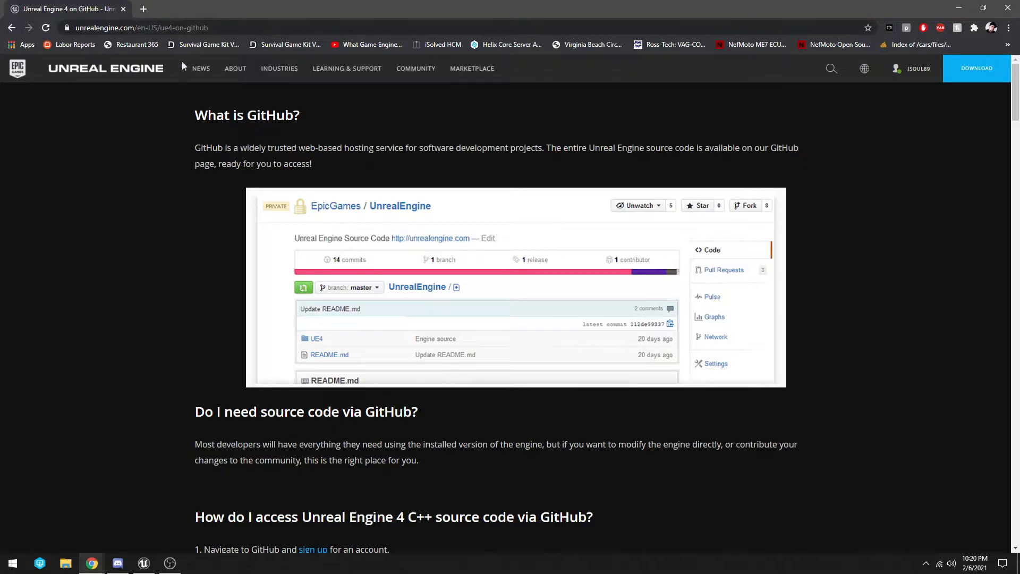
left_click(268, 27)
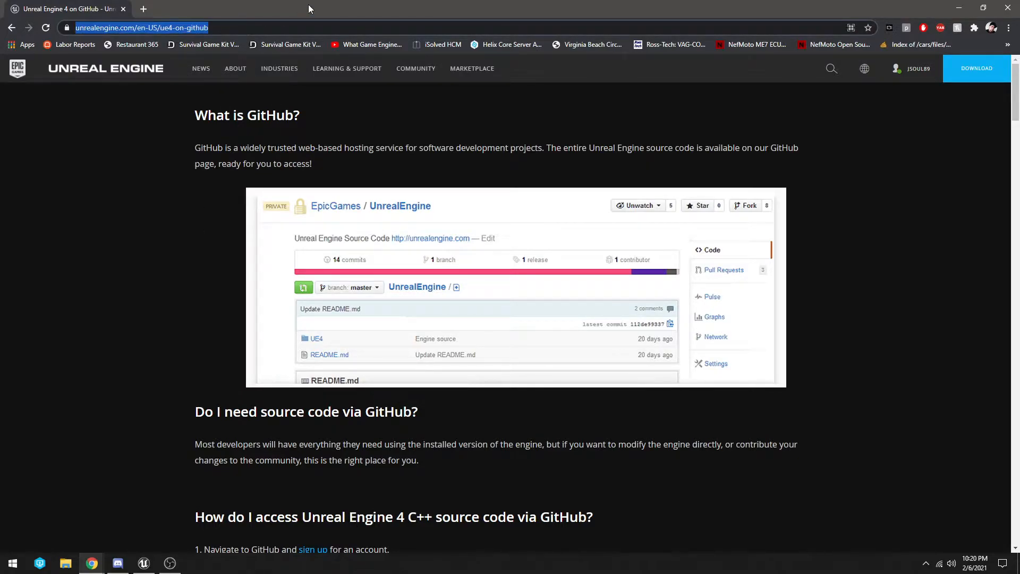
Step: Search for 'unreal engine git hub' and open the EpicGames/UnrealEngine repository
type("unreal engine git hub")
key("Return")
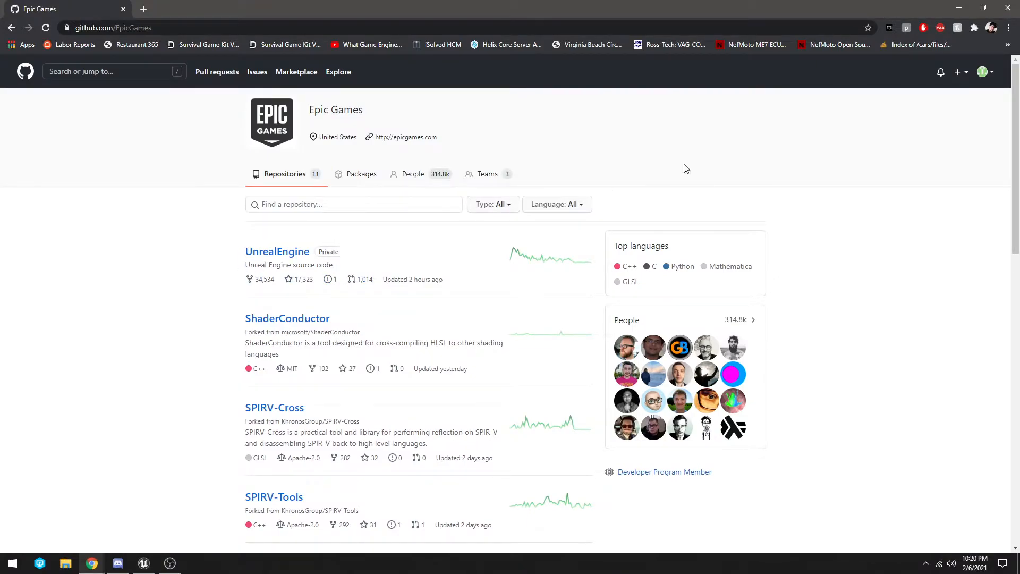
left_click(984, 72)
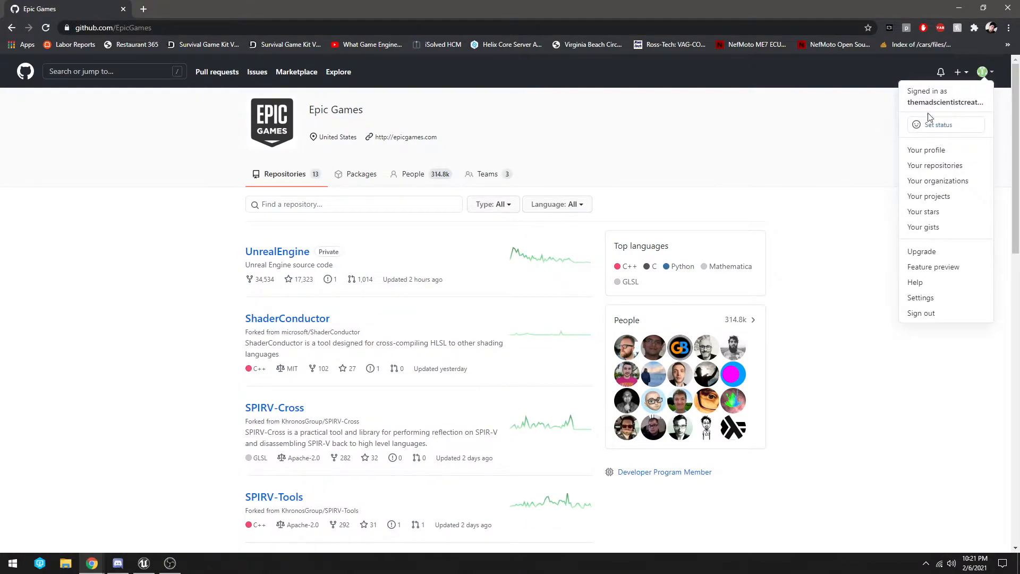
left_click(766, 152)
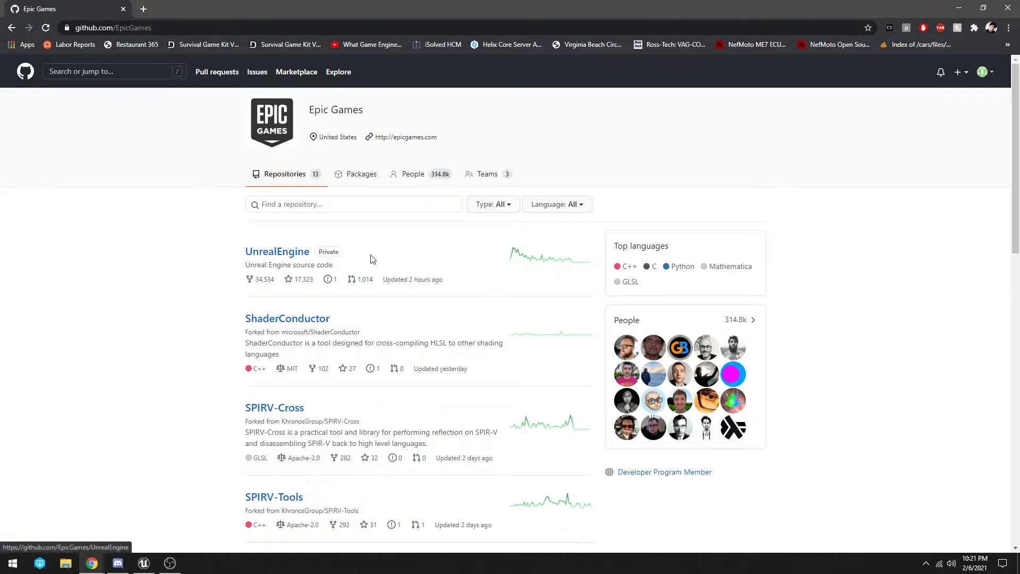
left_click(285, 258)
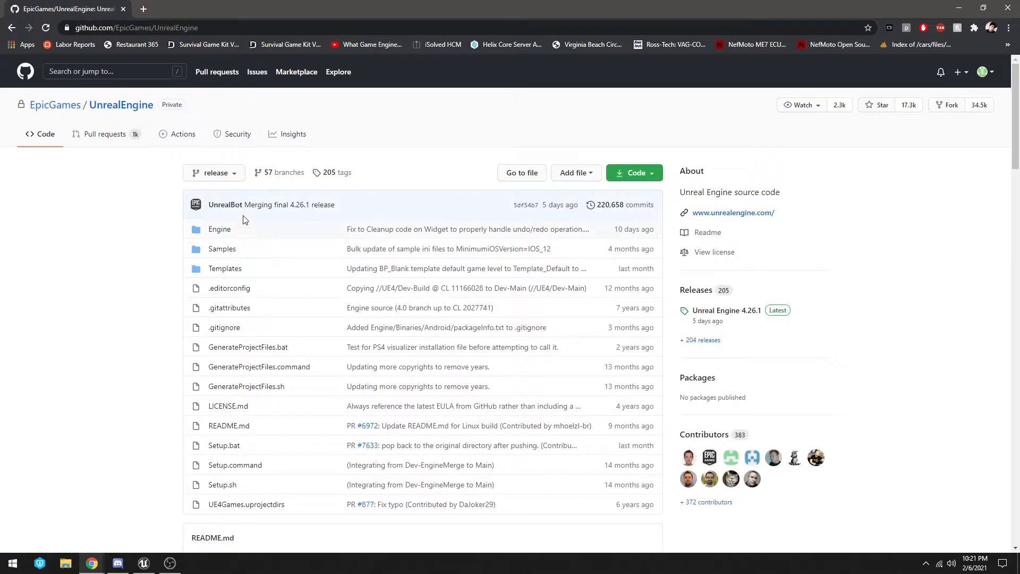
Step: Switch the repository to the 4.26 branch, check the Code download options, then close Chrome
left_click(234, 173)
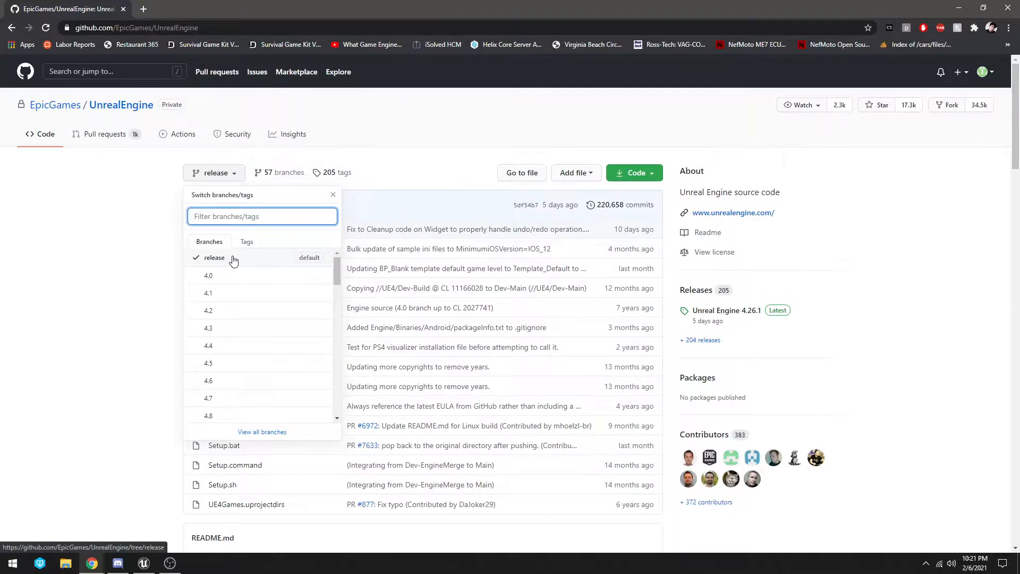
scroll(274, 300, "down", 7)
scroll(273, 303, "down", 1)
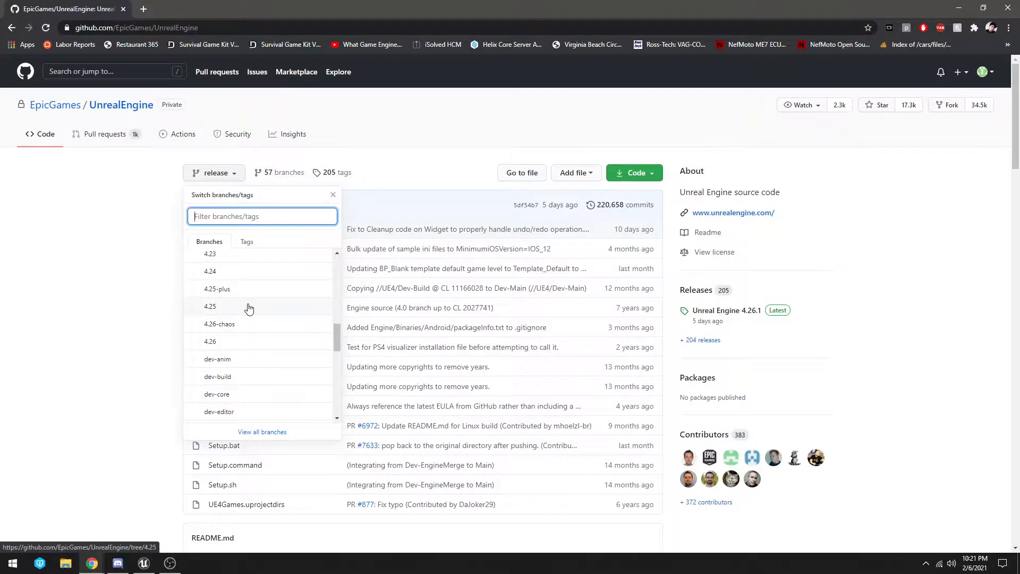
left_click(225, 341)
scroll(147, 331, "down", 2)
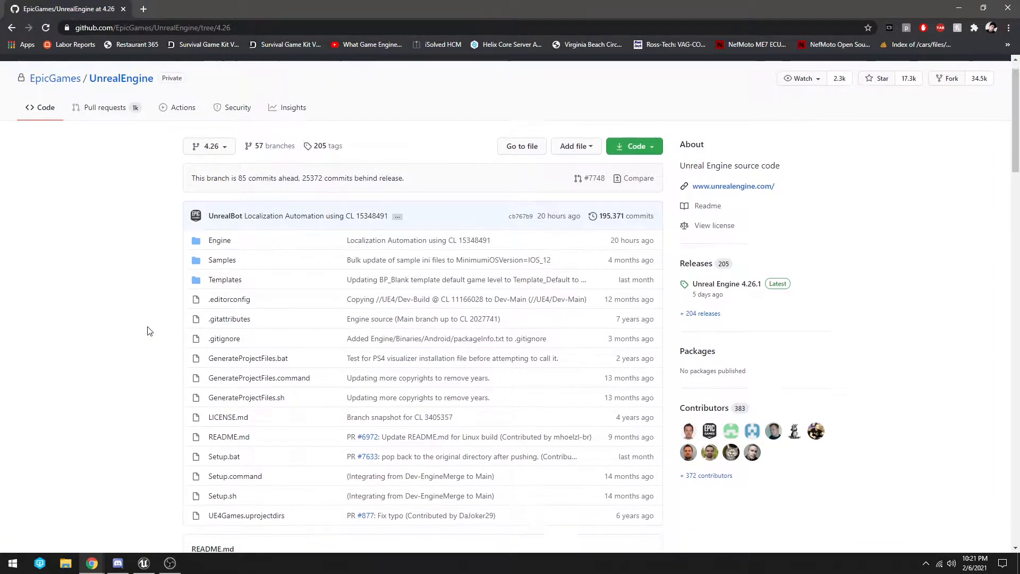
scroll(238, 302, "up", 1)
left_click(648, 121)
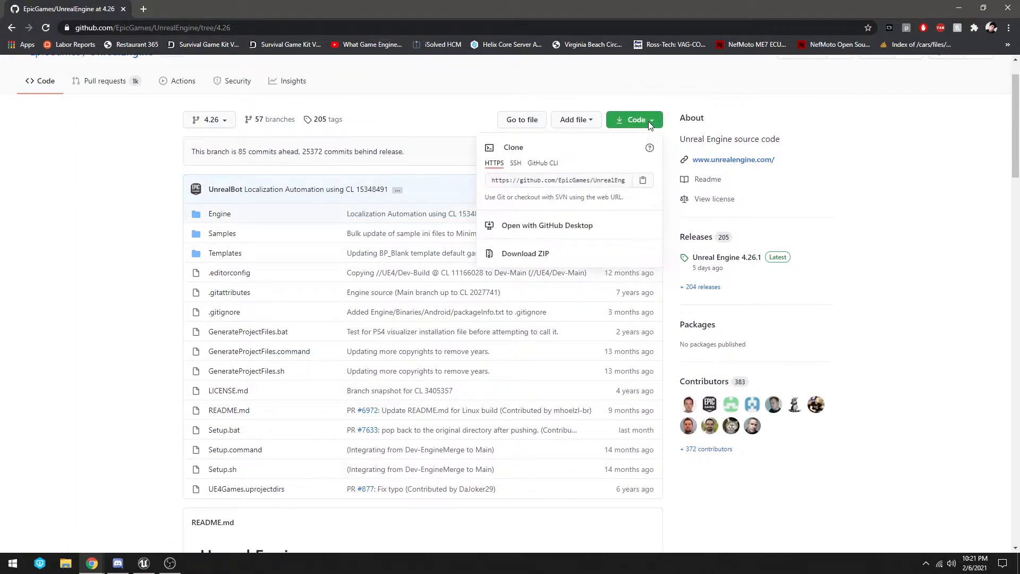
left_click(148, 286)
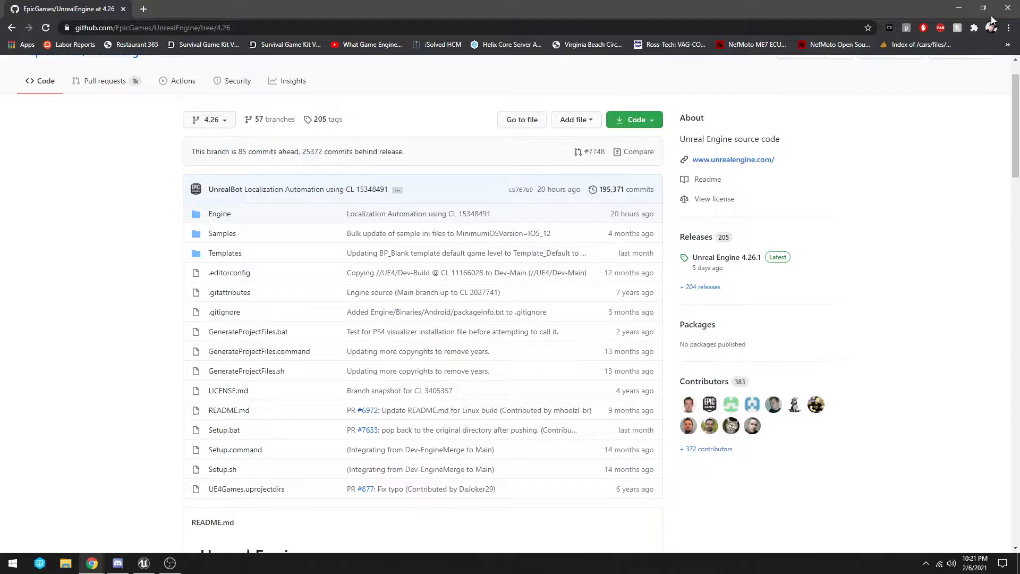
left_click(1007, 10)
left_click(65, 563)
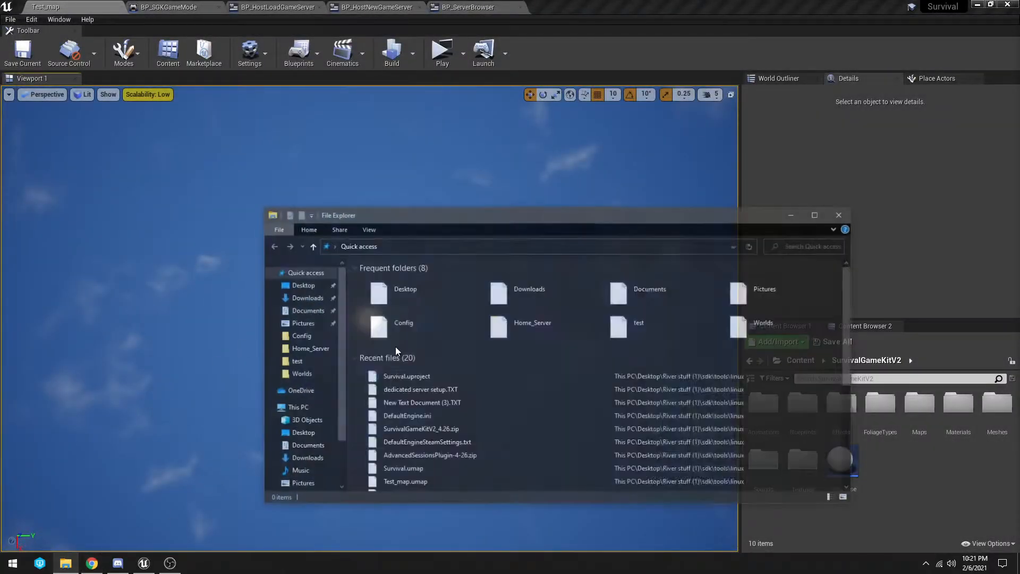
scroll(297, 361, "down", 2)
left_click(308, 450)
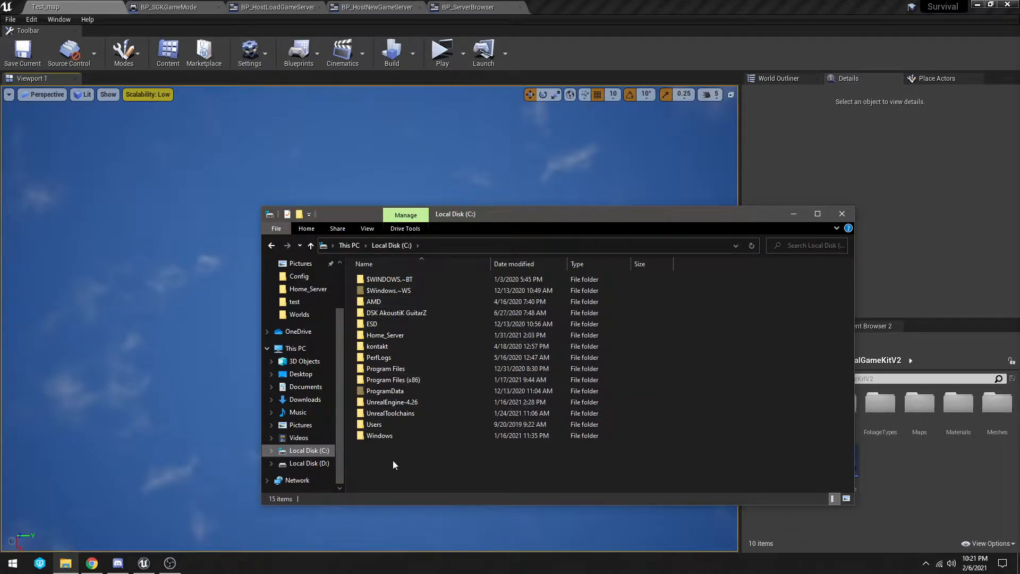
left_click(404, 402)
double_click(404, 402)
scroll(408, 409, "down", 1)
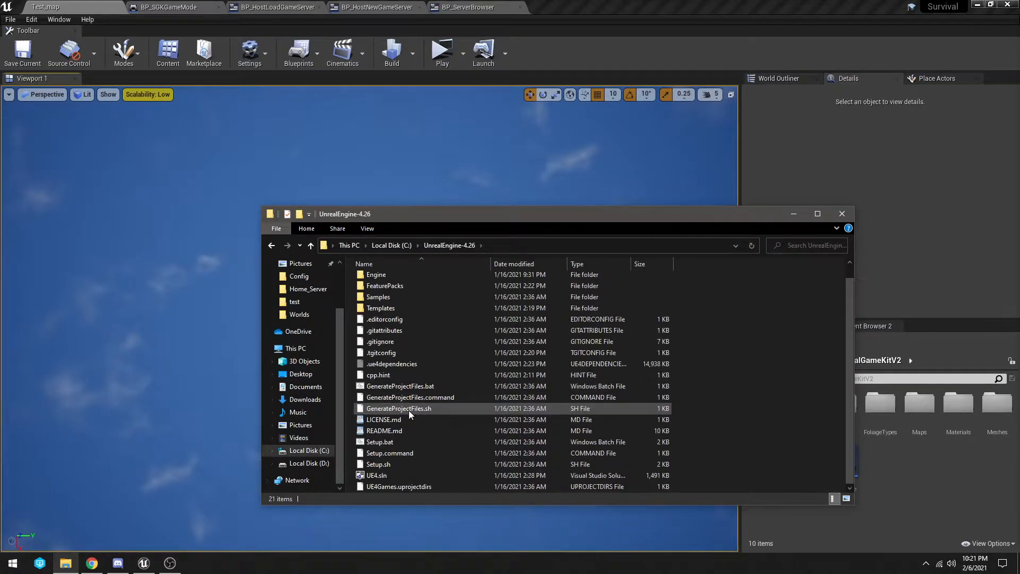
left_click(380, 444)
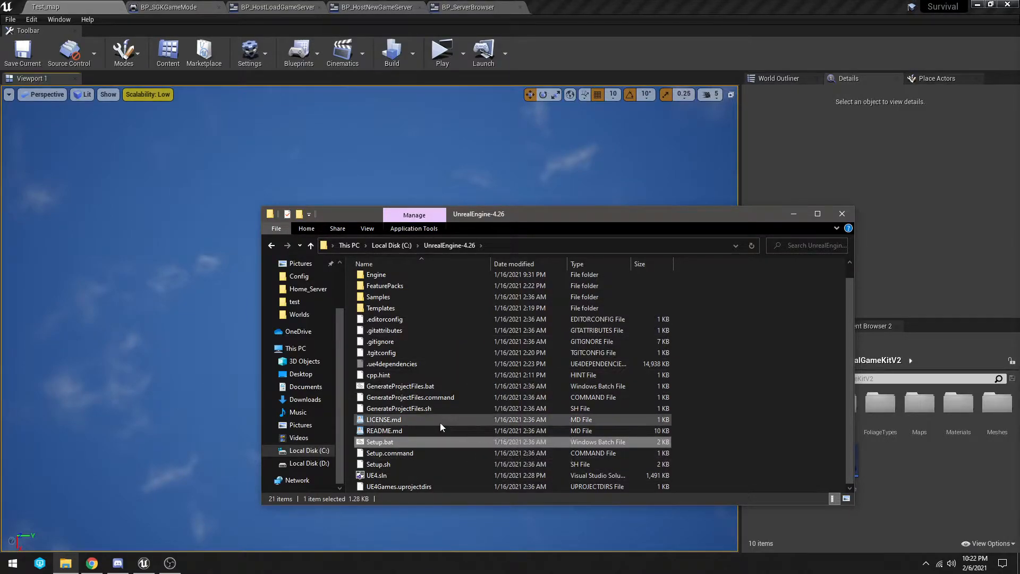
left_click(841, 215)
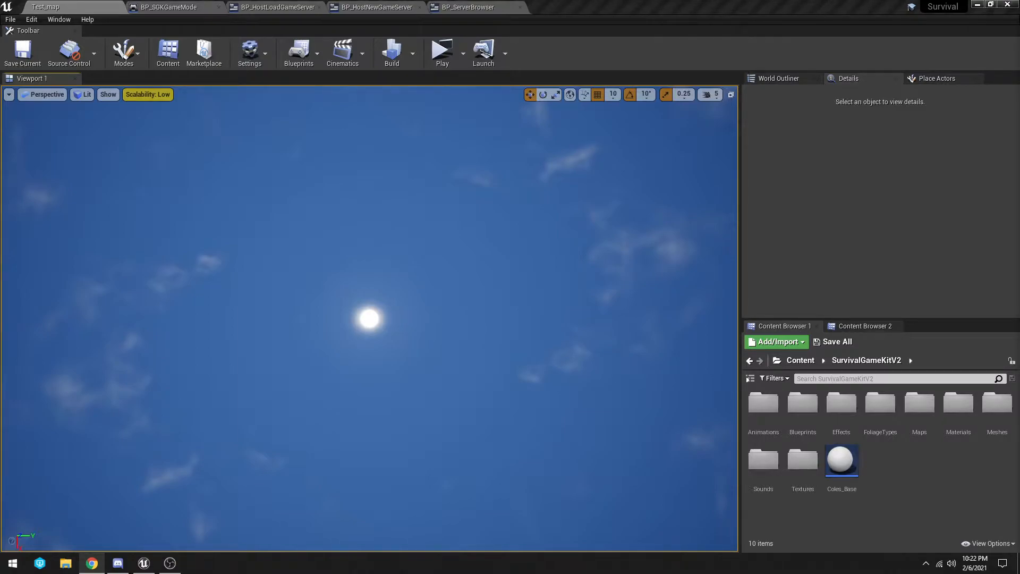
left_click_drag(0, 10, 506, 1)
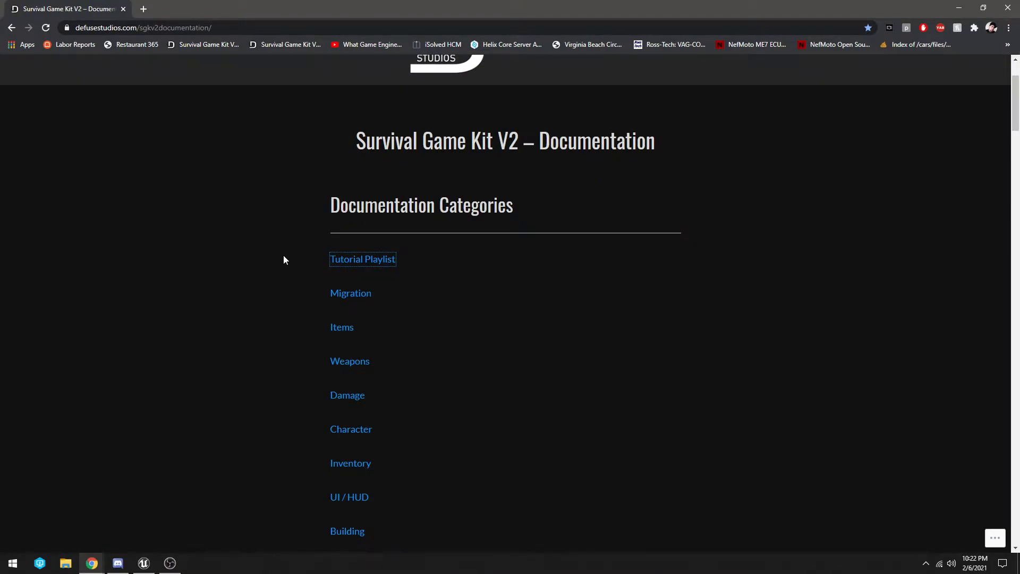
scroll(222, 314, "down", 7)
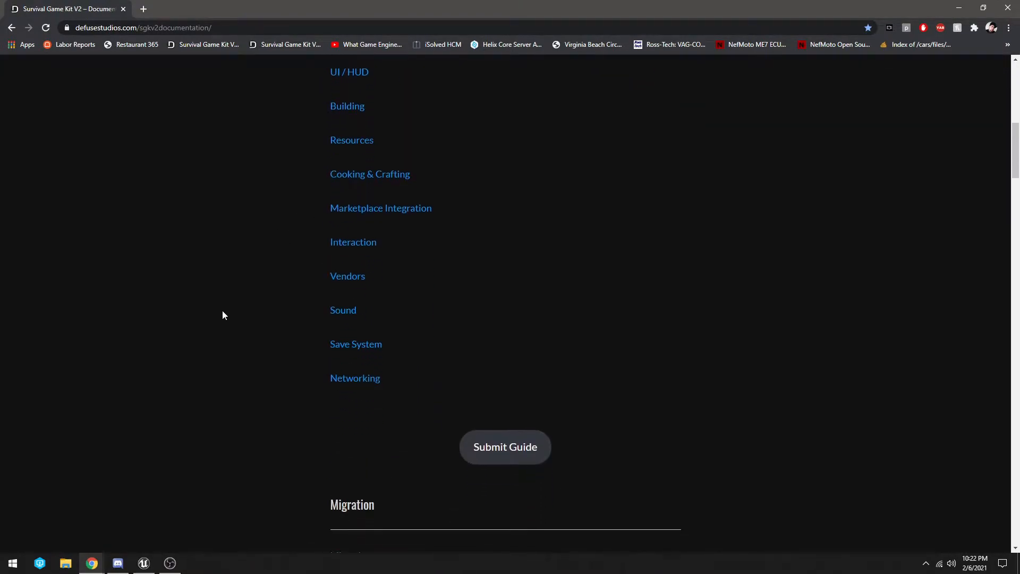
scroll(223, 313, "up", 8)
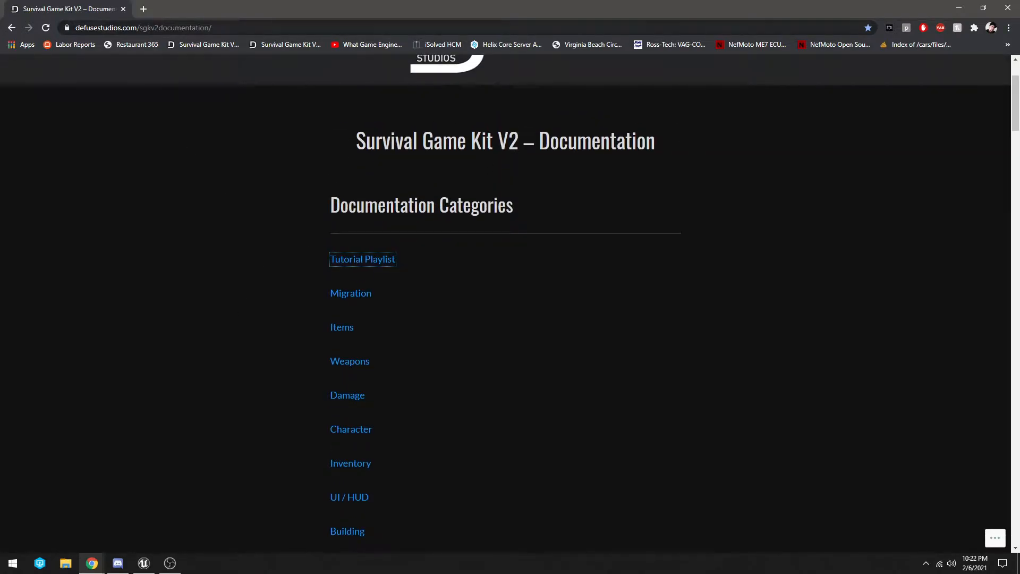
left_click(335, 261)
scroll(404, 319, "down", 16)
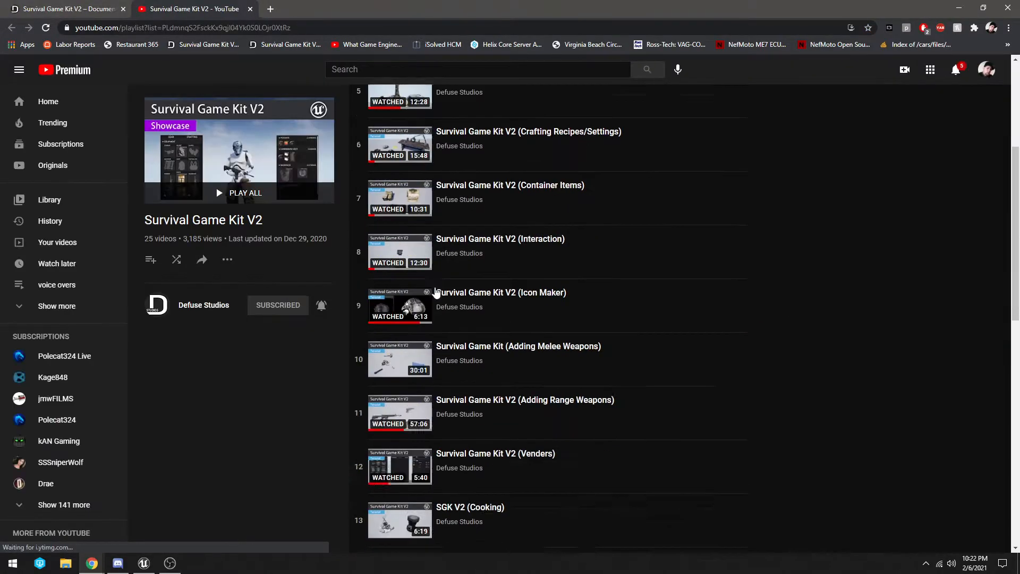
scroll(412, 332, "down", 1)
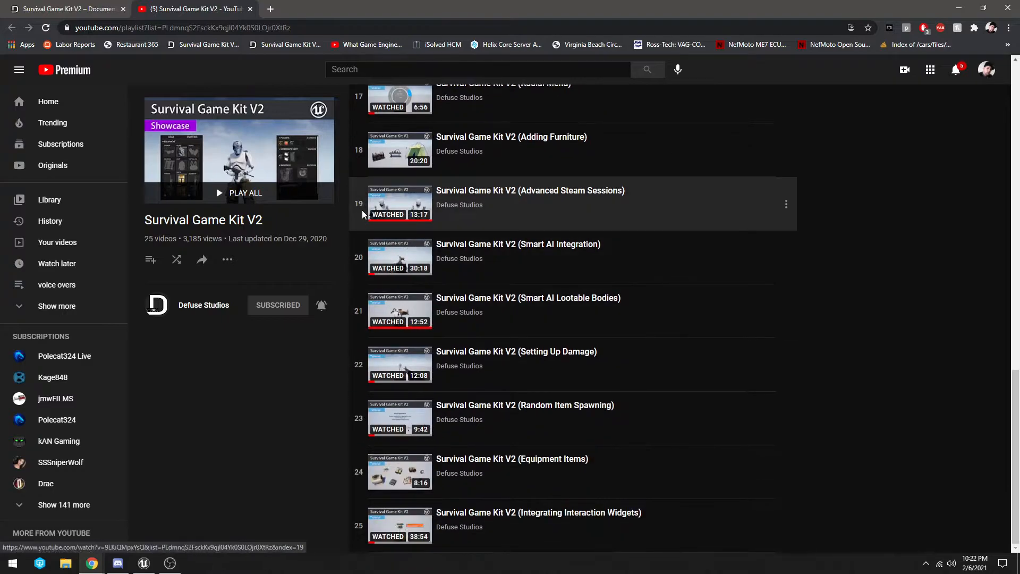
left_click(503, 209)
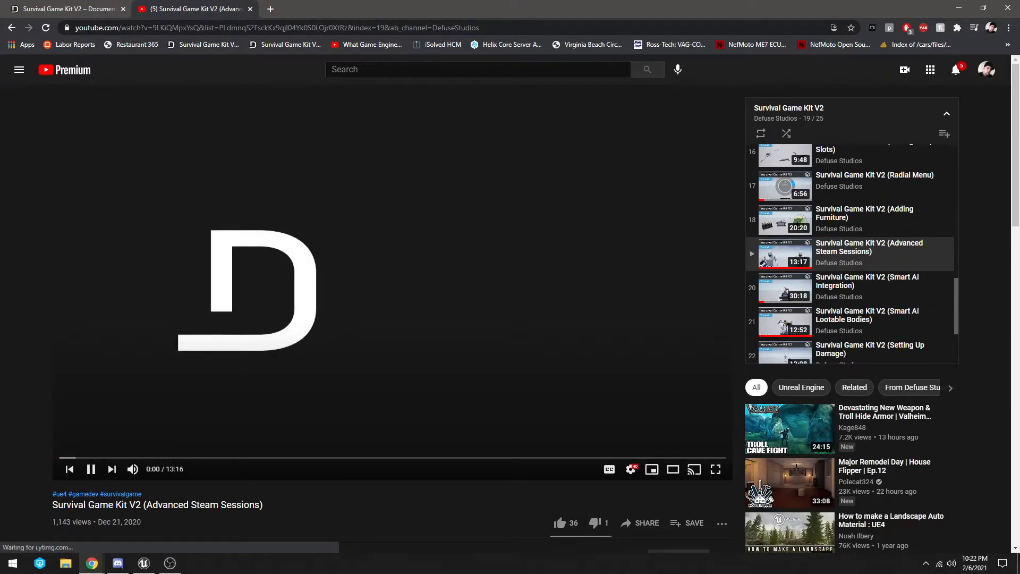
left_click(250, 9)
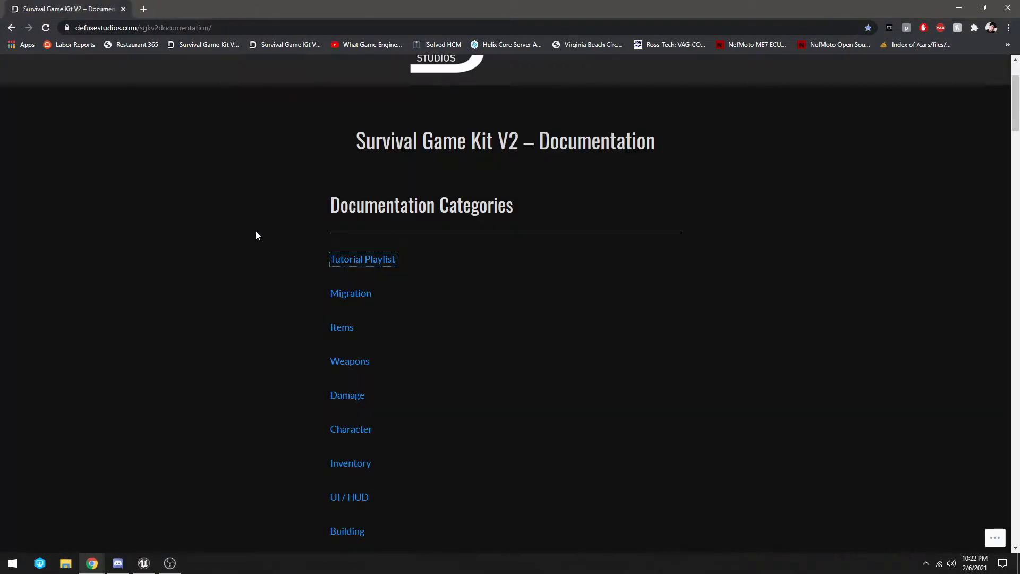
left_click(1005, 7)
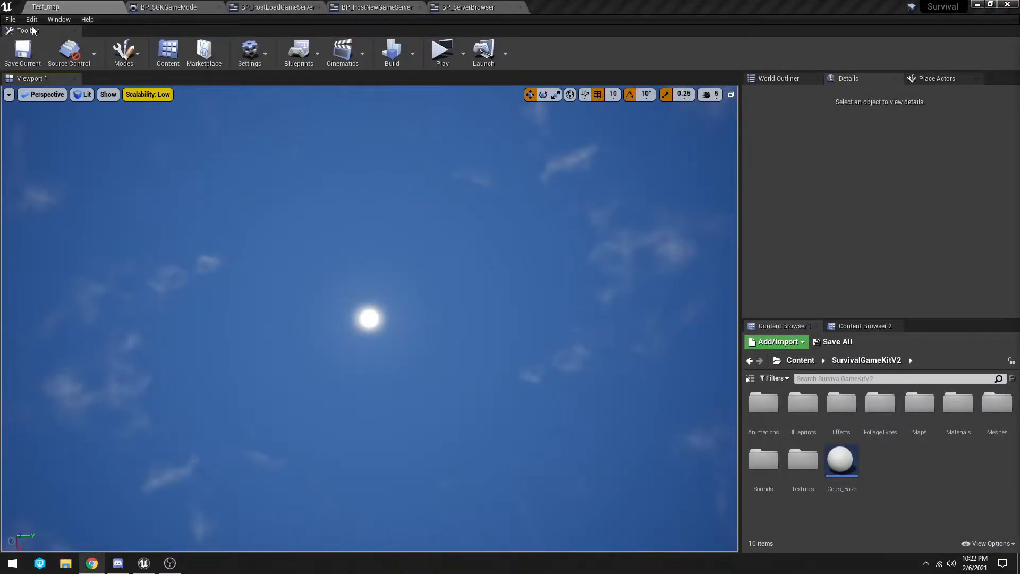
Step: Add a new C++ class named ForCodeGeneration from the File menu and create it
left_click(14, 20)
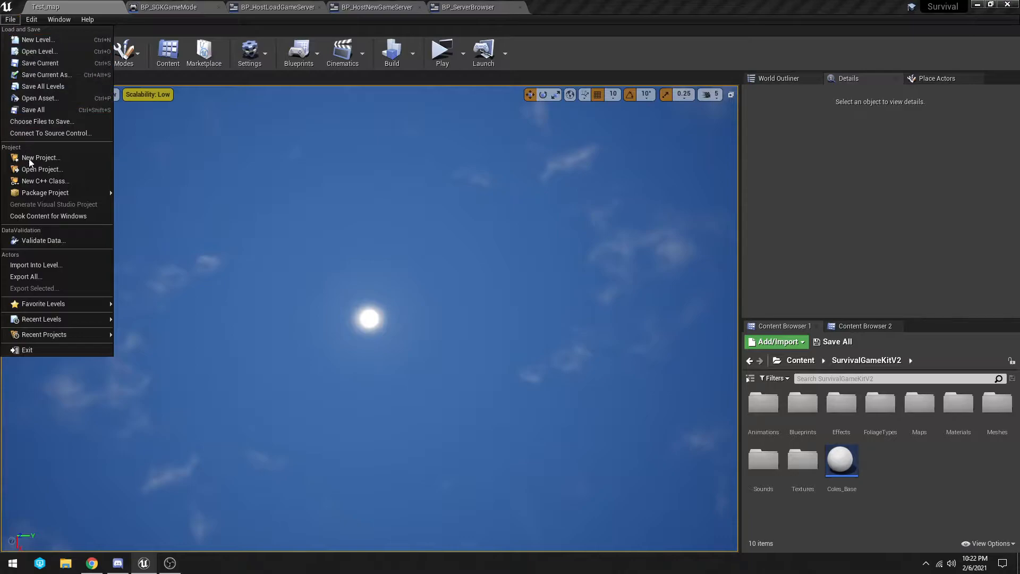
left_click(41, 183)
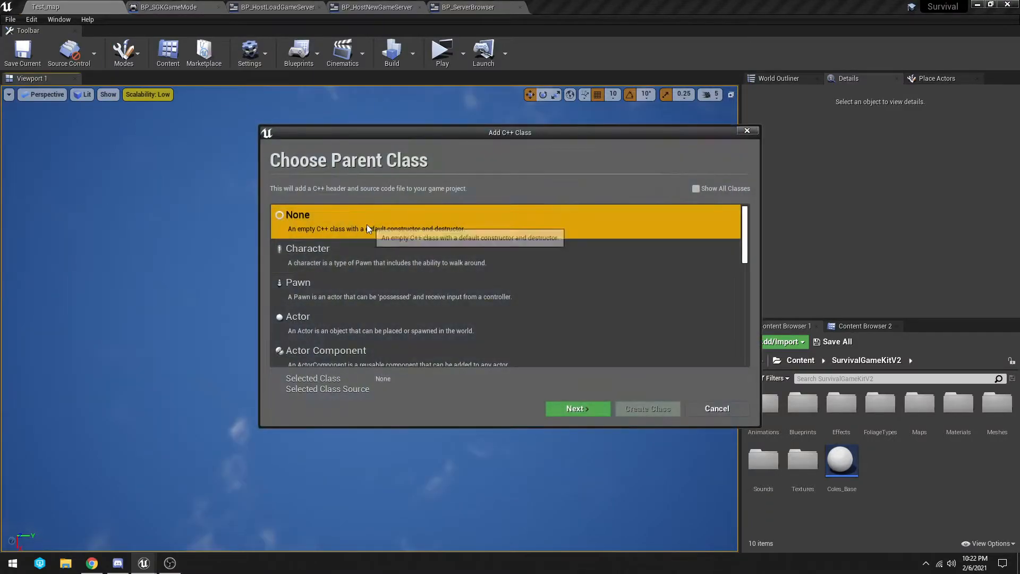
left_click(578, 409)
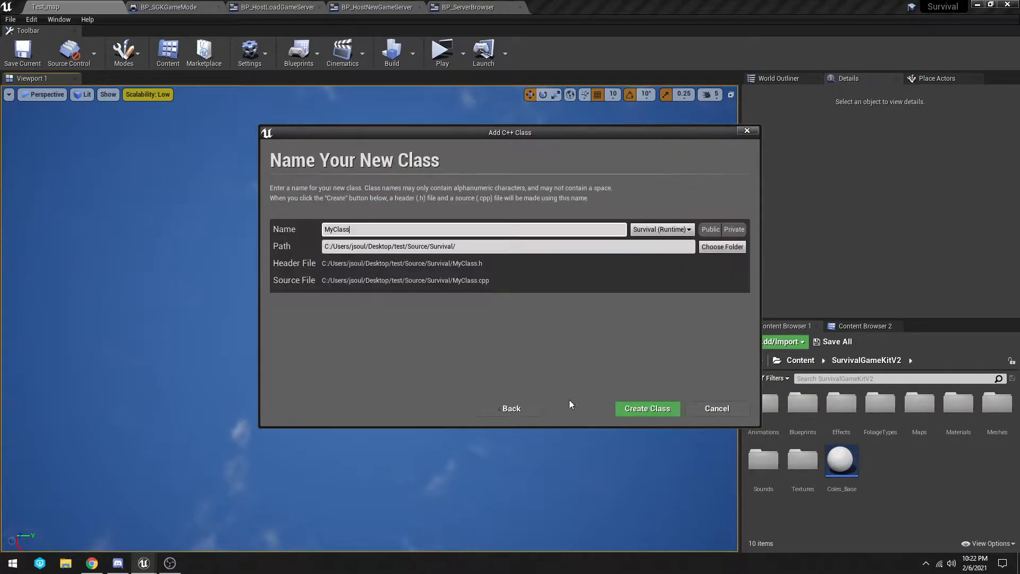
double_click(349, 228)
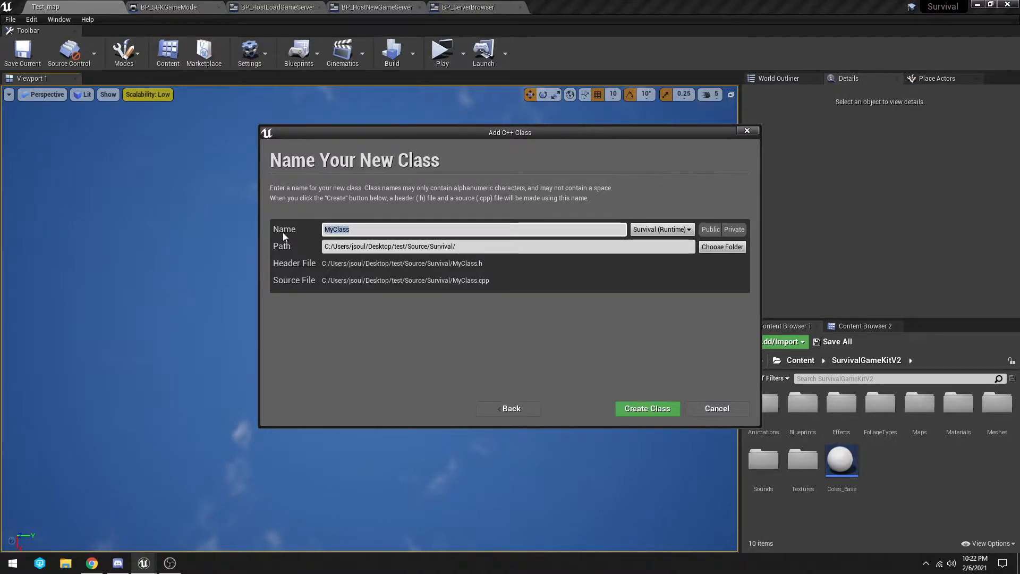
type("ForCode")
key("BackSpace")
type("G")
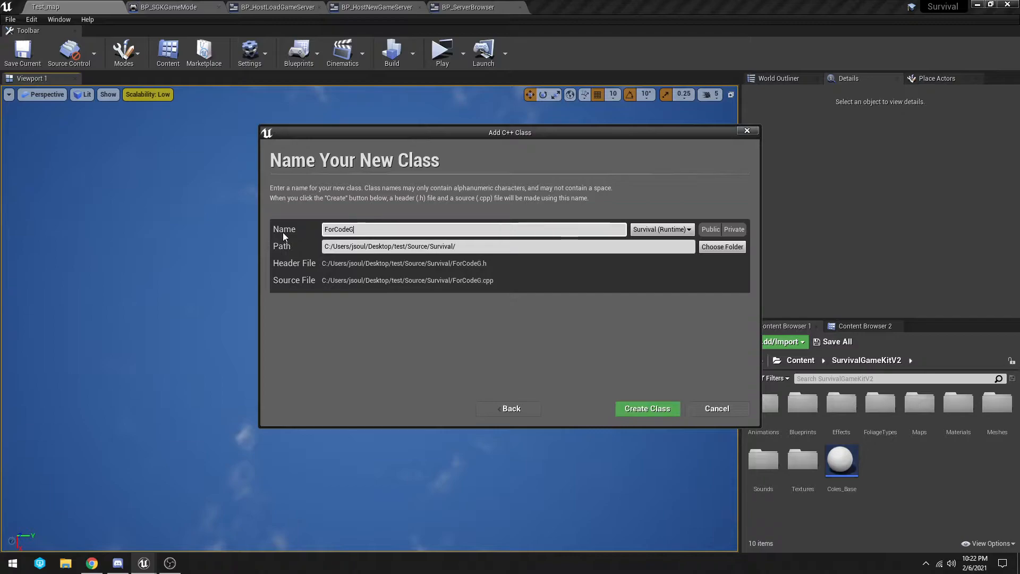
type("enerati")
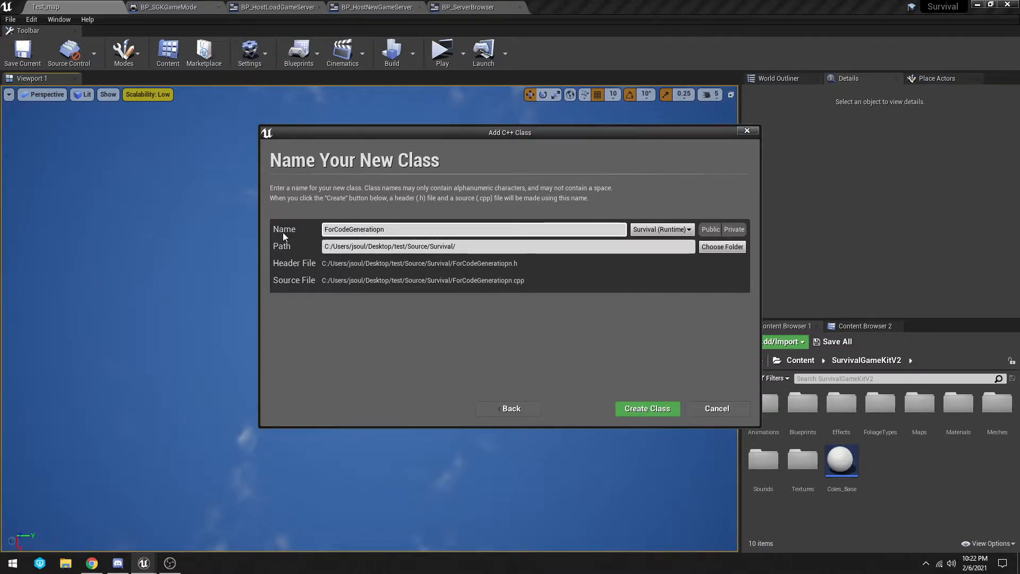
type("on")
left_click(636, 407)
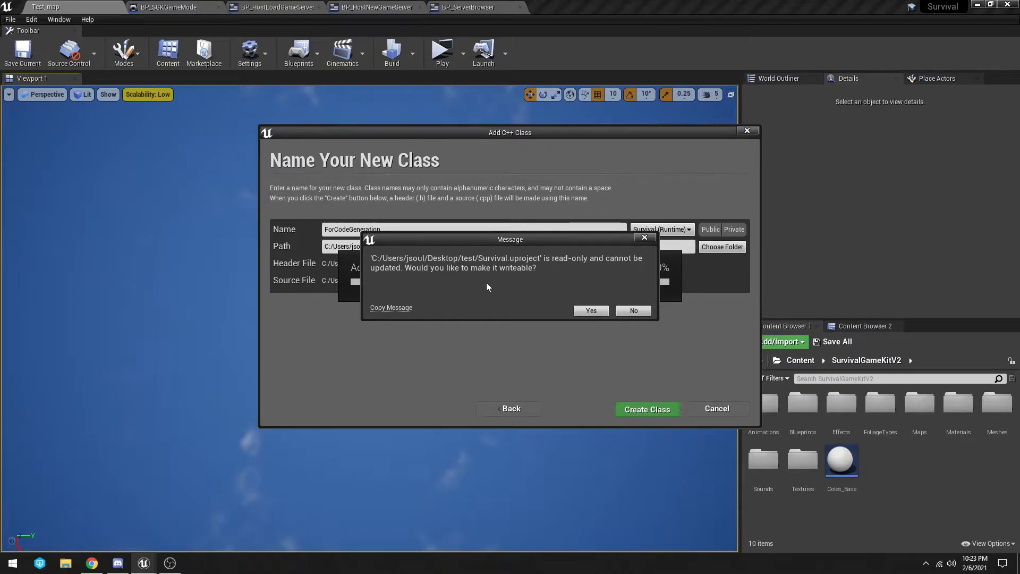
Step: Make Survival.uproject writeable so the ForCodeGeneration class is added and opens in Visual Studio
left_click(590, 308)
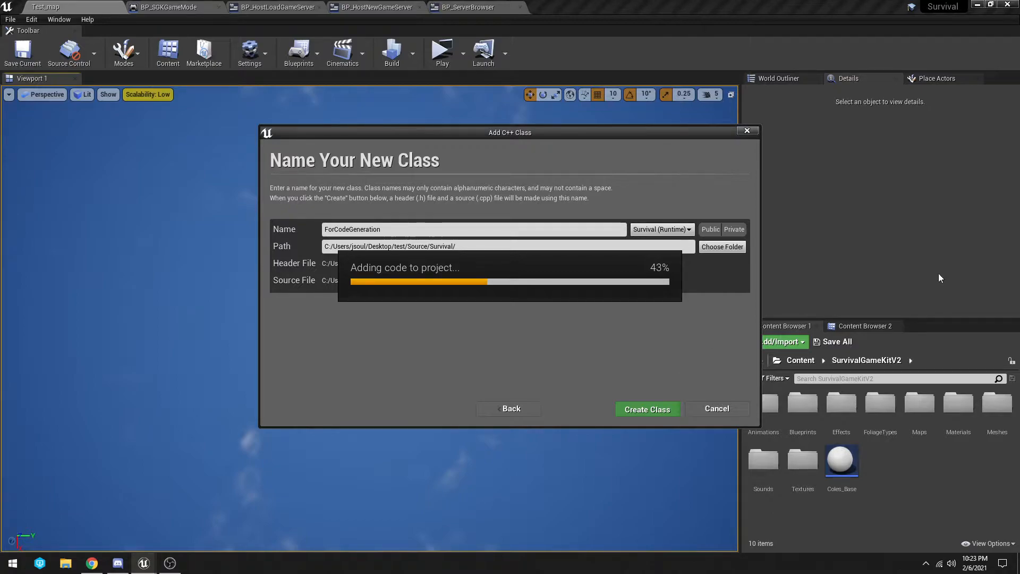
key("alt+Tab")
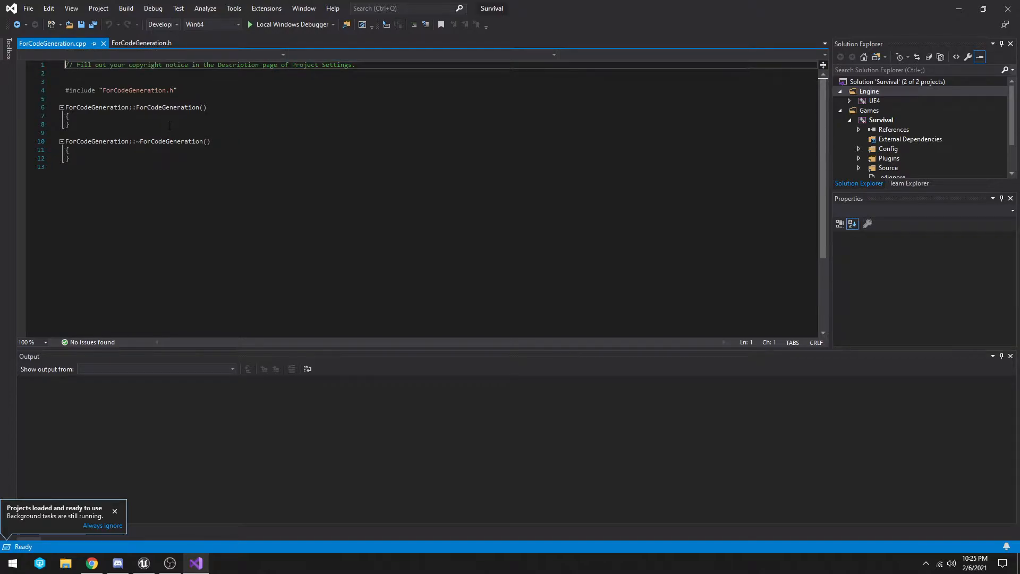
Step: Close the ForCodeGeneration.cpp and .h tabs, then exit Visual Studio
left_click(103, 43)
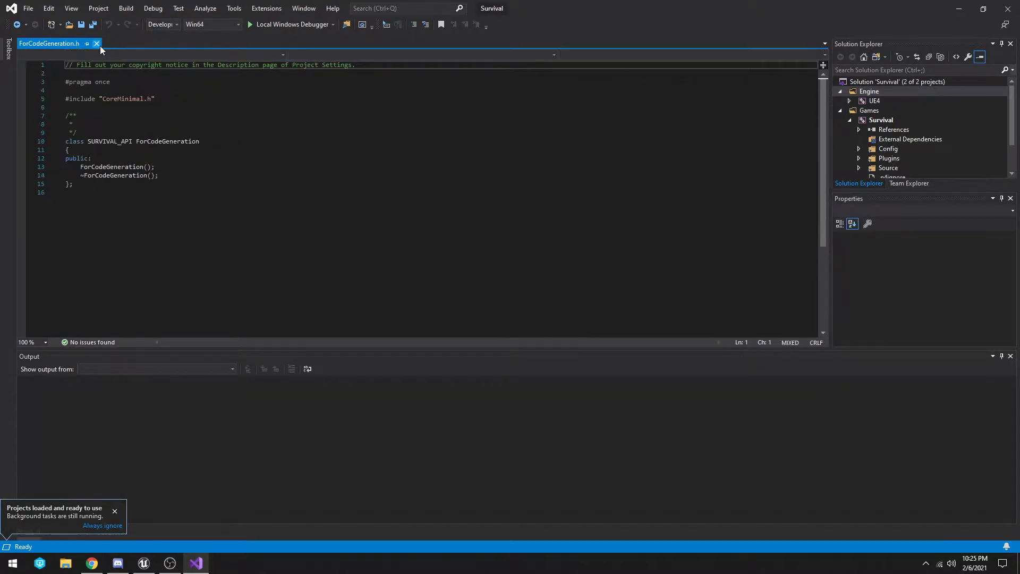
left_click(97, 43)
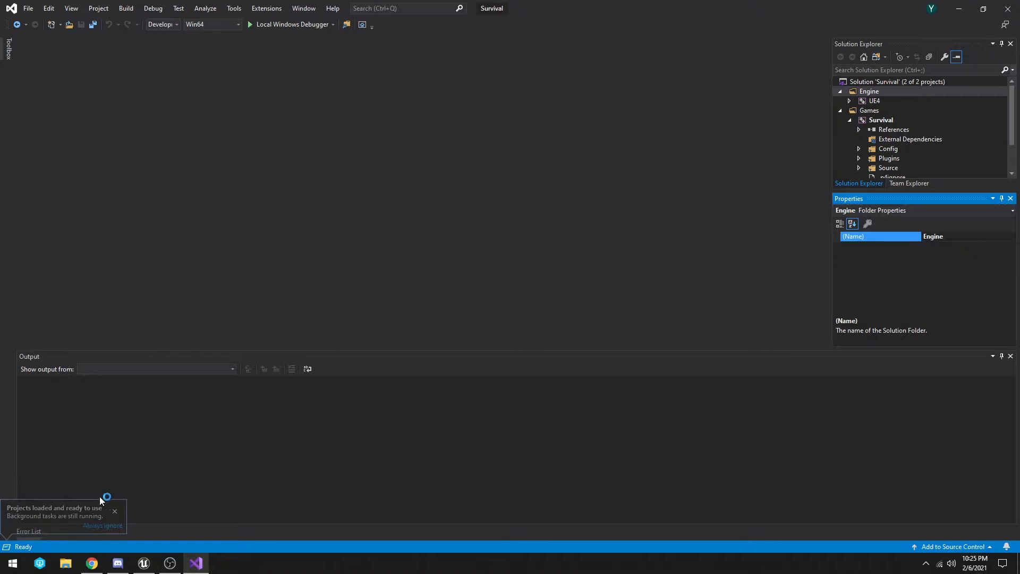
left_click(6, 550)
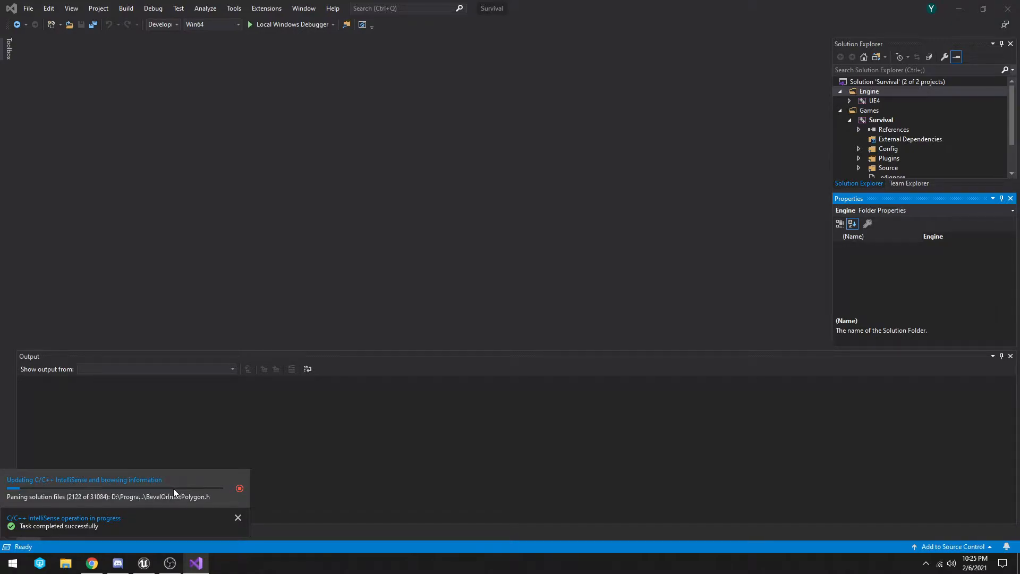
left_click(1008, 11)
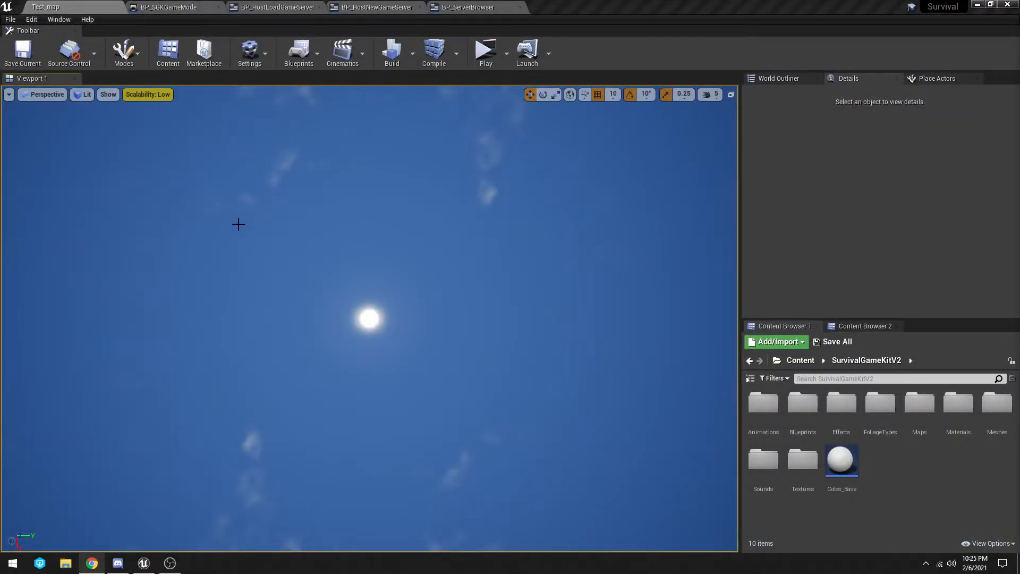
Step: Open the test project's Source folder and paste a copy of Survival.Target.cs
left_click(978, 5)
left_click(978, 4)
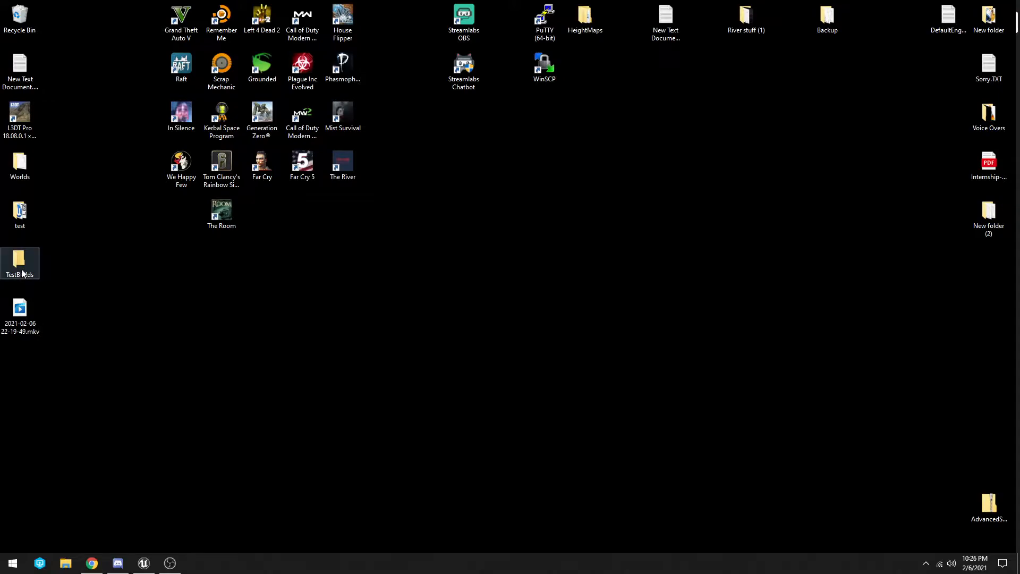
double_click(18, 224)
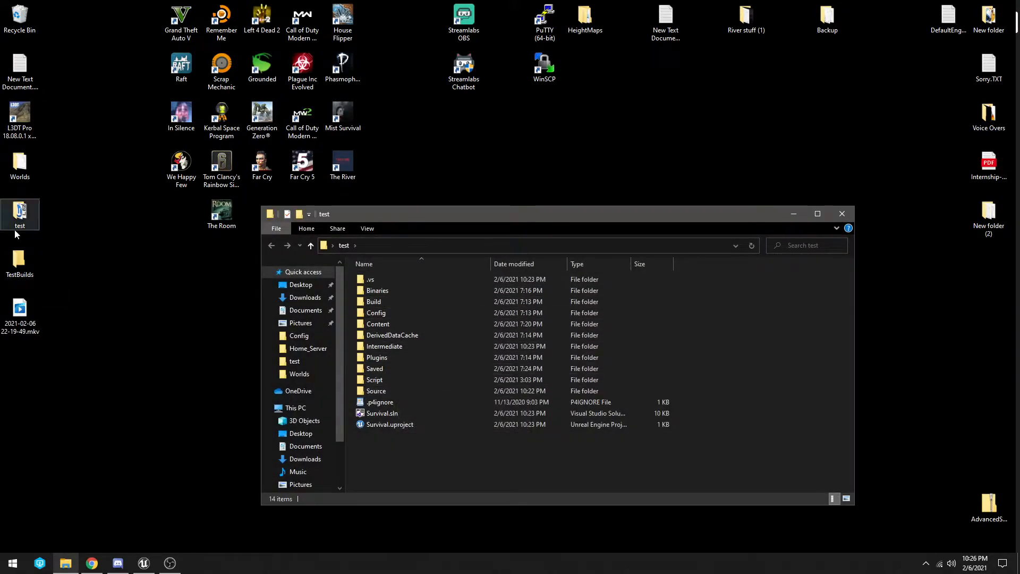
left_click(389, 392)
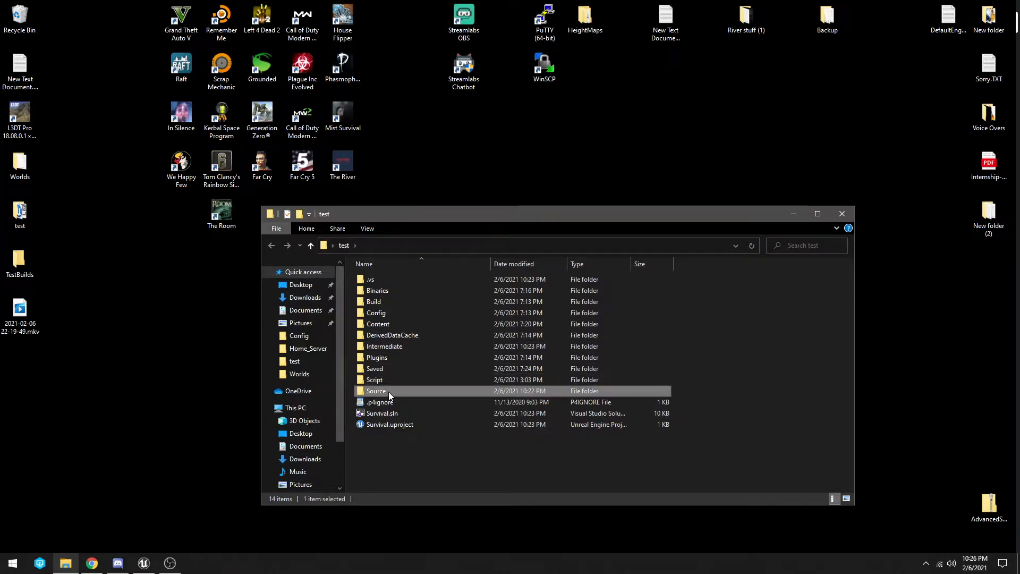
double_click(388, 391)
right_click(384, 291)
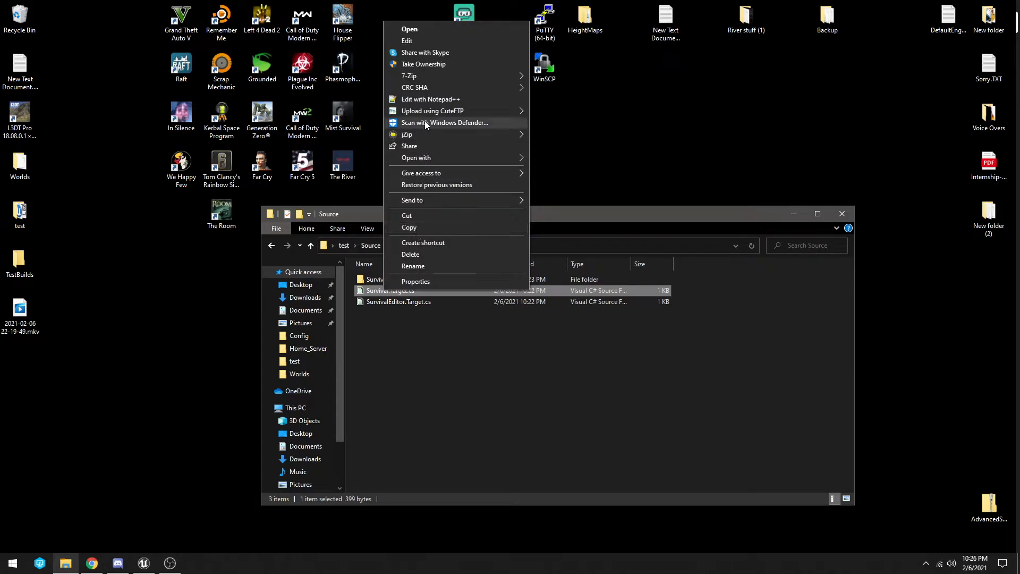
left_click(413, 227)
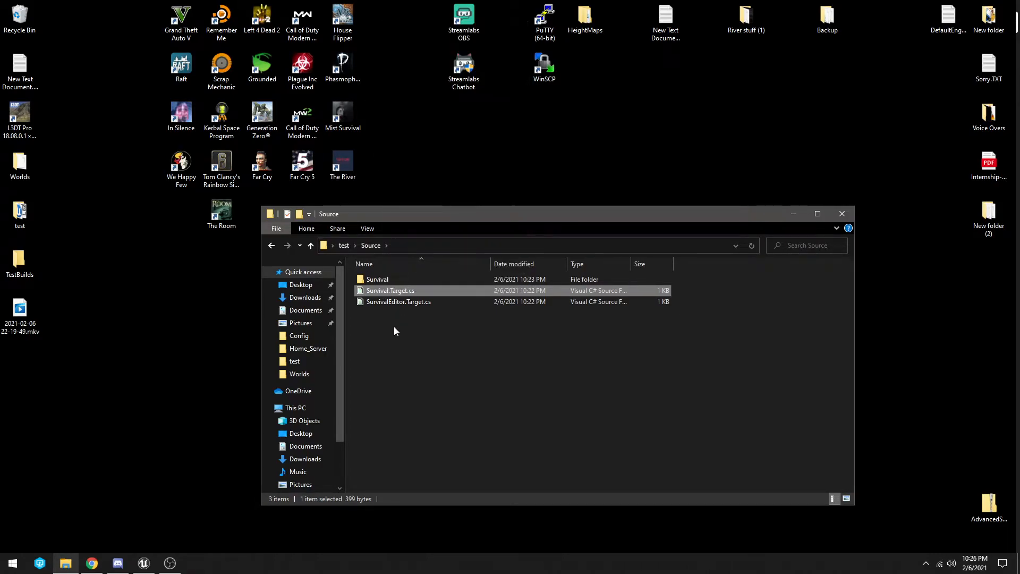
left_click(394, 331)
key("ctrl+v")
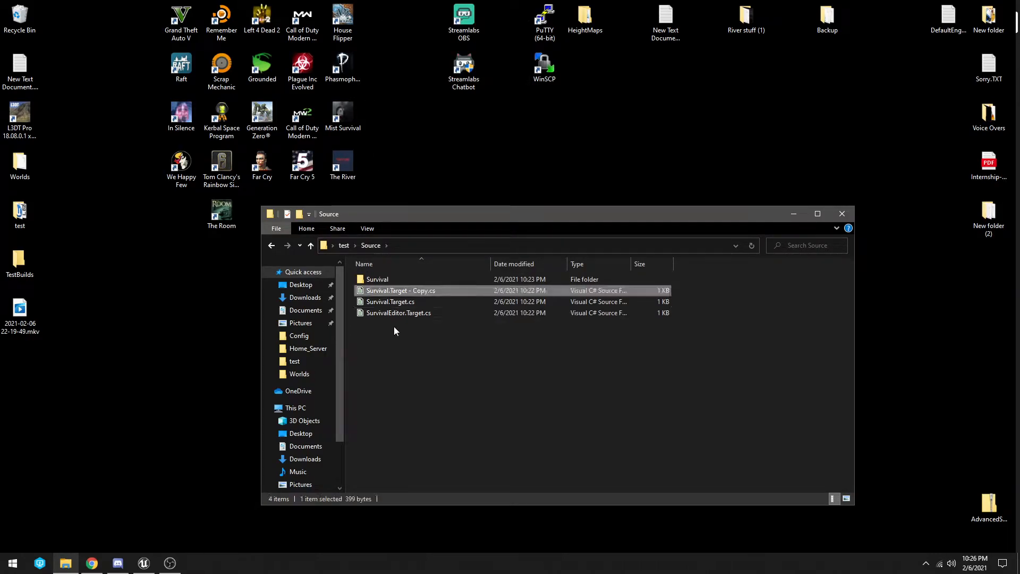
Step: Rename the copy to SurvivalServer.Target.cs, open it, then return to the test folder
left_click(411, 294)
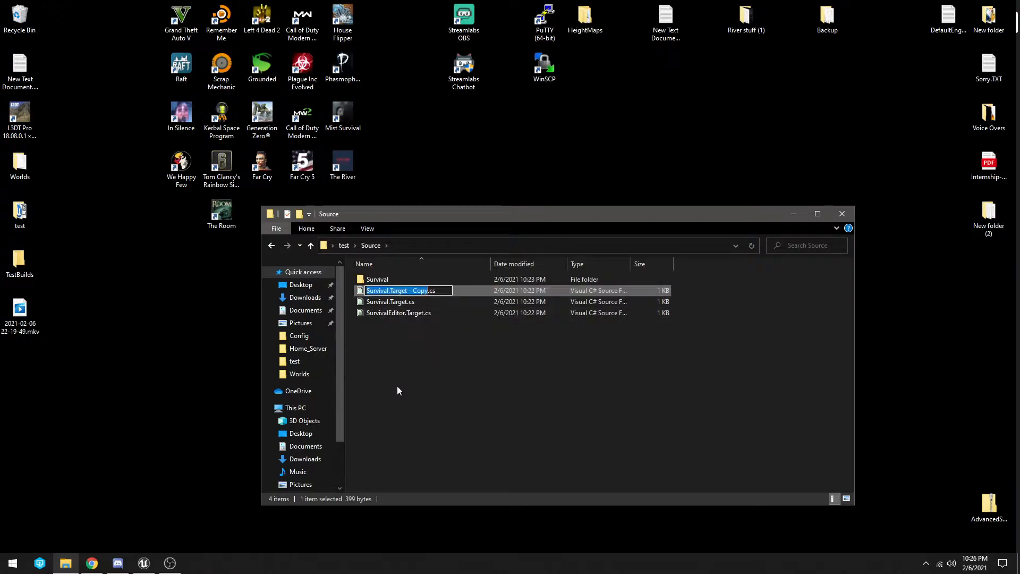
key("Right")
key("BackSpace")
key("BackSpace")
key("BackSpace")
key("BackSpace")
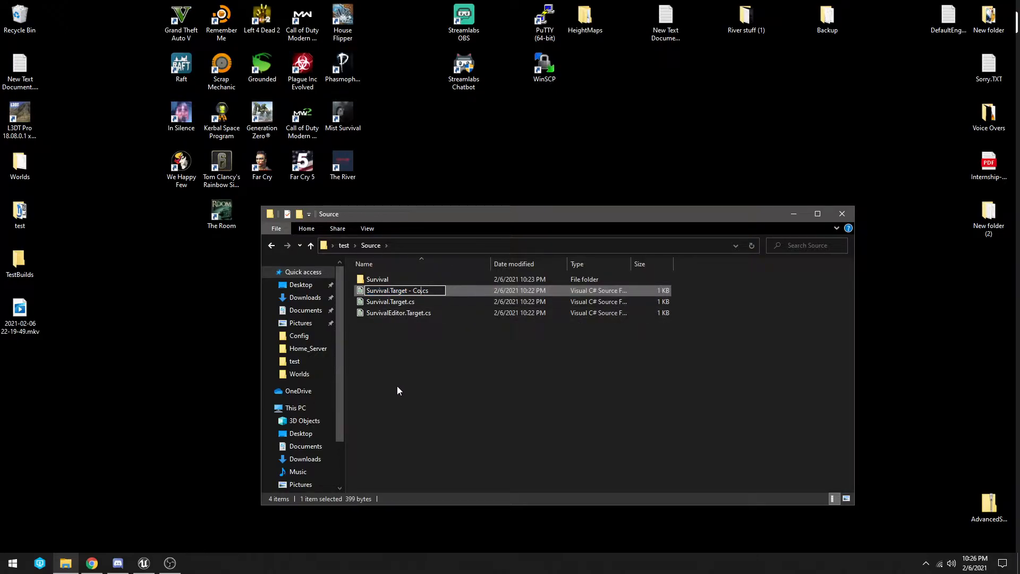
key("BackSpace")
key("BackSpace")
key("ctrl+Left")
key("BackSpace")
type("Server.")
key("Return")
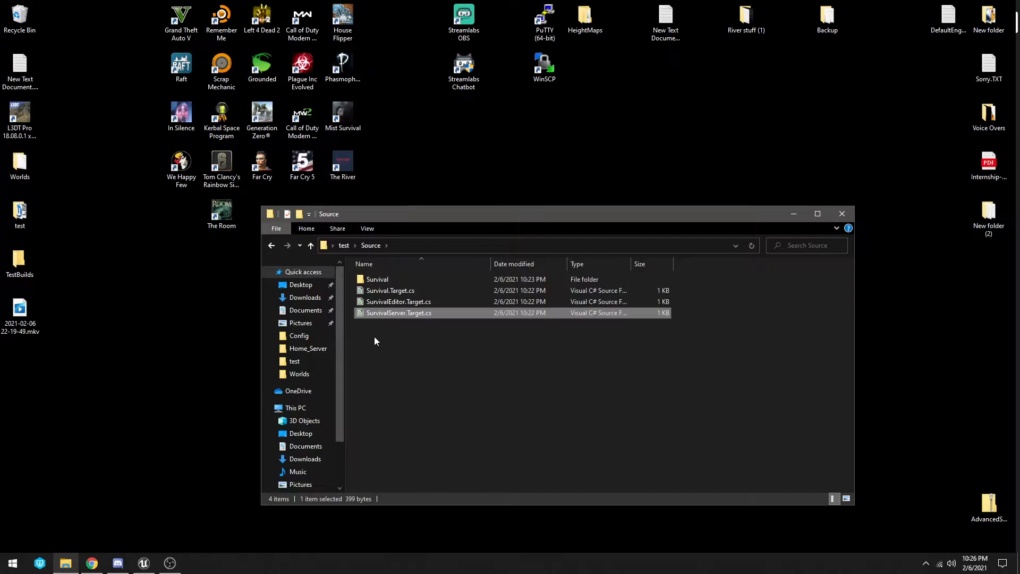
double_click(416, 314)
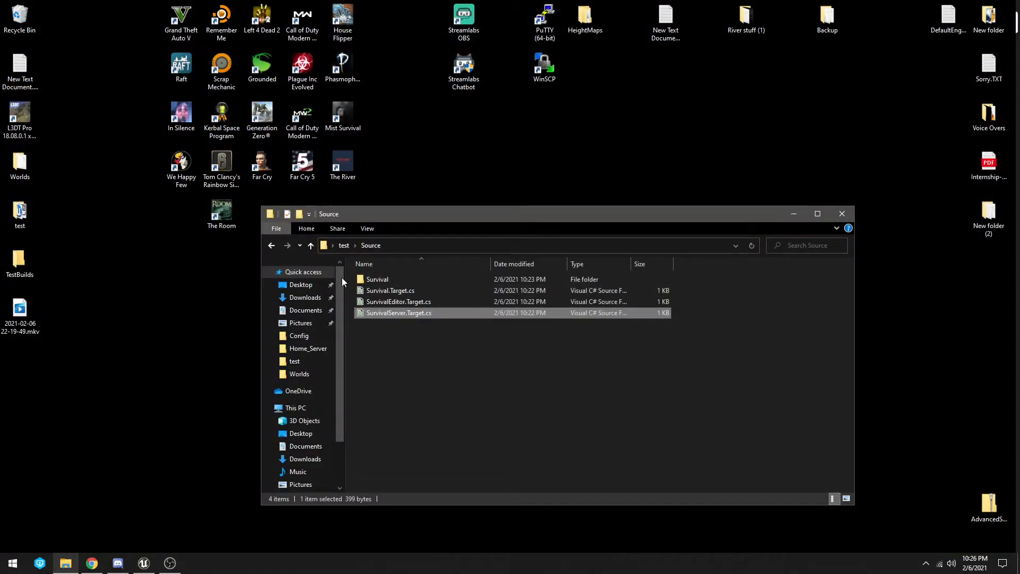
left_click(272, 245)
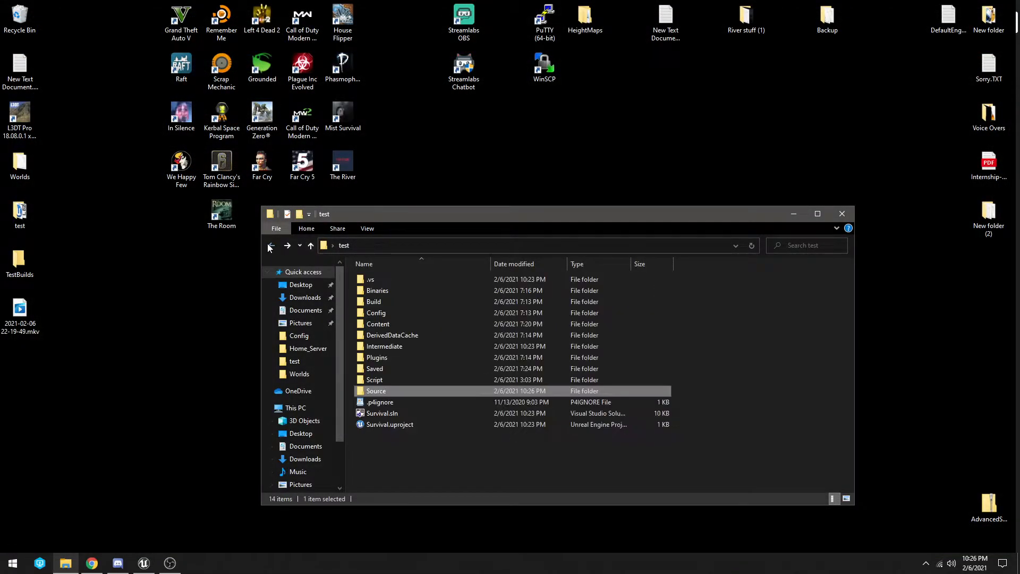
Step: Open Survival.sln and expand the Source folder in Solution Explorer
double_click(381, 415)
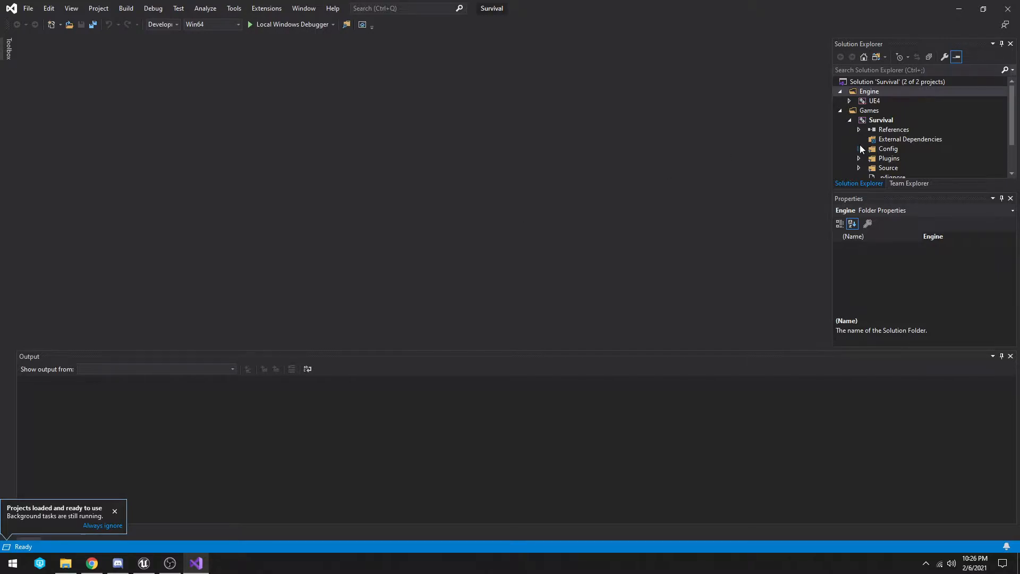
scroll(857, 154, "down", 2)
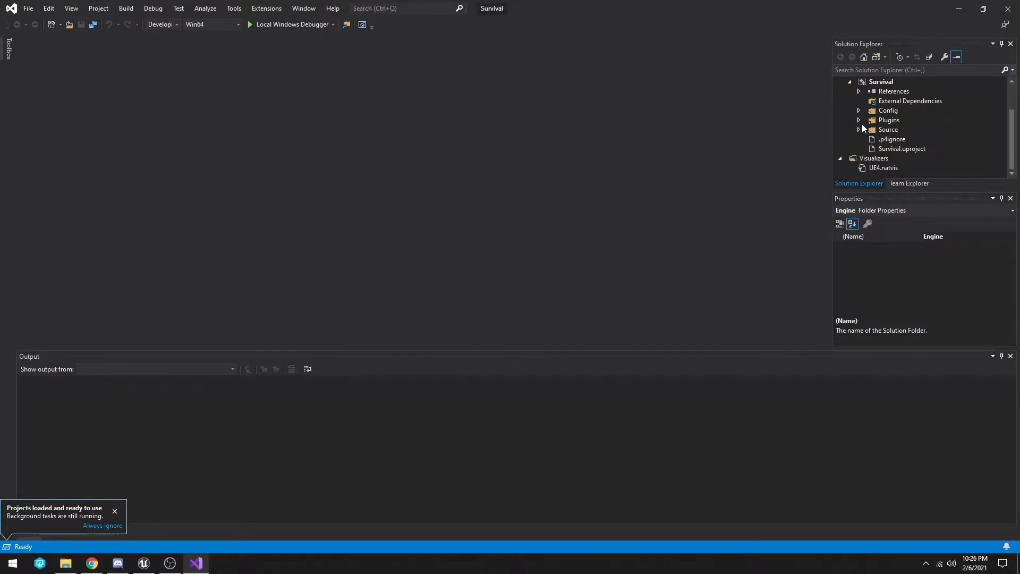
left_click(860, 129)
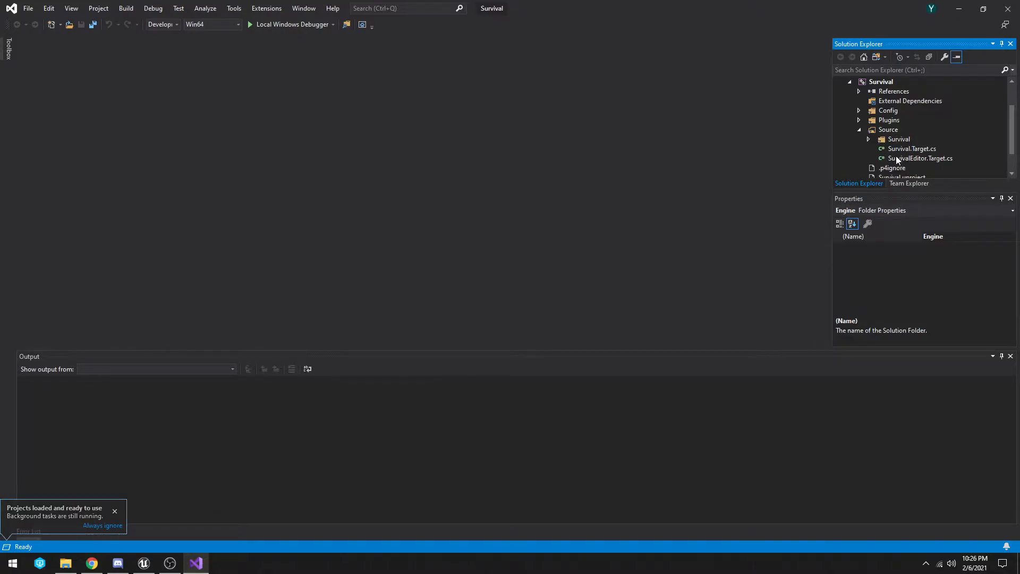
right_click(881, 132)
left_click(826, 132)
right_click(881, 132)
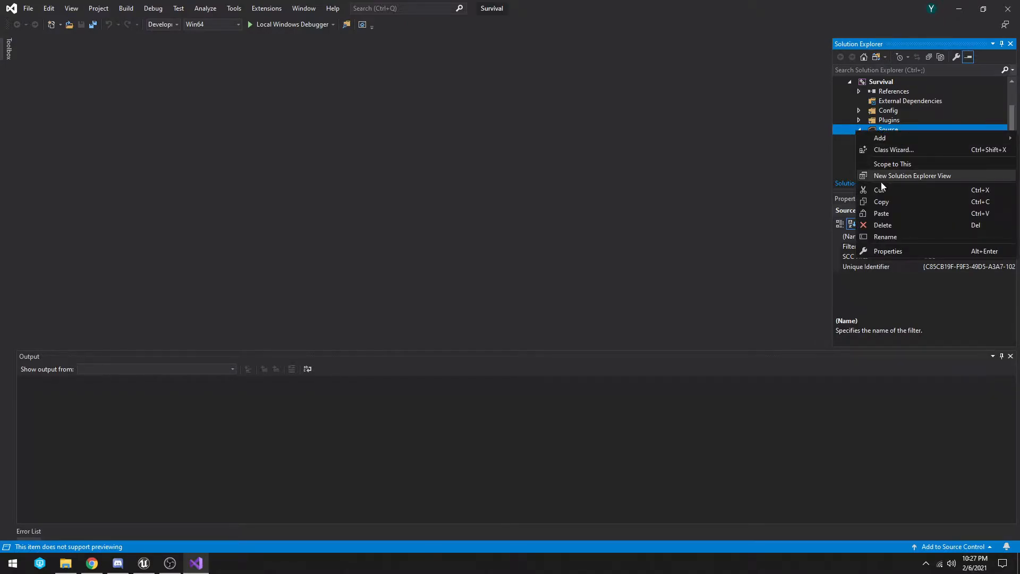
Step: Add Source\SurvivalServer.Target.cs to the Source folder as an existing item and open it
mouse_move(882, 140)
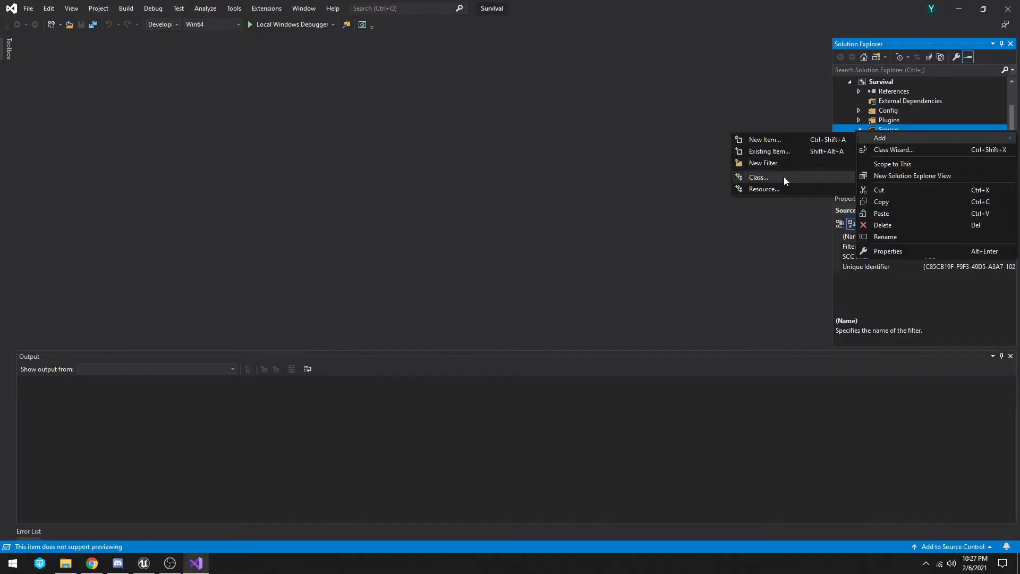
left_click(779, 151)
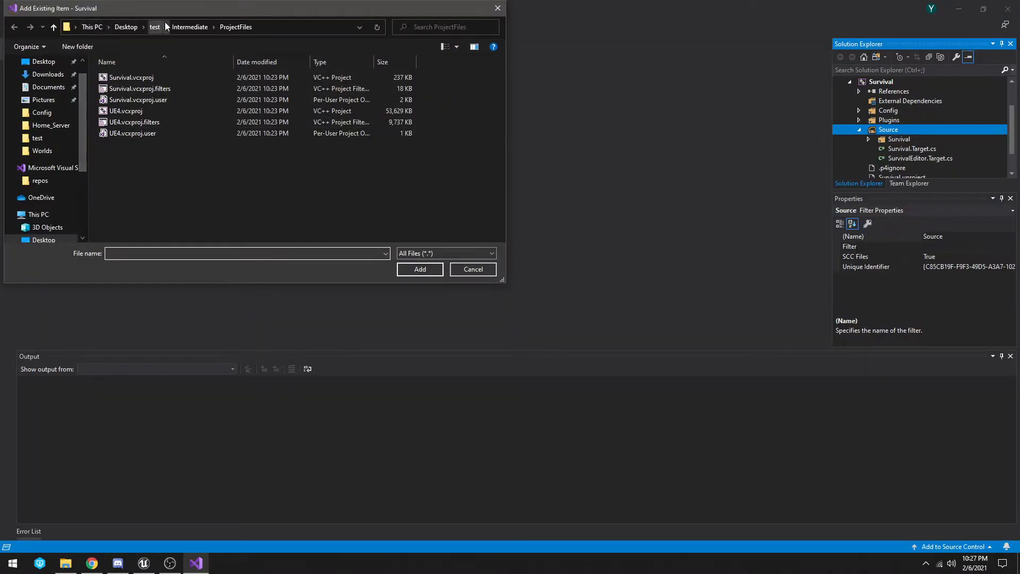
left_click(149, 27)
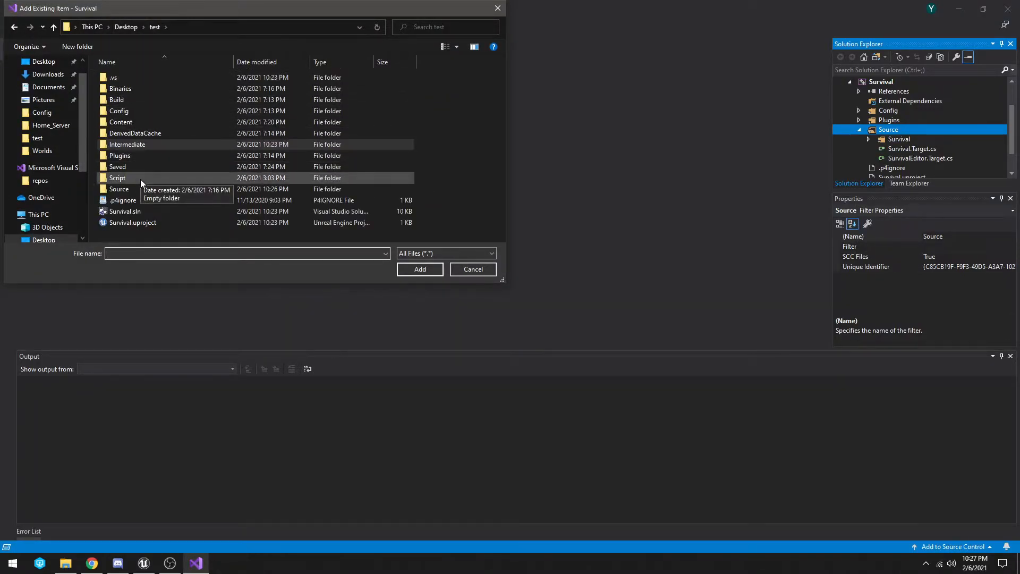
double_click(140, 178)
left_click(126, 111)
left_click(408, 269)
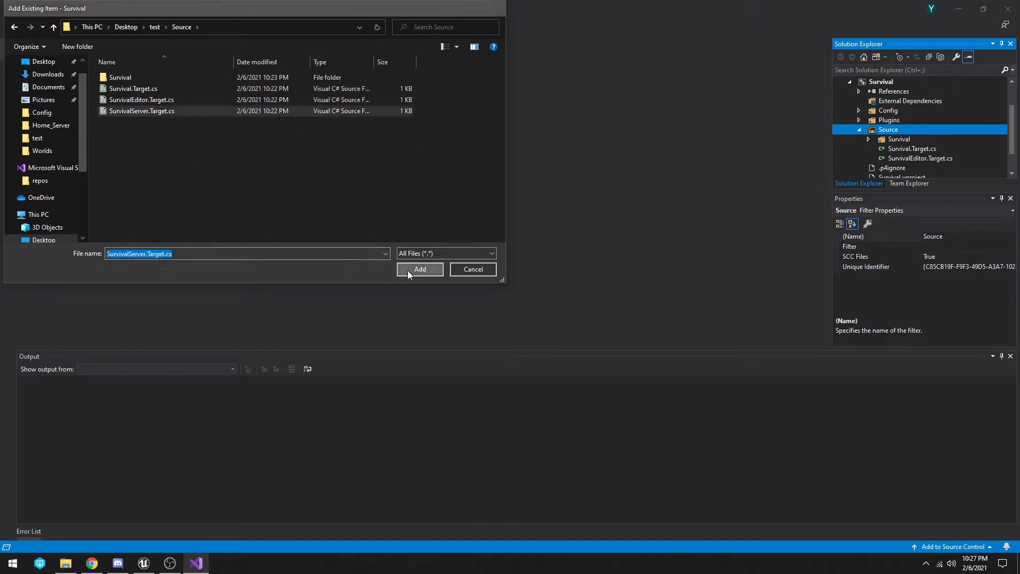
double_click(906, 170)
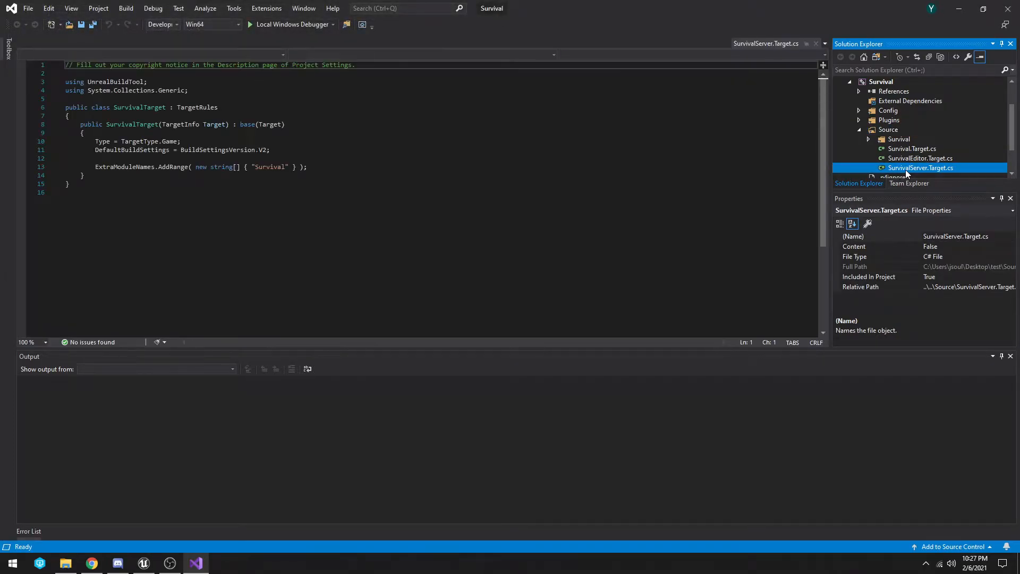
Step: Clear SurvivalServer.Target.cs and paste in the server Target.cs template
left_click(255, 229)
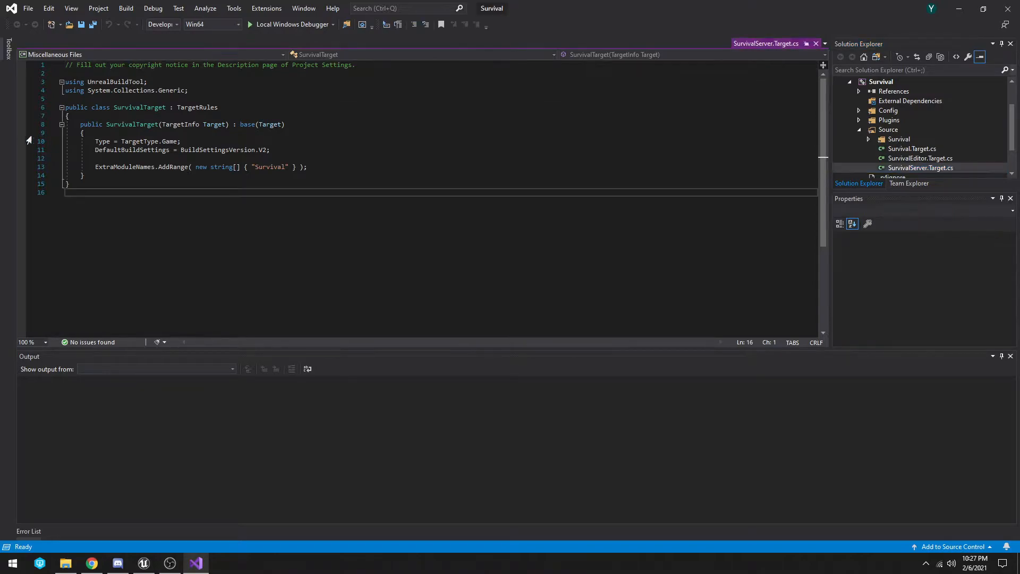
key("shift+Up")
key("shift+Up")
key("shift+Up")
key("shift+Up")
key("shift+Up")
key("shift+Up")
key("shift+Up")
key("shift+Up")
key("shift+Up")
key("shift+Up")
key("shift+Up")
key("shift+Up")
key("shift+Up")
key("shift+Up")
key("shift+Up")
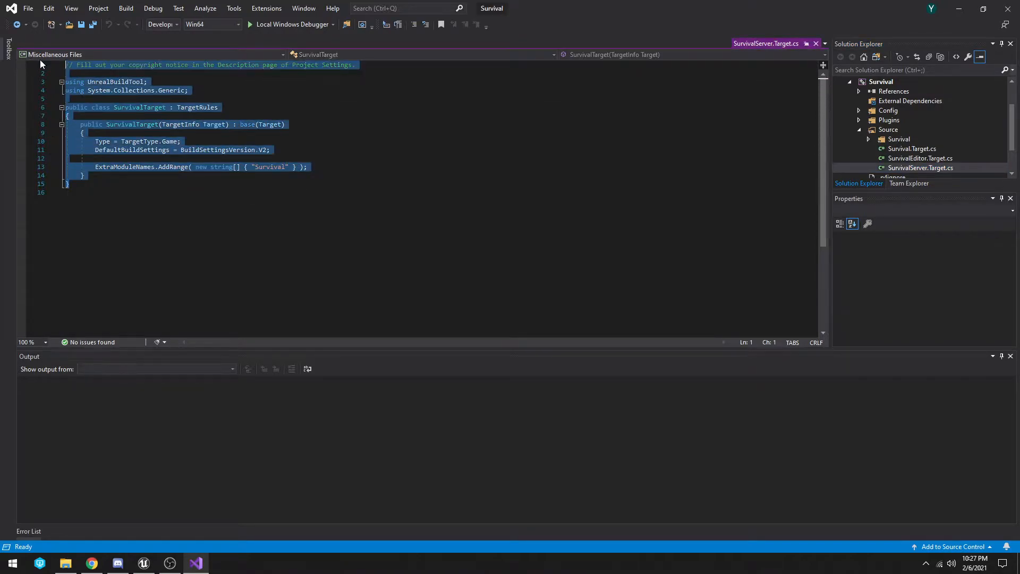
key("Delete")
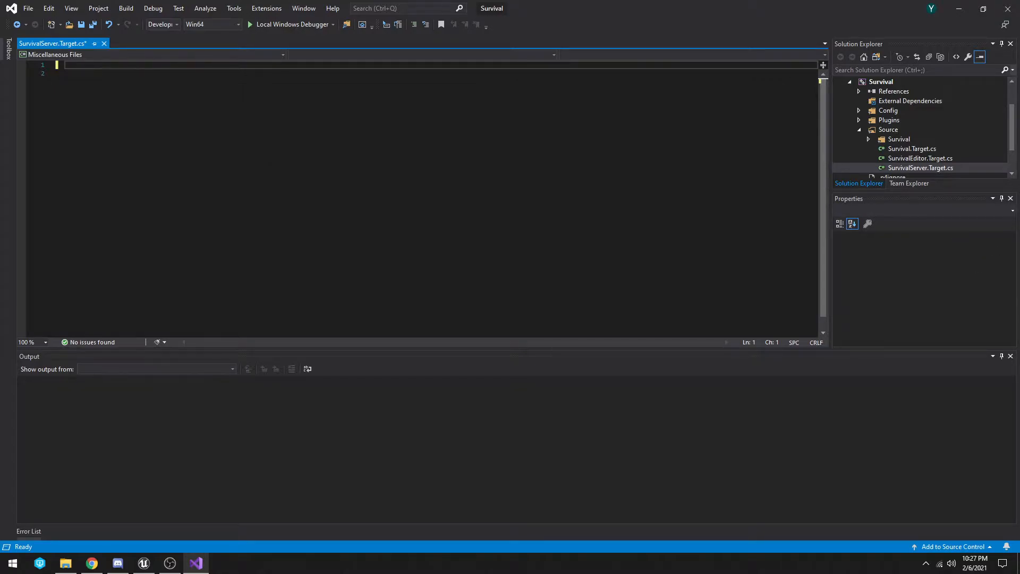
key("alt+Tab")
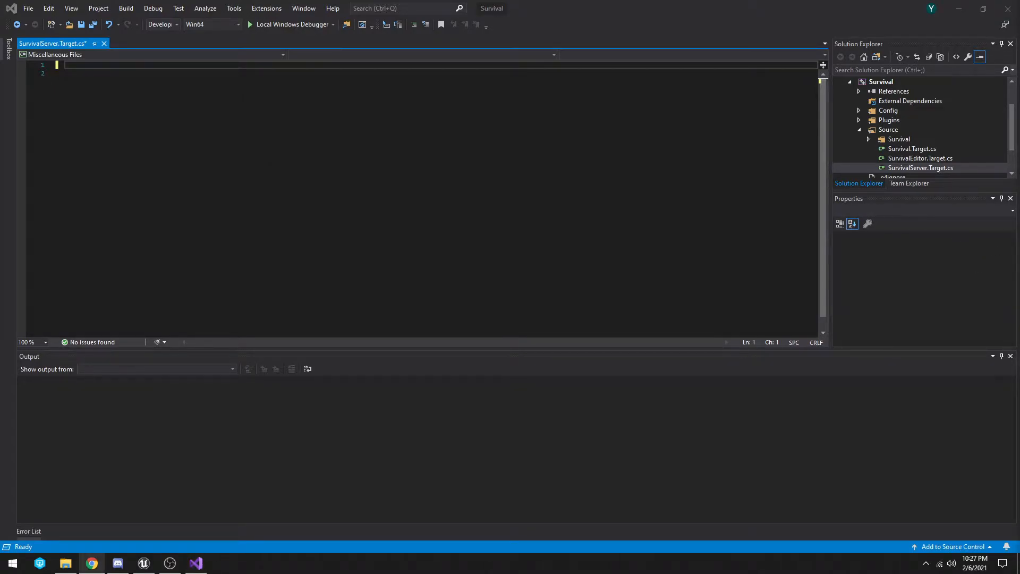
left_click(207, 186)
right_click(188, 163)
left_click(168, 138)
right_click(83, 73)
left_click(119, 78)
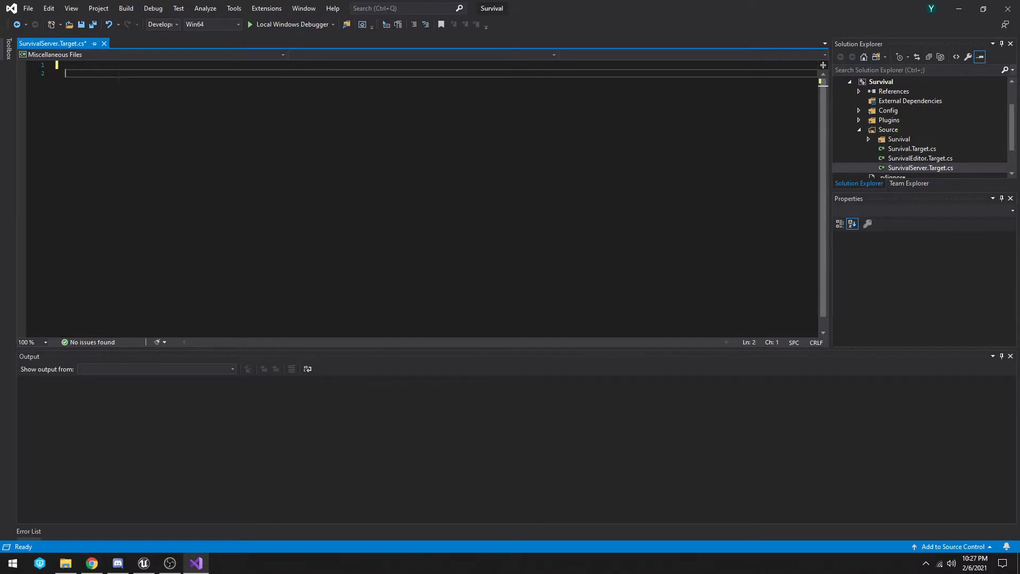
key("BackSpace")
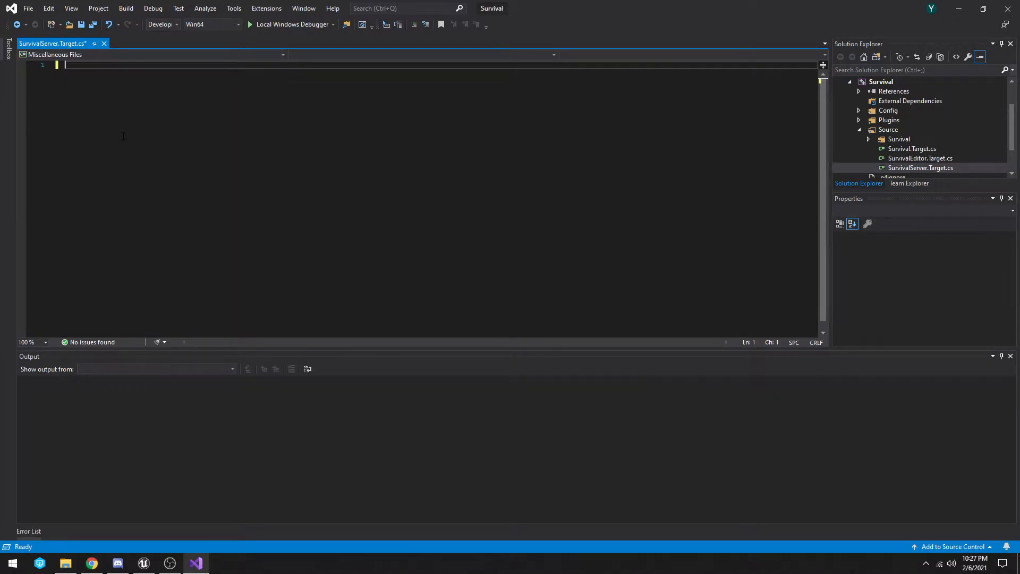
type("// Copyright Epic Games, Inc. All Rights Reserved.  using UnrealBuildTool; using System.Collections.Generic;  public class TestProjectServerTarget : TargetRules //Change this line according to the name of your project { \tpublic TestProjectServerTarget(TargetInfo Target) : base(Target) //Change this line according to the name of your project \t{ \t\tType = TargetType.Server; \t\tDefaultBuildSettings = BuildSettingsVersion.V2; \t\tExtraModuleNames.Add(\"TestProject\"); //Change this line according to the name of your project \t} }")
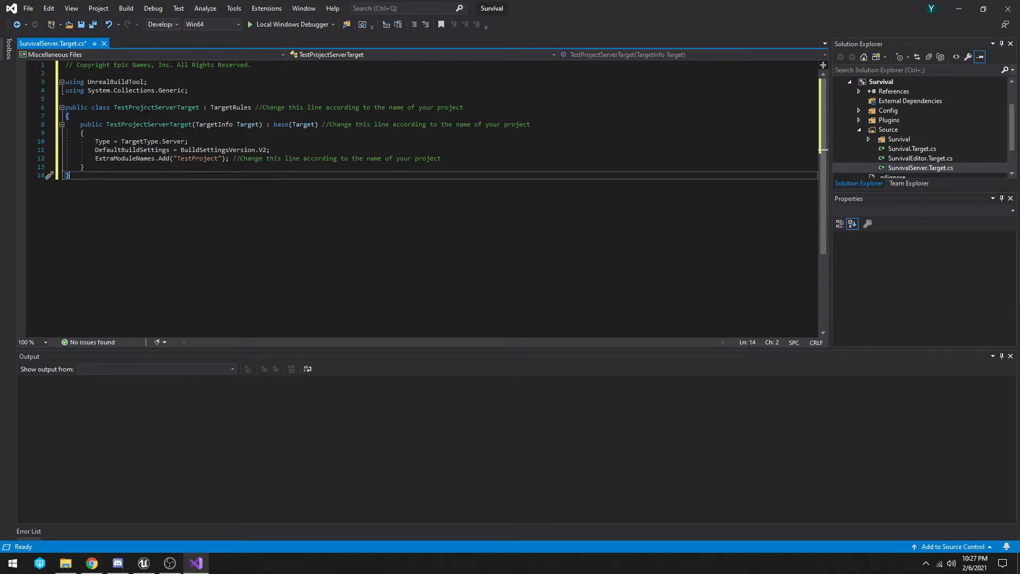
Step: Rename TestProject to Survival in the class and constructor names
left_click(177, 108)
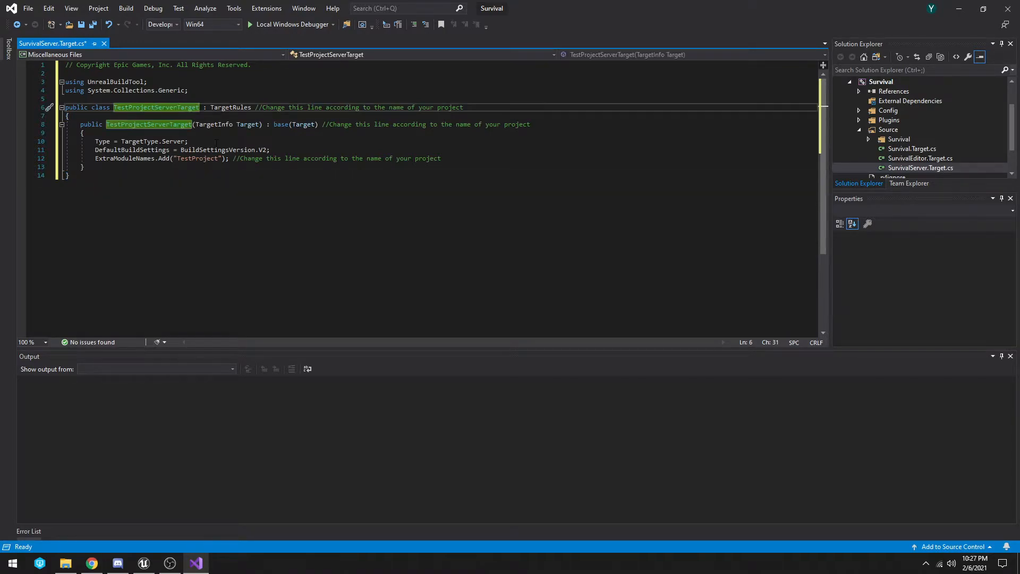
key("BackSpace")
key("BackSpace")
key("BackSpace")
key("BackSpace")
key("BackSpace")
key("BackSpace")
key("BackSpace")
key("BackSpace")
key("BackSpace")
key("BackSpace")
key("BackSpace")
type("Survival")
key("Down")
key("Down")
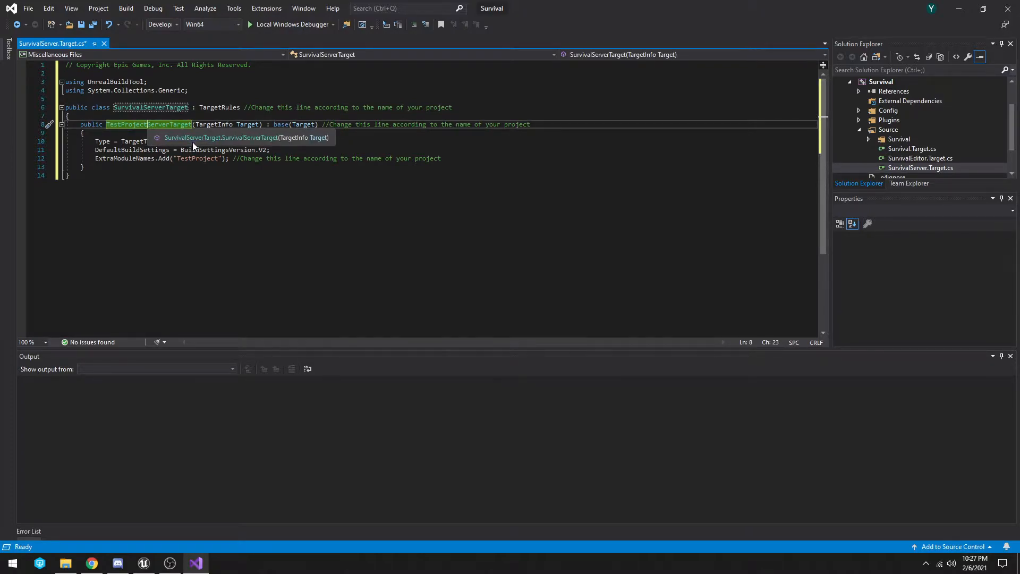
key("Delete")
key("BackSpace")
key("BackSpace")
key("BackSpace")
key("BackSpace")
key("BackSpace")
key("BackSpace")
key("BackSpace")
key("BackSpace")
key("BackSpace")
key("BackSpace")
type("Survival")
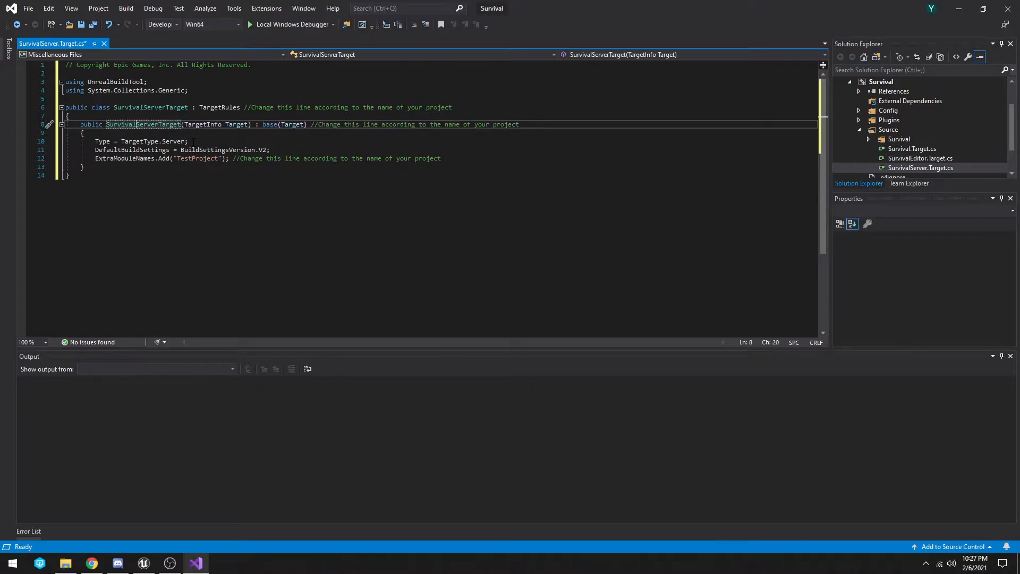
Step: Replace the TestProject module name in ExtraModuleNames with "Survival" and clean up stray characters
left_click(215, 158)
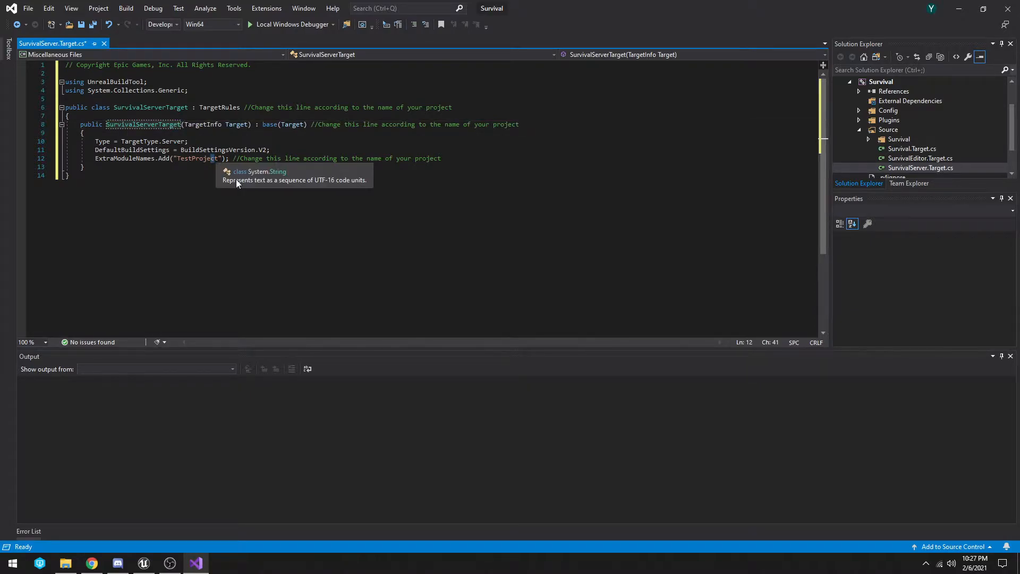
key("Delete")
key("BackSpace")
key("BackSpace")
key("BackSpace")
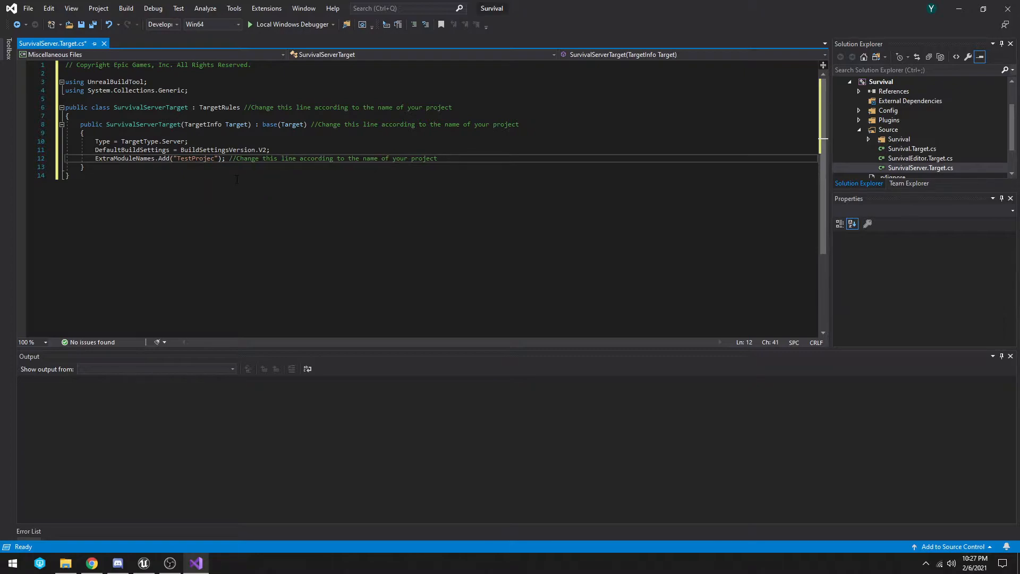
key("BackSpace")
key("BackSpace")
key("BackSpace")
key("BackSpace")
key("BackSpace")
key("BackSpace")
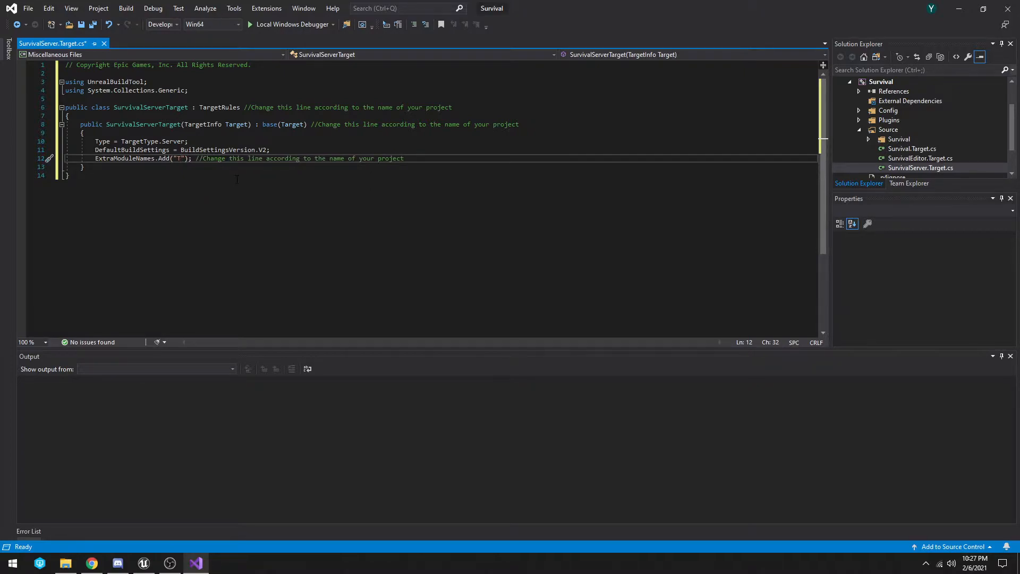
key("BackSpace")
type("Survival")
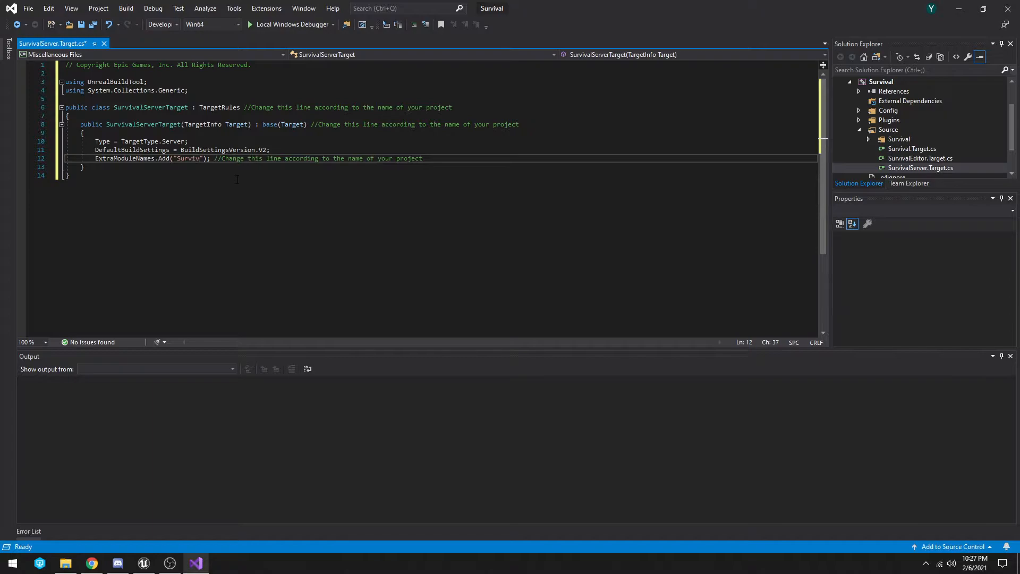
key("Return")
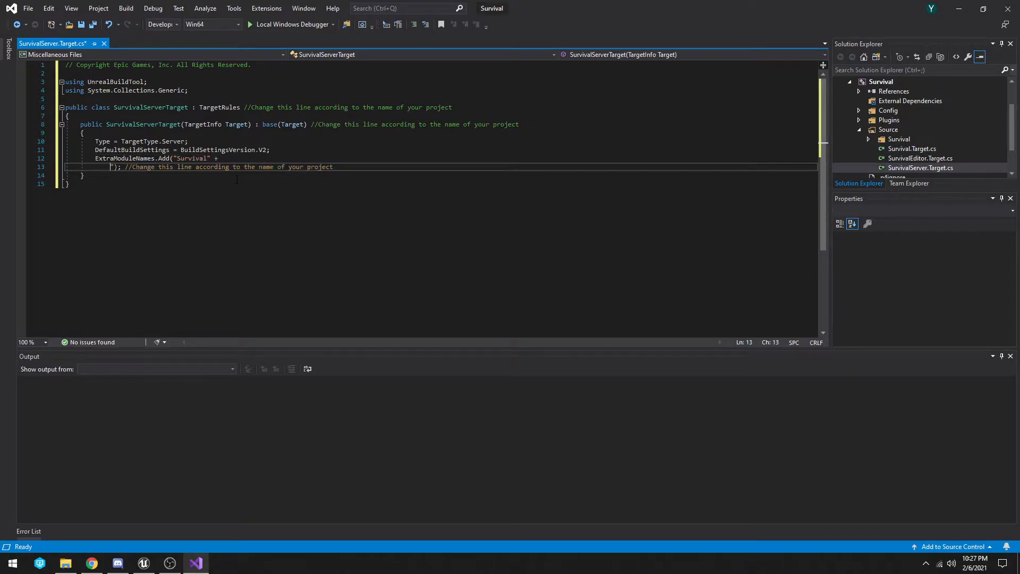
key("BackSpace")
key("BackSpace")
key("BackSpace")
key("BackSpace")
key("BackSpace")
key("BackSpace")
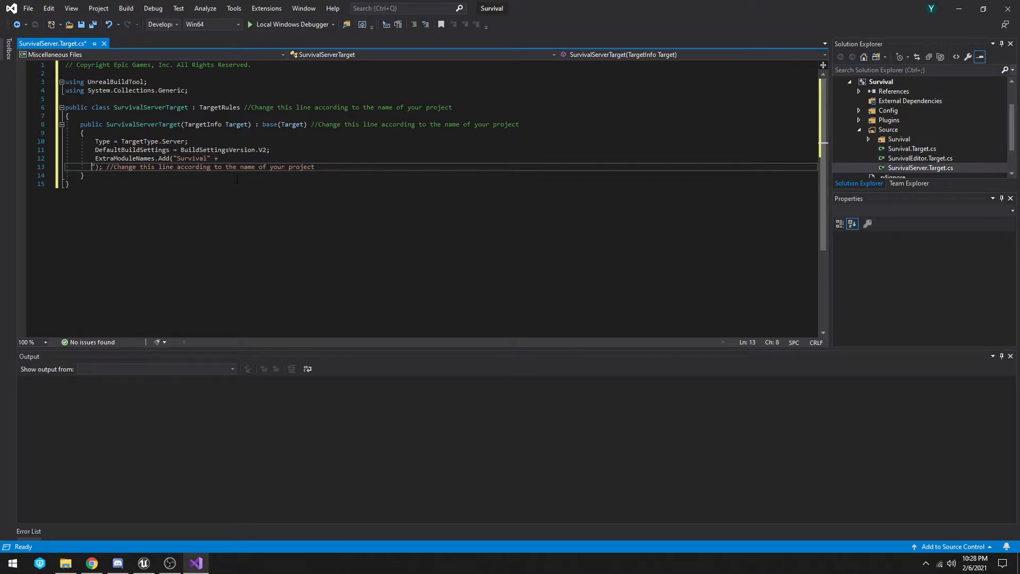
key("BackSpace")
key("BackSpace")
key("BackSpace")
key("BackSpace")
key("BackSpace")
key("BackSpace")
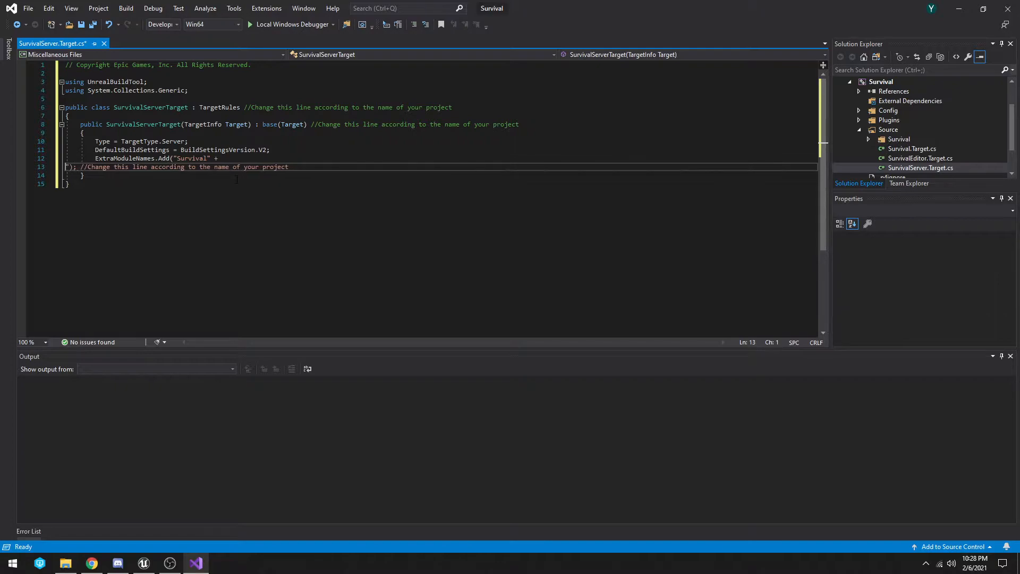
key("BackSpace")
key("BackSpace")
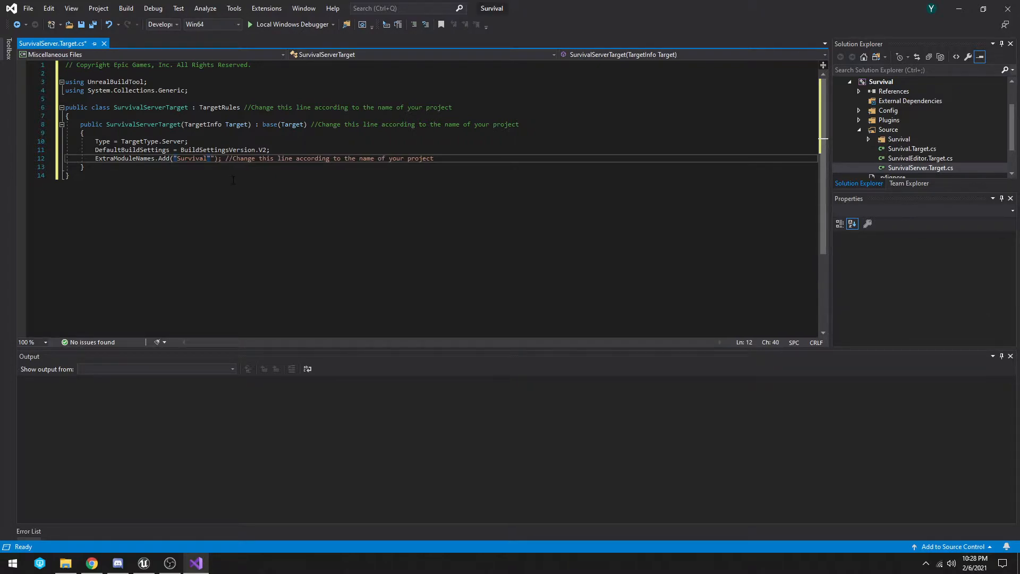
left_click(226, 175)
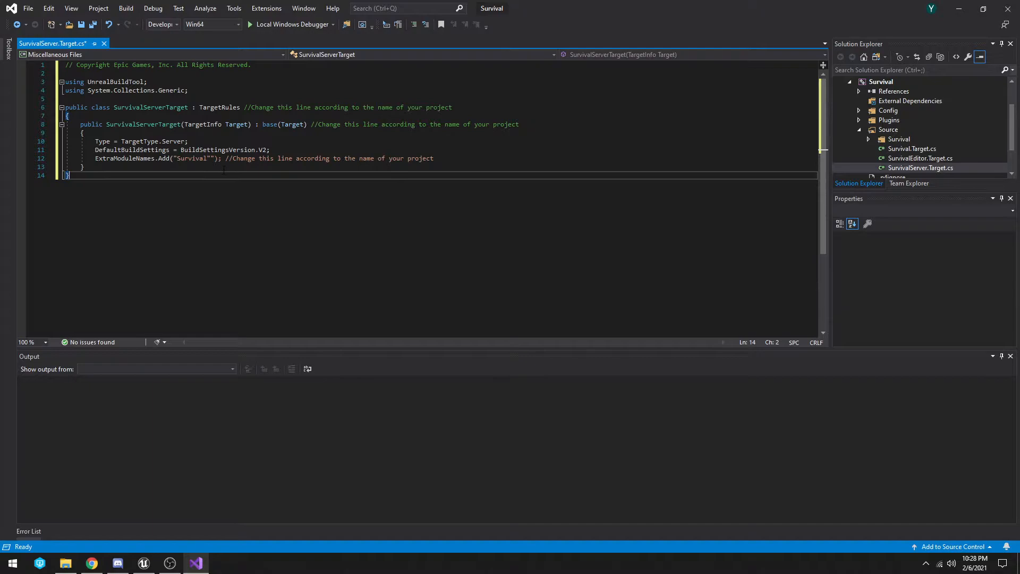
left_click(214, 158)
key("BackSpace")
key("Down")
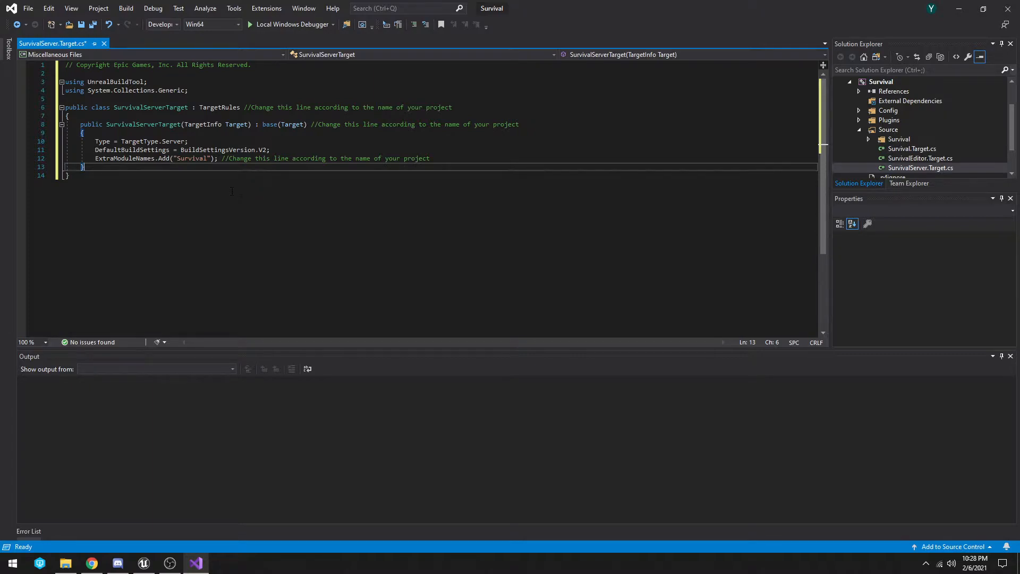
key("Down")
Step: Save all changed files with File > Save All
left_click(28, 8)
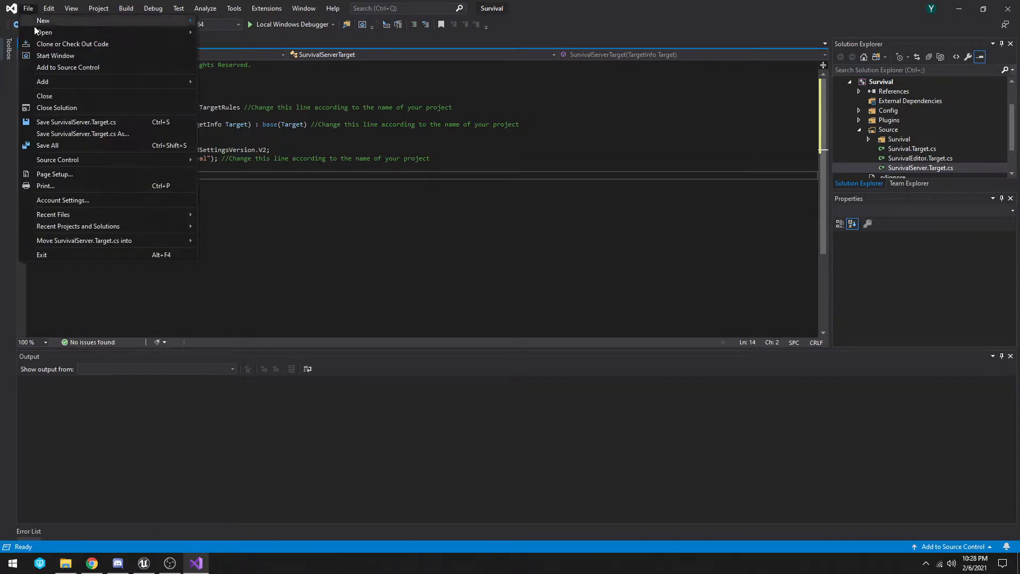
left_click(67, 145)
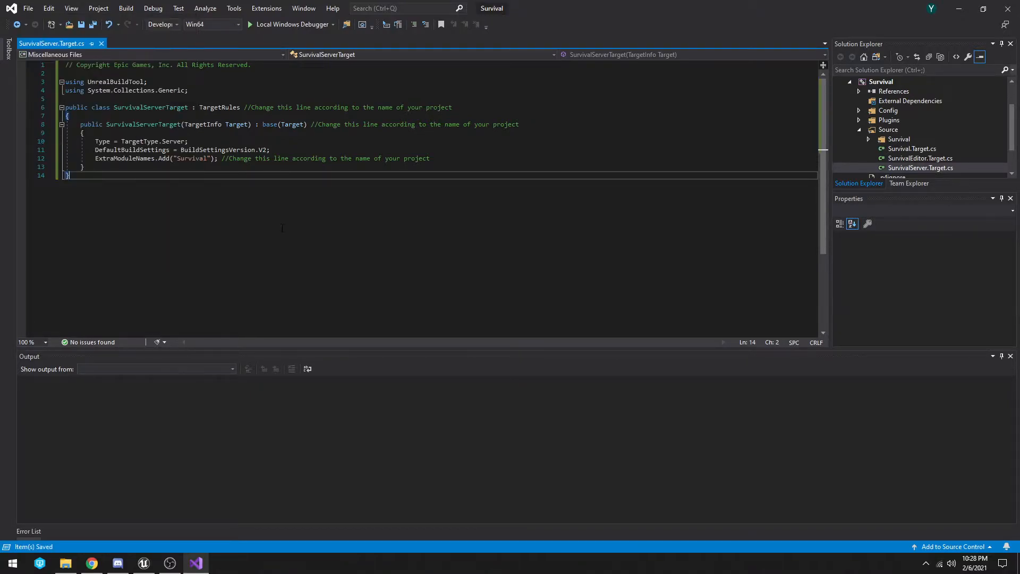
key("alt+Tab")
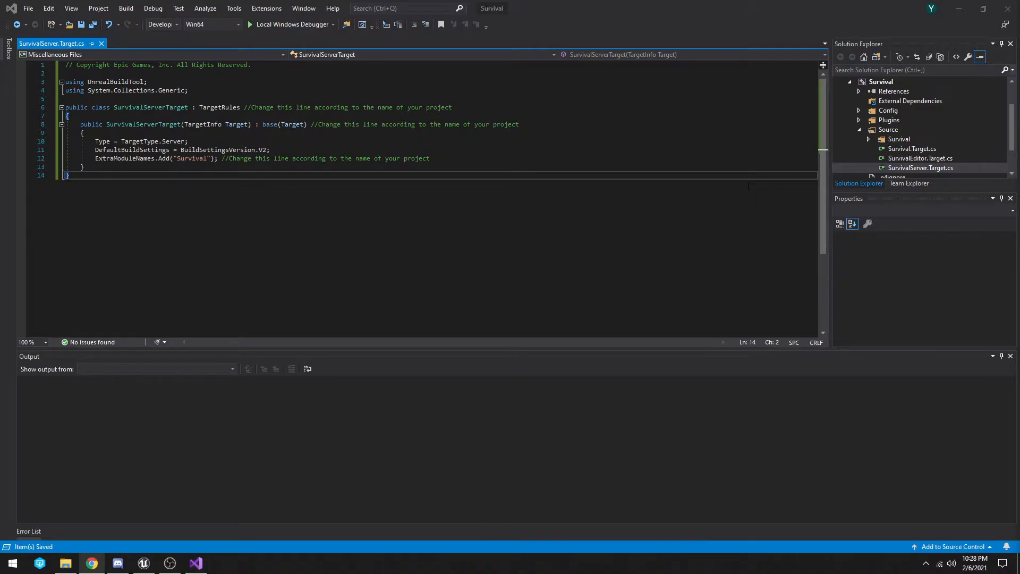
Step: Close Visual Studio and generate Visual Studio project files for Survival.uproject, watching the log
left_click(1008, 8)
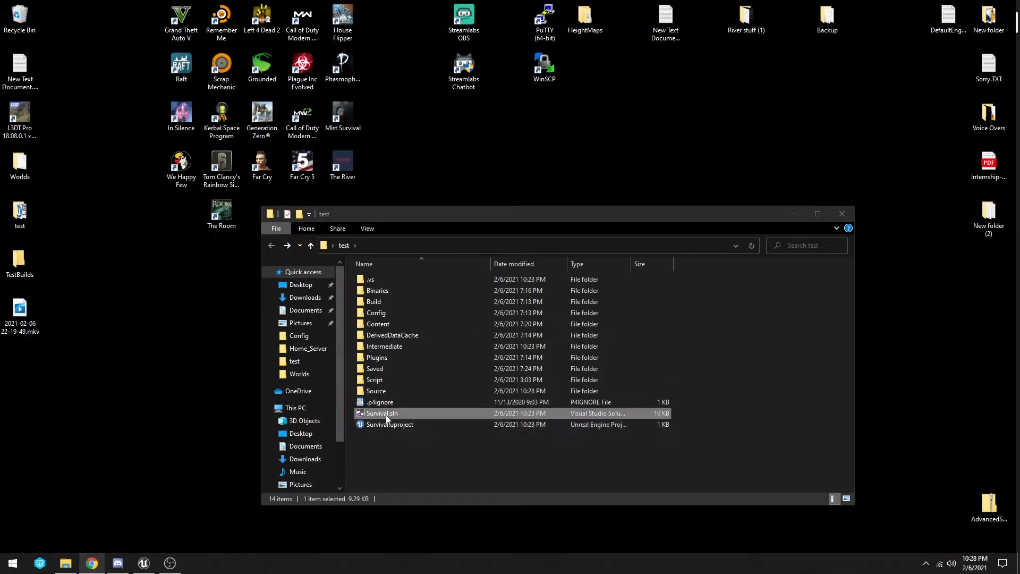
right_click(384, 423)
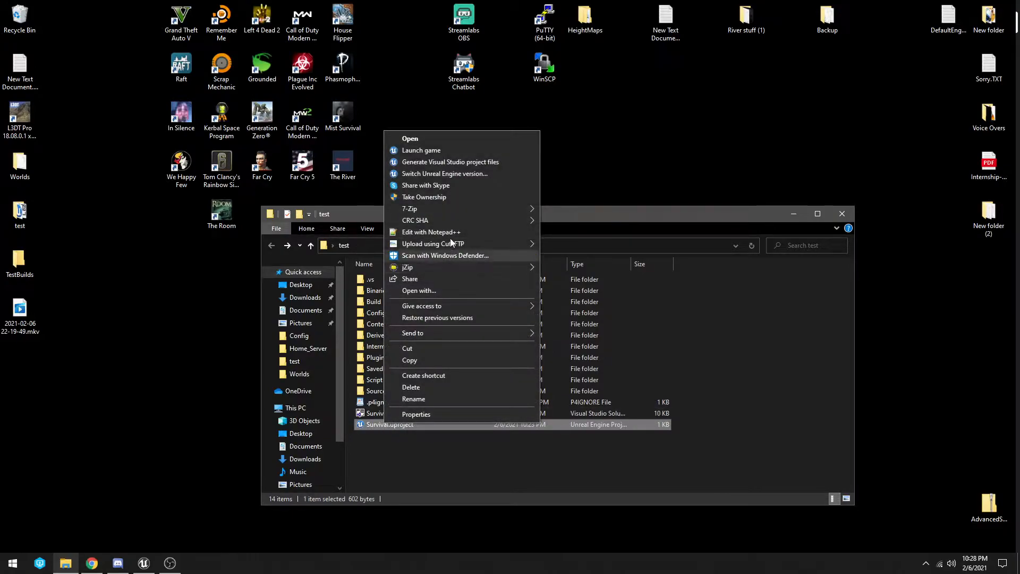
left_click(456, 161)
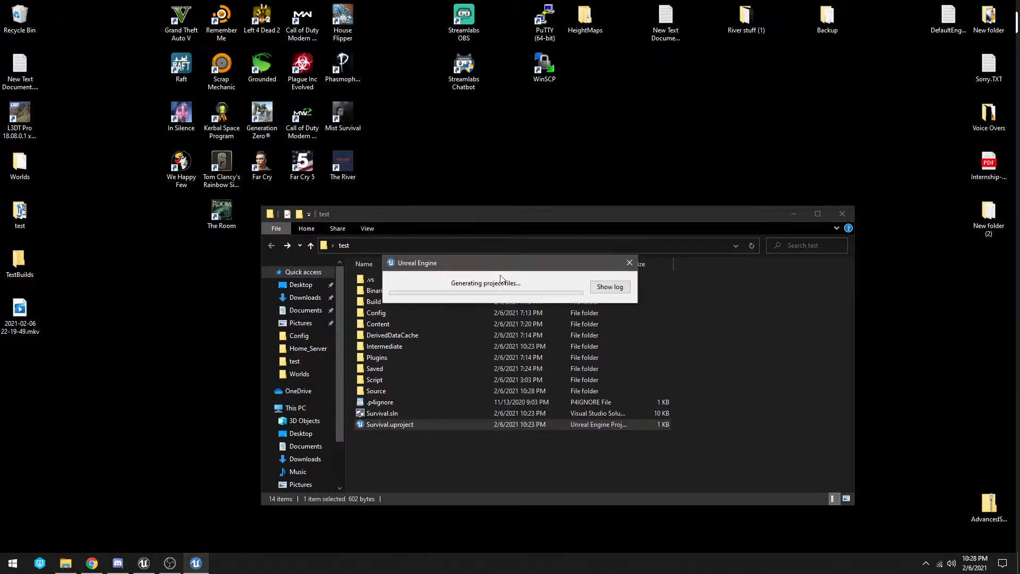
left_click(603, 287)
left_click_drag(542, 263, 528, 89)
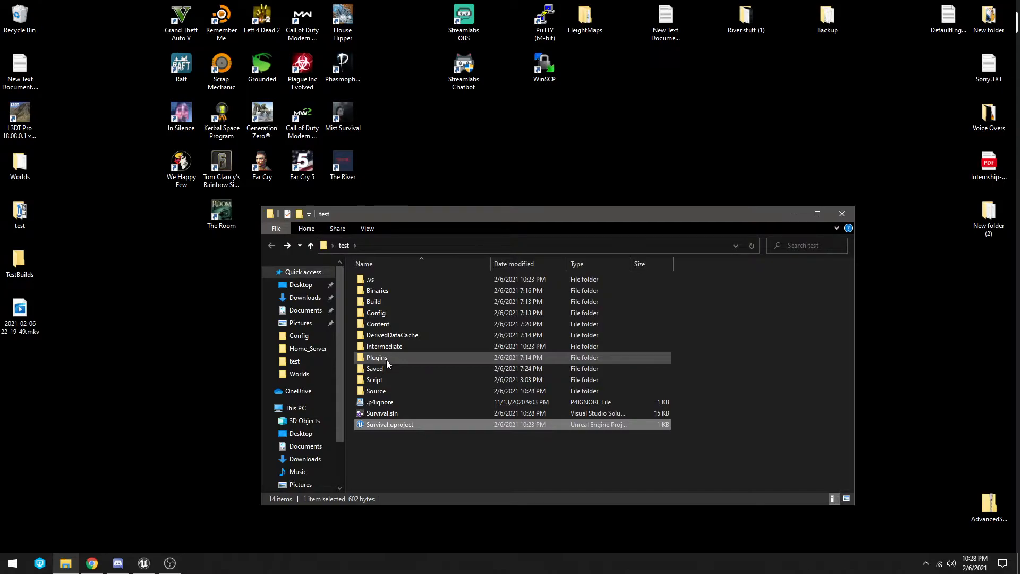
Step: Uncheck Read-only in the Plugins folder properties, applying it to all subfolders and files
right_click(387, 359)
left_click(410, 351)
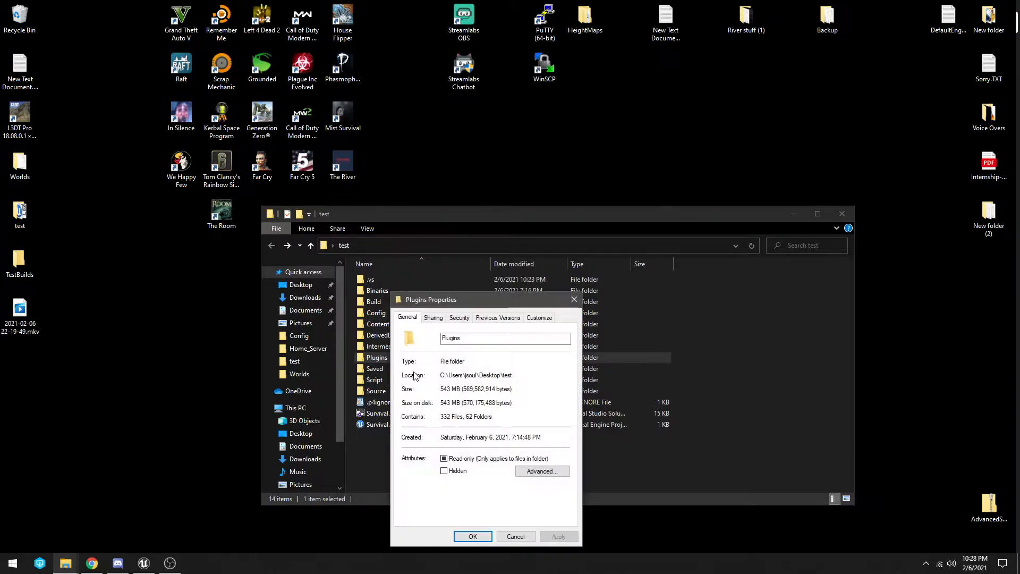
left_click(444, 458)
left_click(559, 536)
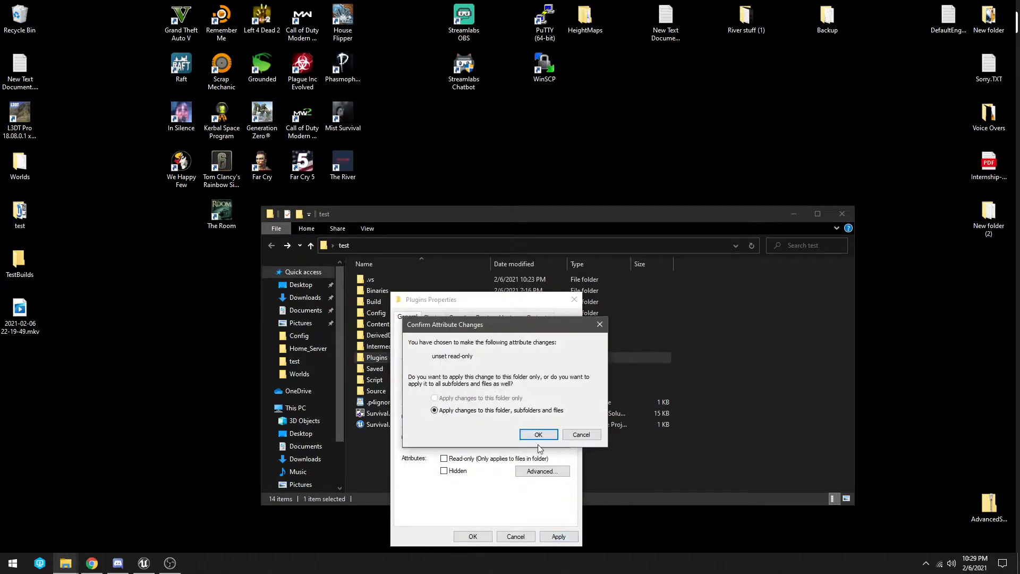
left_click(539, 435)
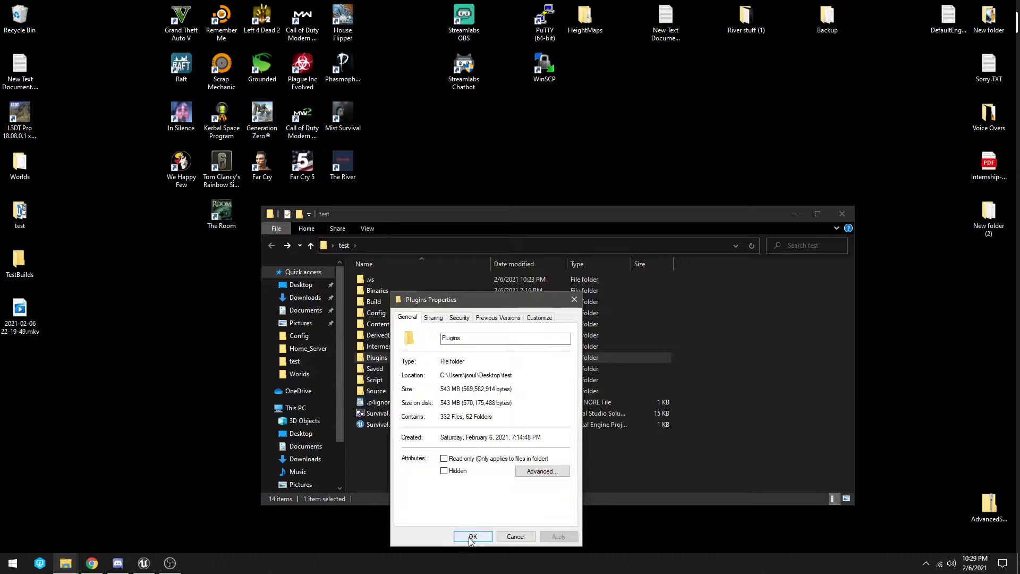
left_click(470, 537)
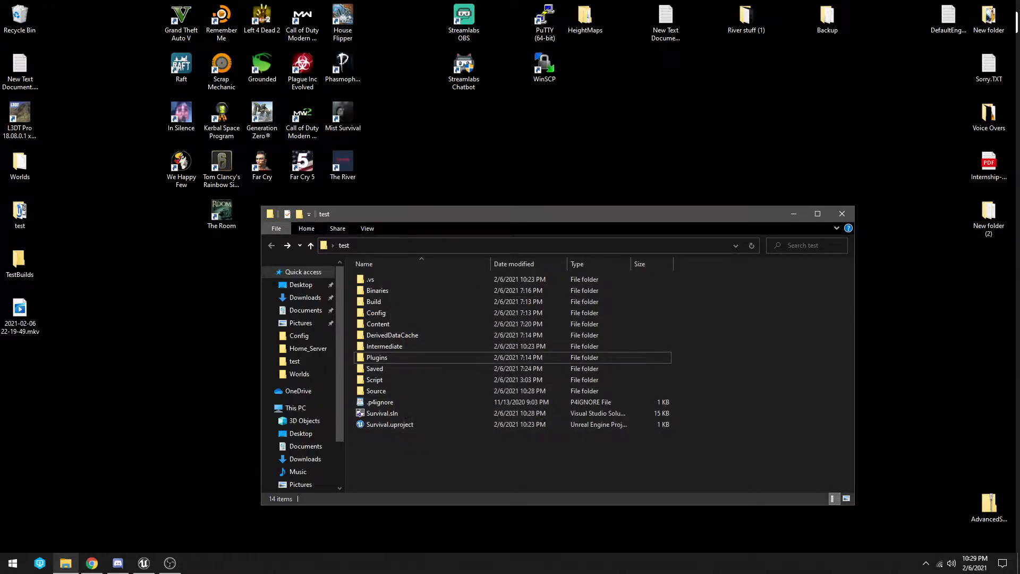
key("alt+Tab")
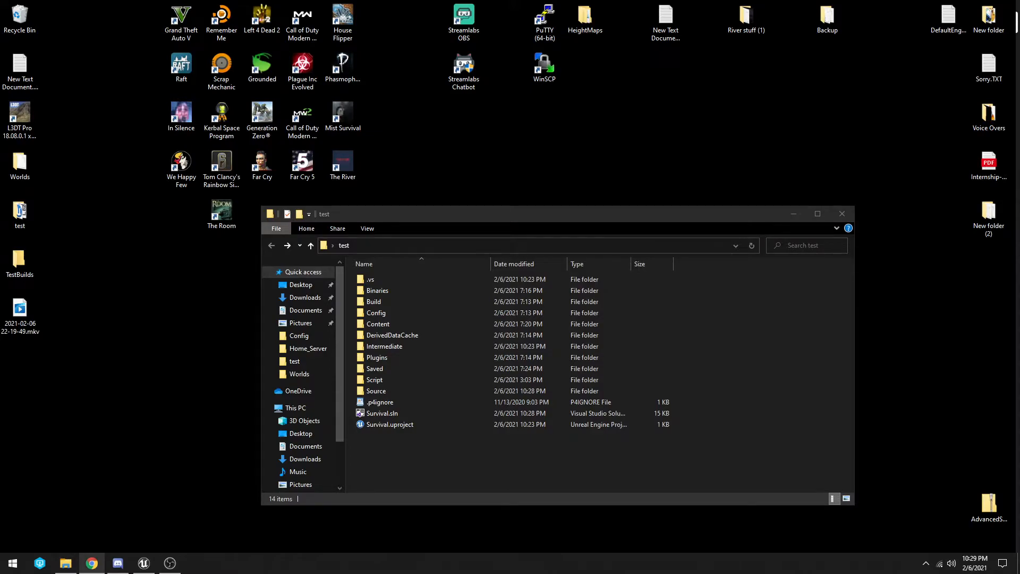
Step: Reopen the regenerated Survival.sln in Visual Studio and list its solution configurations
double_click(394, 413)
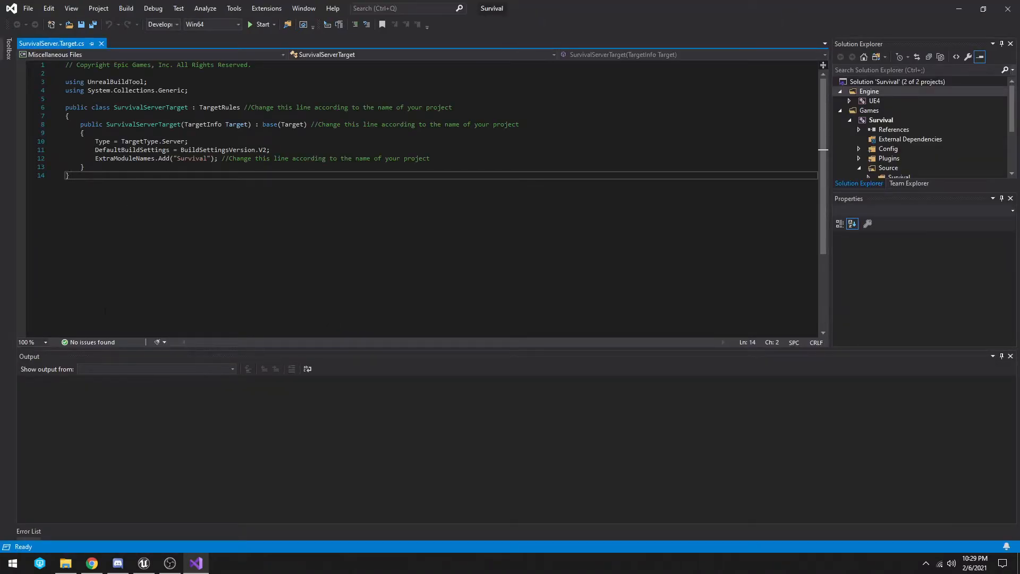
left_click(114, 512)
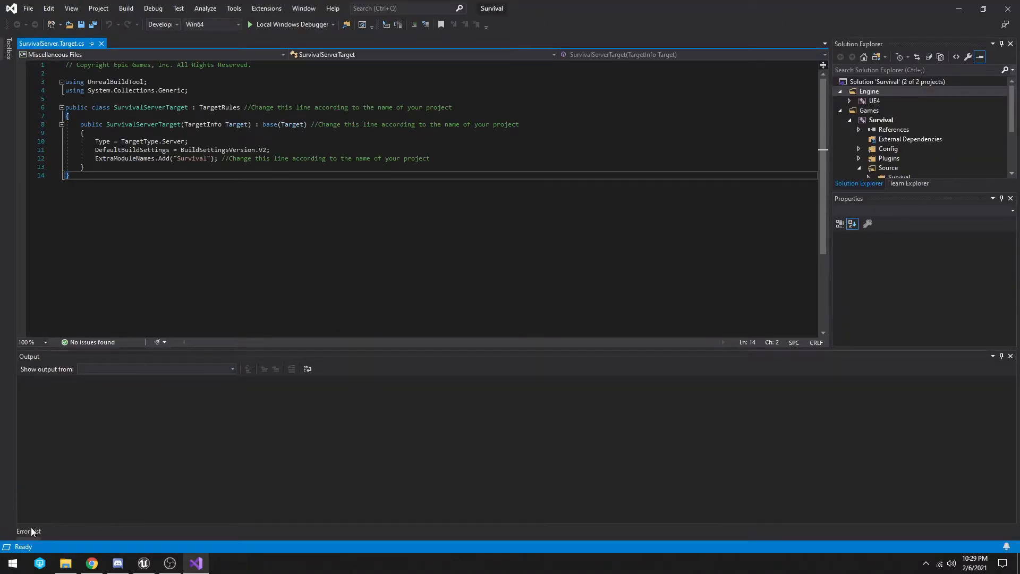
left_click(6, 547)
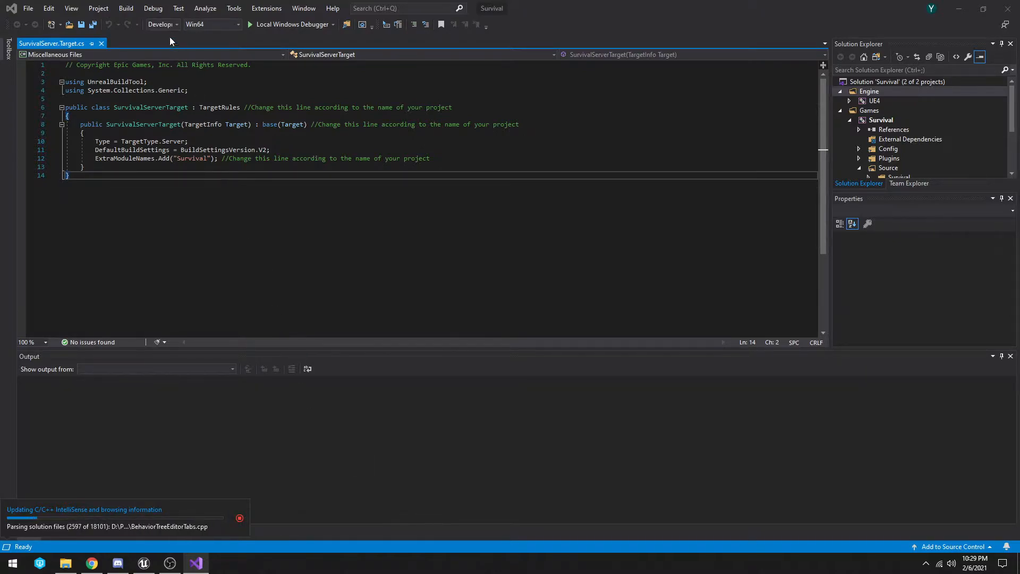
left_click(174, 25)
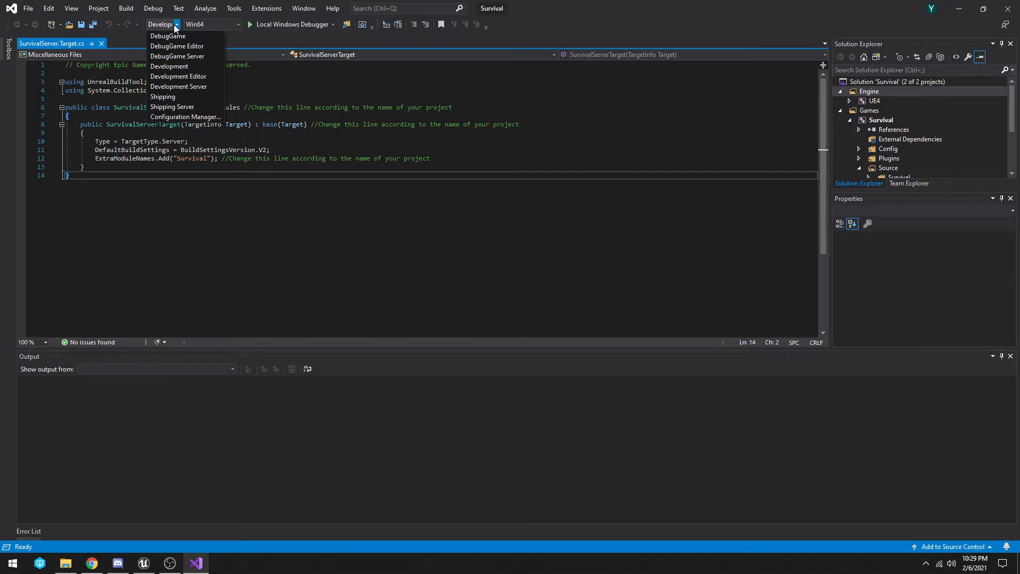
Step: Pick Development Editor from the configuration list, then exit Visual Studio
left_click(191, 76)
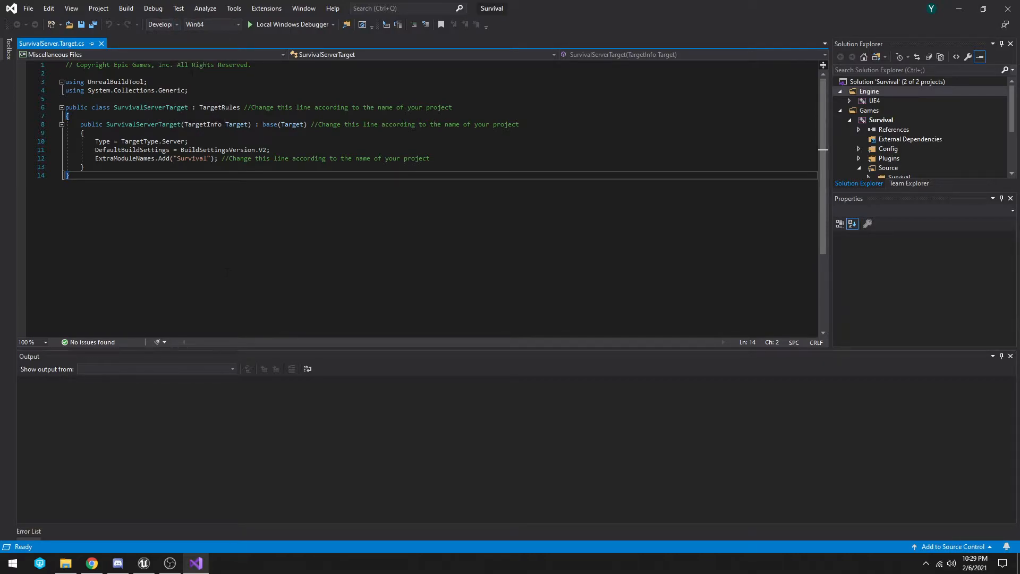
mouse_move(3, 548)
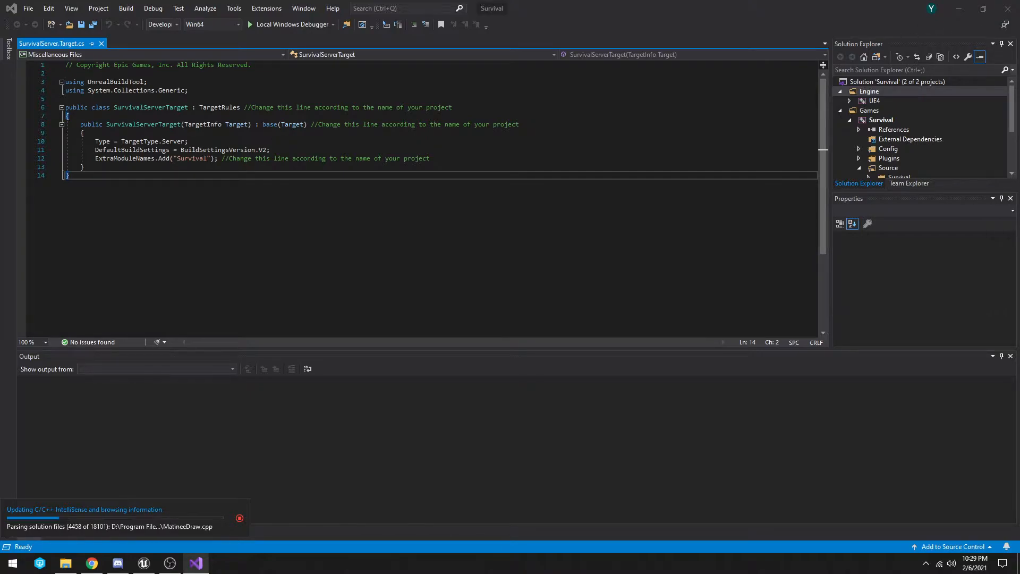
left_click(1005, 12)
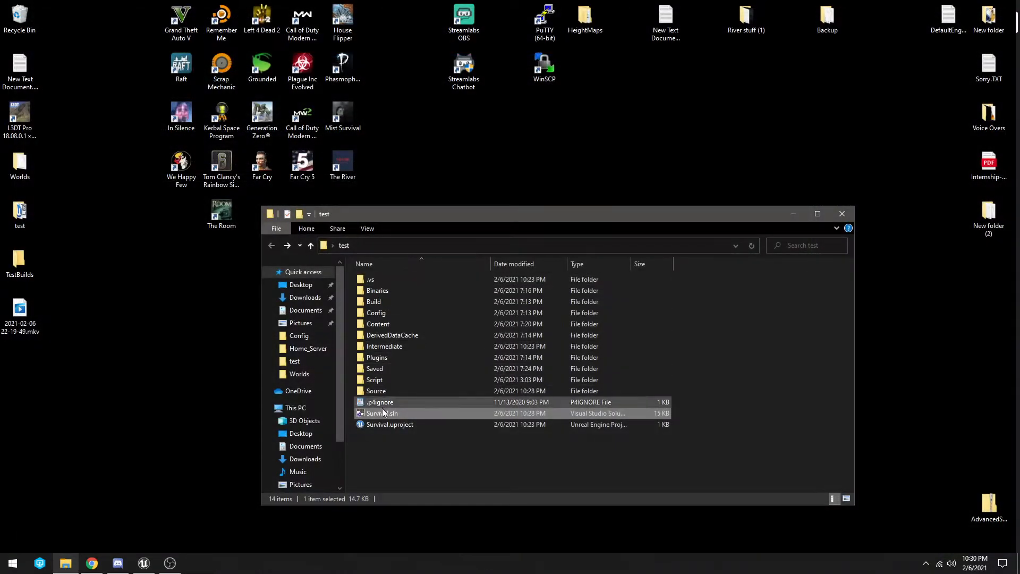
Step: Switch Survival.uproject to the source-built engine, regenerate project files, and reopen Survival.sln
right_click(382, 426)
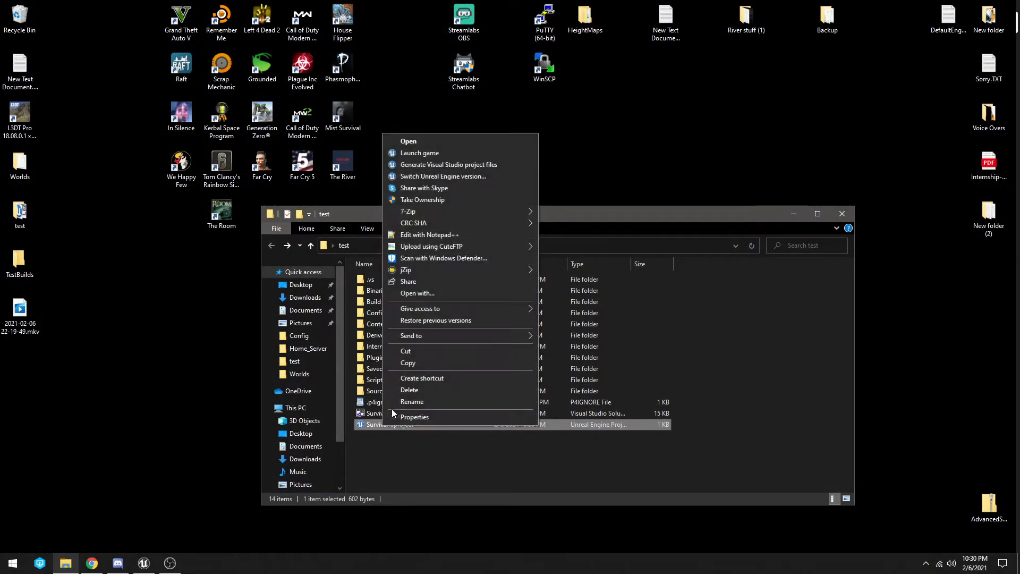
left_click(451, 176)
left_click(448, 273)
left_click(452, 289)
left_click(560, 290)
left_click(606, 288)
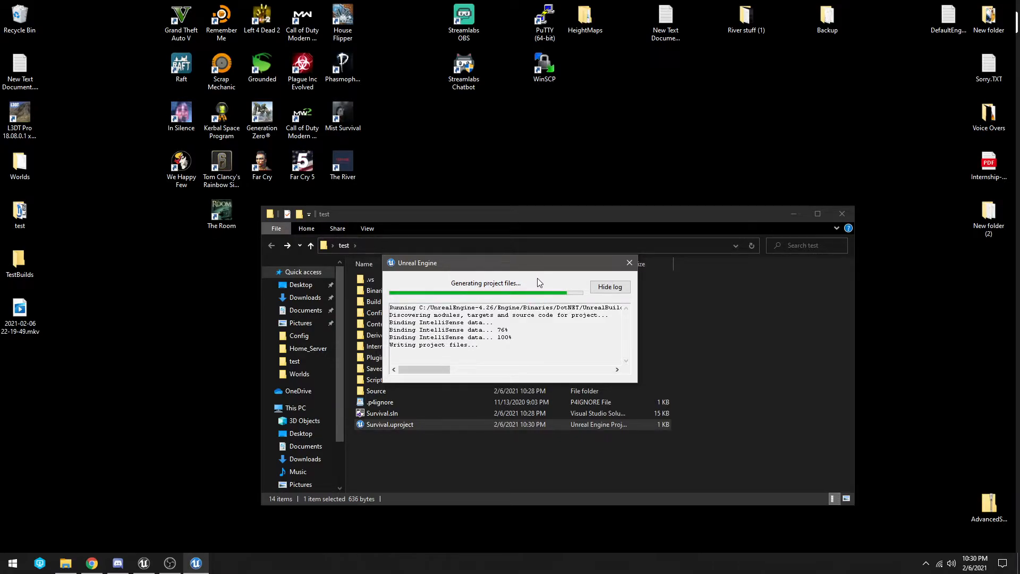
double_click(393, 412)
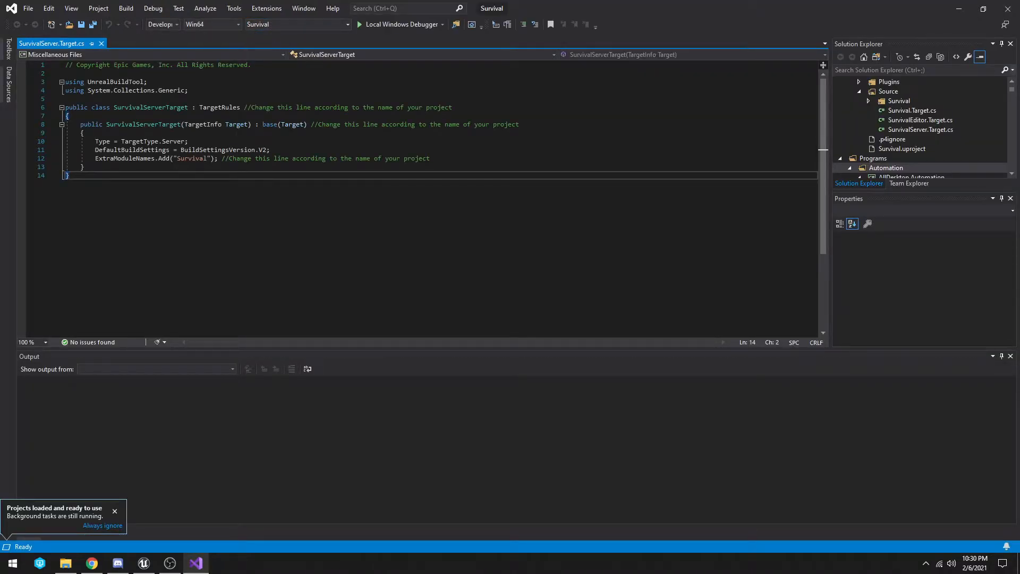
left_click(160, 24)
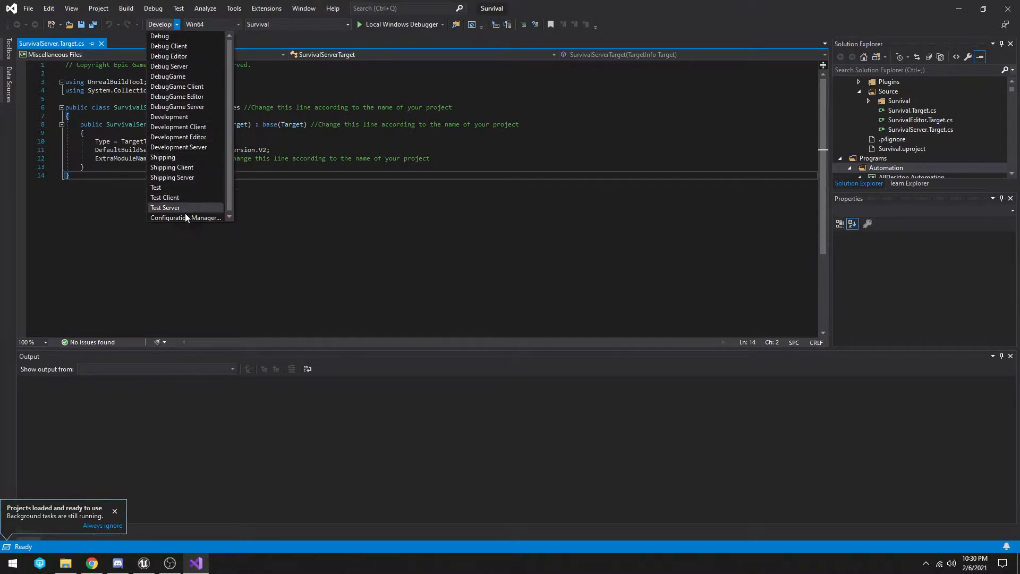
left_click(210, 135)
left_click(7, 547)
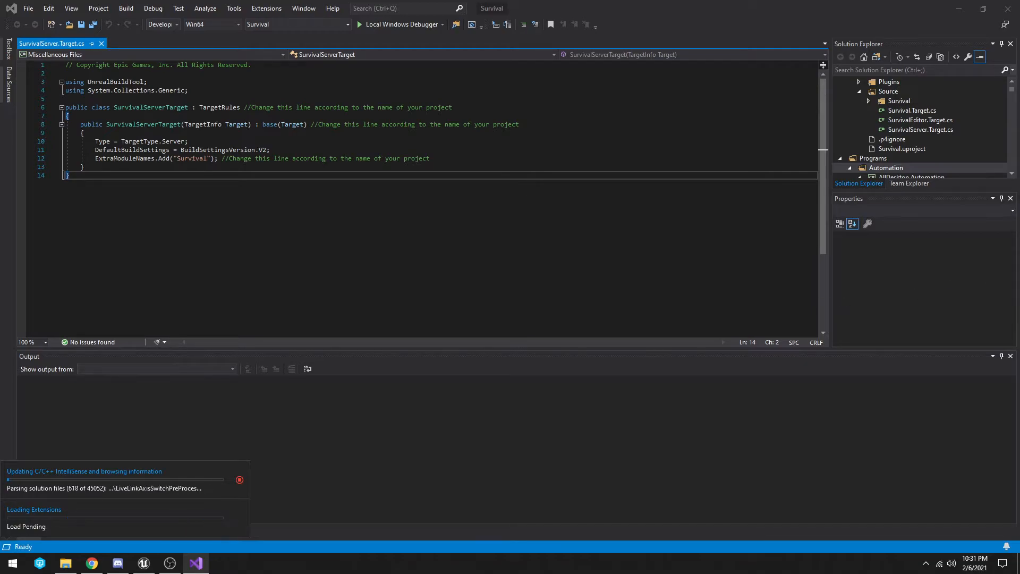
key("alt+Tab")
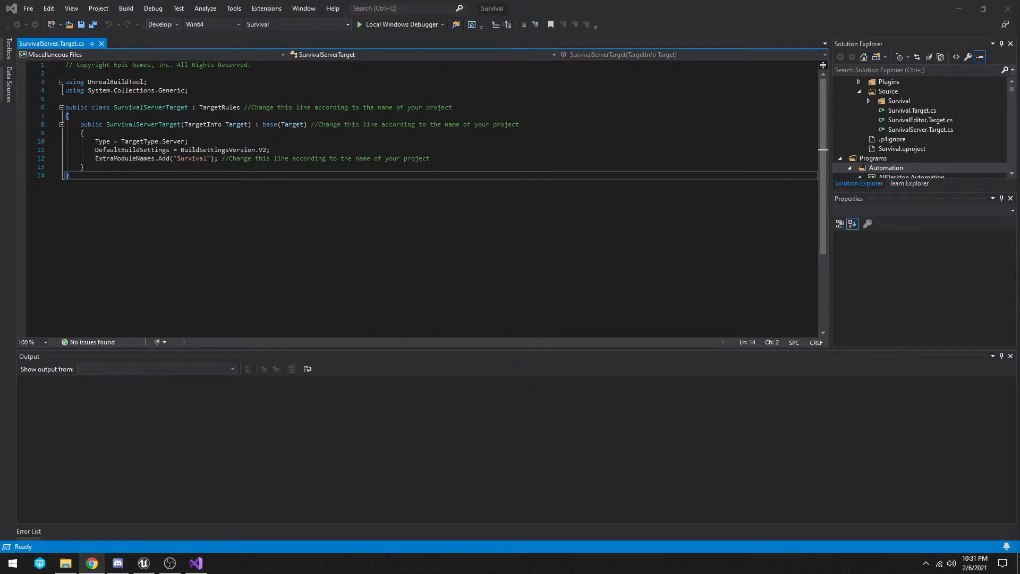
left_click(176, 26)
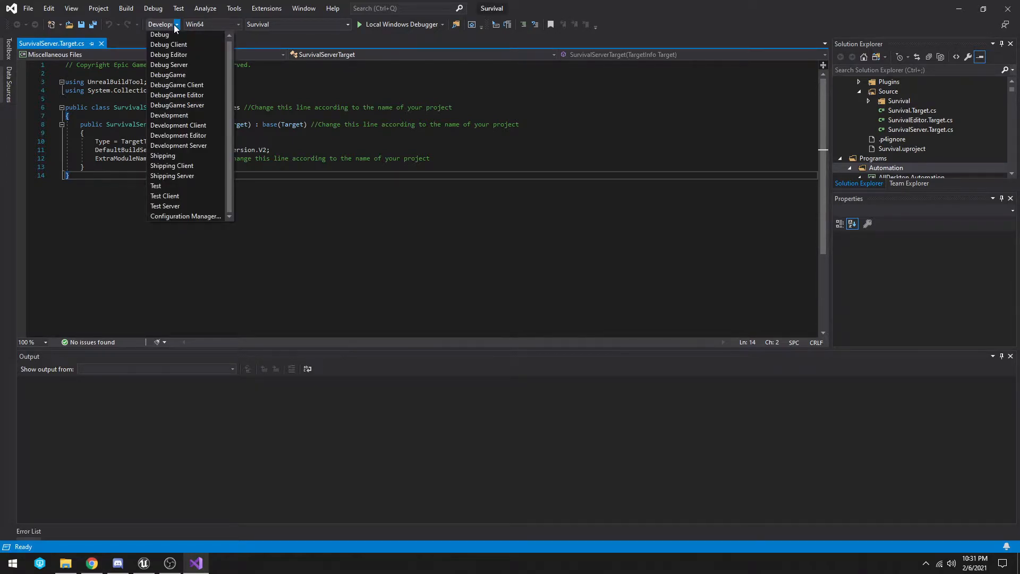
left_click(176, 27)
left_click(6, 547)
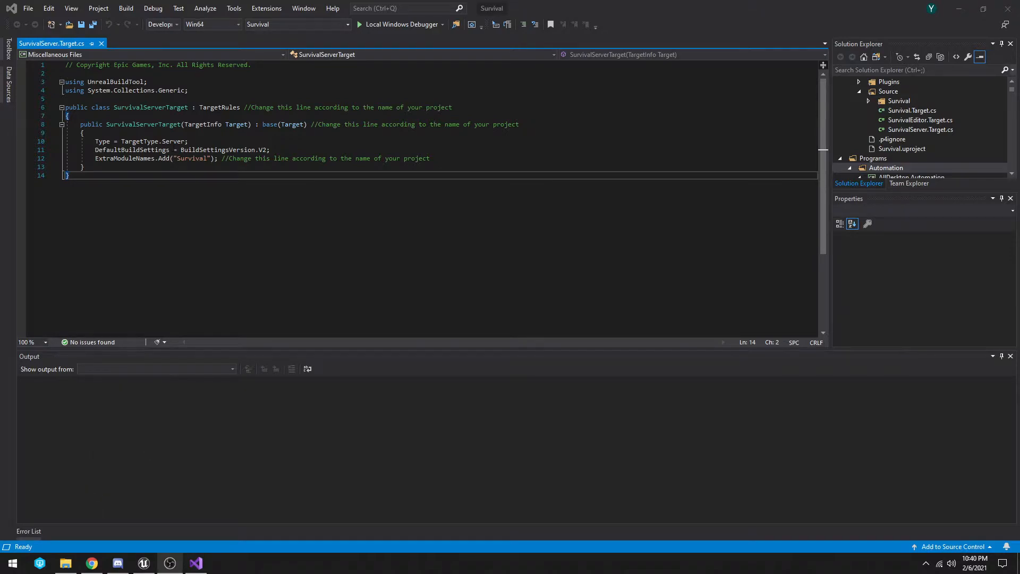
left_click(178, 24)
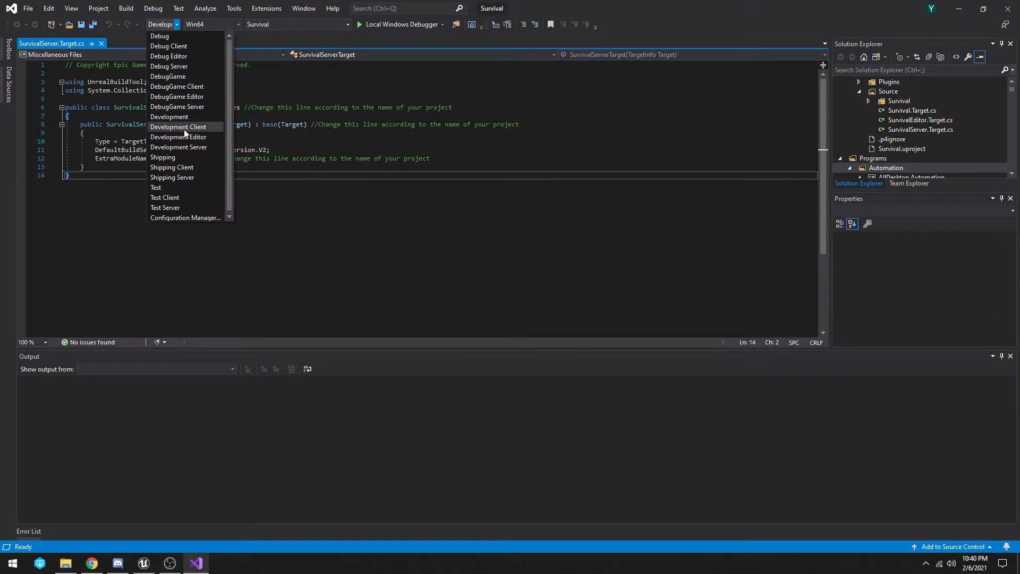
left_click(344, 42)
scroll(897, 103, "up", 3)
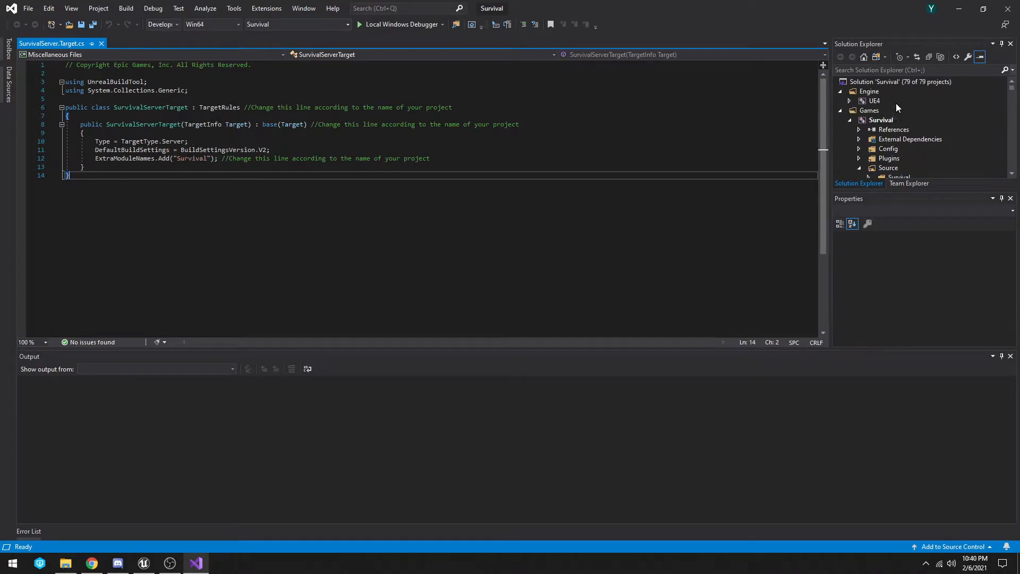
Step: Build the entire Survival solution in Development Editor (54 succeeded, 2 failed)
right_click(876, 81)
left_click(863, 87)
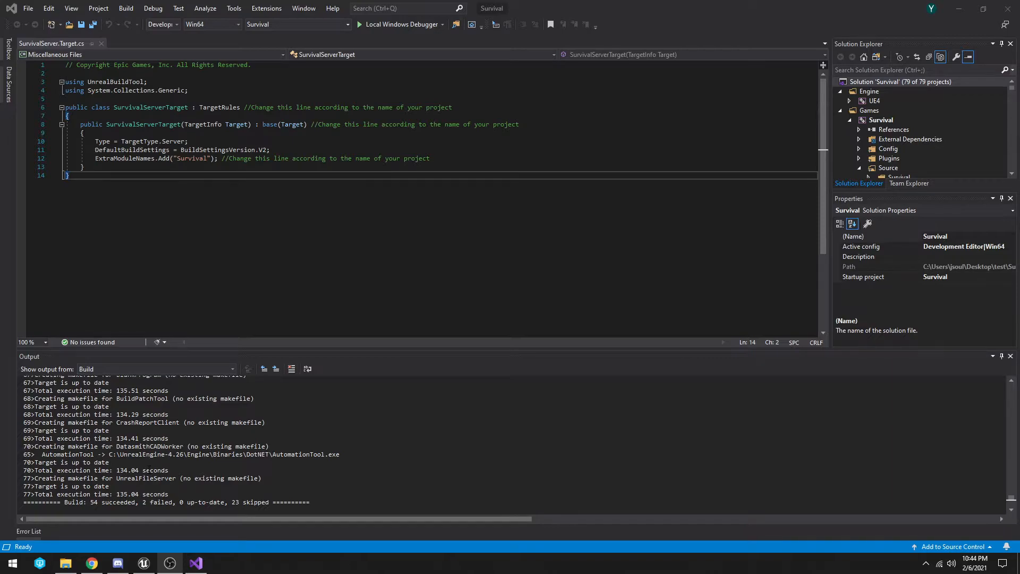
Step: Make Development Server|Win64 the active solution configuration
left_click(176, 25)
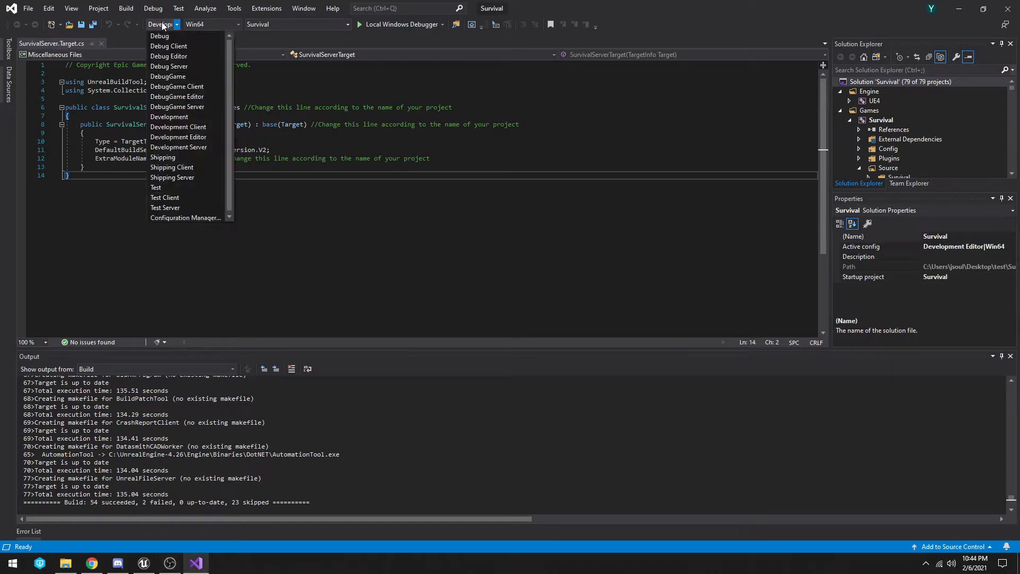
left_click(207, 147)
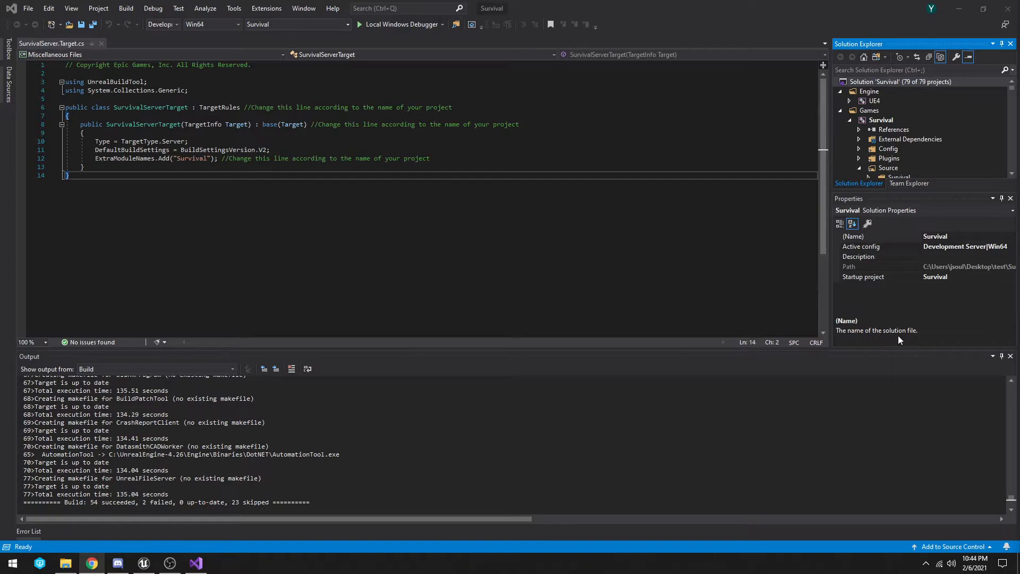
mouse_move(12, 551)
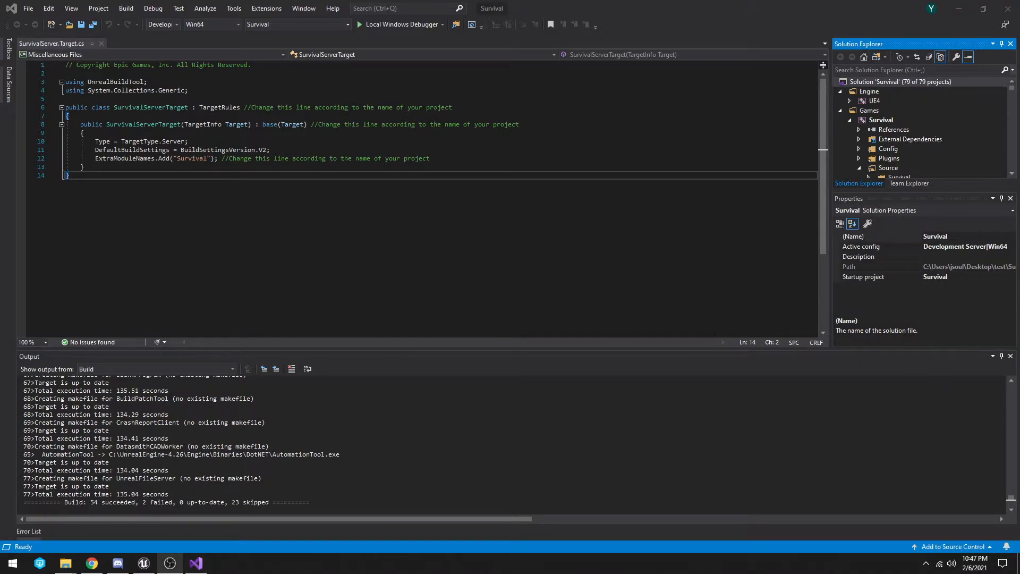
left_click(169, 24)
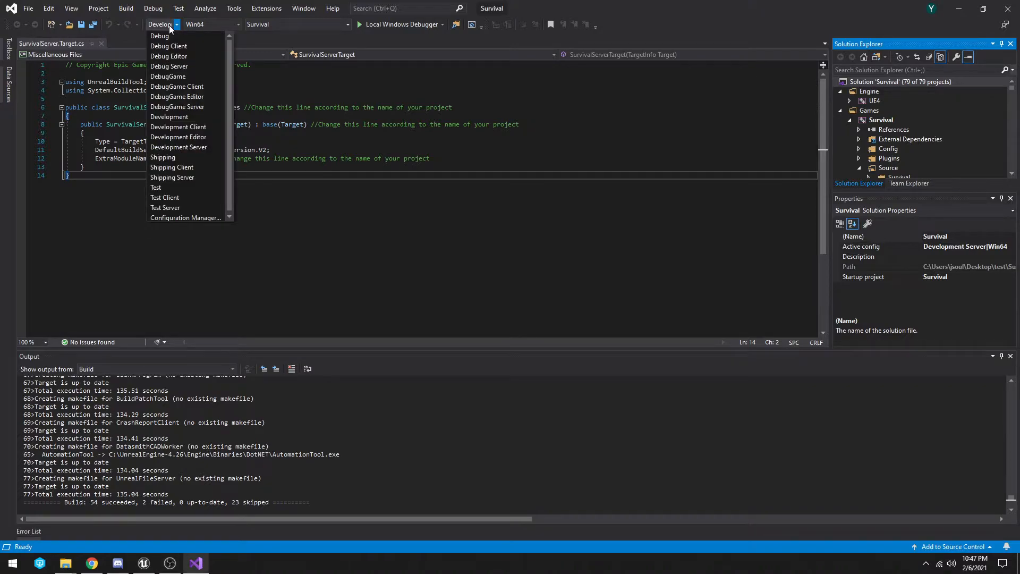
left_click(664, 25)
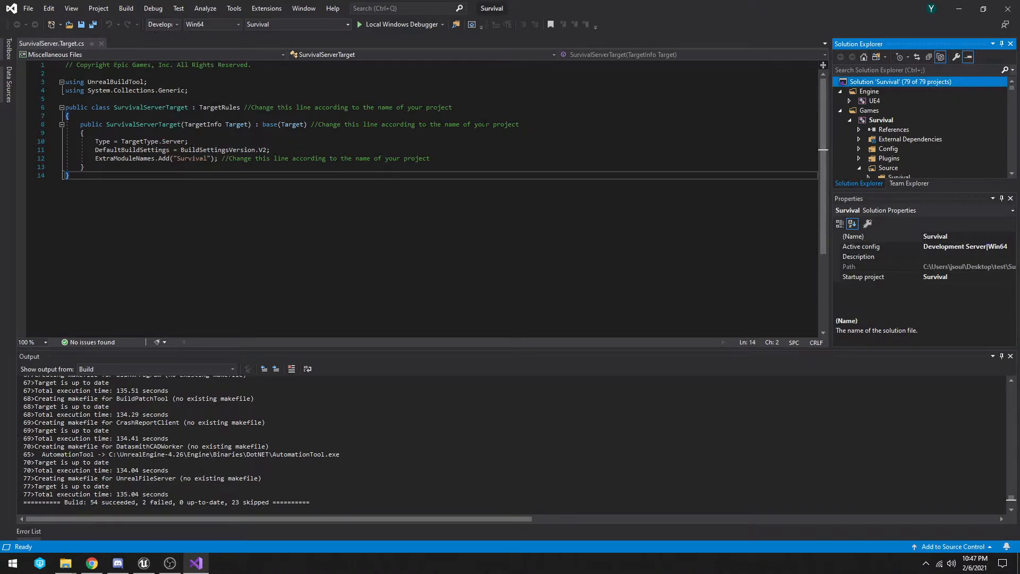
Step: Build Survival as Development Server (2 succeeded, 0 failed) and close Visual Studio
right_click(878, 79)
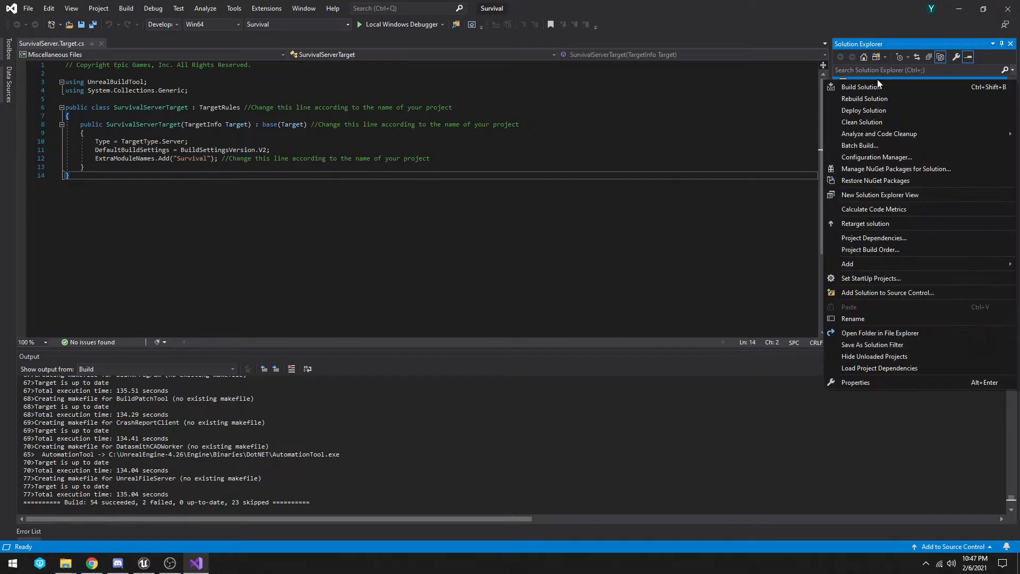
left_click(874, 87)
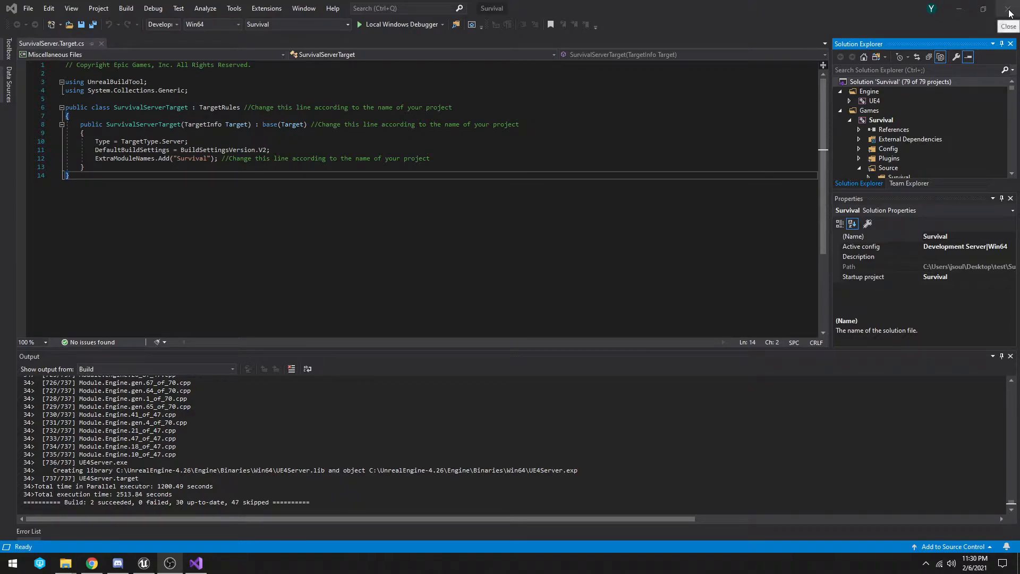
left_click(1010, 7)
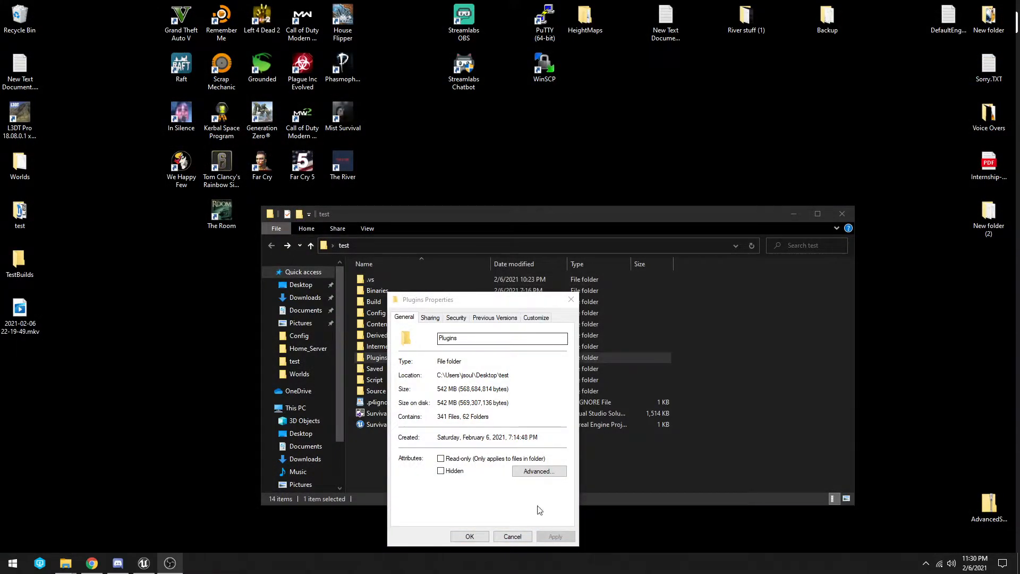
Step: Launch Survival.uproject, accept rebuilding missing modules, and dismiss the could-not-compile error
left_click(471, 537)
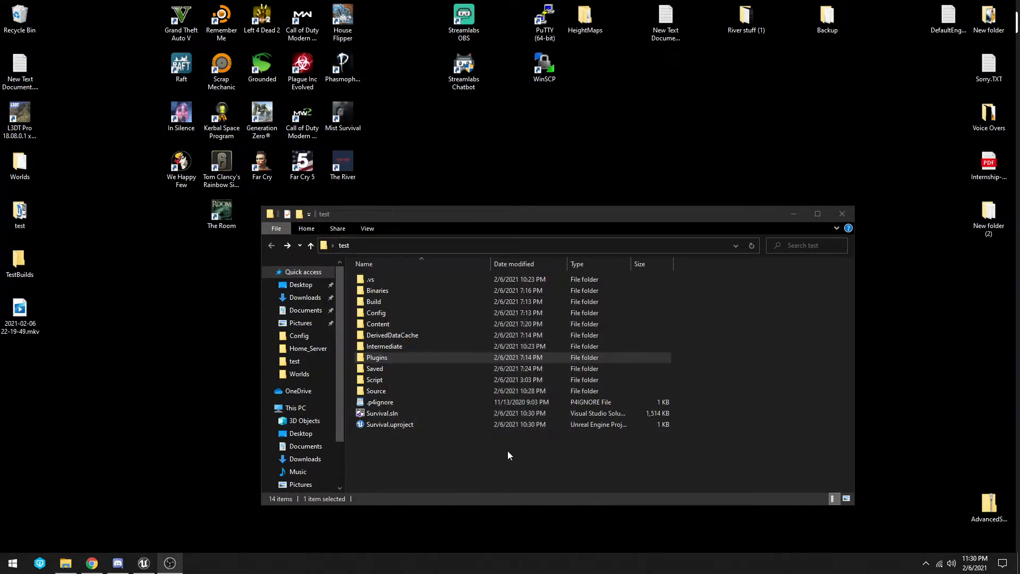
double_click(394, 428)
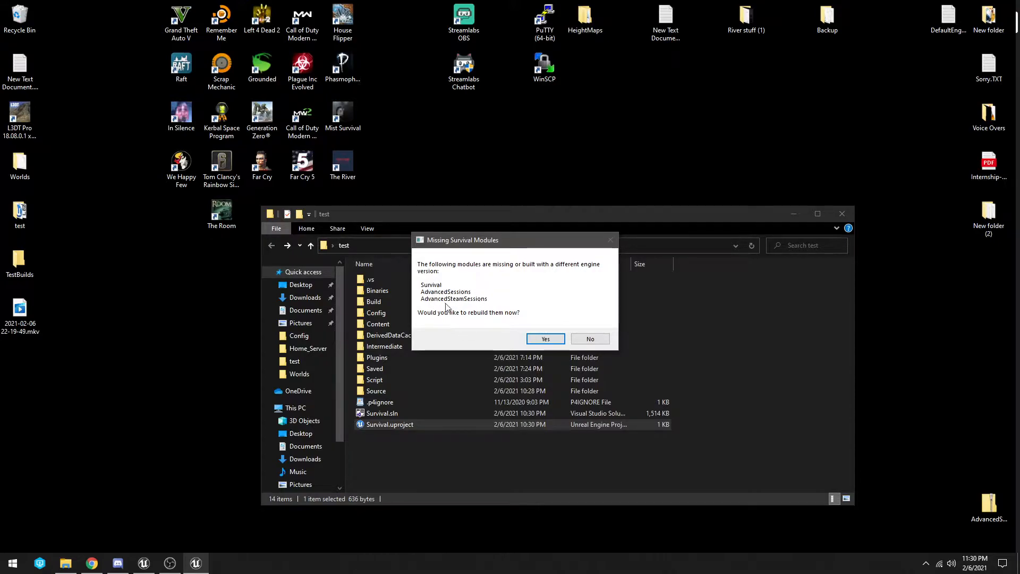
left_click(538, 340)
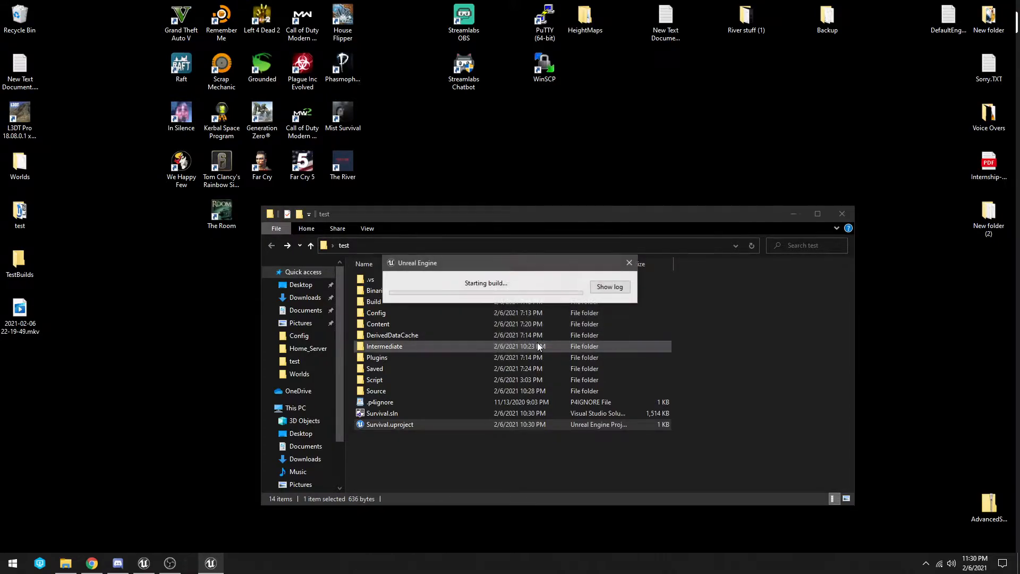
left_click(611, 288)
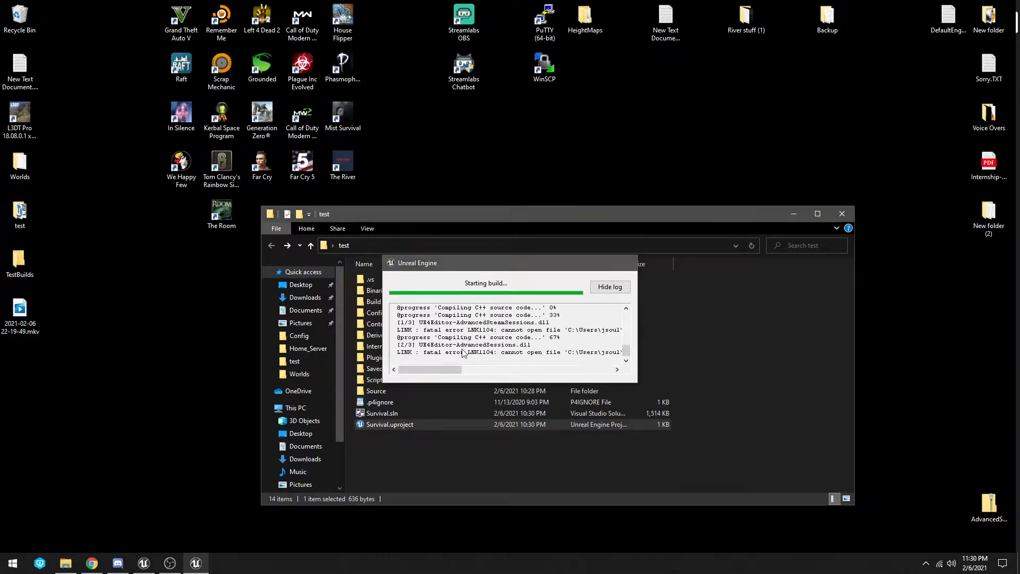
left_click(579, 316)
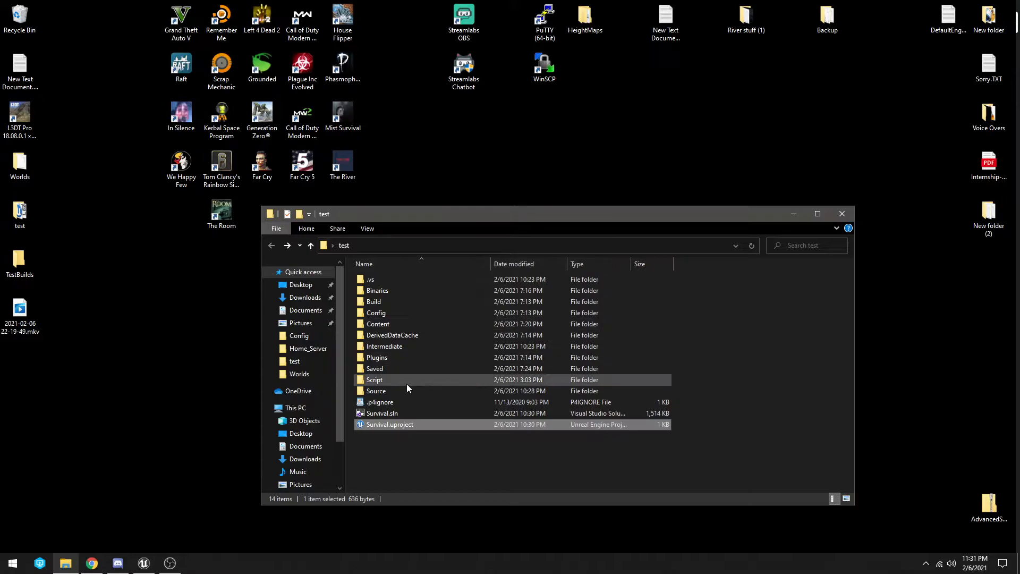
Step: Clear the read-only attribute on the Plugins folder and apply the change
right_click(396, 358)
right_click(380, 360)
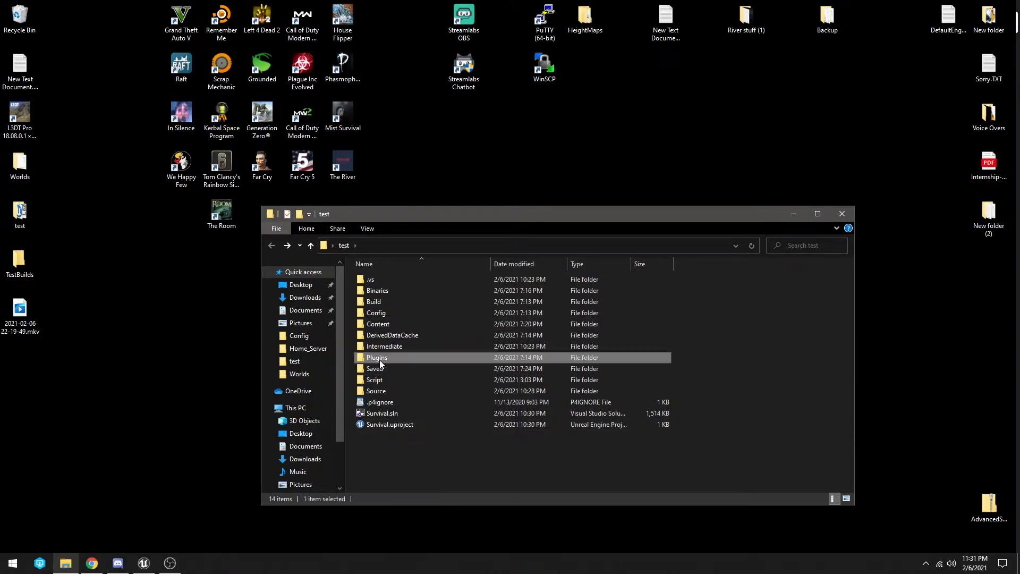
left_click(419, 352)
left_click(445, 459)
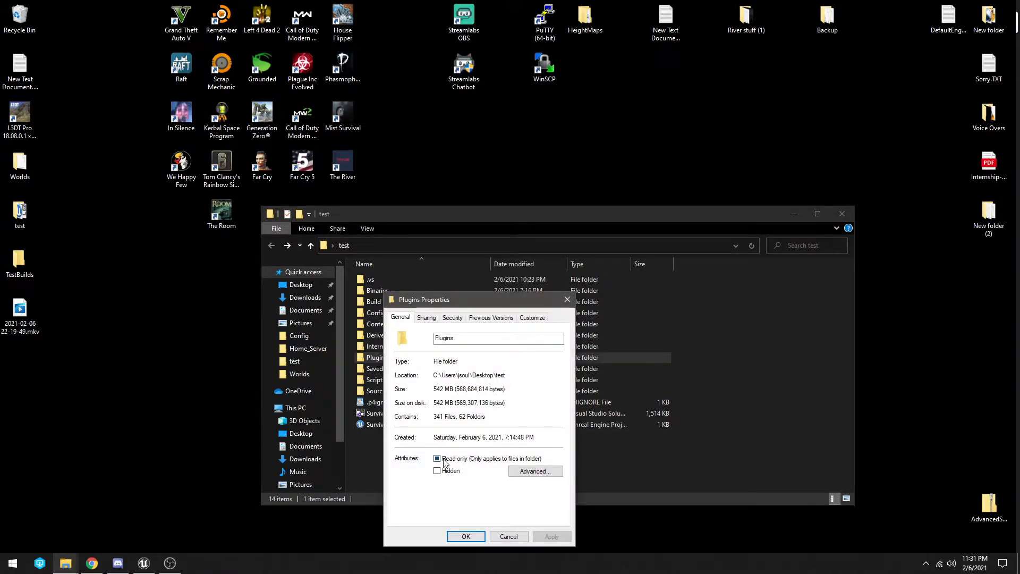
left_click(551, 536)
left_click(531, 434)
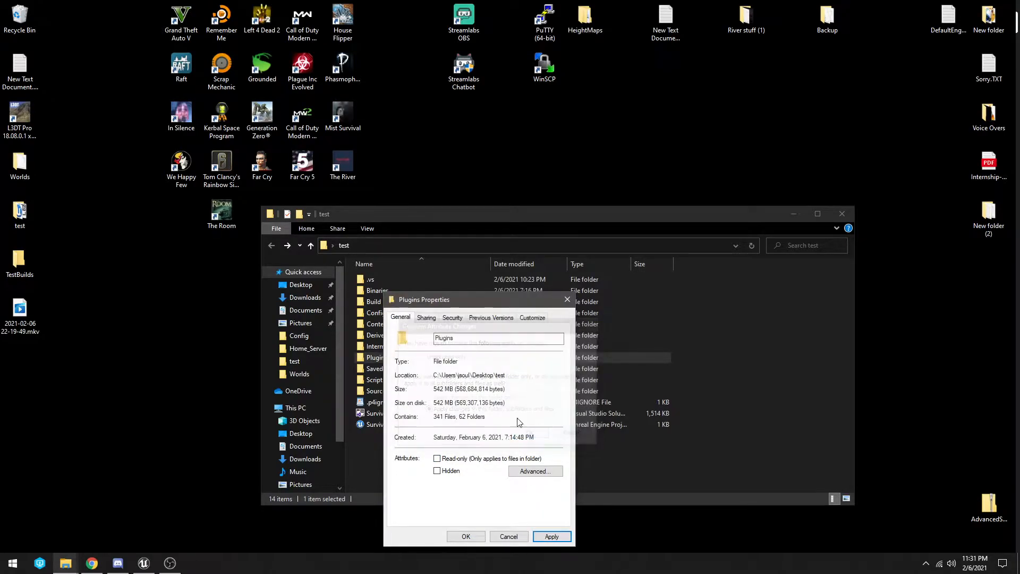
left_click_drag(491, 295, 887, 61)
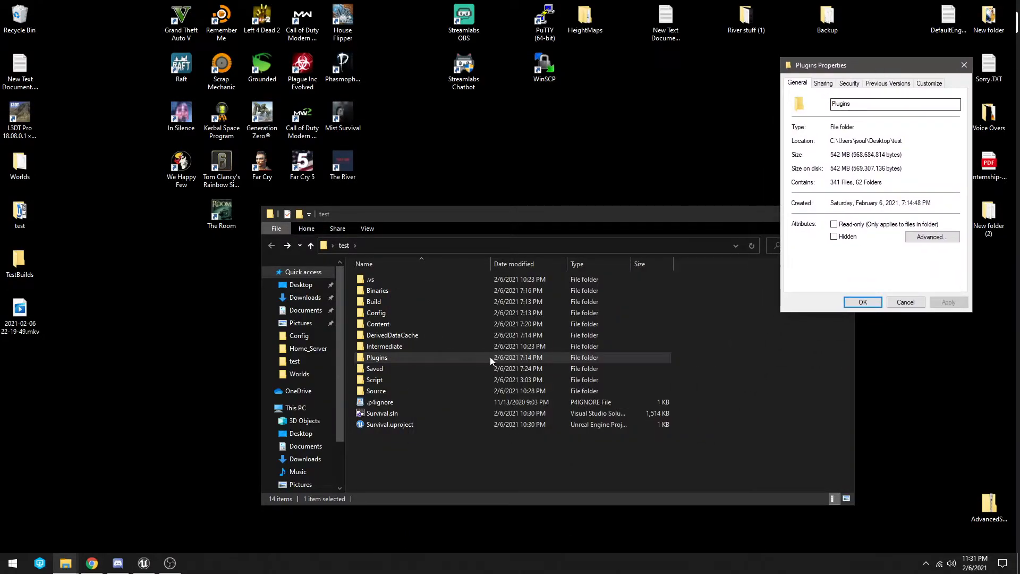
Step: Retry rebuilding the missing Survival modules and dismiss the compile failure message
left_click(380, 424)
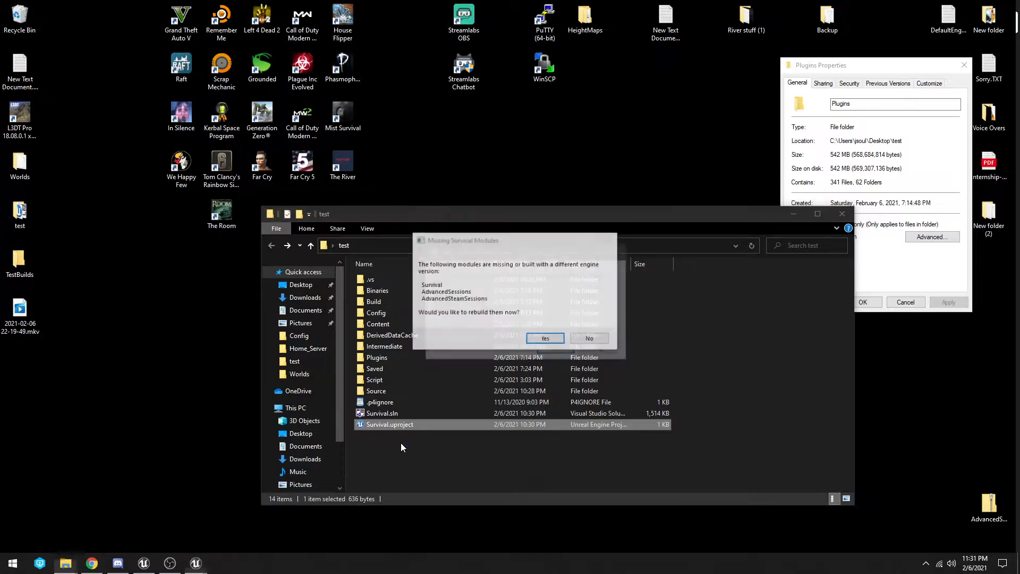
left_click(548, 351)
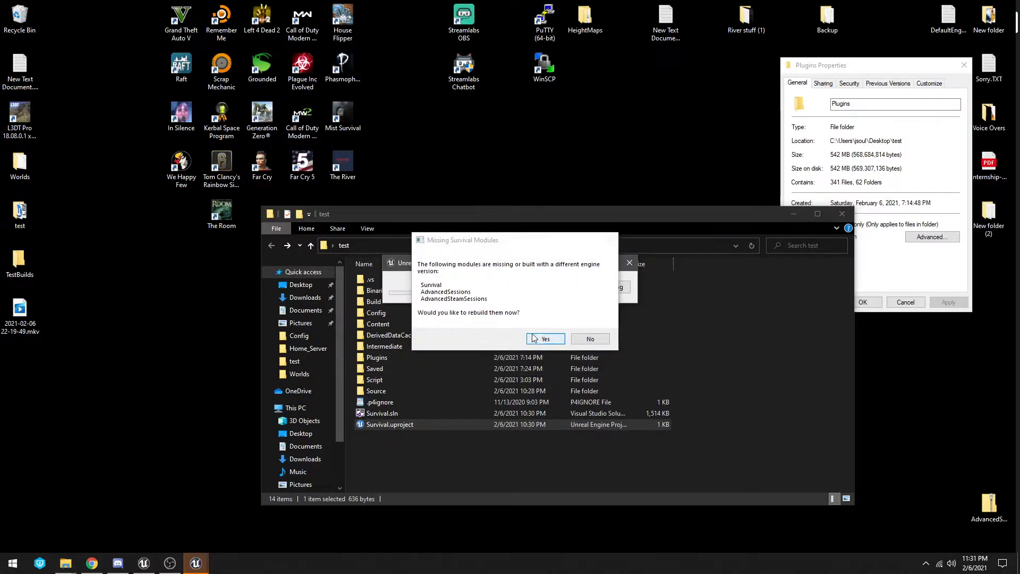
left_click(616, 288)
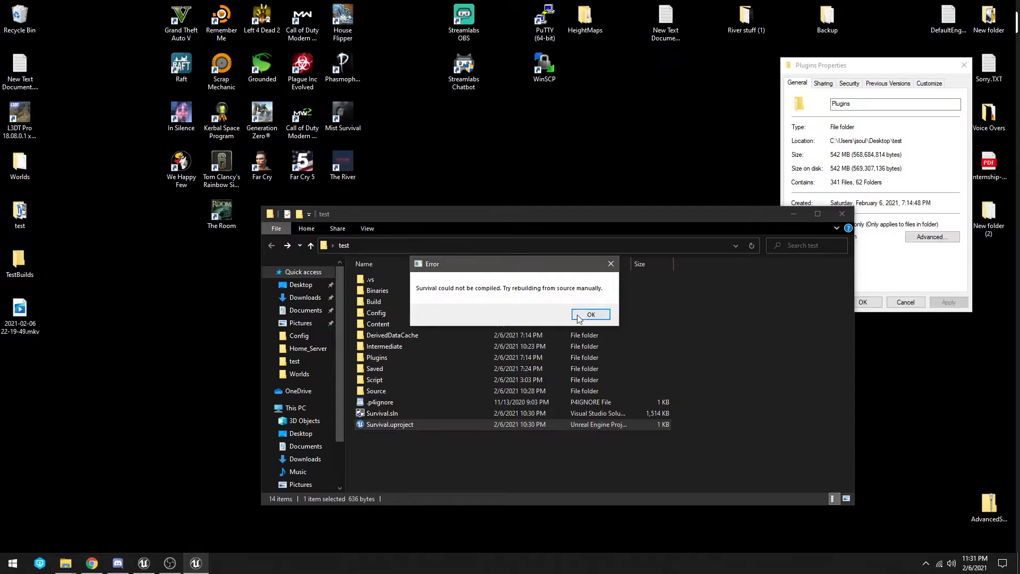
left_click(579, 314)
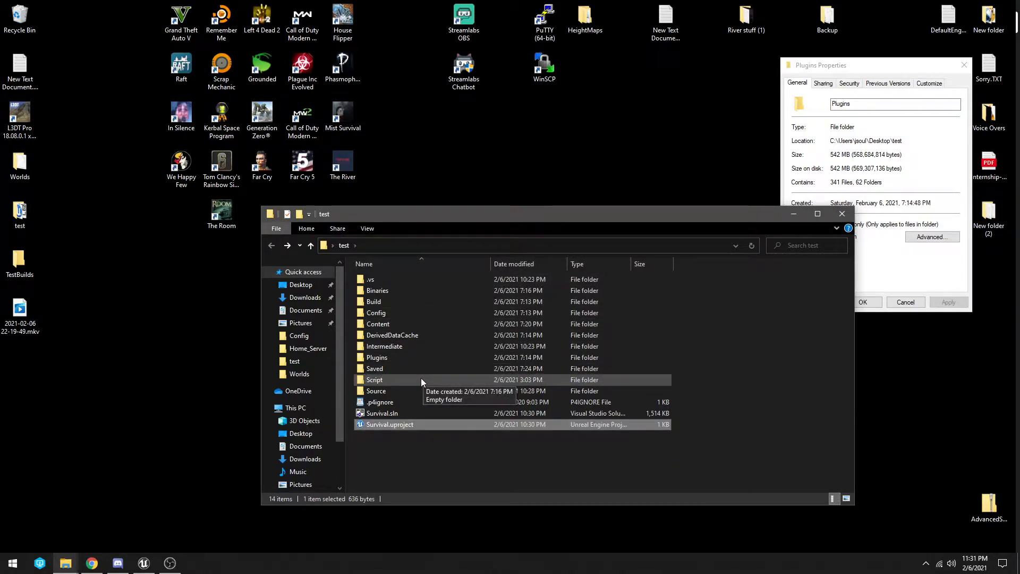
double_click(404, 357)
Step: Try deleting both plugin folders, cancel the Folder In Use warning, and close the Unreal editor
left_click_drag(465, 337, 414, 273)
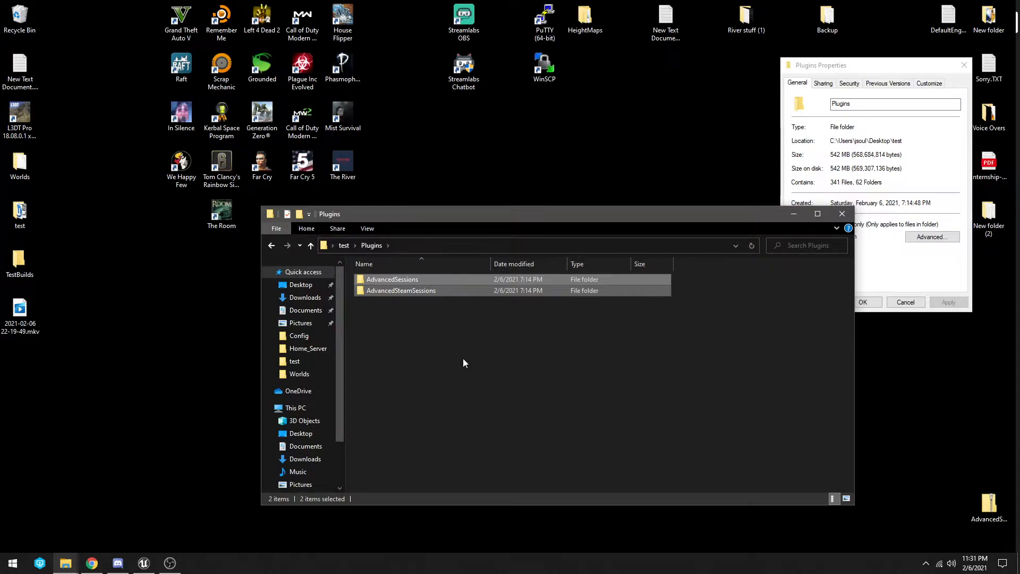
key("Delete")
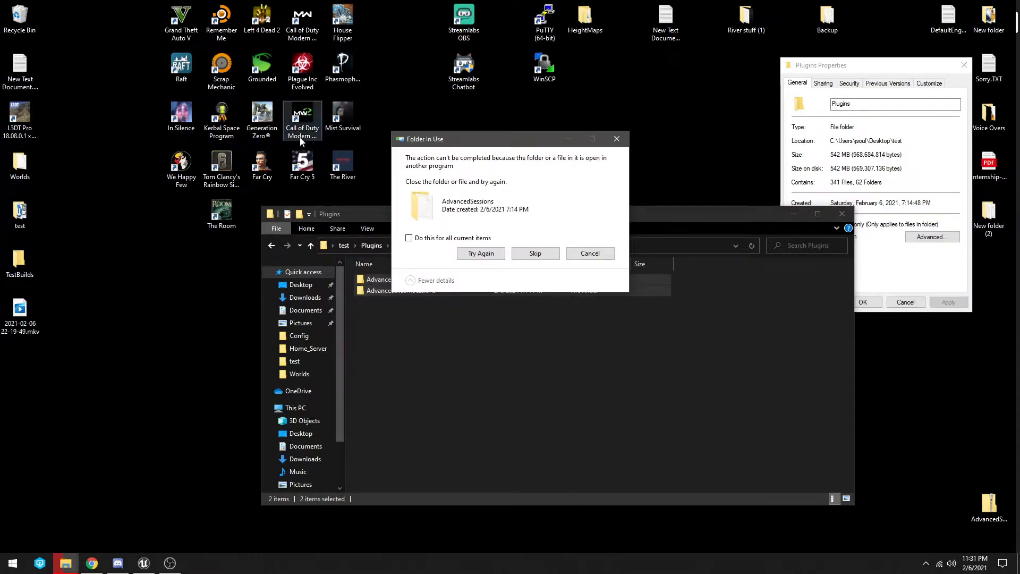
left_click(583, 258)
left_click(146, 563)
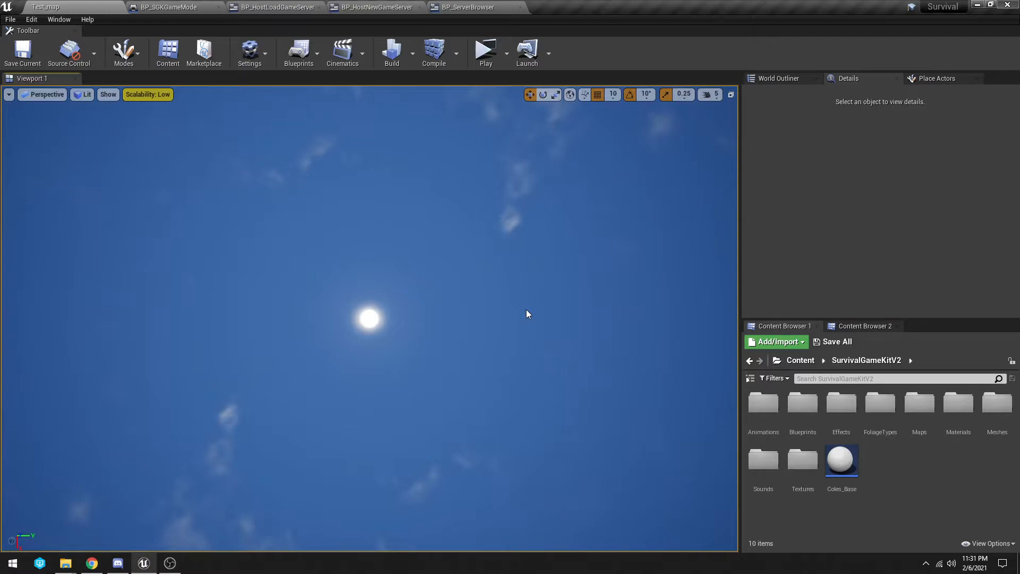
key("alt+F4")
Step: Reopen Survival.uproject, confirm the module rebuild, and dismiss the compile failure error
left_click(444, 329)
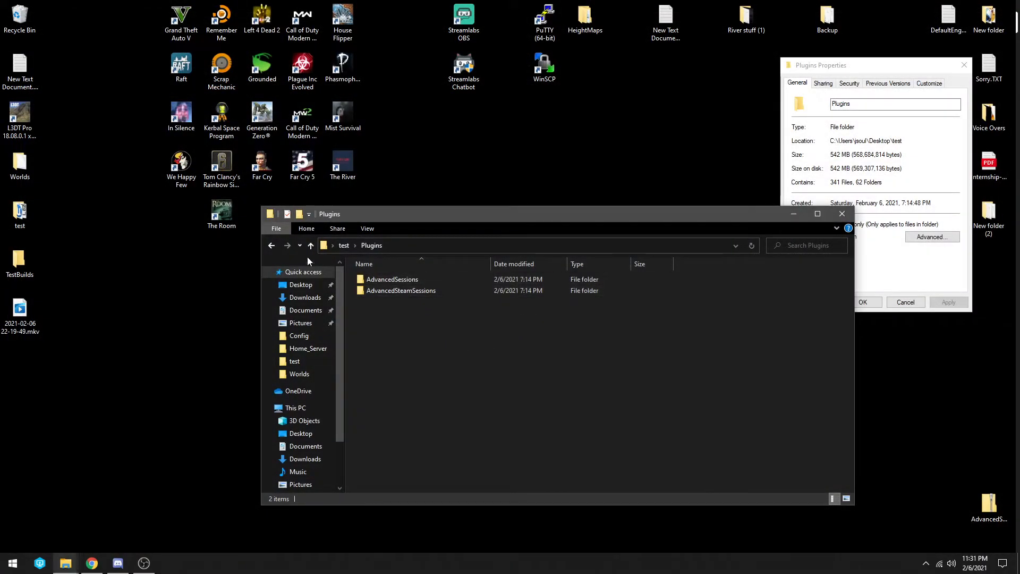
left_click(272, 246)
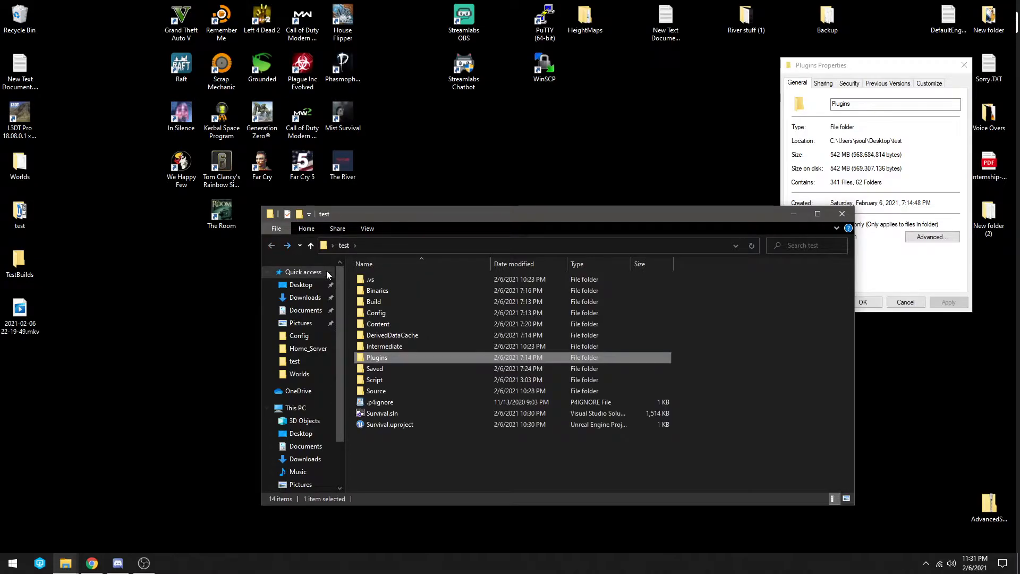
left_click(405, 424)
double_click(396, 424)
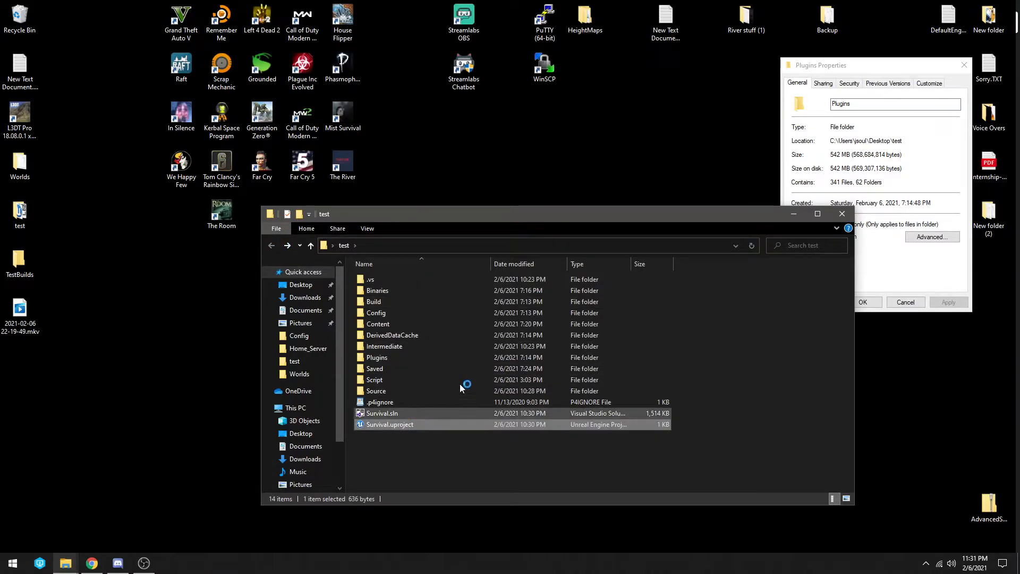
left_click(545, 339)
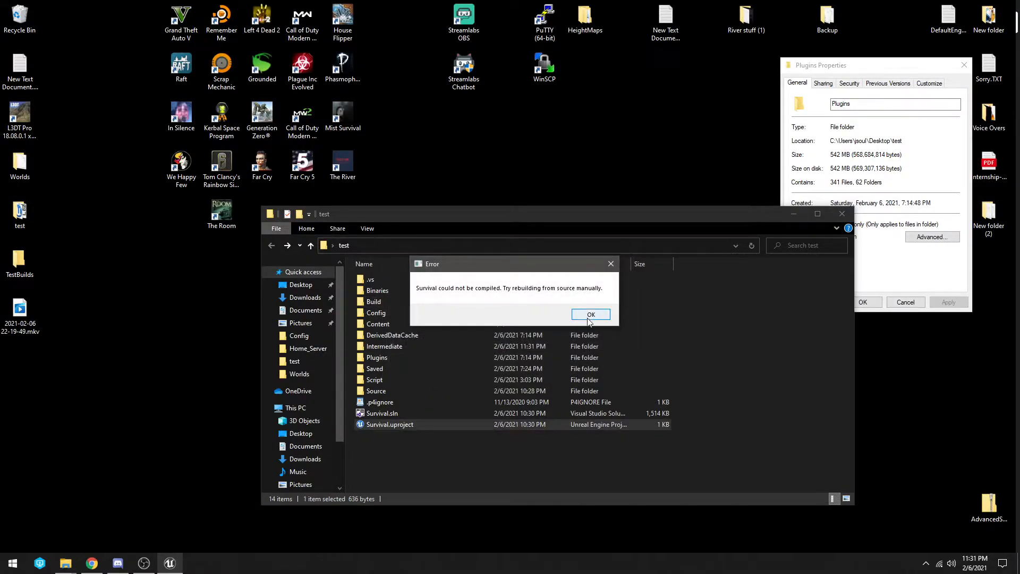
left_click(590, 318)
Step: Retry deleting AdvancedSessions and AdvancedSteamSessions, cancelling when the folders are still in use
double_click(406, 359)
left_click_drag(406, 360, 407, 276)
key("Delete")
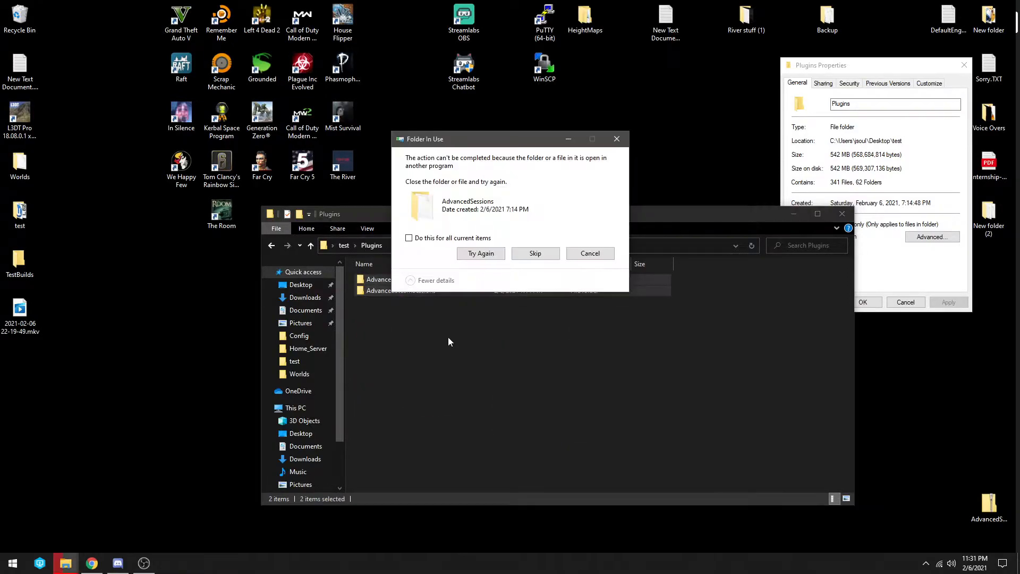
left_click(590, 254)
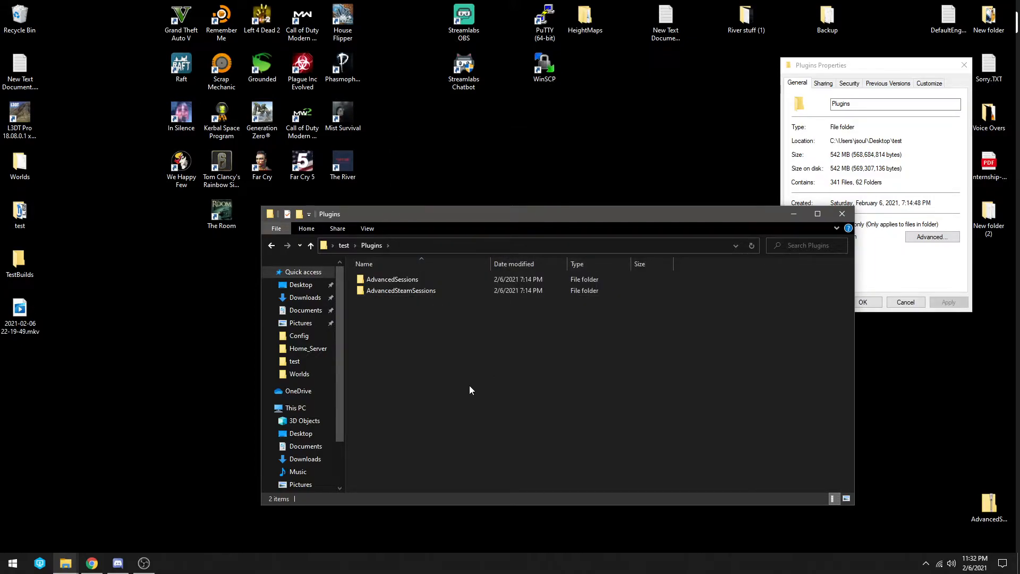
right_click(445, 547)
left_click(457, 519)
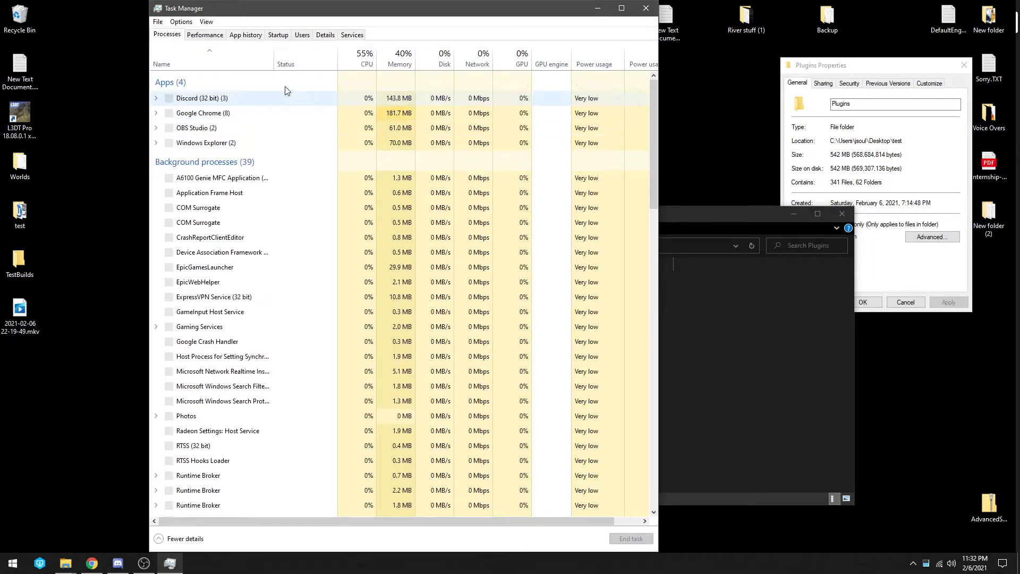
left_click(206, 35)
left_click(178, 40)
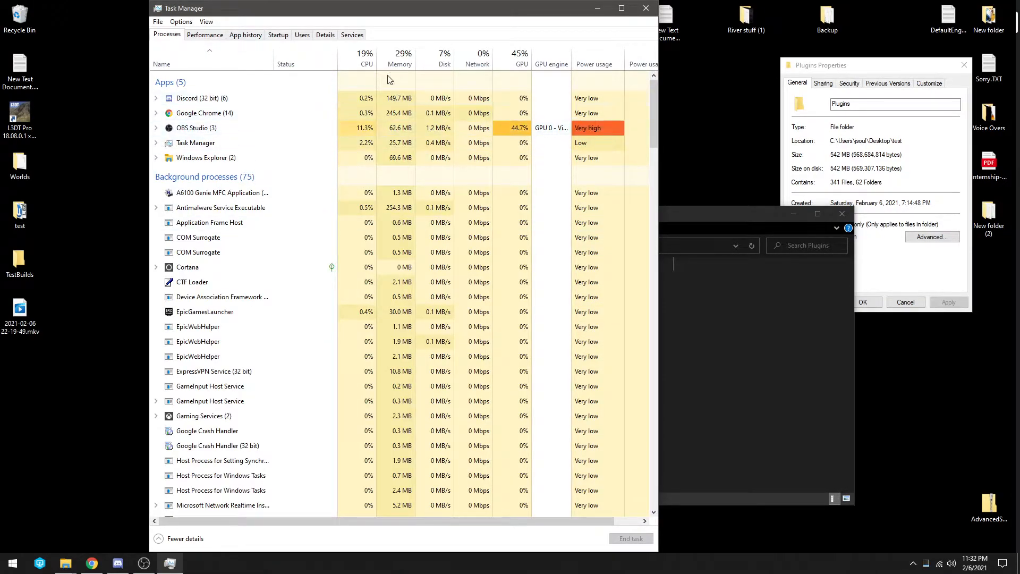
left_click(365, 58)
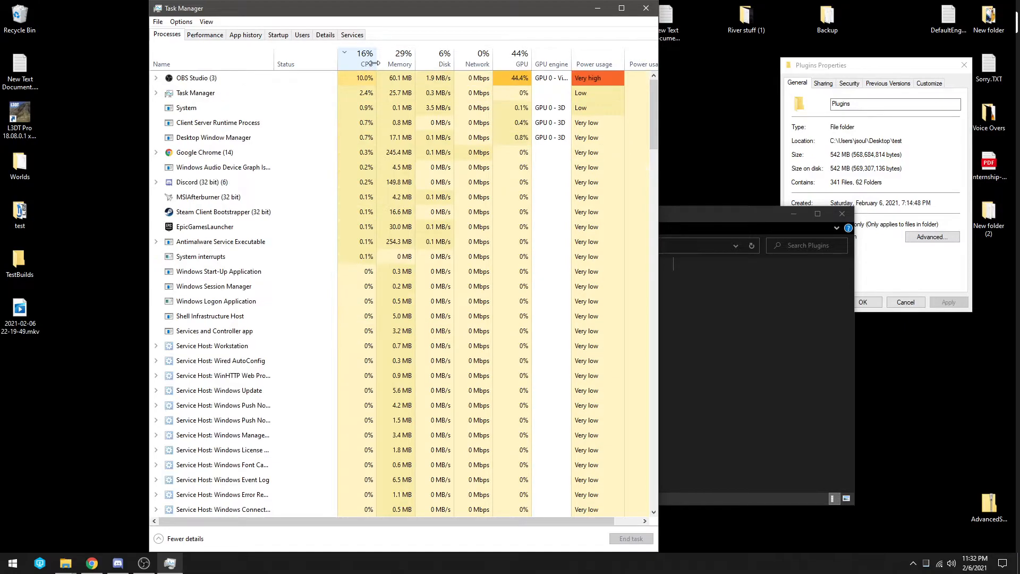
left_click(403, 61)
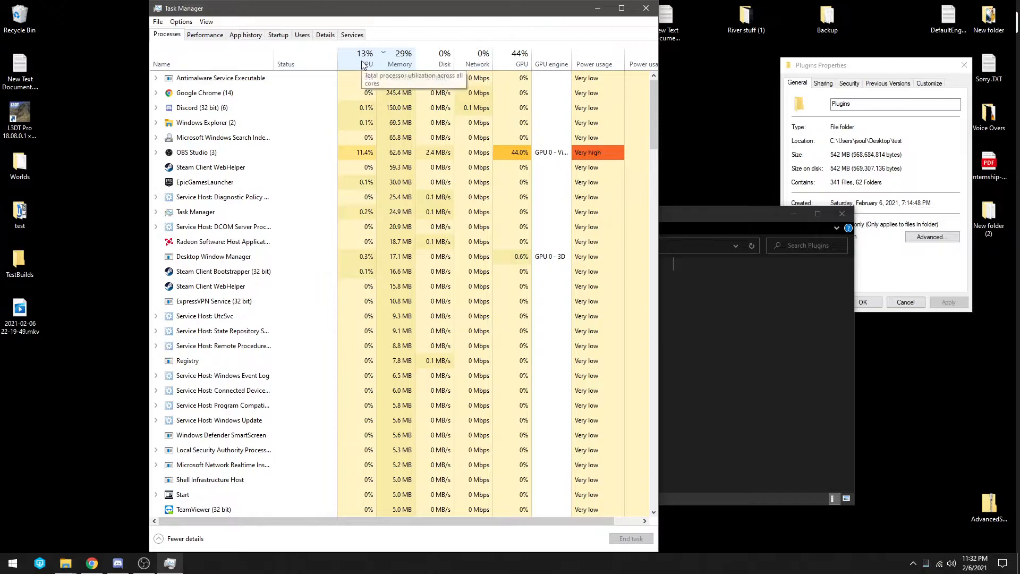
left_click(212, 60)
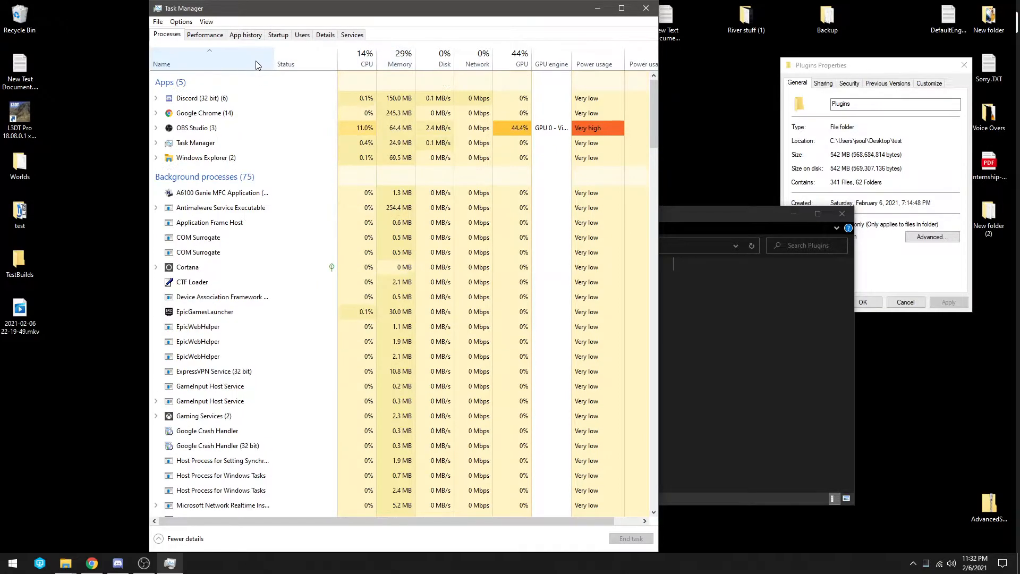
left_click(603, 13)
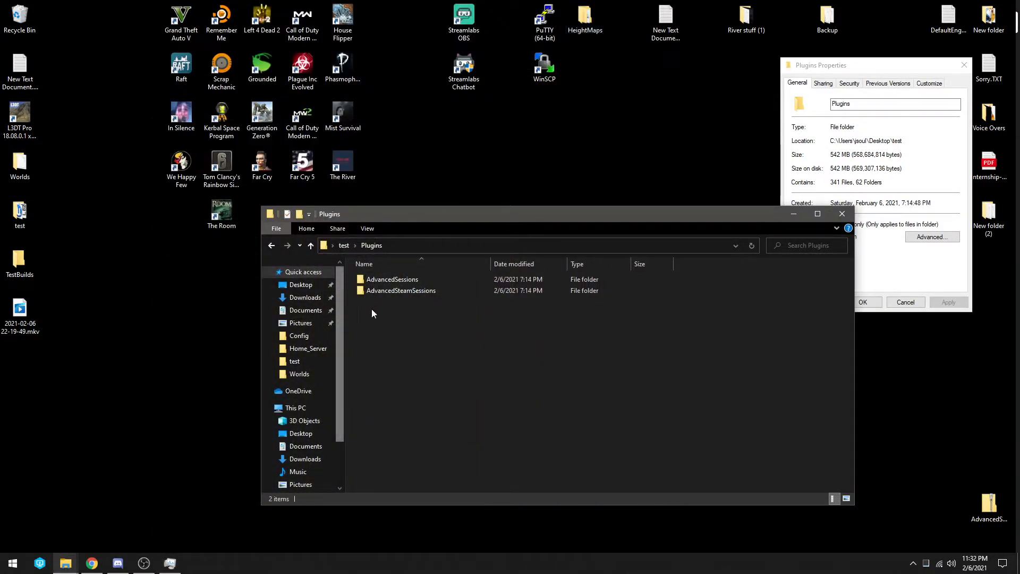
Step: Delete both plugin folders from Plugins and empty the Recycle Bin
left_click_drag(431, 225, 385, 195)
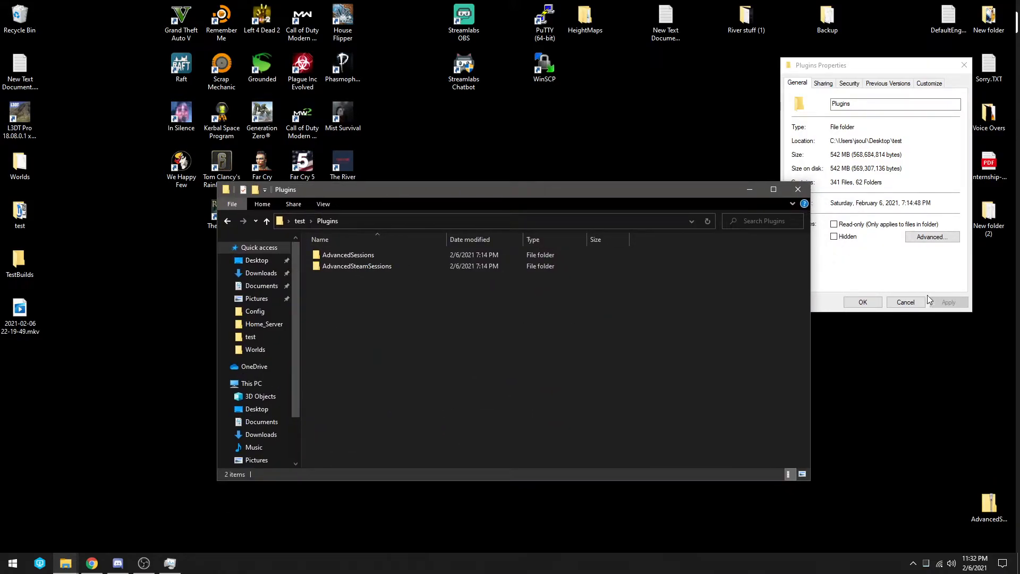
left_click(906, 301)
key("ctrl+a")
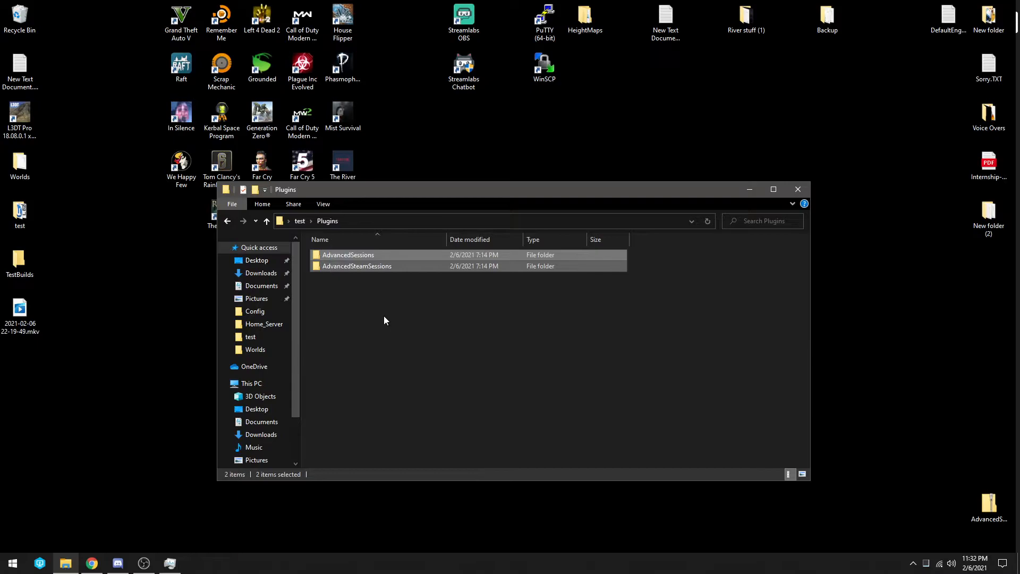
key("Delete")
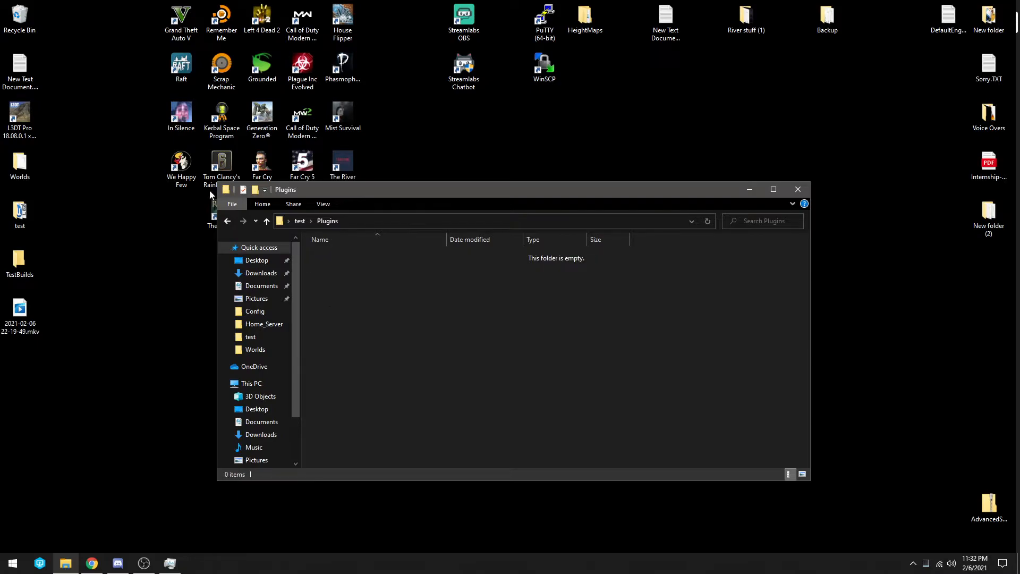
right_click(25, 22)
left_click(71, 41)
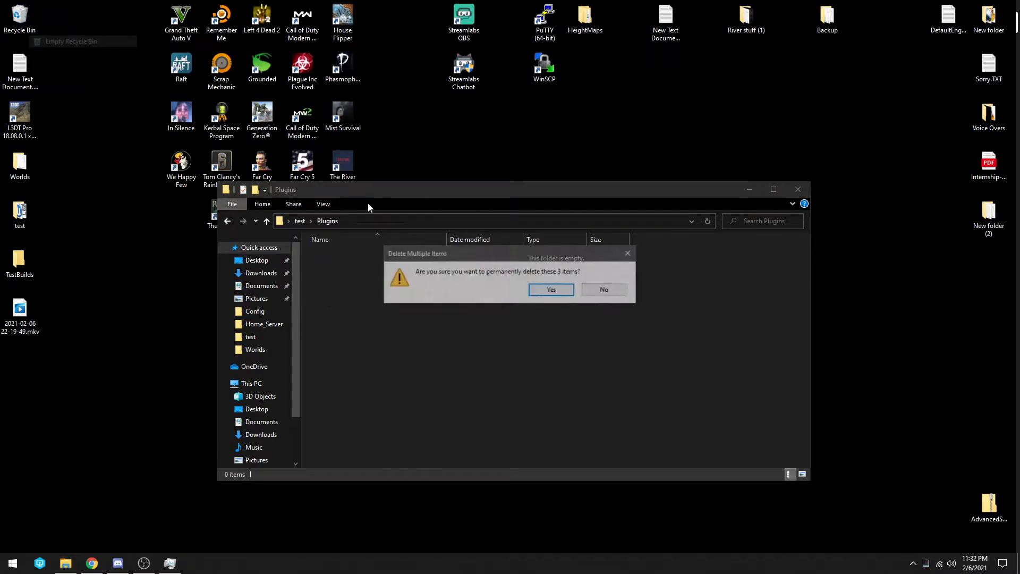
left_click(554, 293)
Step: Open the AdvancedSessionsPlugin-4-26.zip archive and browse to its plugin folders
double_click(989, 511)
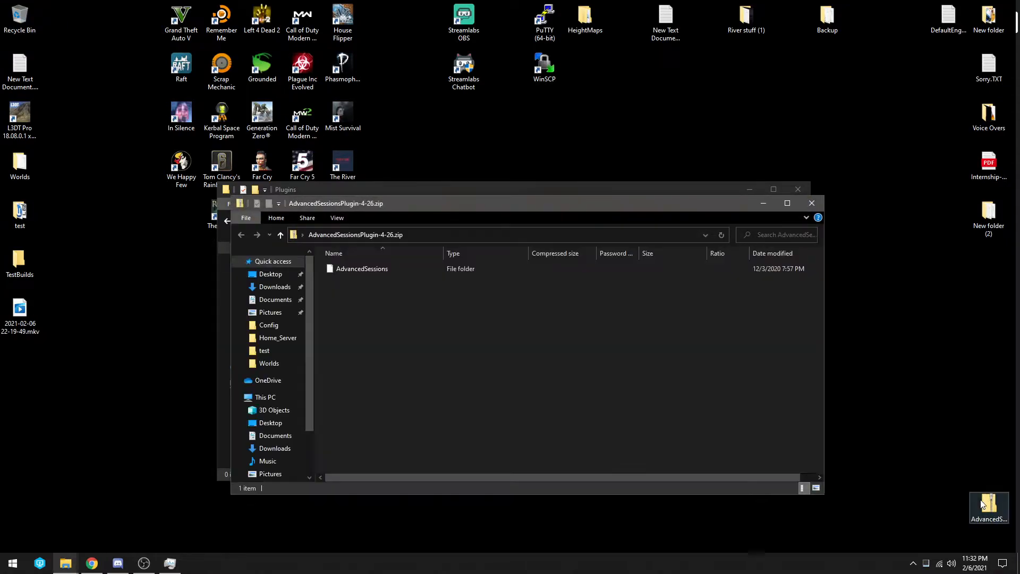
left_click_drag(476, 206, 726, 200)
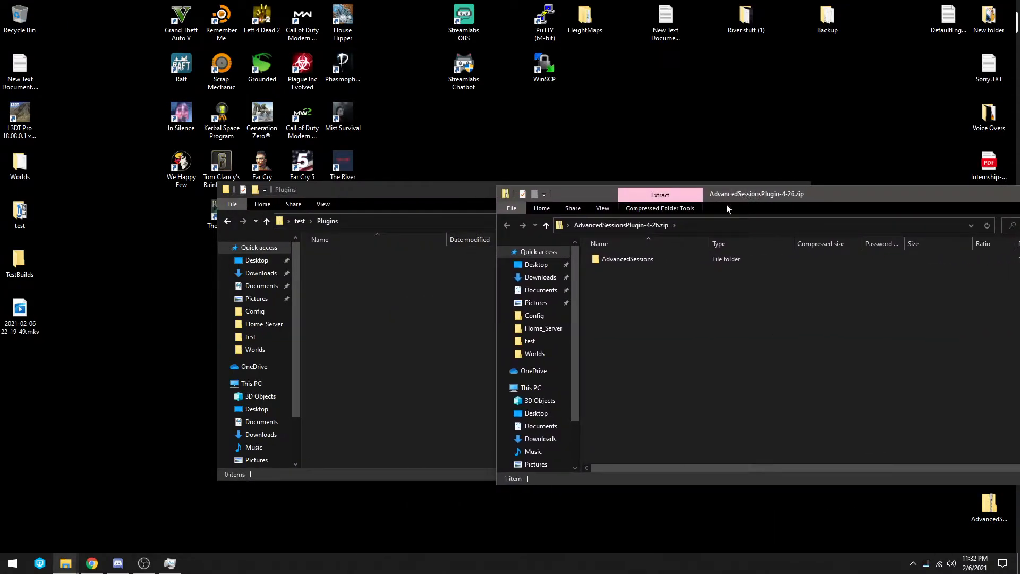
double_click(621, 263)
left_click(607, 305)
left_click(602, 318)
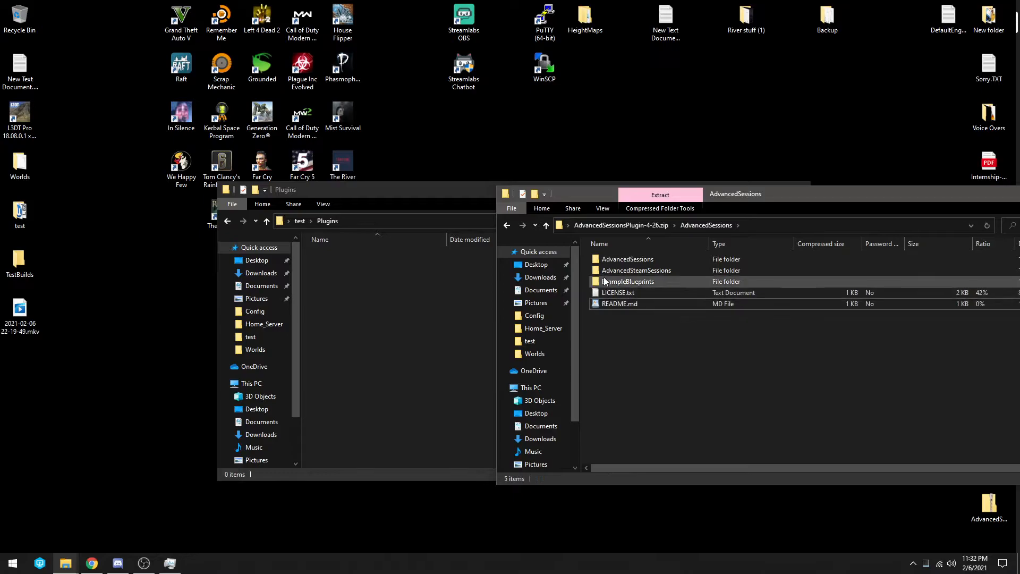
left_click(506, 225)
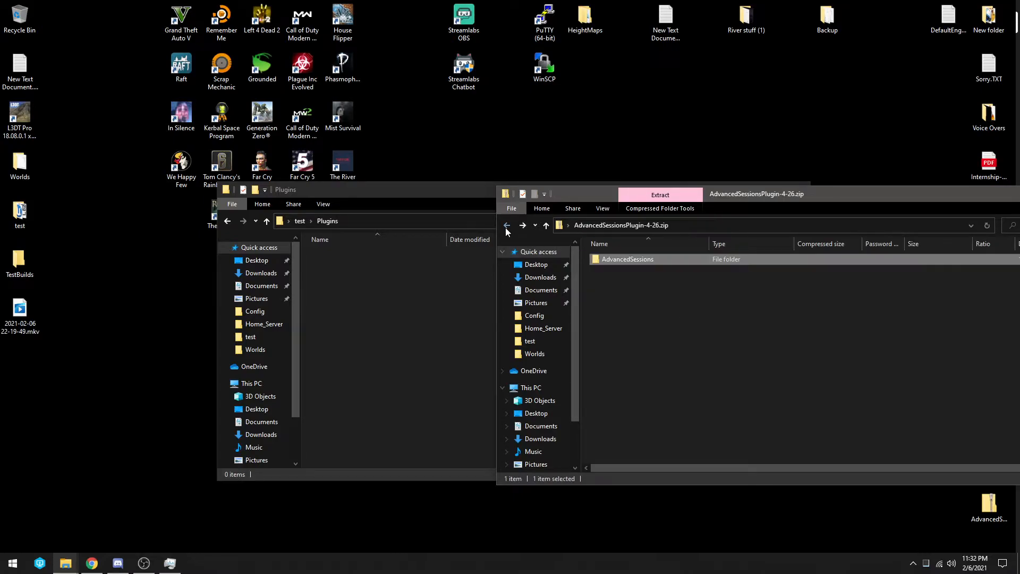
mouse_move(606, 264)
left_mouse_down()
mouse_move(413, 304)
mouse_move(611, 270)
left_mouse_up()
double_click(610, 260)
Step: Copy AdvancedSessions and AdvancedSteamSessions from the archive into Plugins and close the zip
left_click(628, 270)
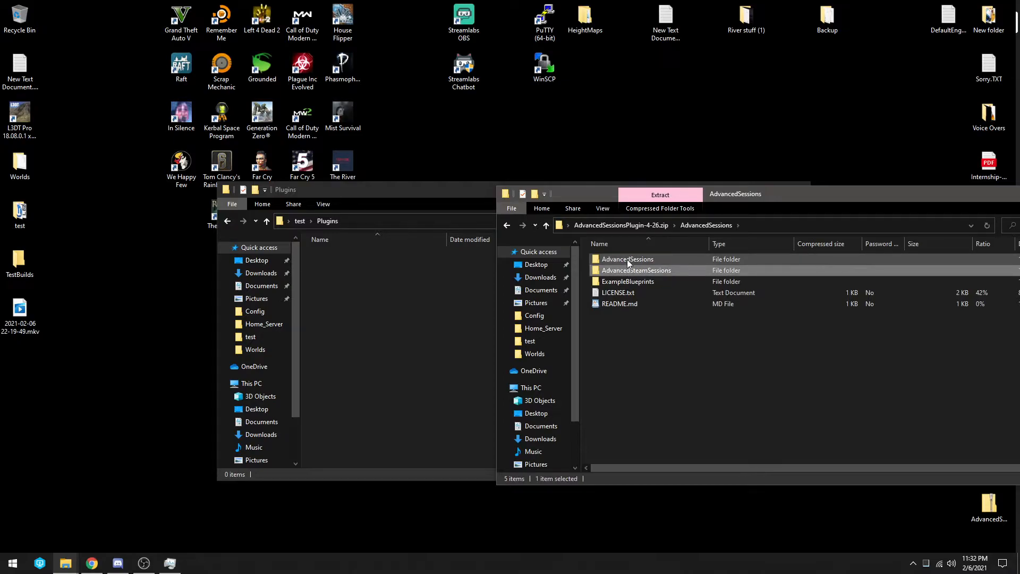
left_click_drag(627, 260, 458, 297)
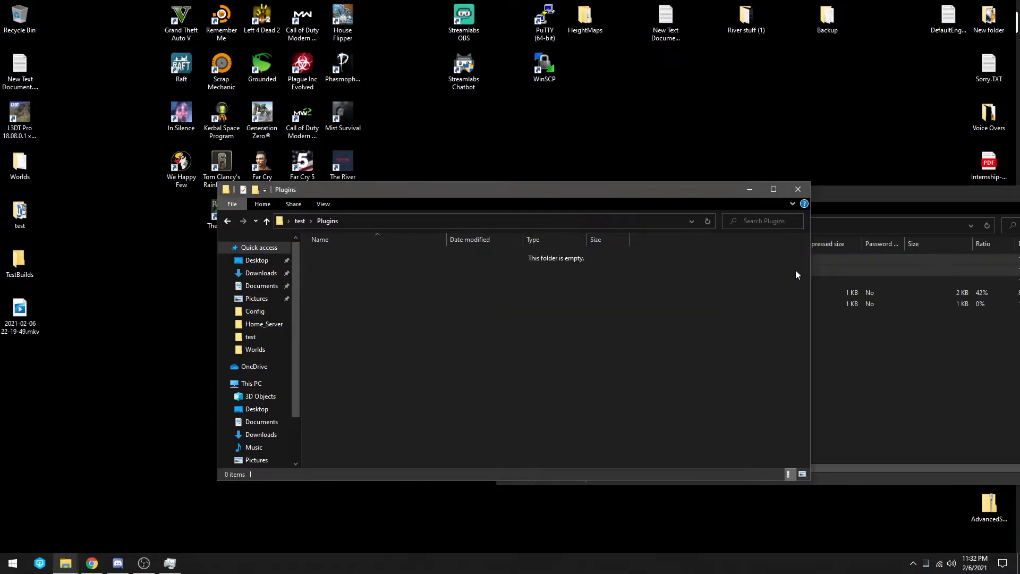
left_click_drag(963, 193, 792, 212)
left_click(914, 216)
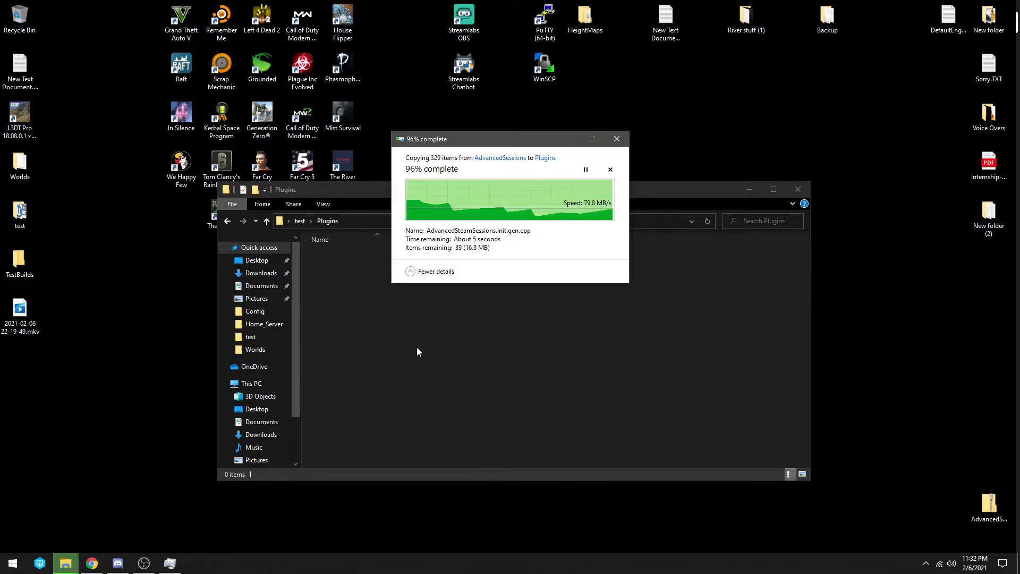
left_click(227, 221)
Step: Relaunch the Survival project, rebuilding its missing modules and following the build log
double_click(357, 398)
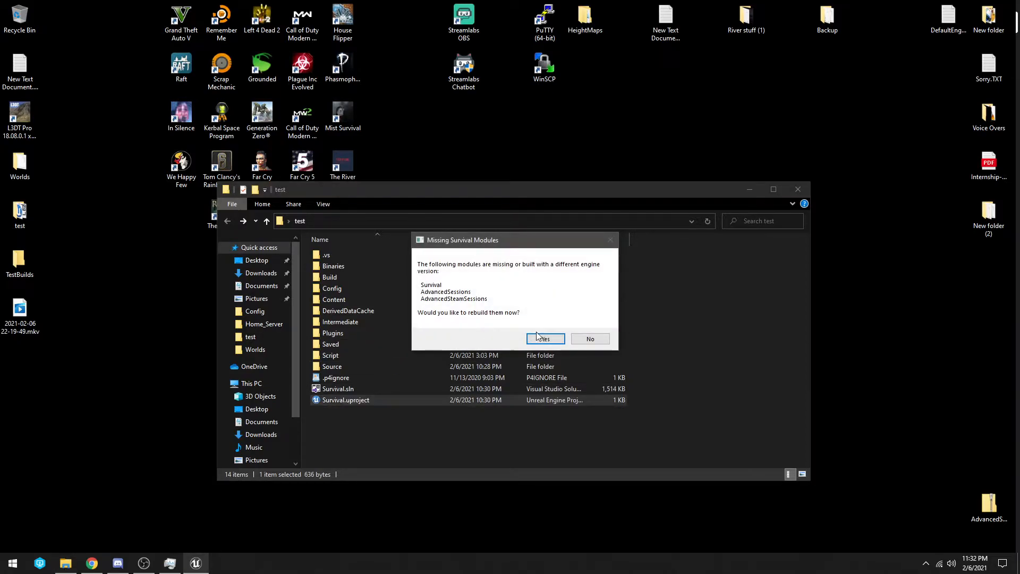
left_click(542, 338)
left_click(600, 288)
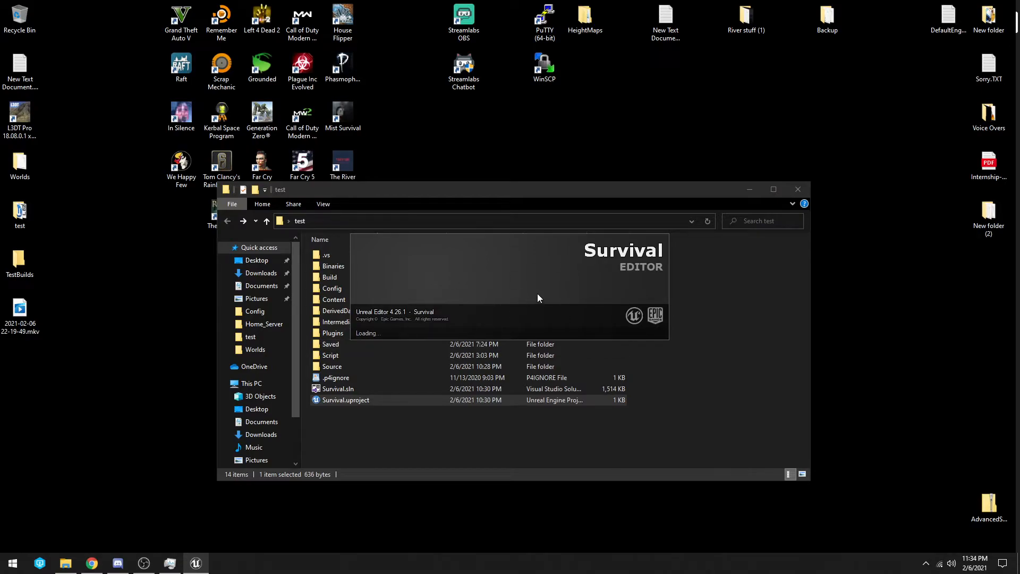
left_click(749, 189)
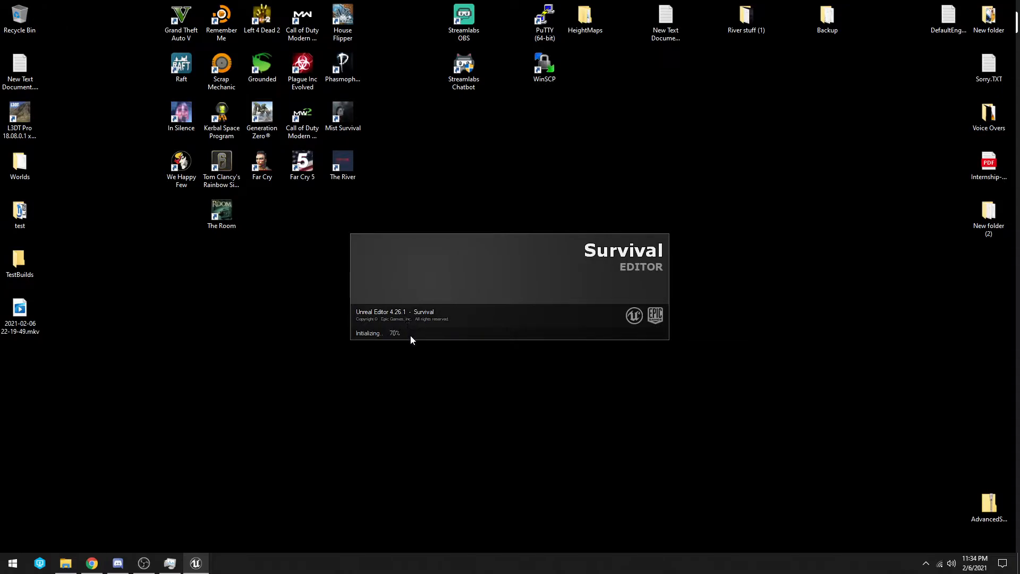
left_click(926, 563)
left_click(975, 514)
left_click(929, 517)
left_click(927, 564)
double_click(926, 499)
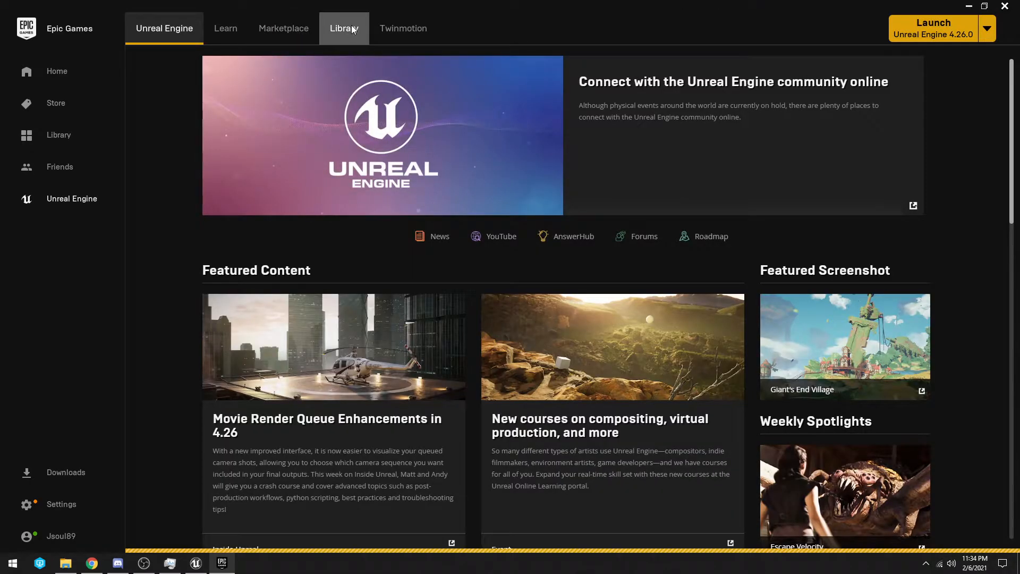
left_click(352, 28)
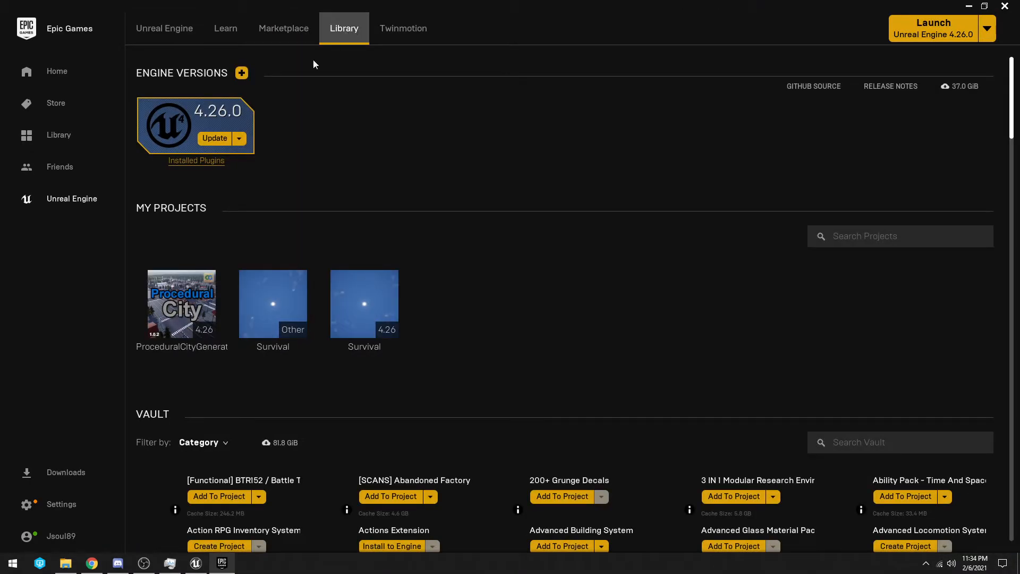
left_click(1008, 6)
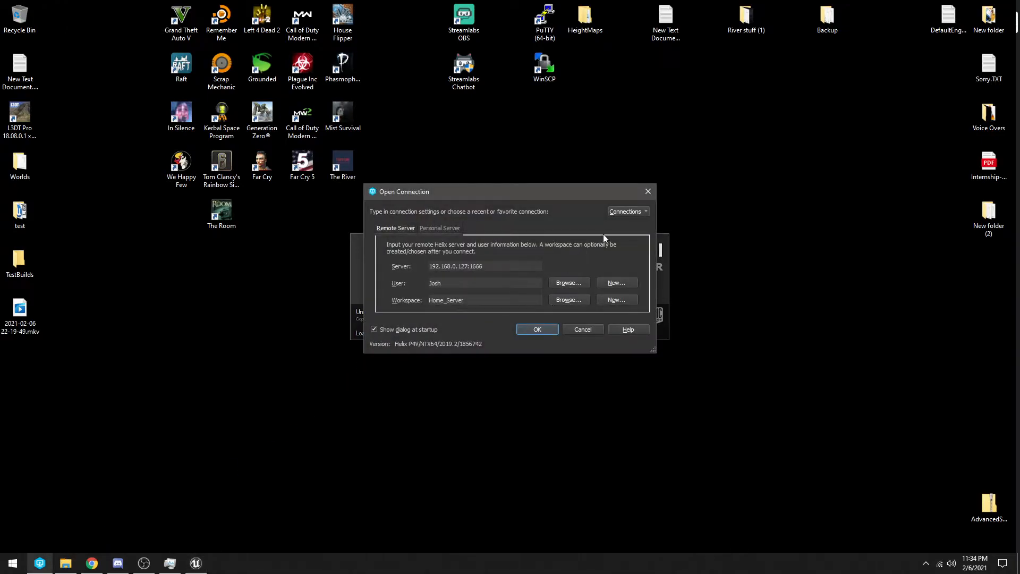
Step: Close the Perforce Open Connection dialog without connecting
left_click(649, 190)
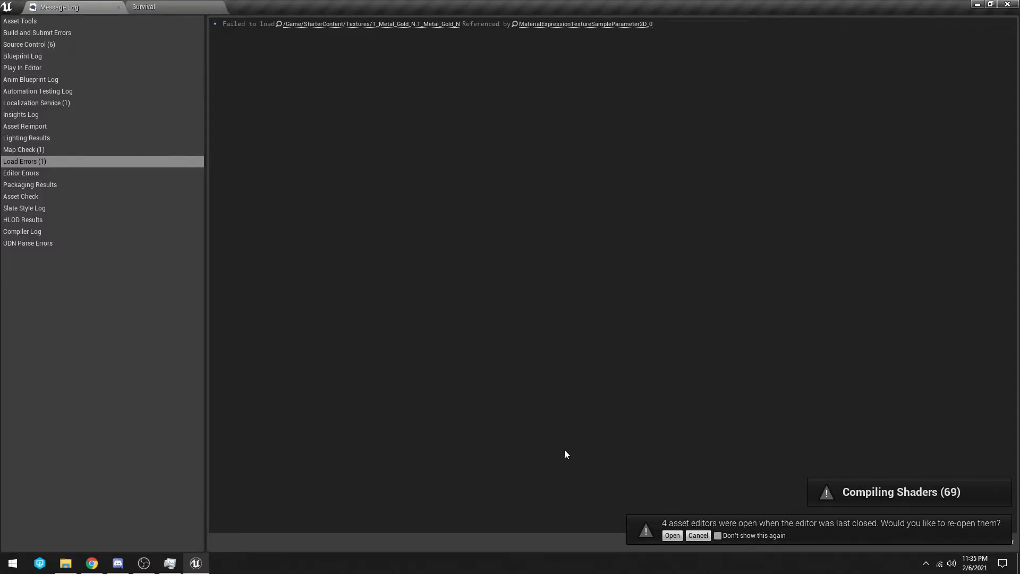
Step: Reopen last session's blueprint editors, dock BP_ServerBrowser, and move the Survival level tab first
left_click(672, 535)
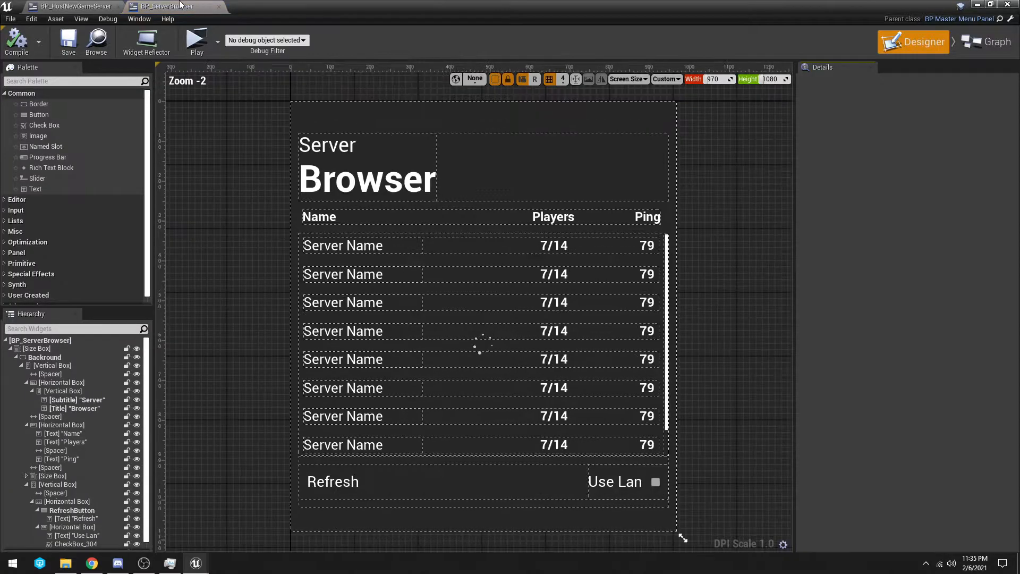
left_click_drag(80, 5, 478, 4)
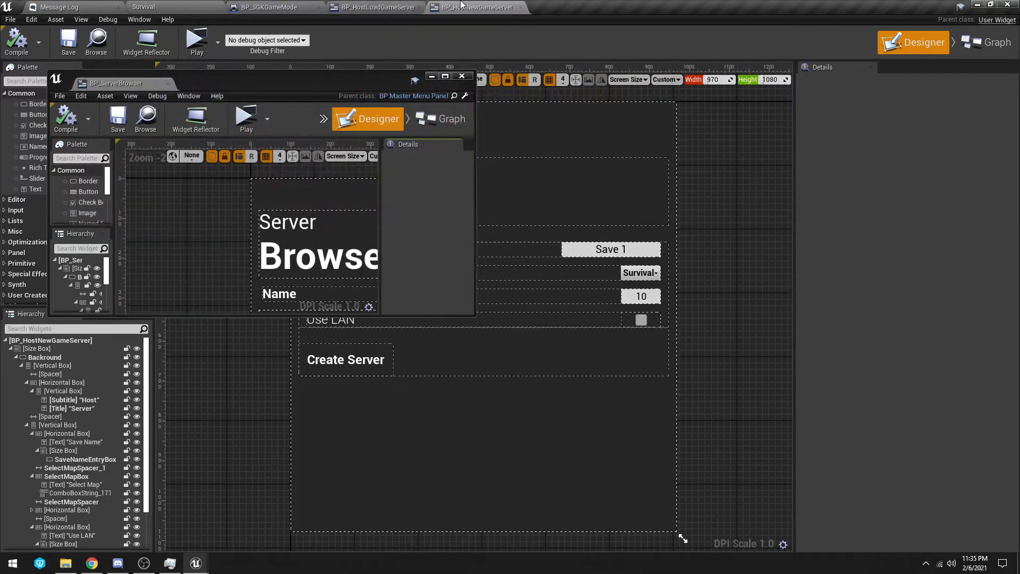
mouse_move(196, 563)
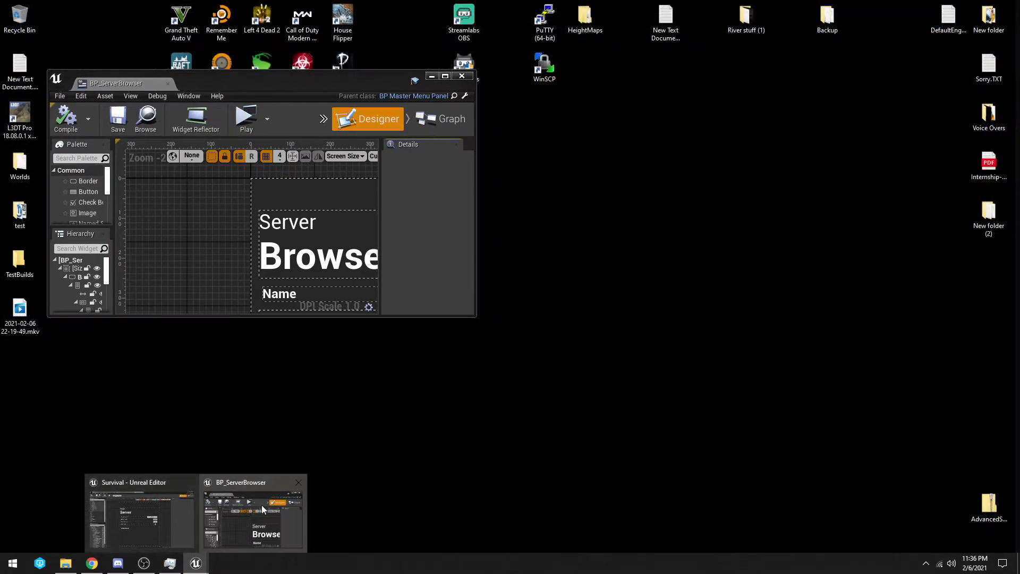
left_click(261, 505)
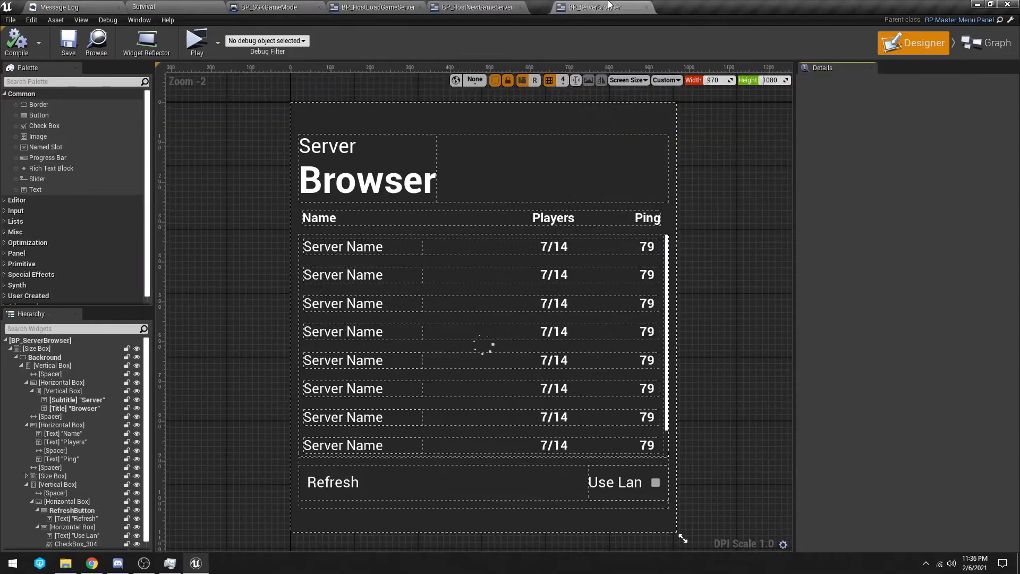
left_click(96, 7)
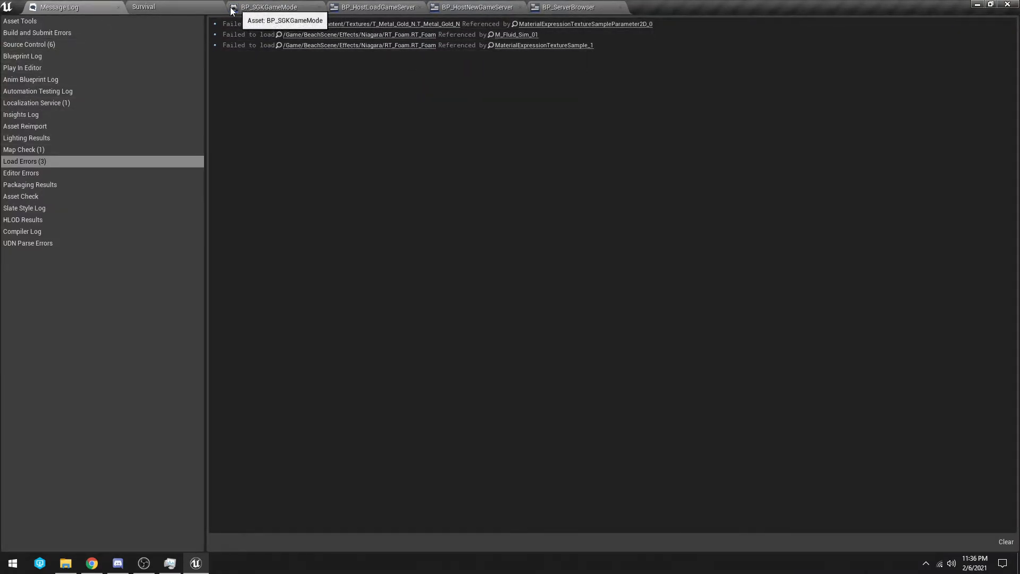
left_click(205, 6)
left_click_drag(205, 7, 171, 7)
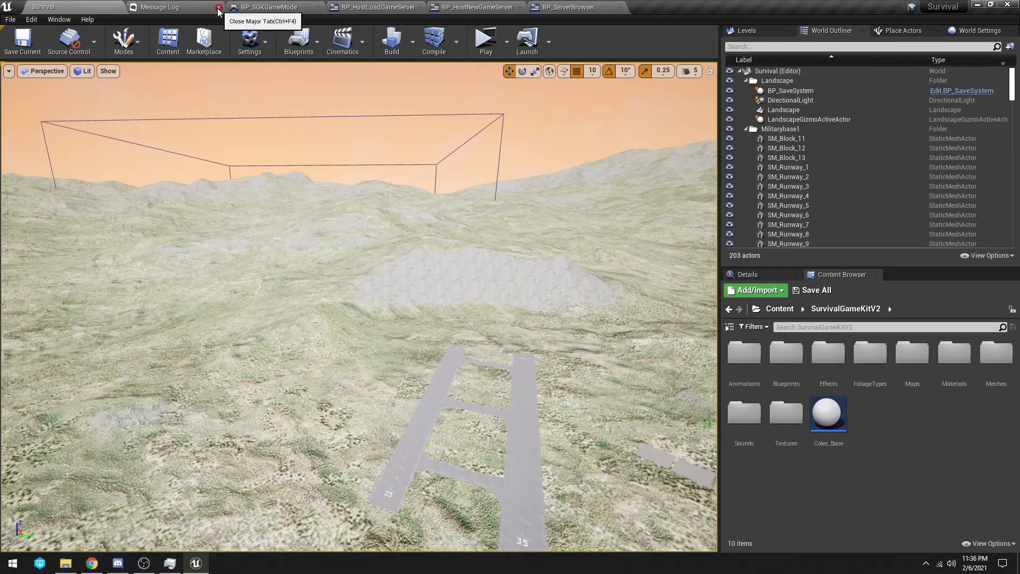
Step: Load Test_map from SurvivalGameKitV2/Maps and look around the loaded landscape
left_click(175, 9)
left_click(78, 7)
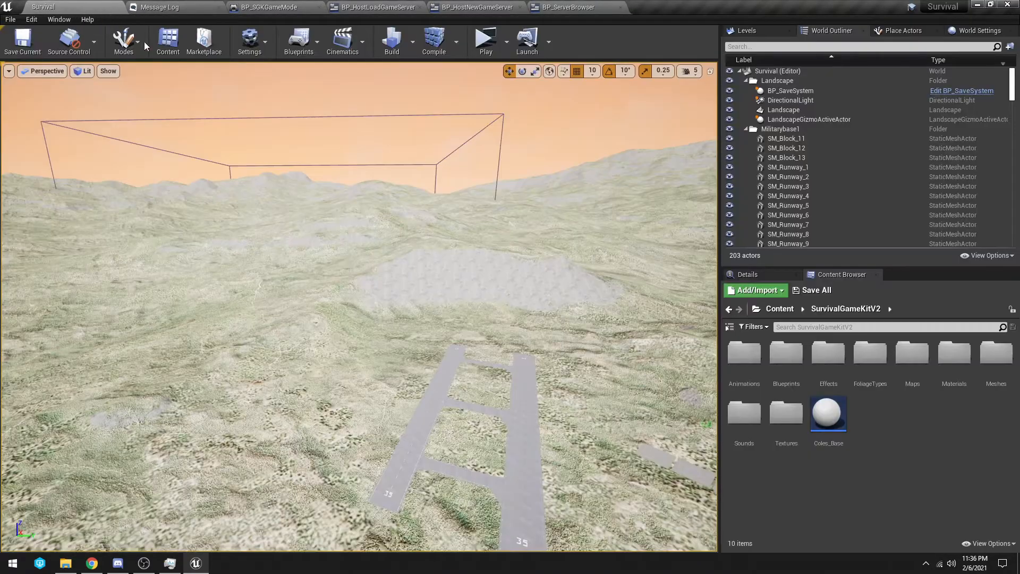
mouse_move(340, 243)
left_mouse_down()
mouse_move(223, 287)
mouse_move(318, 239)
mouse_move(341, 243)
left_mouse_up()
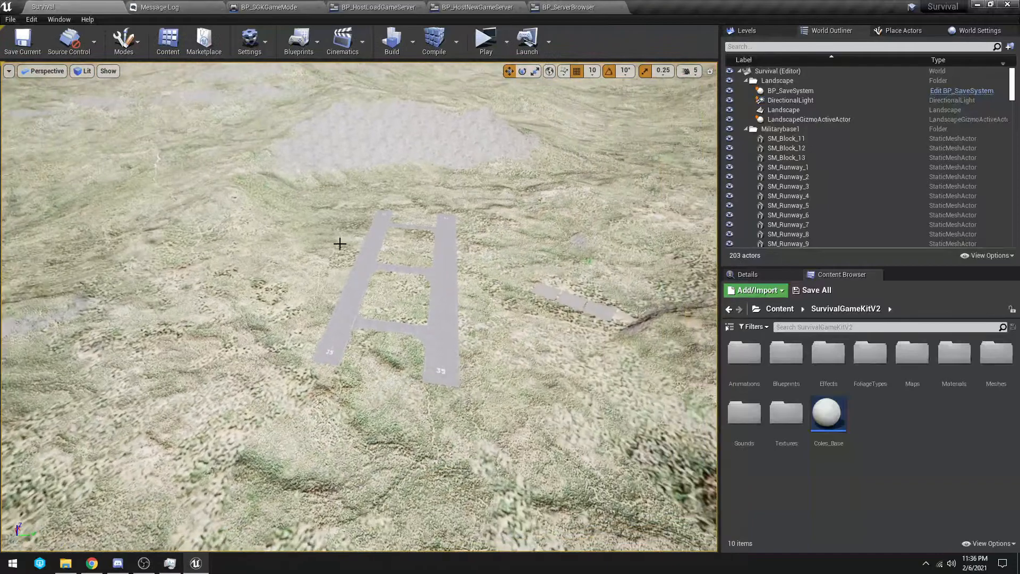
double_click(913, 353)
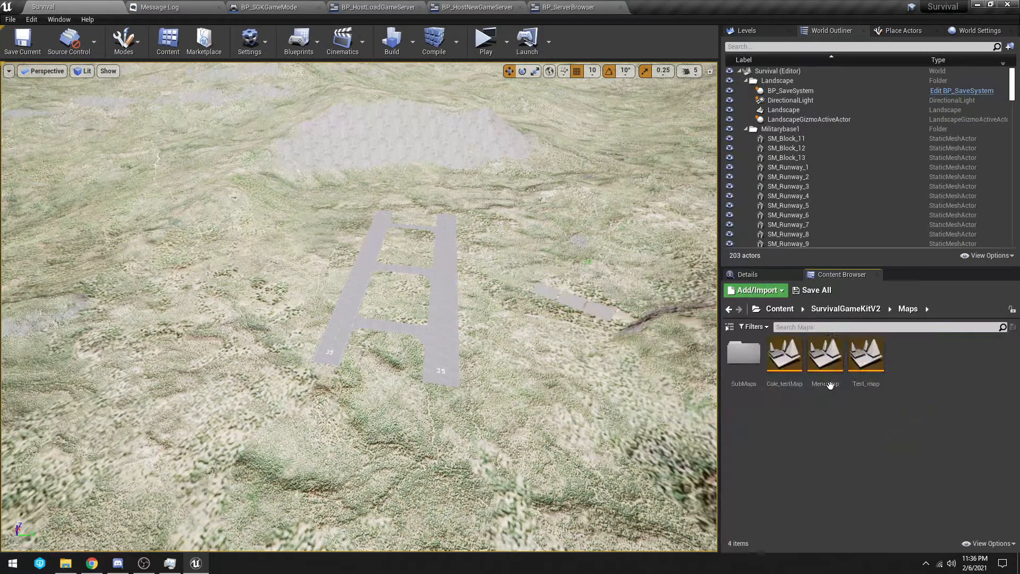
double_click(866, 355)
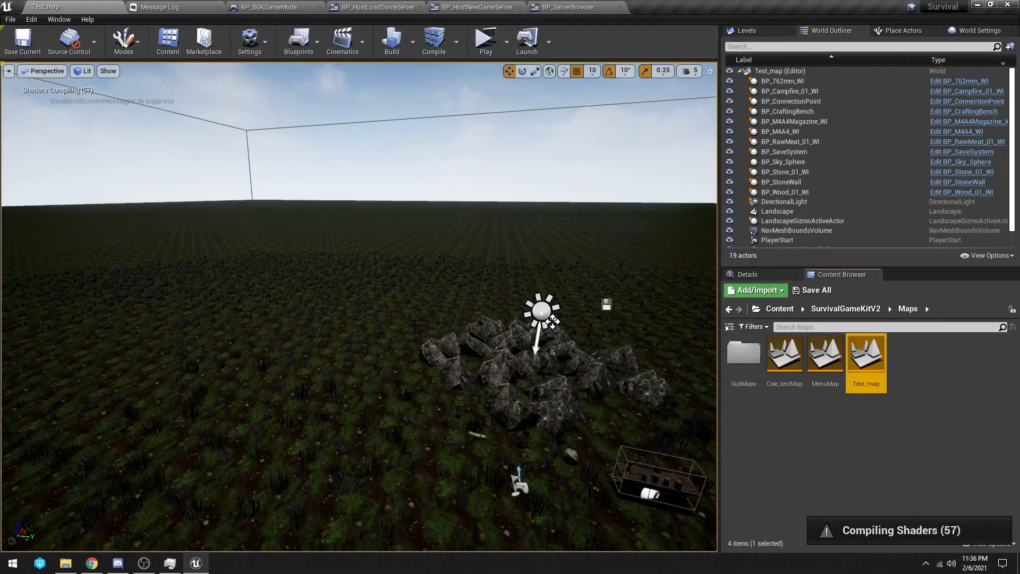
mouse_move(415, 325)
left_mouse_down()
mouse_move(378, 330)
mouse_move(400, 328)
left_mouse_up()
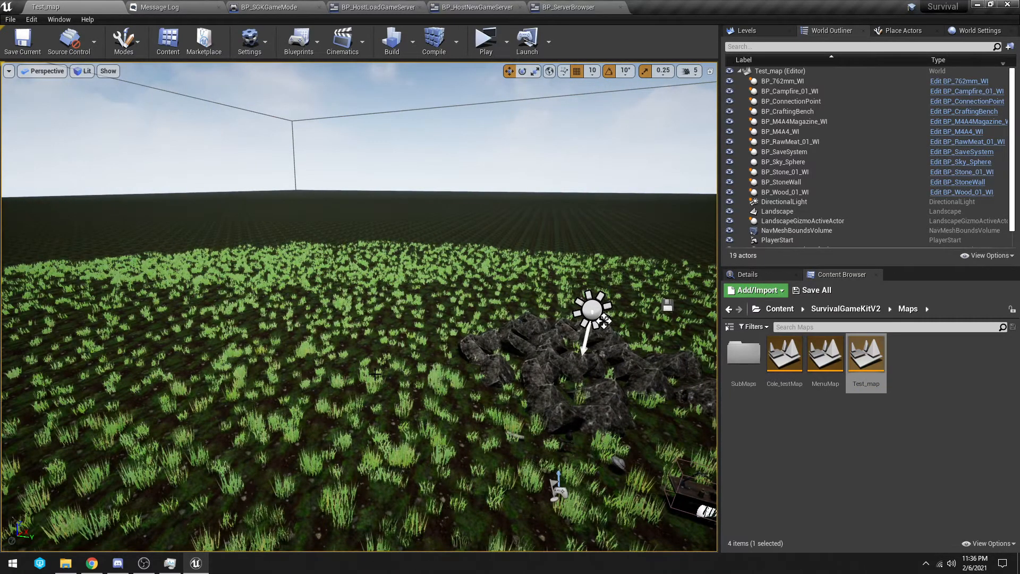
left_click_drag(382, 377, 396, 362)
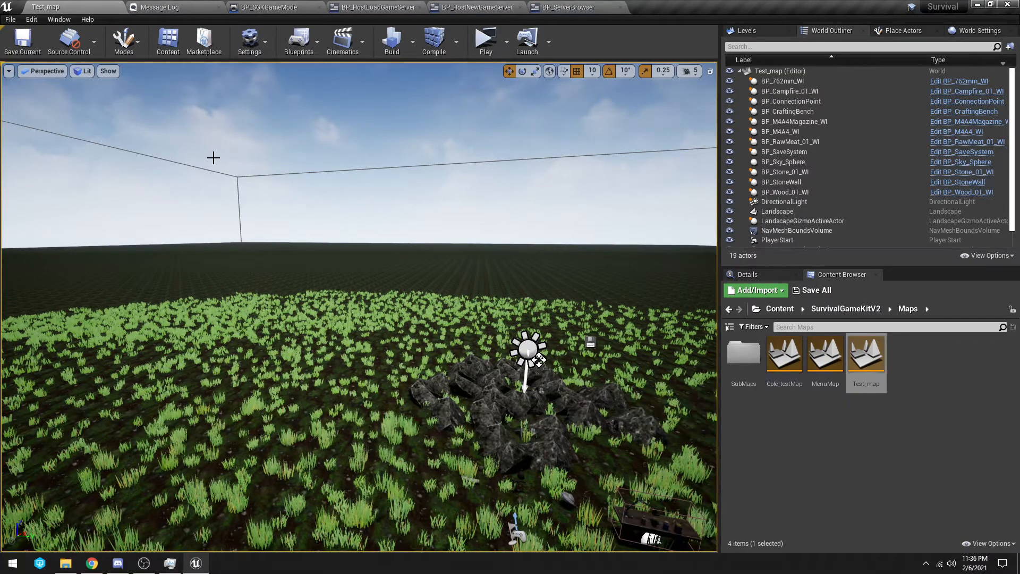
right_click(180, 556)
left_click(176, 541)
left_click(34, 22)
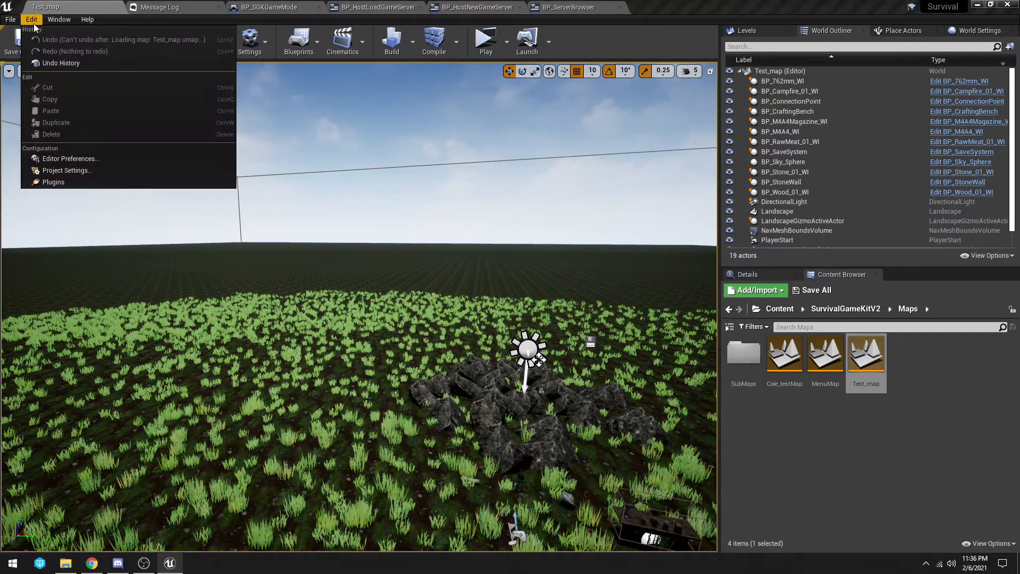
Step: Set Game Instance Class to BP_SGKGameInstance under Project Settings > Maps & Modes
left_click(65, 170)
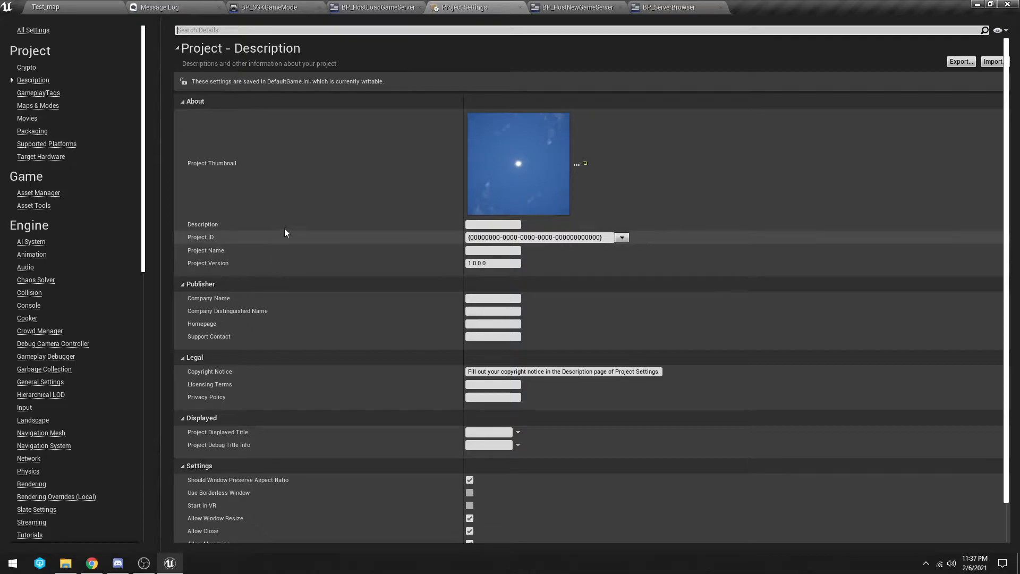
left_click(39, 106)
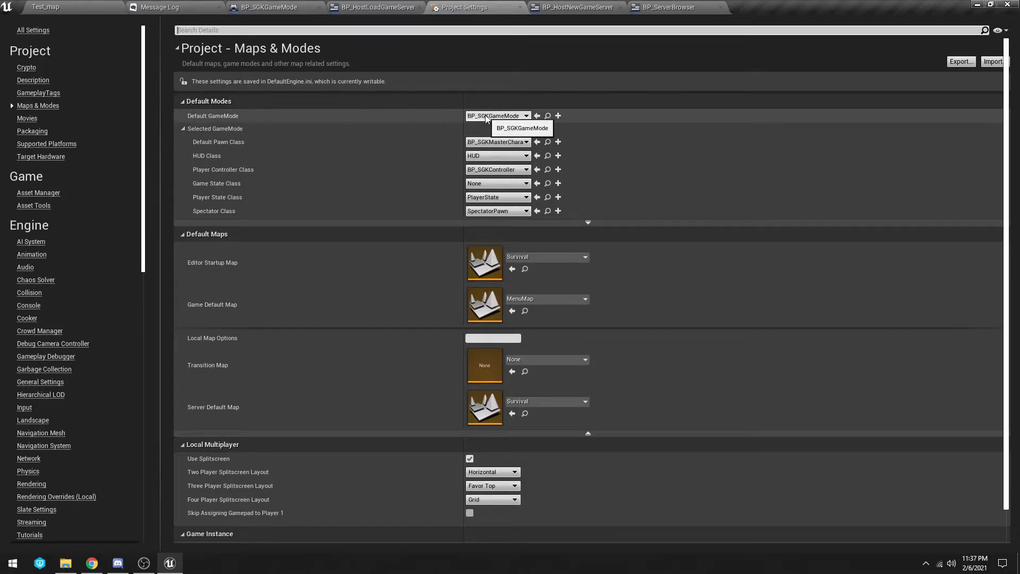
scroll(410, 327, "down", 1)
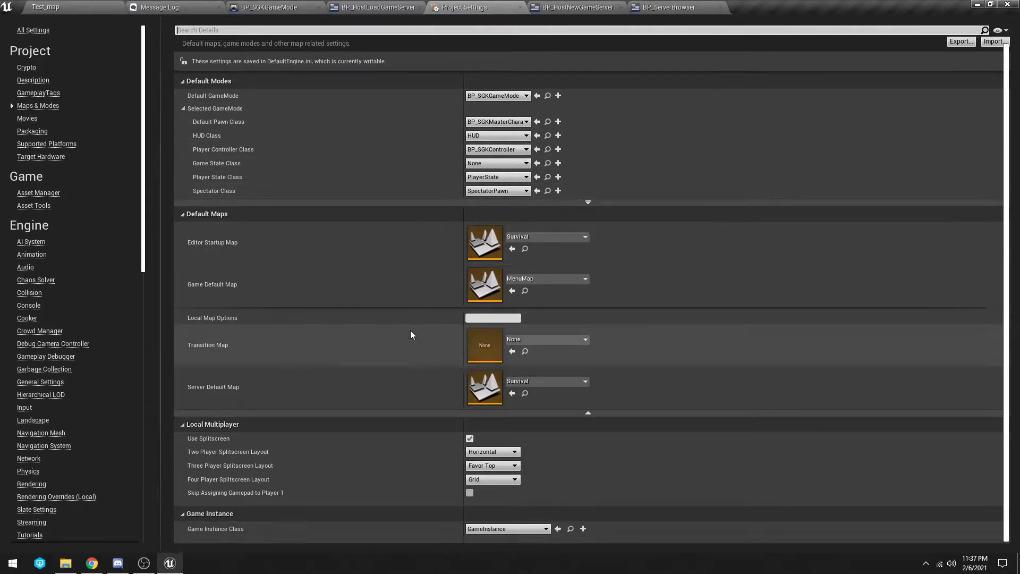
left_click(481, 530)
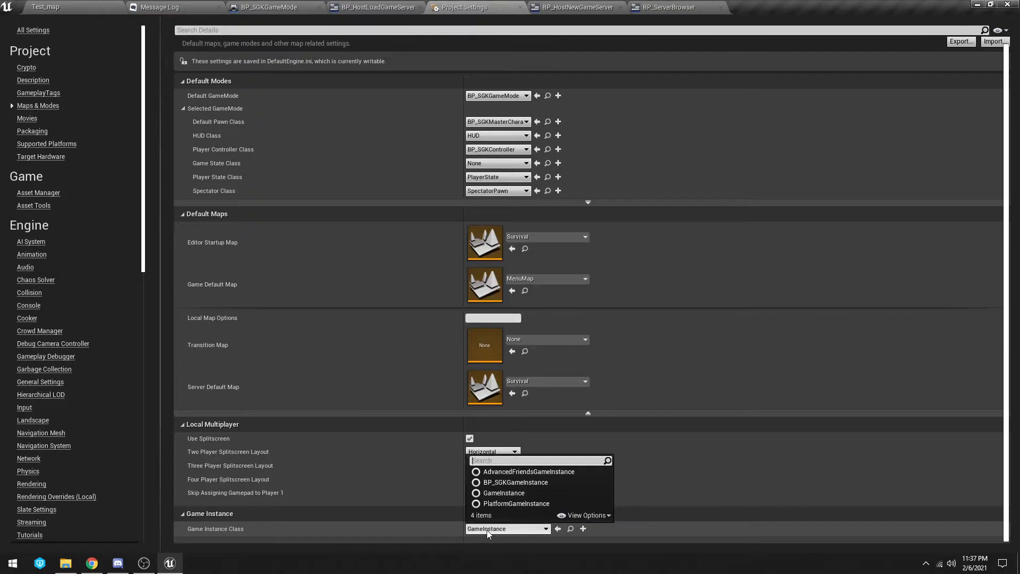
left_click(538, 480)
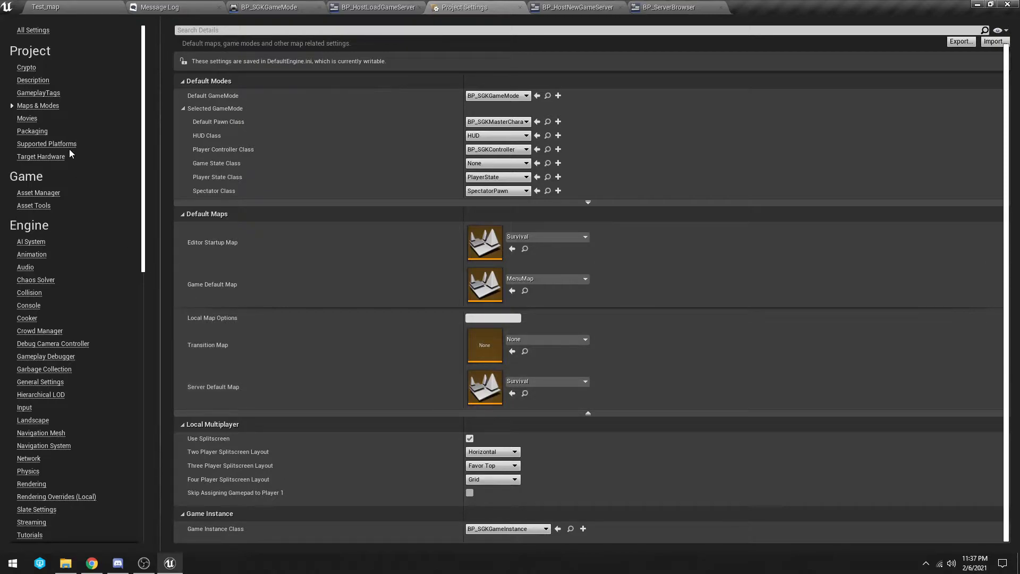
Step: Show the Packaging settings with advanced options and the list of maps to package
left_click(32, 133)
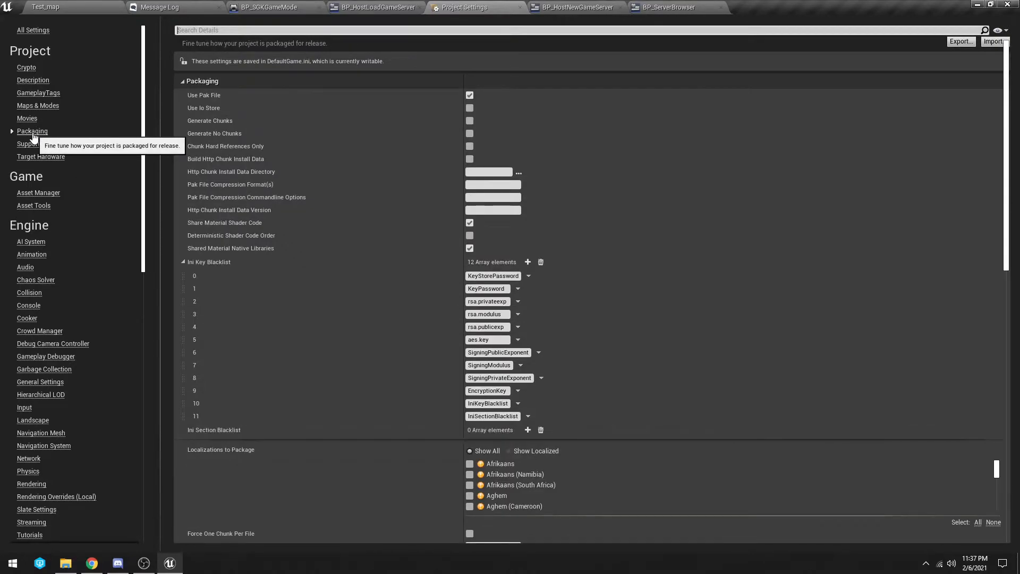
scroll(350, 330, "down", 10)
scroll(356, 347, "up", 15)
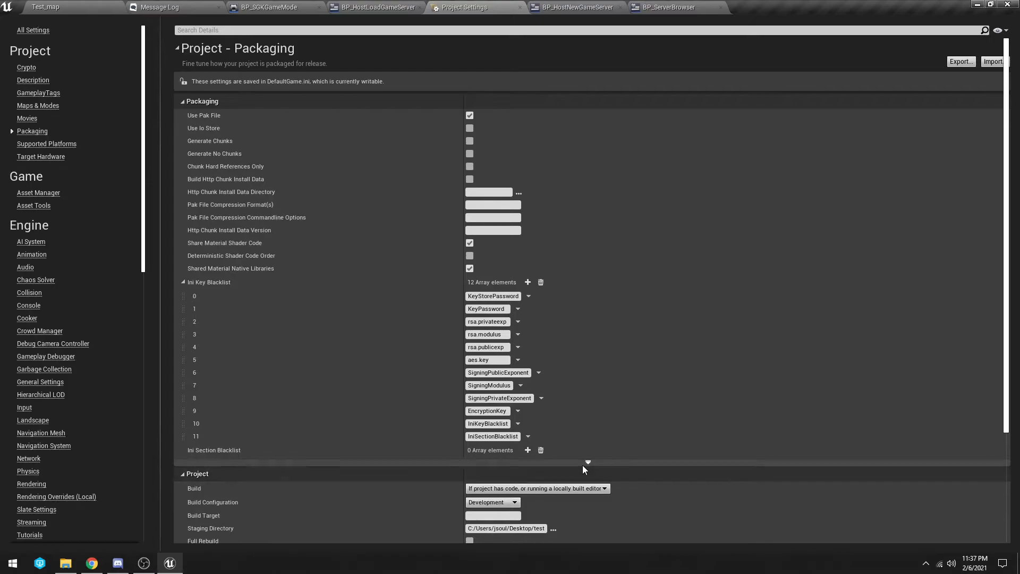
left_click(584, 463)
scroll(556, 439, "down", 5)
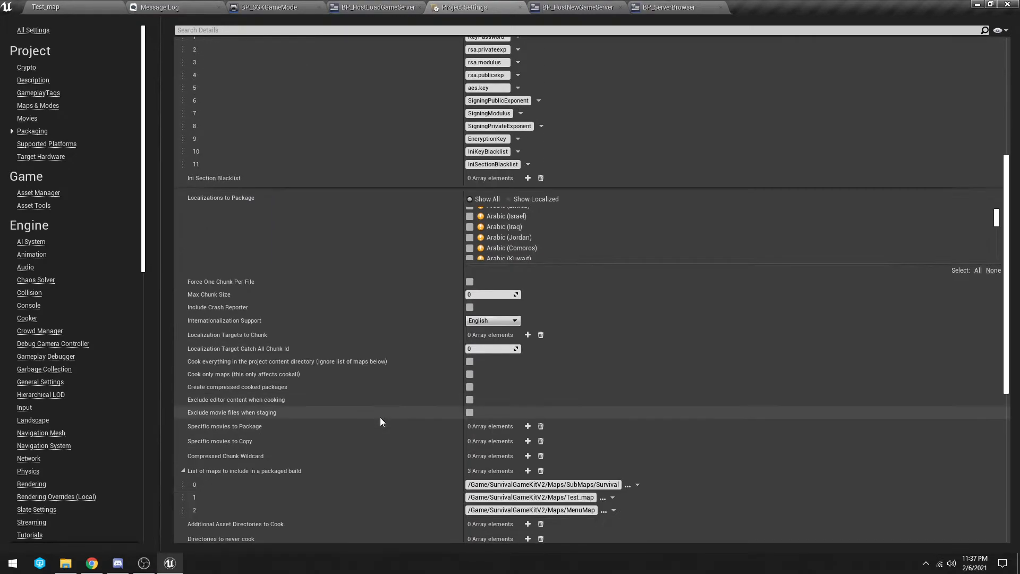
scroll(381, 417, "down", 3)
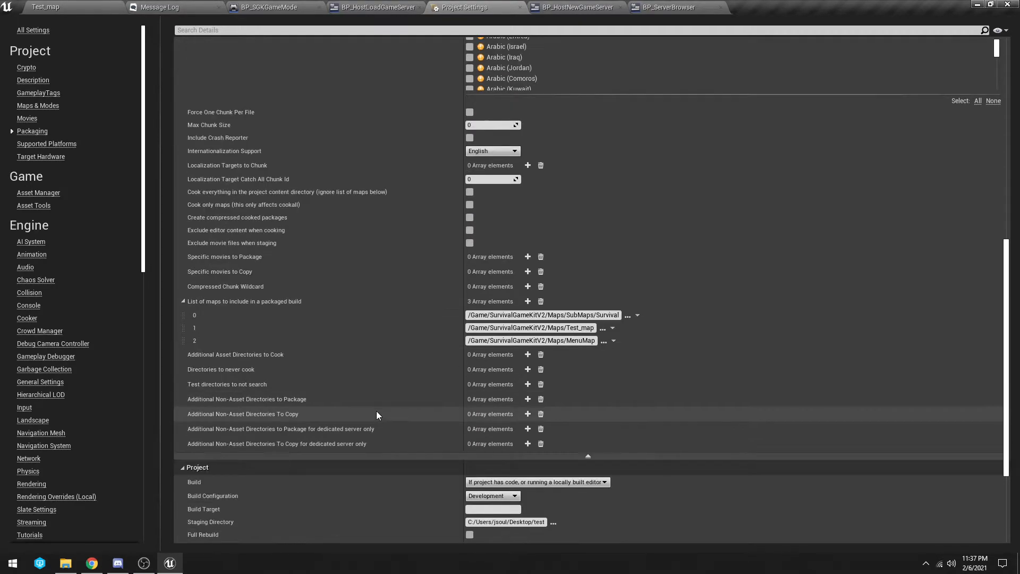
left_click(183, 301)
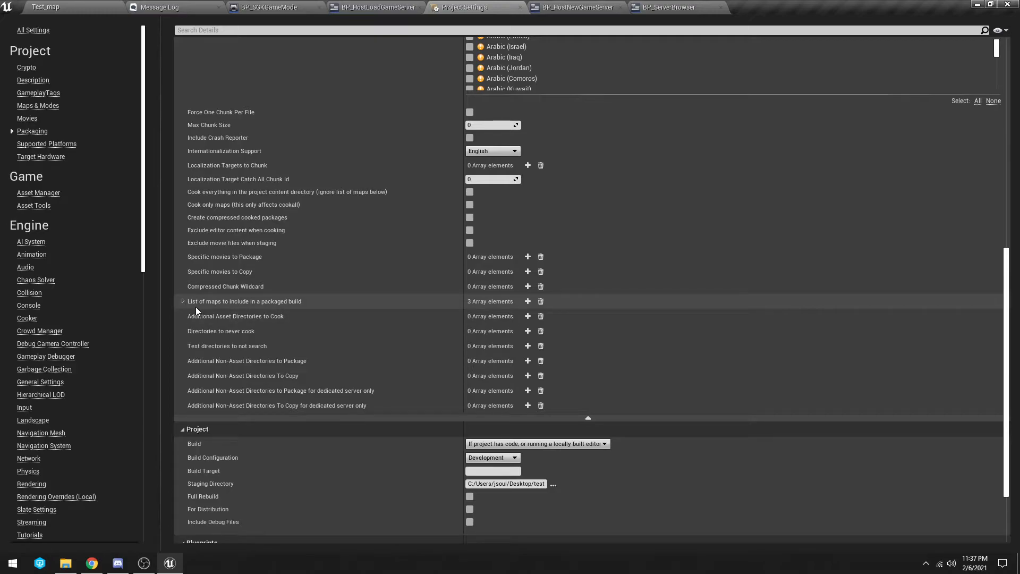
left_click(183, 301)
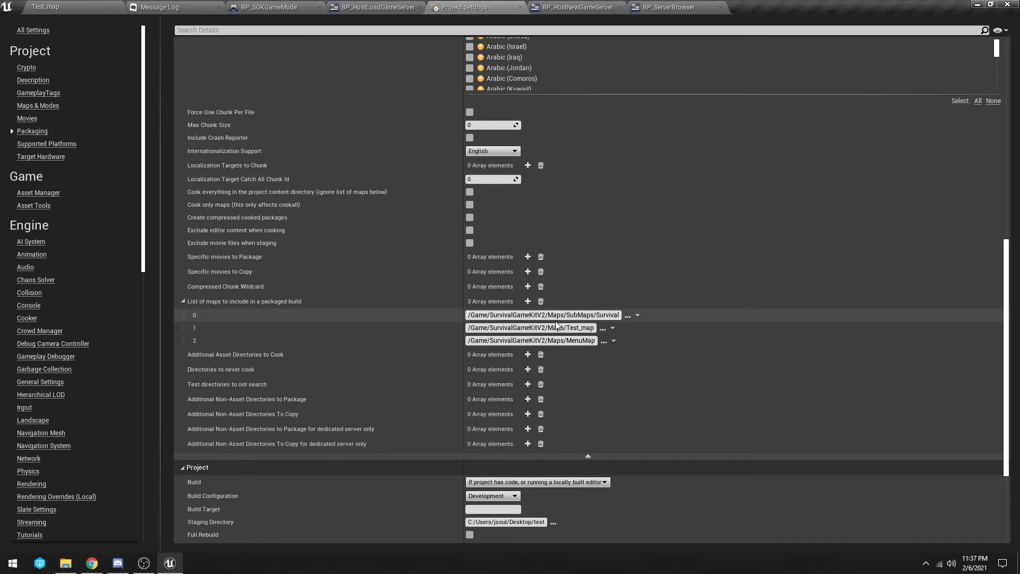
Step: Browse the Maps folder and pick Test_map.umap for the first map entry
left_click(627, 314)
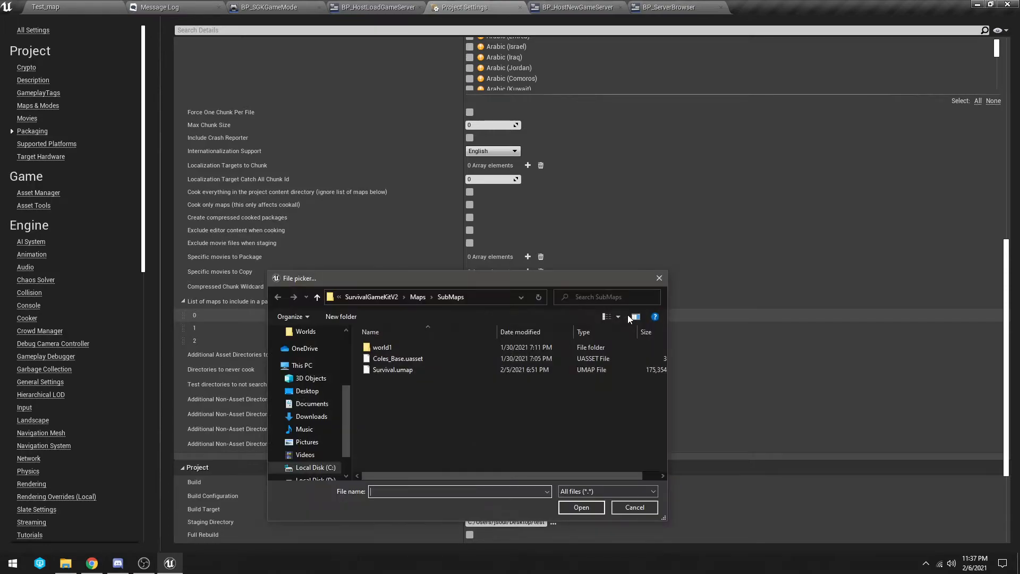
left_click(420, 297)
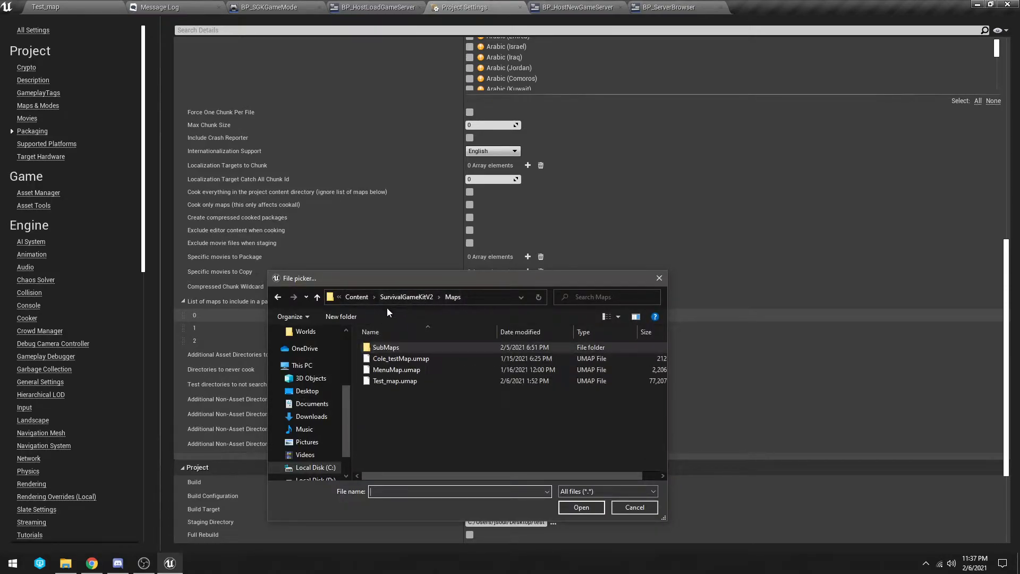
left_click(397, 380)
left_click(582, 507)
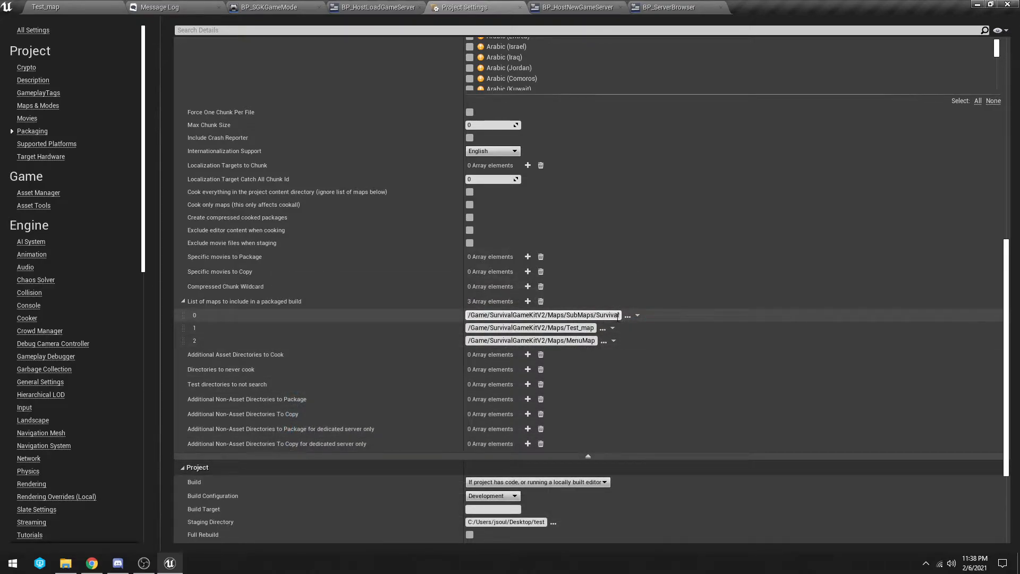
Step: Try setting map entry 0 to Survival.umap, which raises an illegal-path-characters error
left_click(628, 316)
left_click(394, 371)
left_click(579, 506)
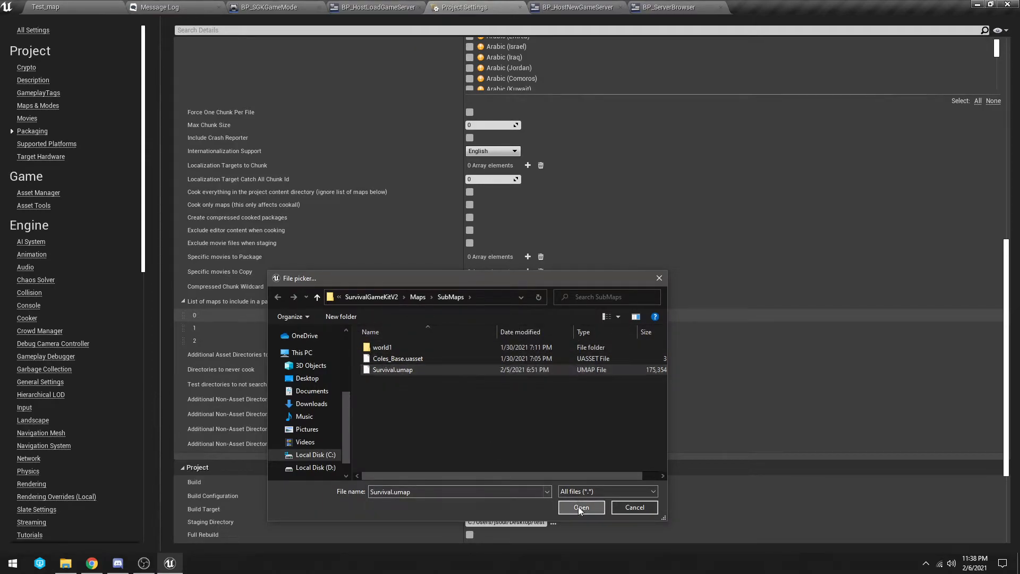
left_click(628, 323)
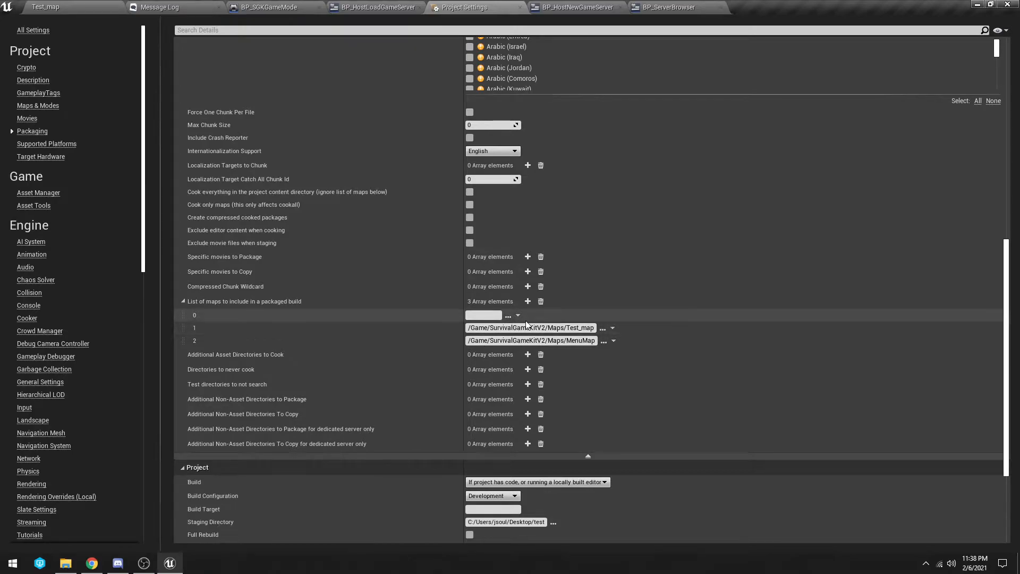
left_click(509, 314)
left_click(448, 373)
left_click(580, 506)
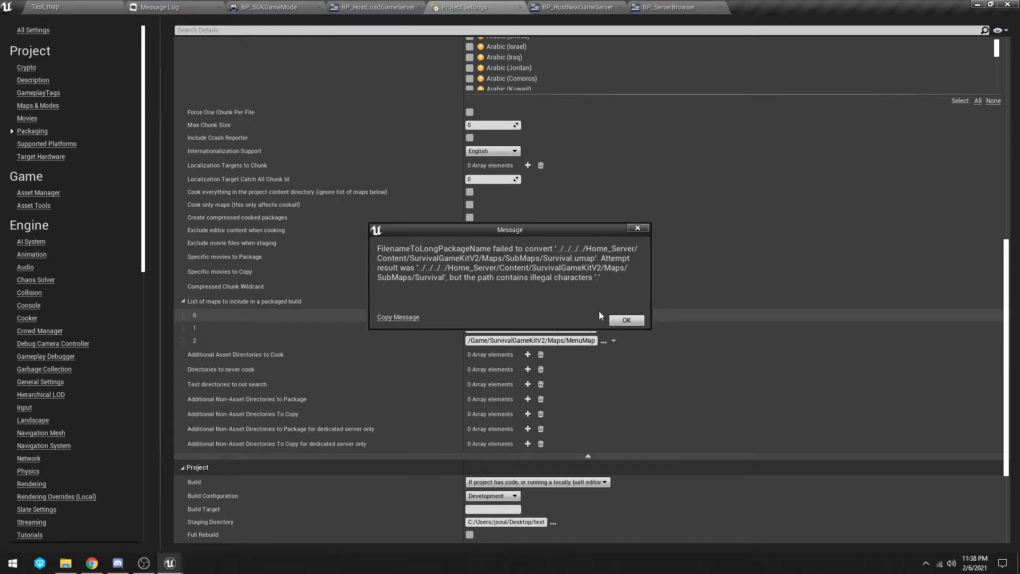
Step: Dismiss the error and paste /Game/SurvivalGameKitV2/Maps into map entry 0
left_click(627, 320)
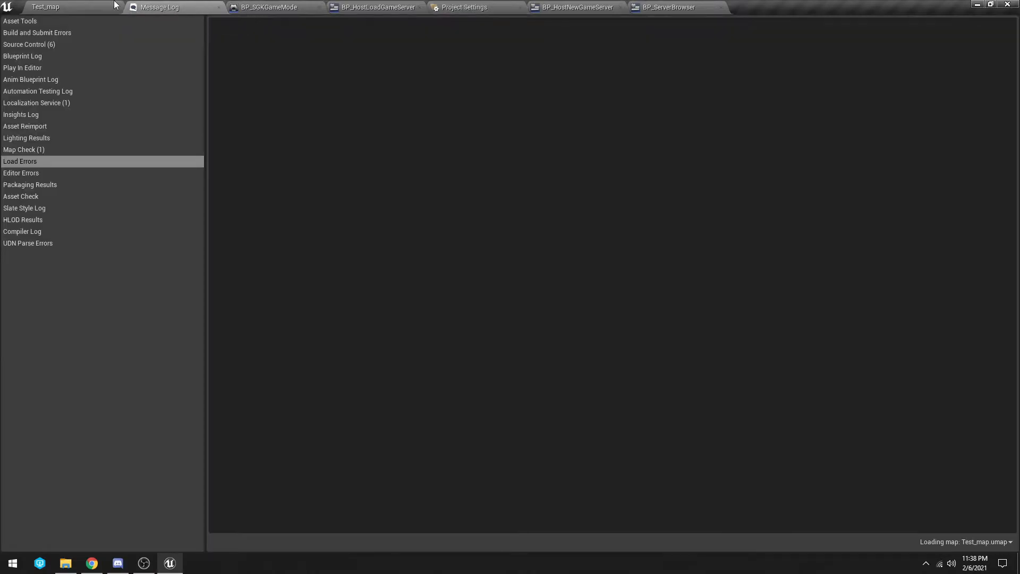
left_click(91, 6)
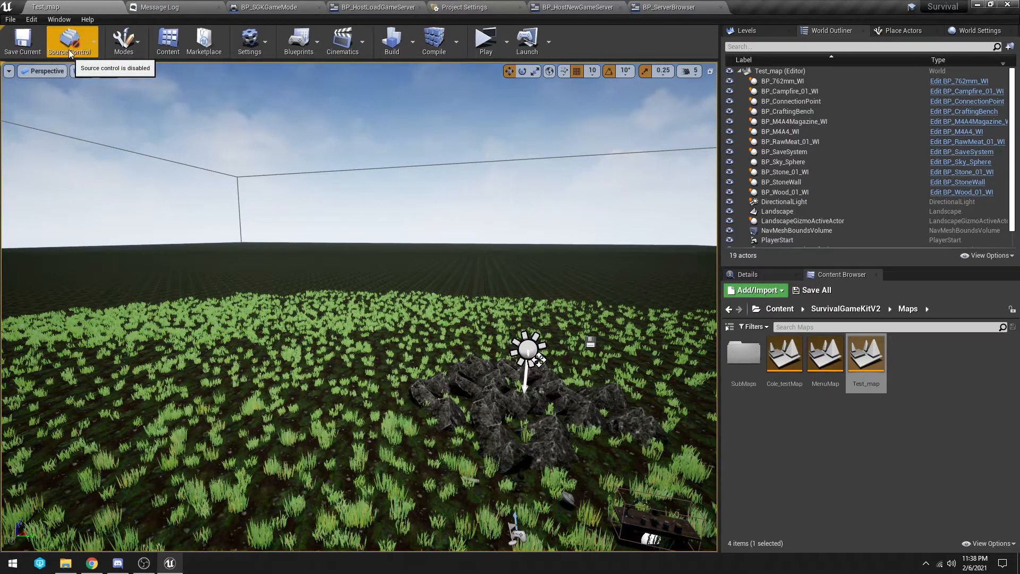
left_click(463, 8)
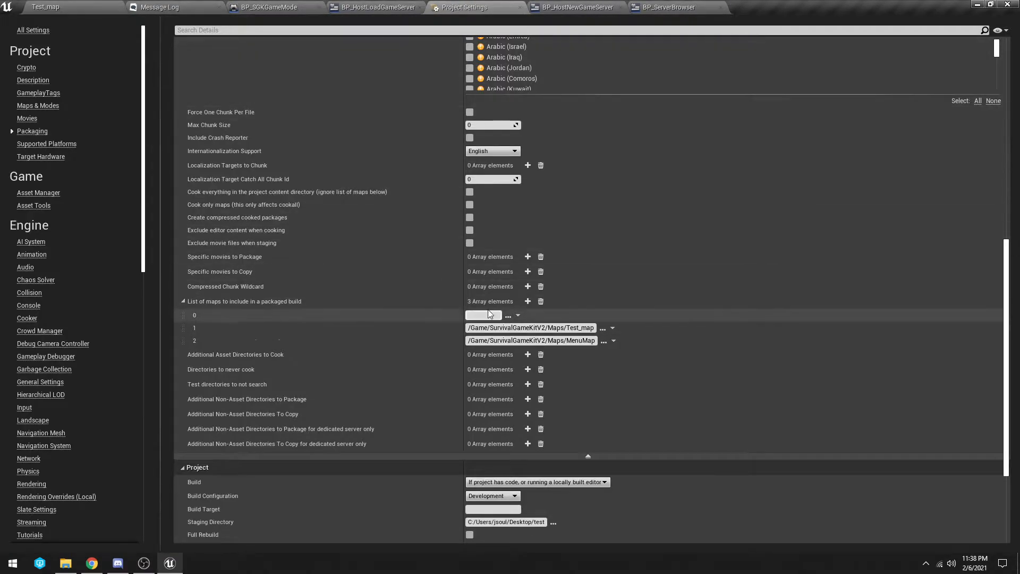
left_click_drag(469, 329, 565, 340)
key("ctrl+c")
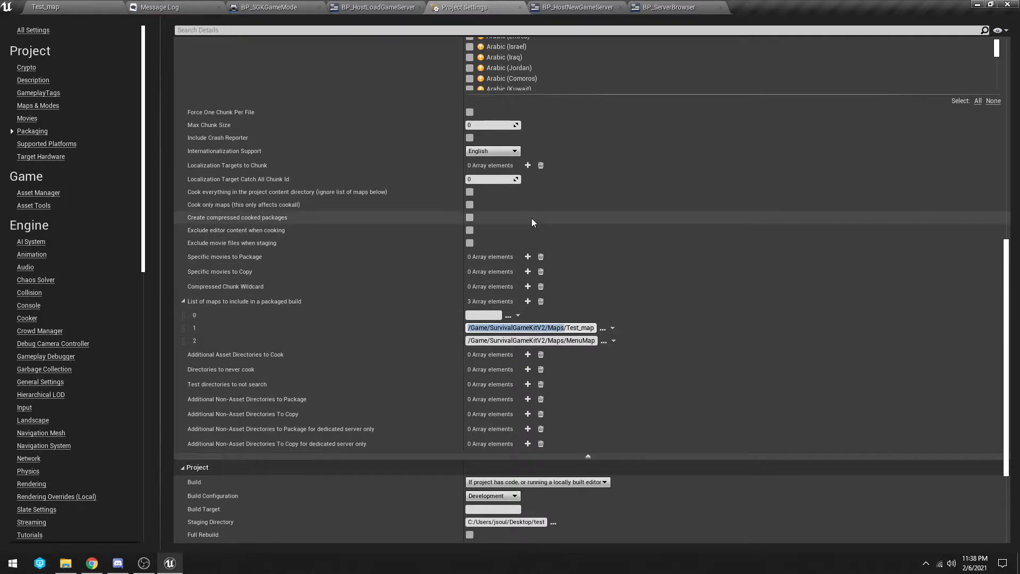
left_click(484, 315)
key("ctrl+v")
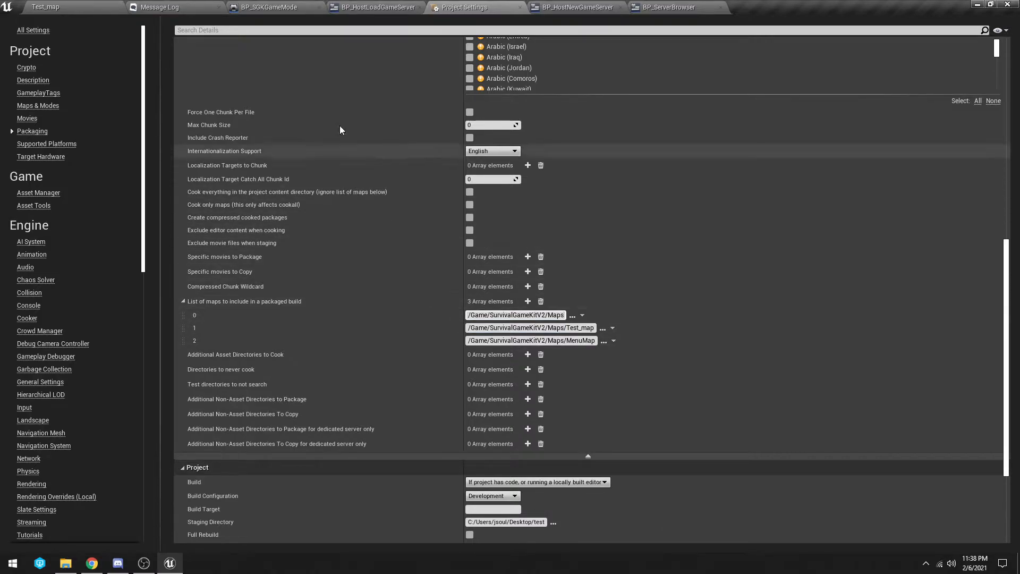
Step: Look up the SubMaps folder path in the Content Browser for the Survival map
left_click(137, 5)
left_click(98, 4)
left_click(853, 424)
double_click(744, 385)
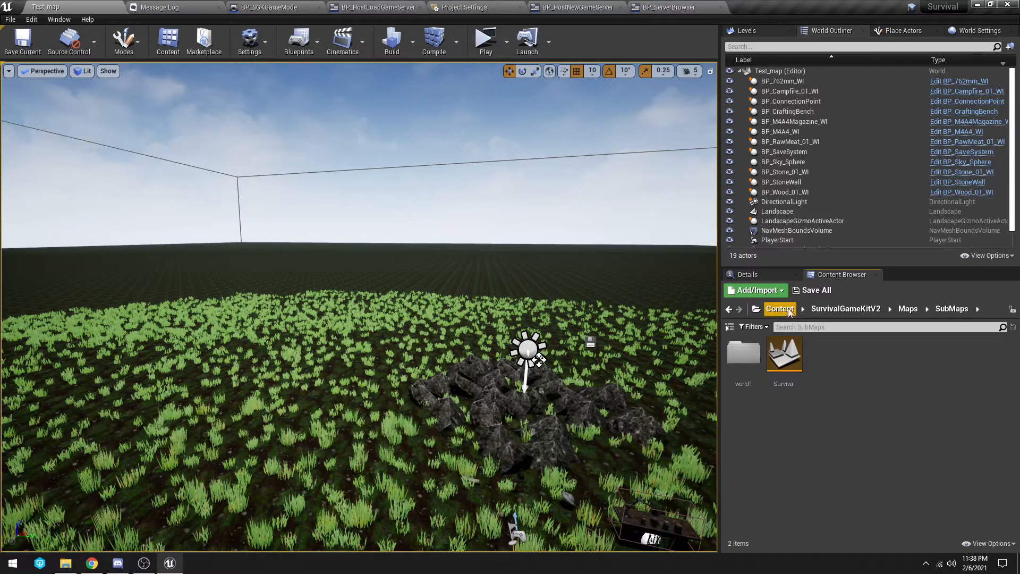
left_click(459, 7)
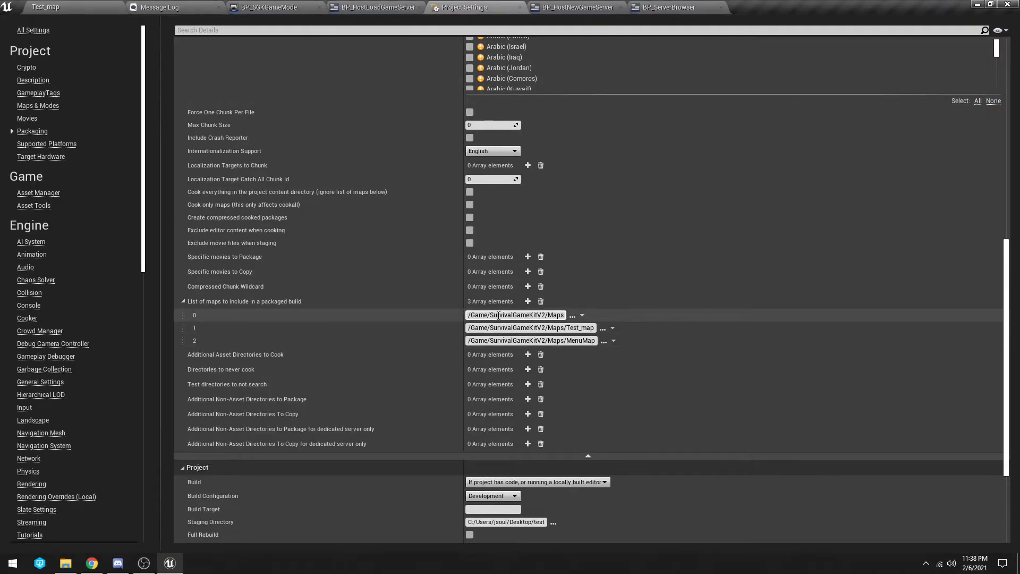
left_click(45, 7)
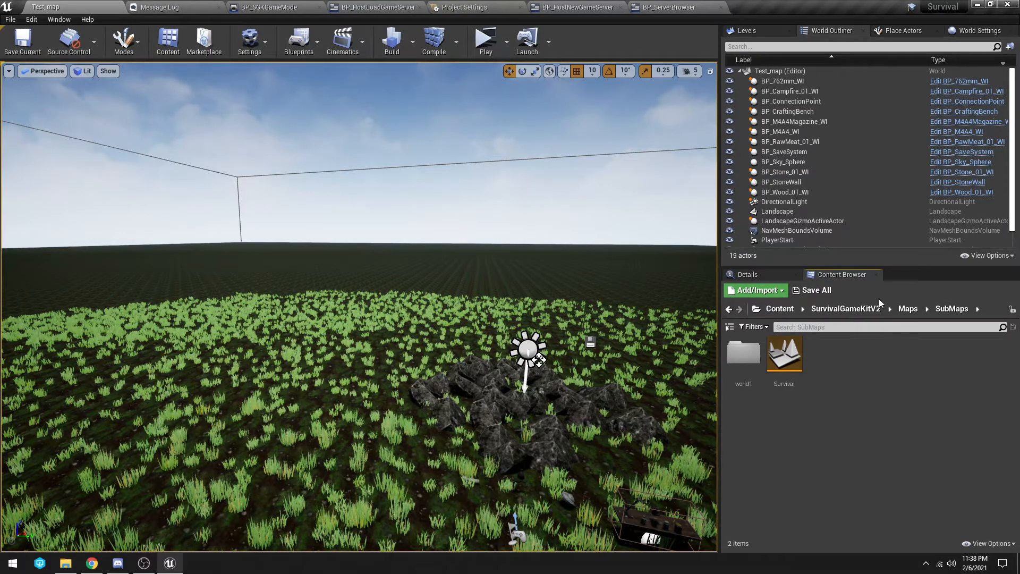
left_click(412, 7)
left_click(485, 5)
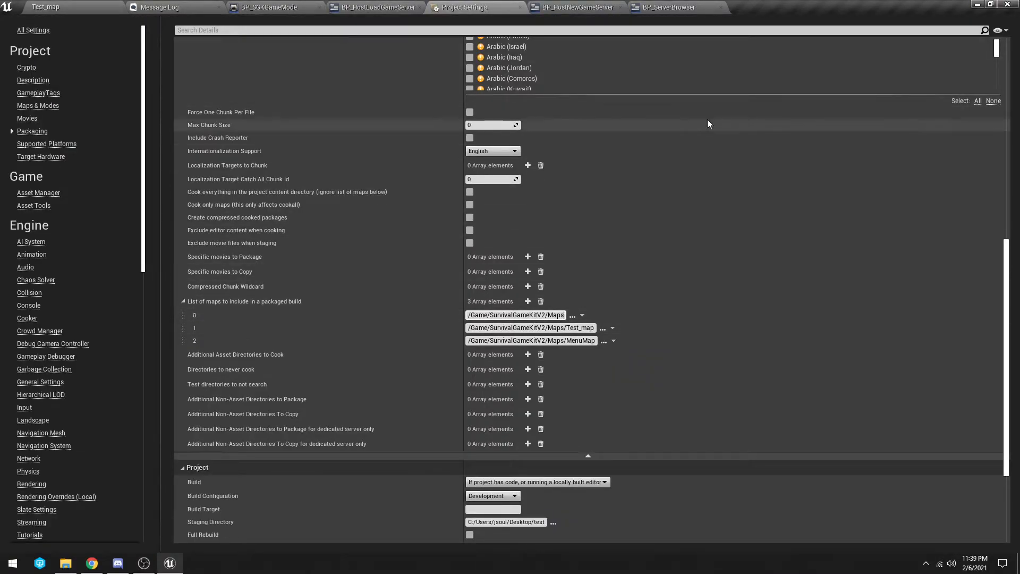
Step: Complete entry 0 as /Game/SurvivalGameKitV2/Maps/SubMaps/Survival and close Project Settings
type("maps")
key("BackSpace")
key("BackSpace")
key("BackSpace")
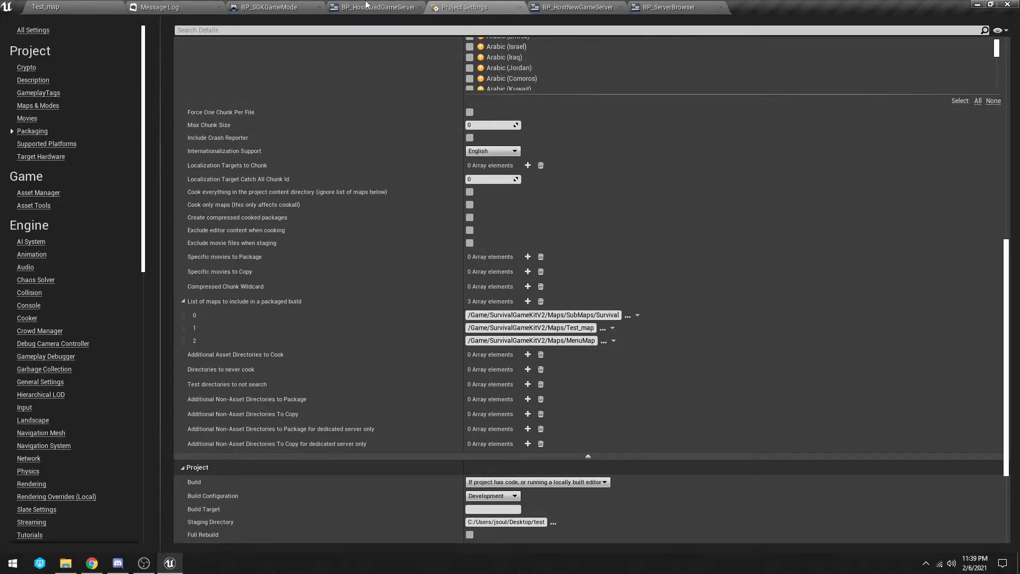
left_click(113, 4)
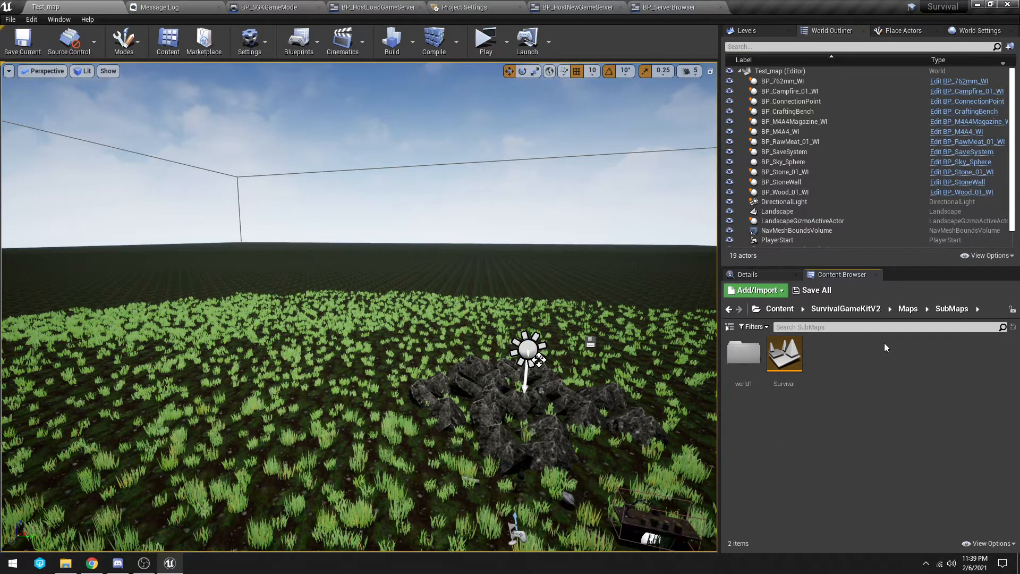
left_click(465, 7)
scroll(371, 298, "down", 4)
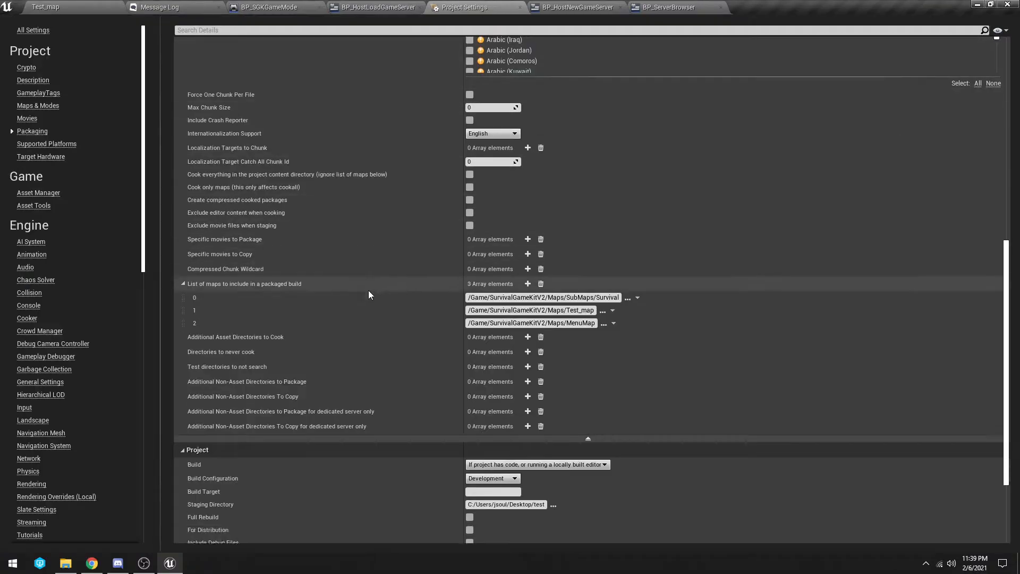
scroll(371, 298, "up", 20)
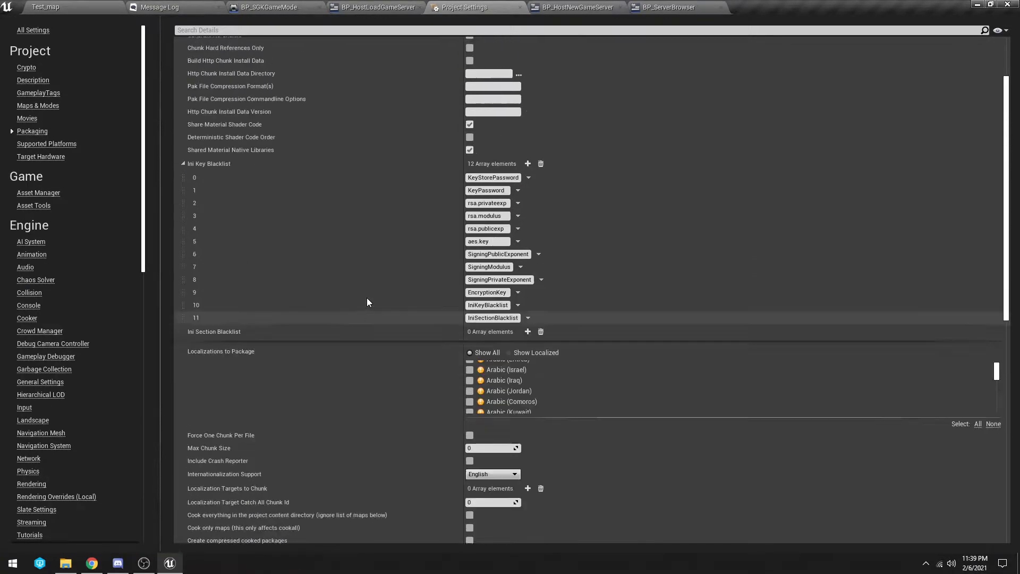
left_click(520, 7)
left_click(91, 6)
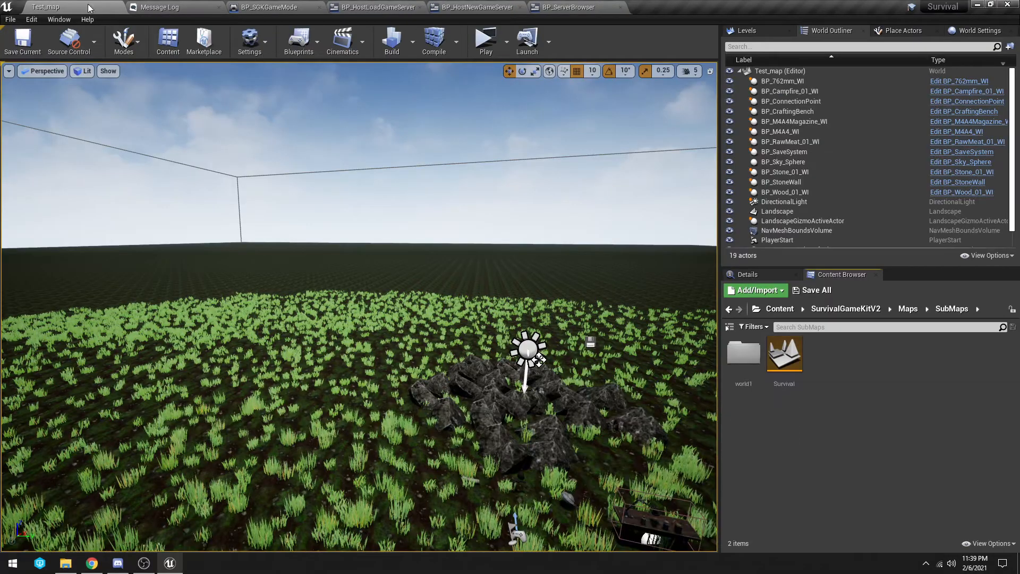
left_click(978, 5)
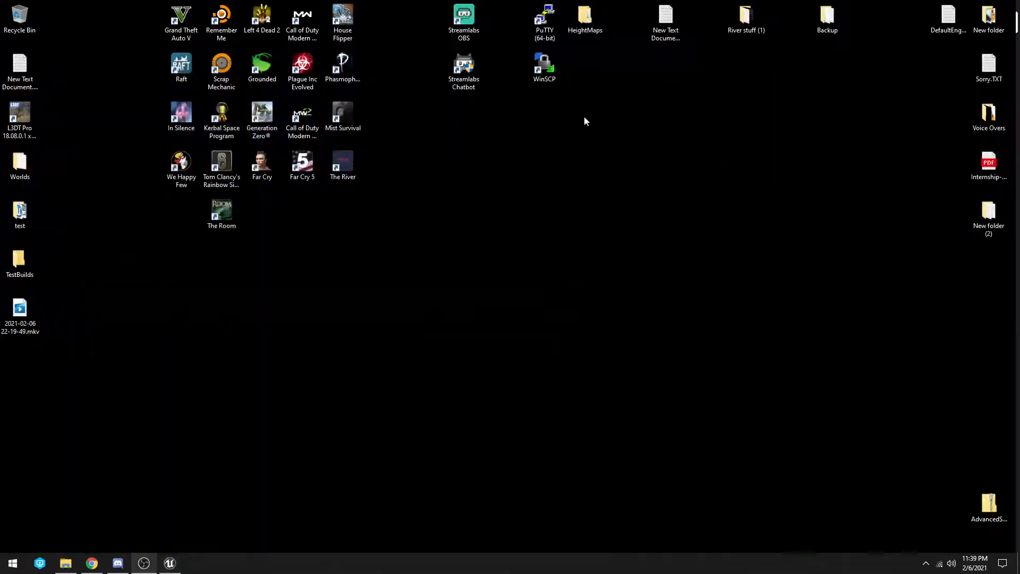
double_click(20, 216)
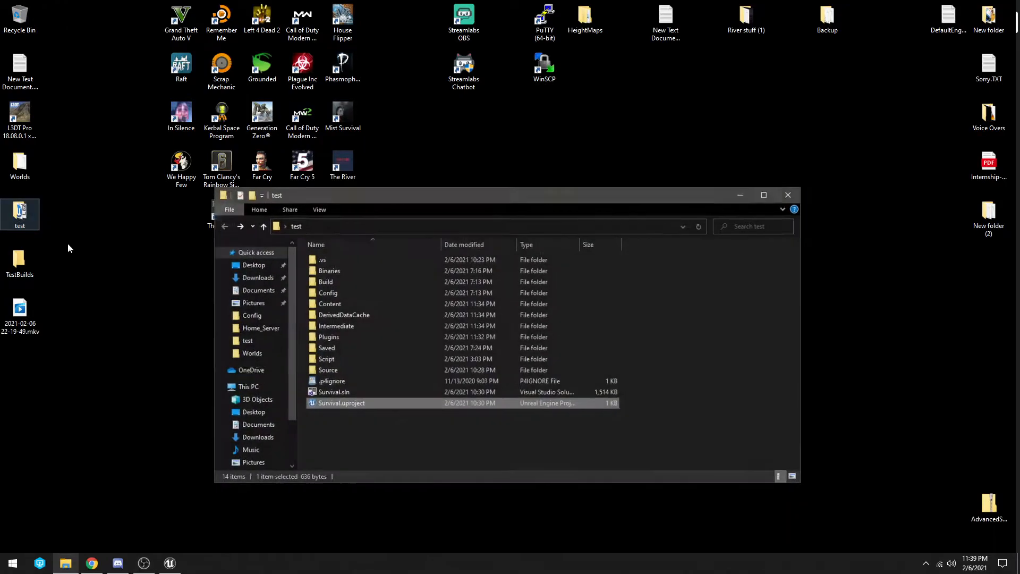
double_click(349, 288)
left_click(356, 265)
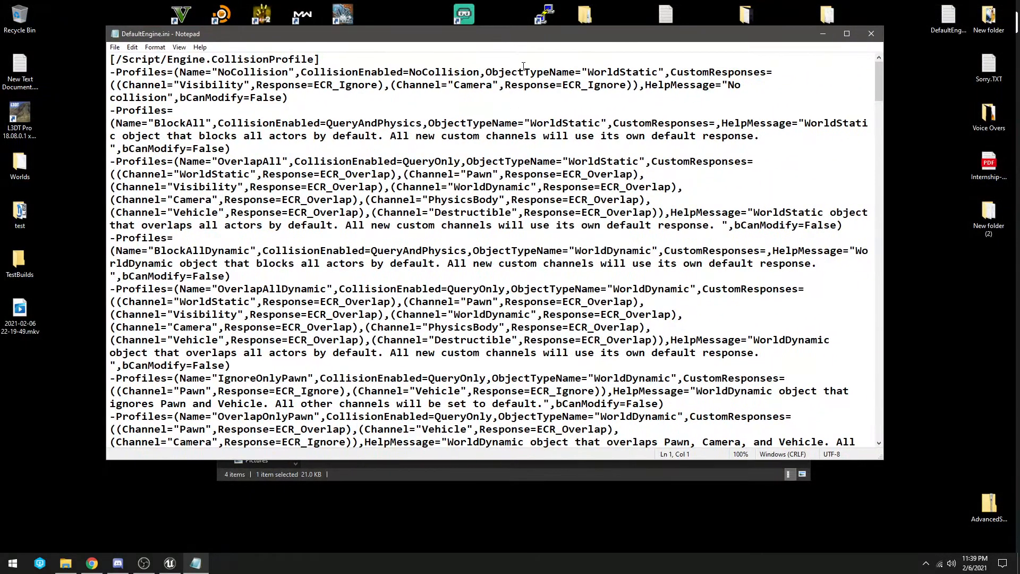
left_click_drag(879, 86, 841, 464)
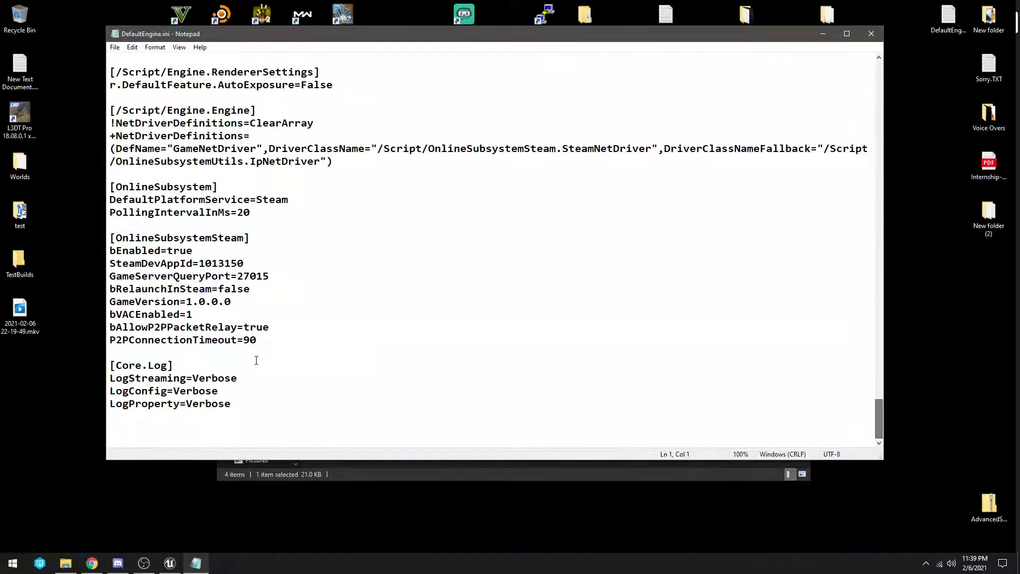
scroll(211, 380, "up", 2)
left_click_drag(111, 147, 405, 162)
left_click(405, 161)
left_click_drag(110, 187, 234, 410)
left_click(322, 375)
left_click_drag(202, 266, 270, 269)
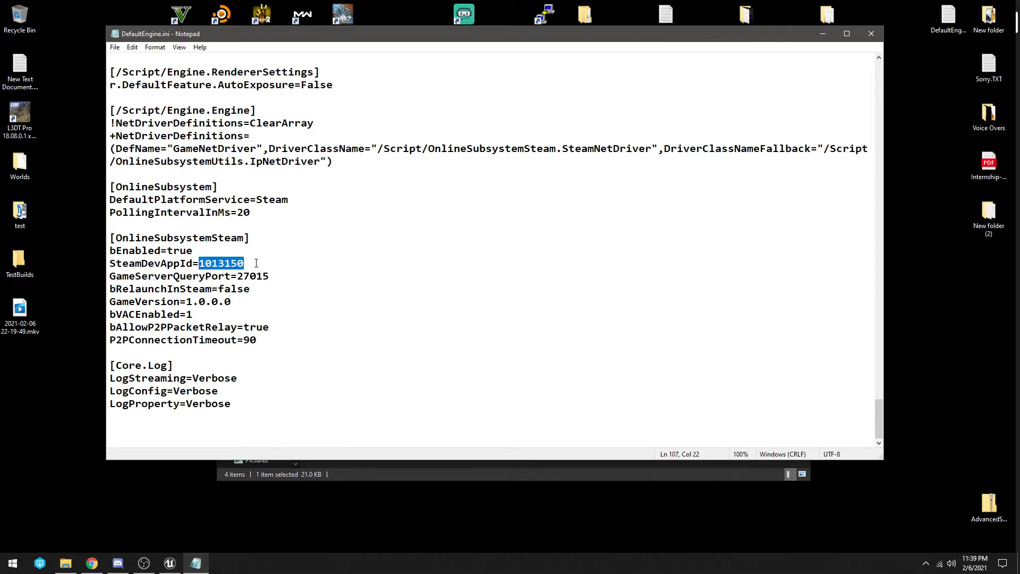
left_click(206, 264)
left_click_drag(193, 264, 248, 262)
left_click(249, 262)
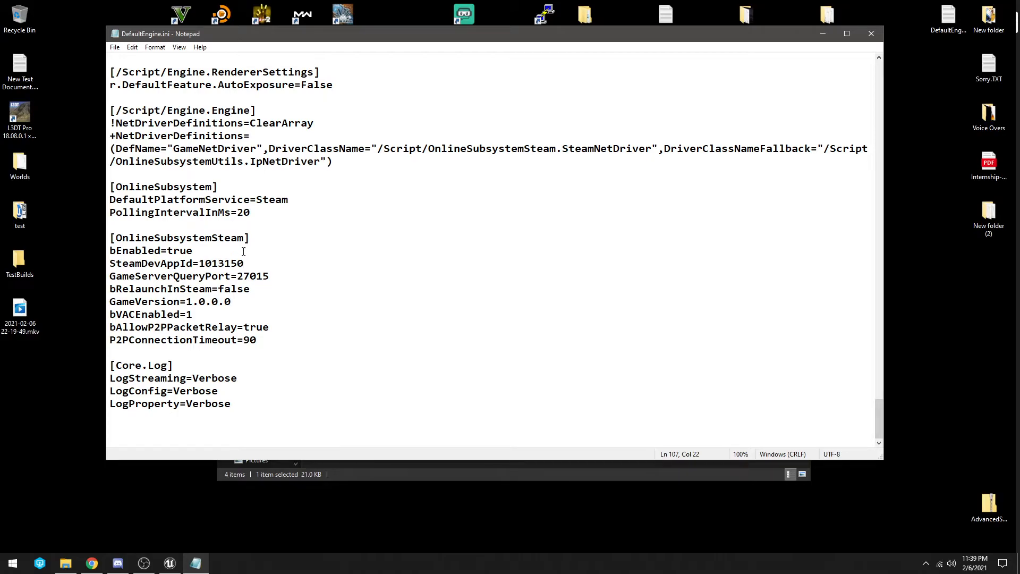
left_click_drag(236, 404, 102, 367)
left_click_drag(232, 404, 112, 369)
left_click_drag(231, 404, 110, 366)
left_click(238, 404)
left_click_drag(238, 404, 110, 366)
left_click(219, 392)
left_click_drag(232, 404, 110, 366)
left_click(213, 392)
left_click_drag(237, 405, 110, 365)
left_click(237, 405)
left_click_drag(237, 405, 110, 366)
left_click(232, 404)
left_click(232, 404)
scroll(214, 152, "up", 15)
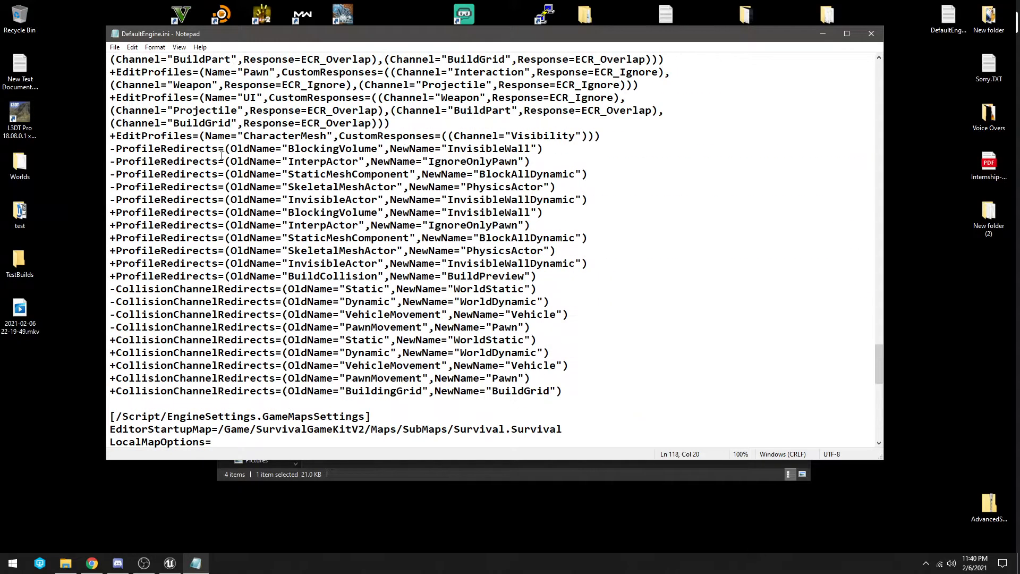
scroll(218, 157, "down", 8)
scroll(219, 158, "down", 3)
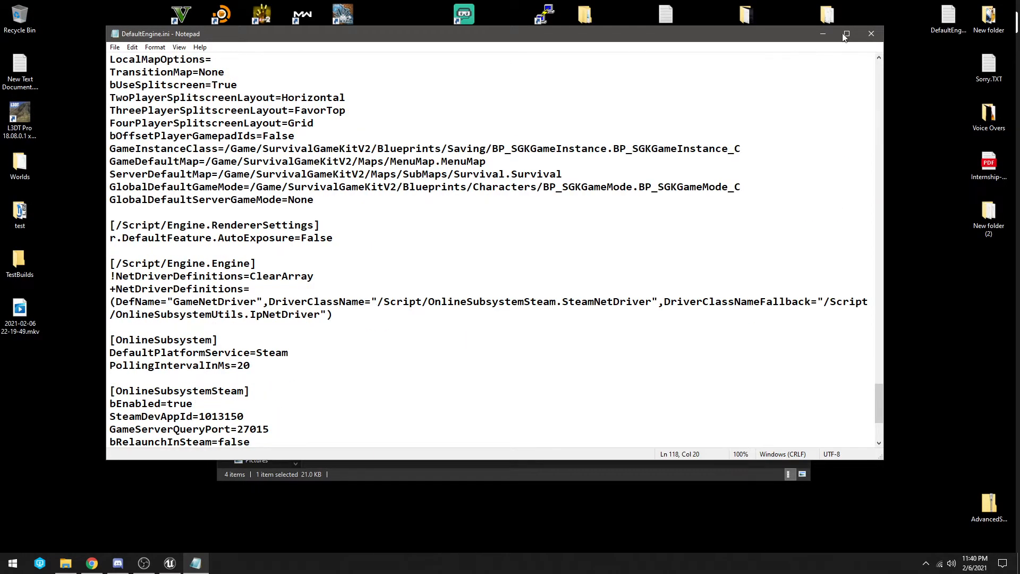
left_click(872, 33)
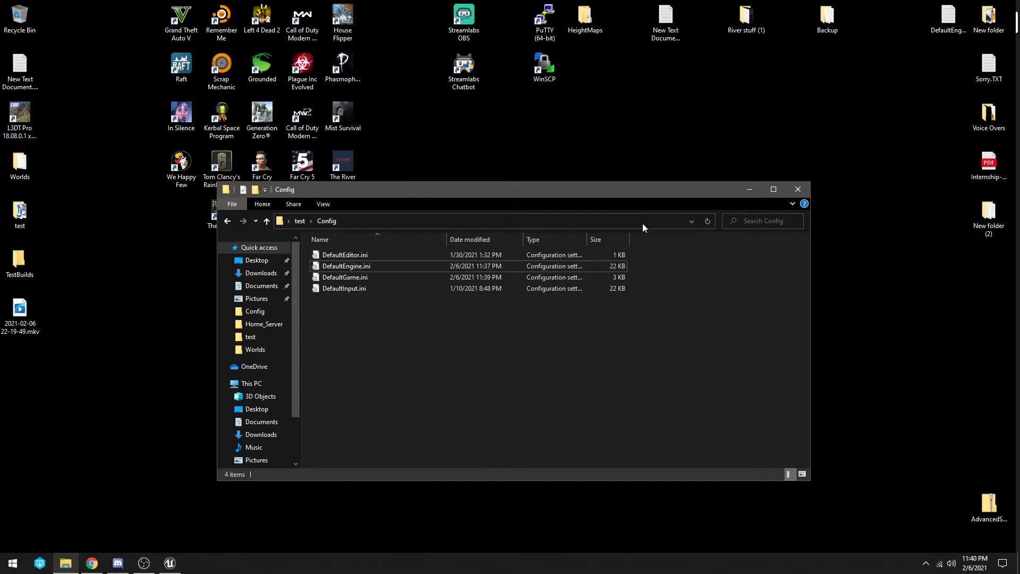
left_click(805, 191)
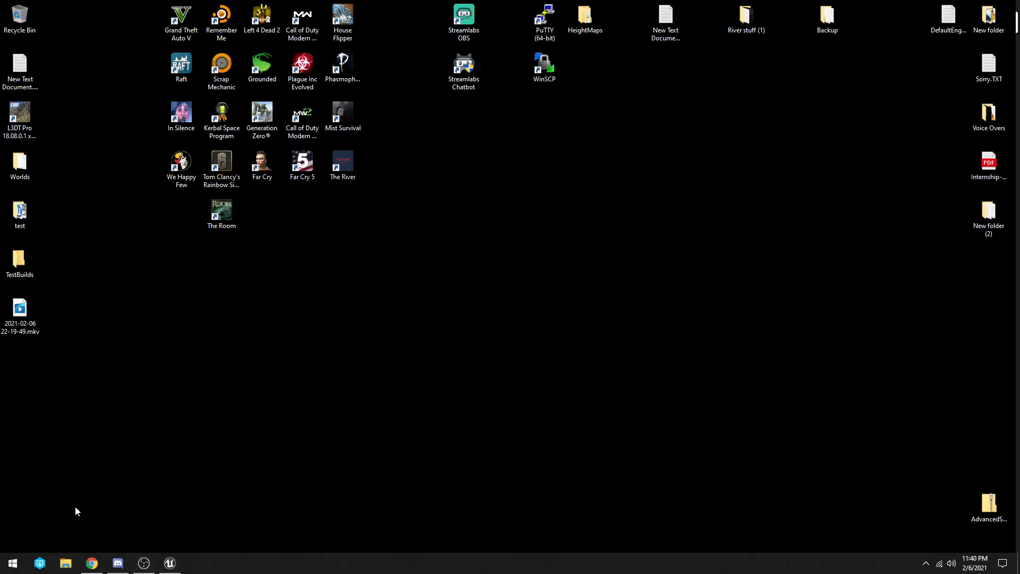
Step: Bring the editor back and review BP_HostLoadGameServer's event graph
left_click(169, 562)
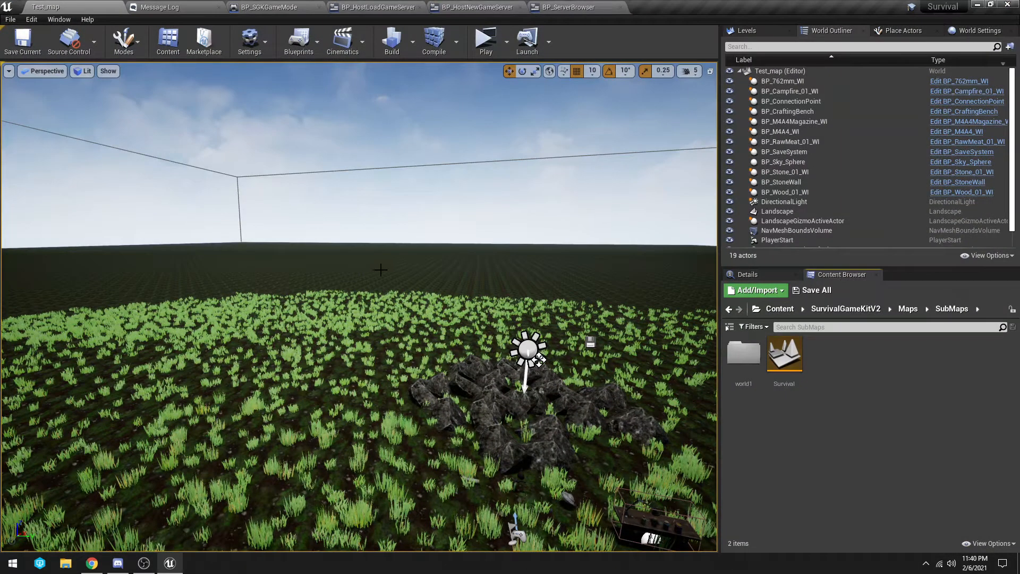
left_click_drag(379, 270, 385, 269)
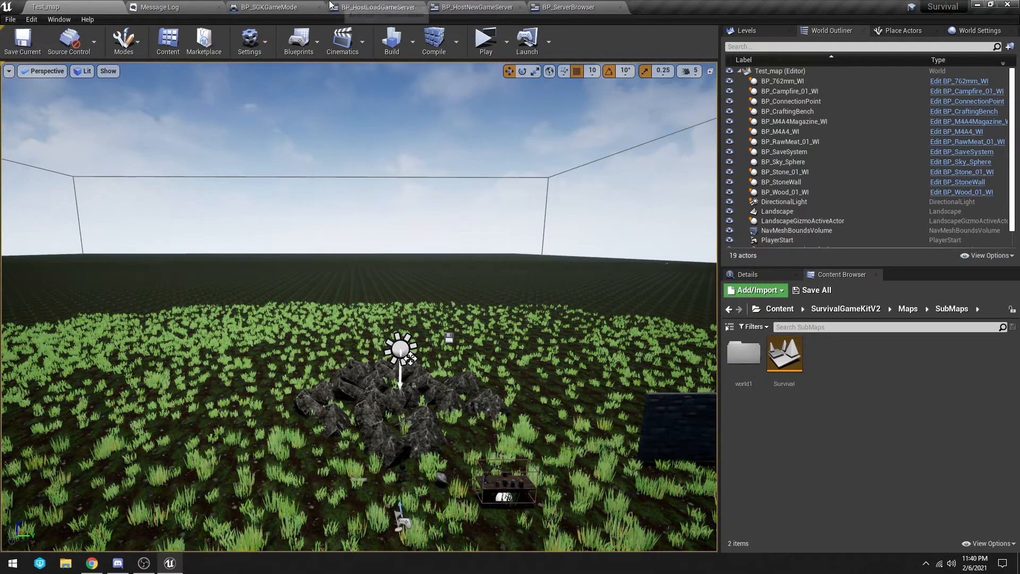
left_click(287, 7)
left_click(213, 7)
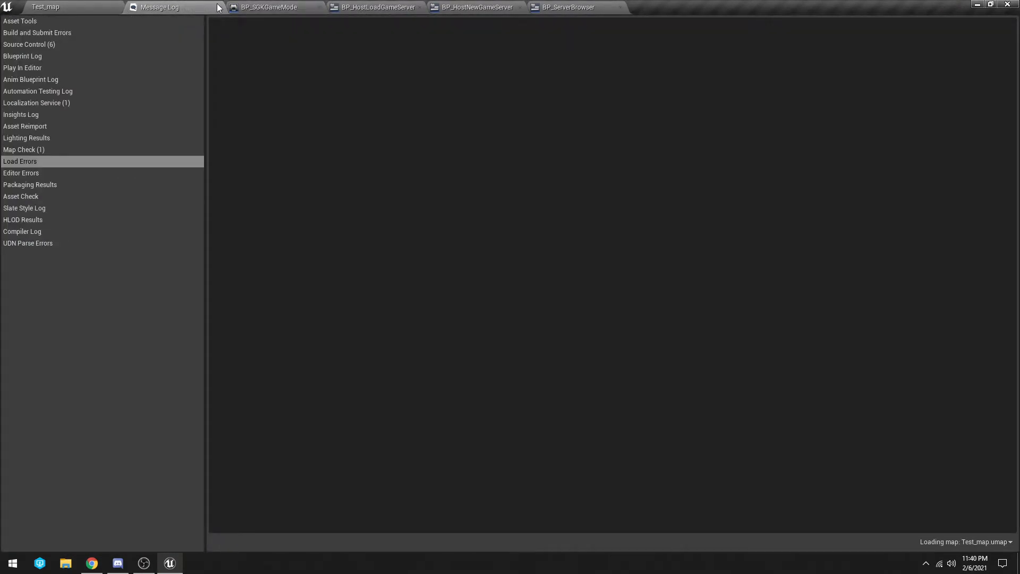
left_click(377, 7)
left_click(986, 42)
left_click_drag(568, 283, 611, 264)
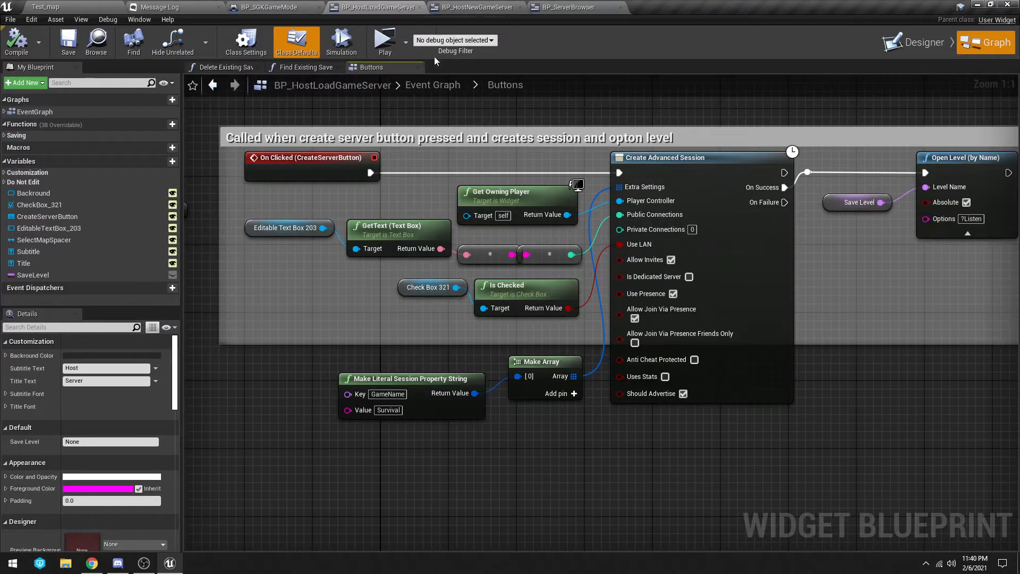
left_click_drag(479, 117, 441, 135)
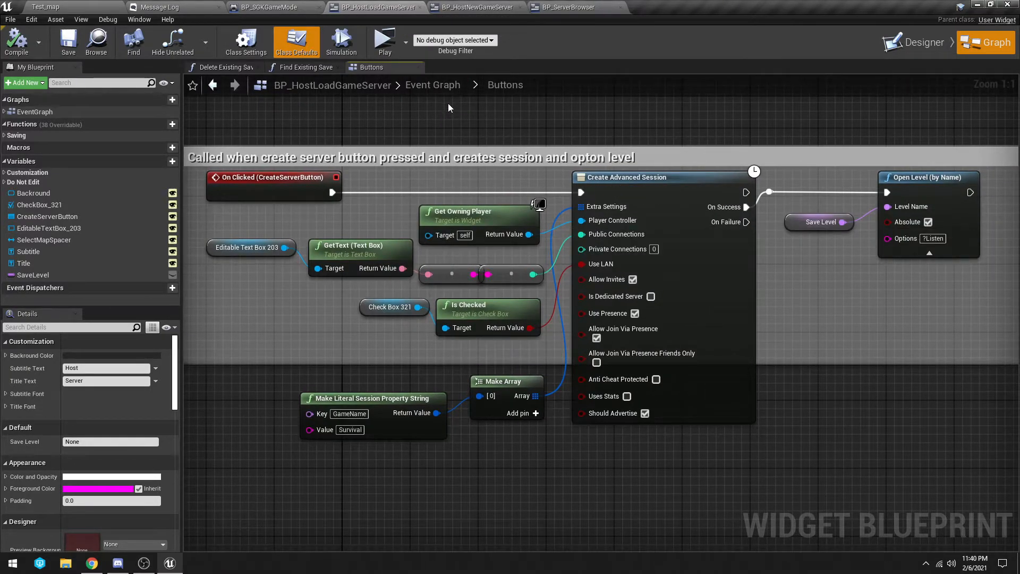
Step: Review BP_HostNewGameServer's event graph around its Create Advanced Session node
left_click(463, 5)
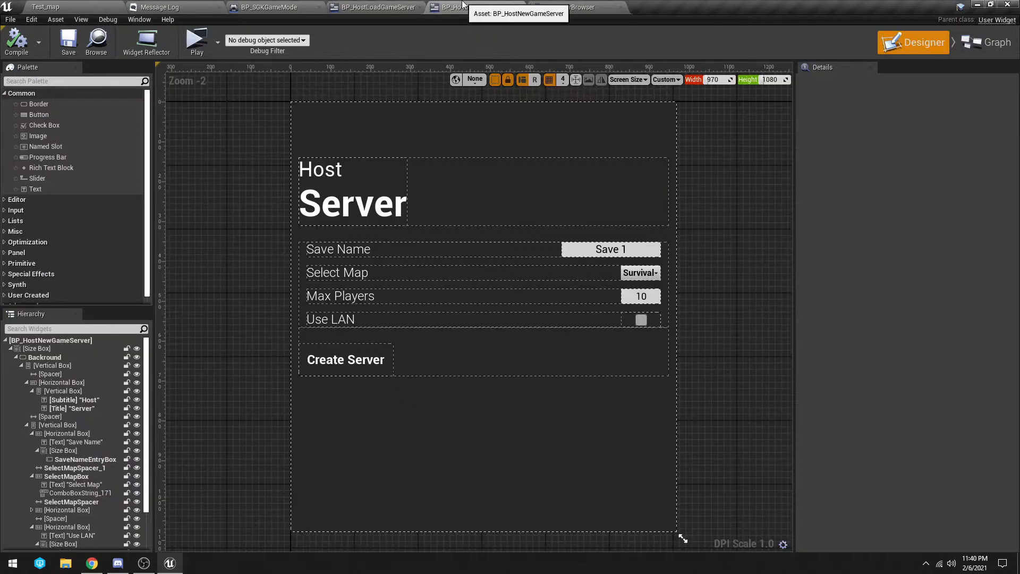
left_click(981, 43)
scroll(699, 357, "down", 4)
left_click_drag(699, 358, 963, 320)
left_click_drag(478, 322, 185, 294)
scroll(477, 275, "up", 4)
left_click_drag(648, 296, 466, 252)
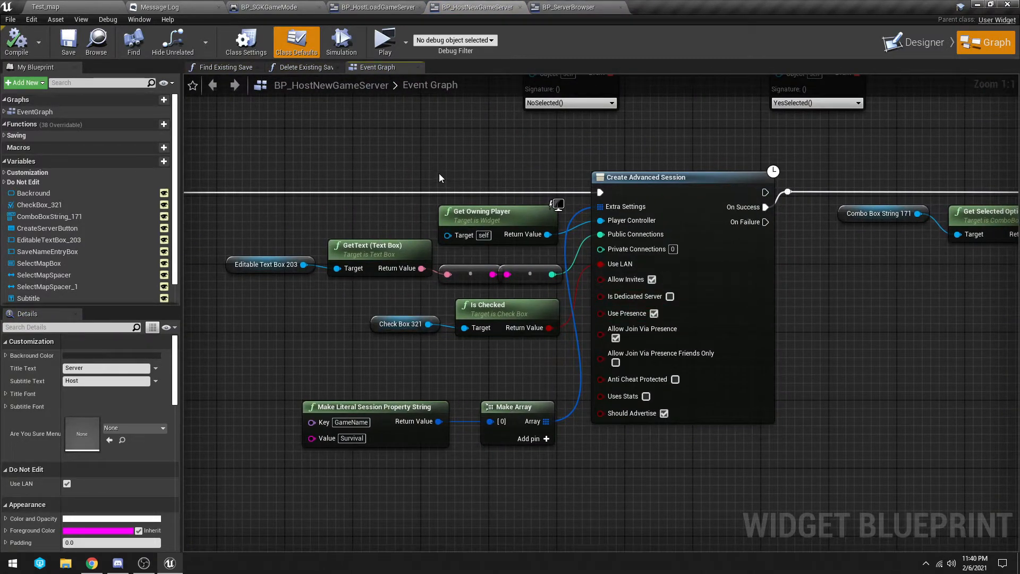
Step: Inspect the Find Sessions Advanced logic in BP_ServerBrowser's event graph
left_click(583, 7)
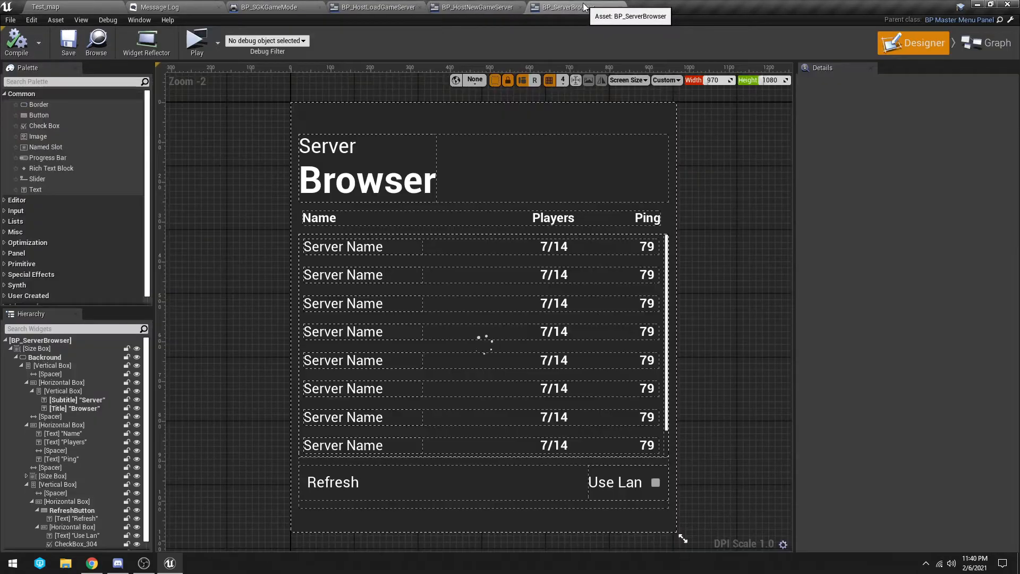
left_click(978, 47)
scroll(536, 263, "down", 5)
scroll(563, 305, "up", 5)
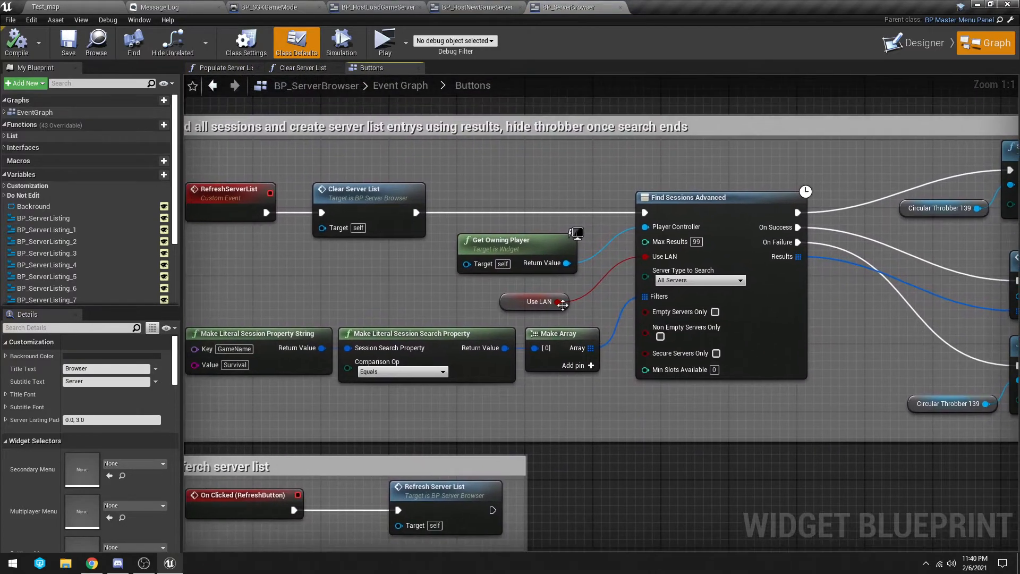
left_click_drag(562, 305, 630, 311)
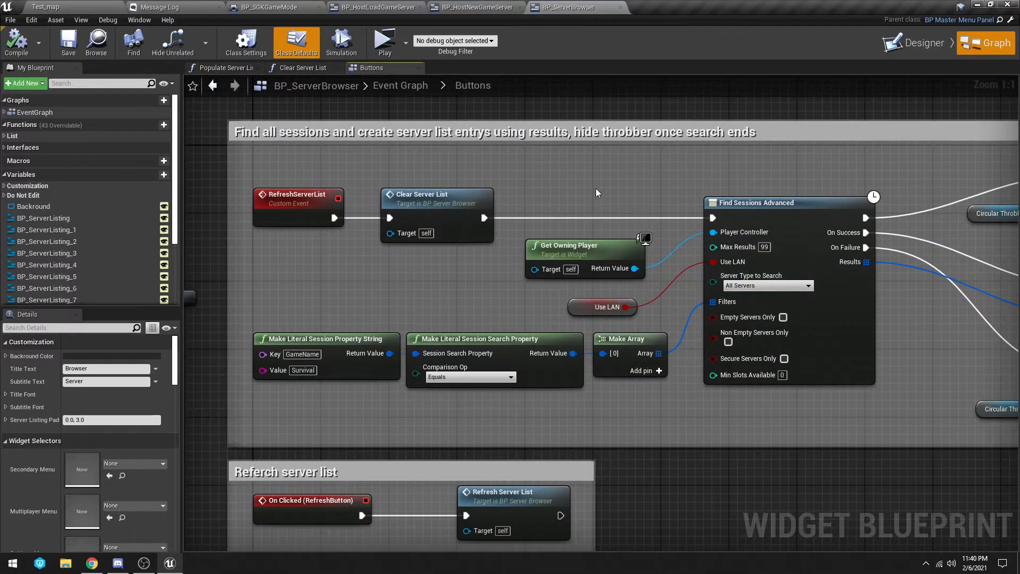
Step: Revisit both host widget graphs, centring on the Create Advanced Session node
left_click(374, 10)
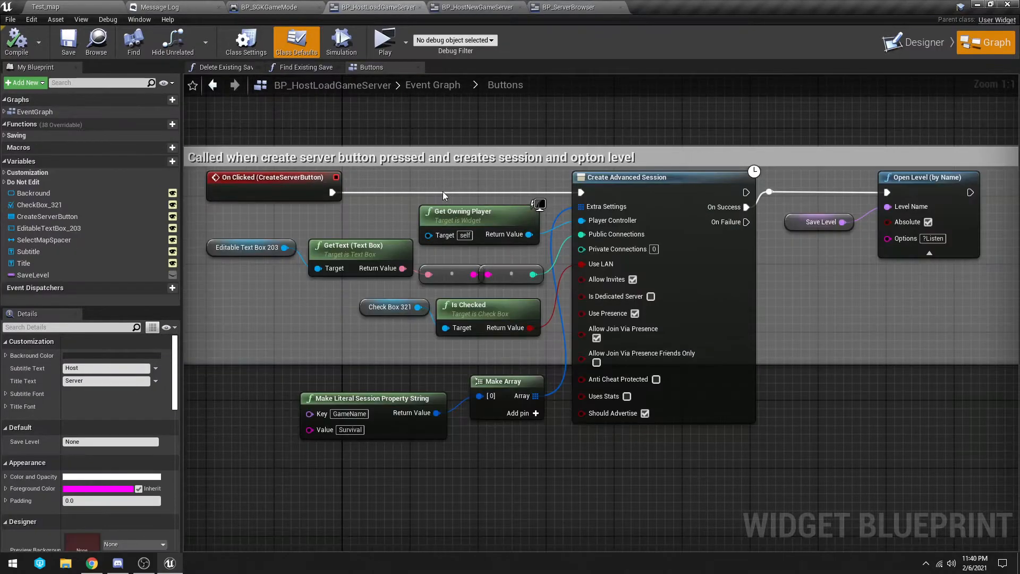
scroll(442, 191, "down", 6)
scroll(442, 192, "up", 5)
left_click(478, 7)
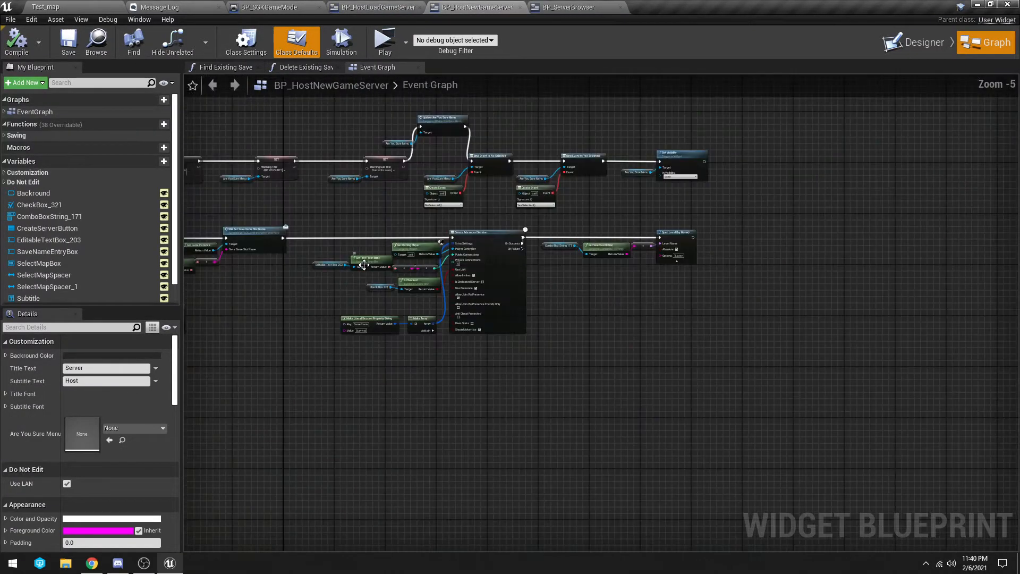
left_click_drag(374, 210, 506, 287)
left_click_drag(672, 282, 578, 291)
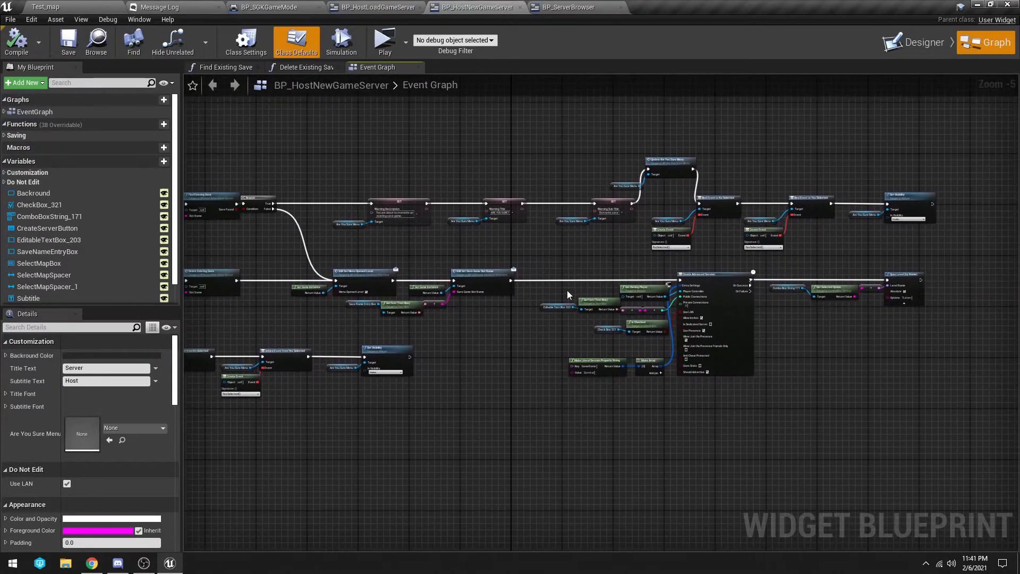
scroll(521, 308, "up", 3)
scroll(521, 308, "up", 1)
left_click_drag(521, 308, 671, 268)
left_click_drag(743, 249, 318, 284)
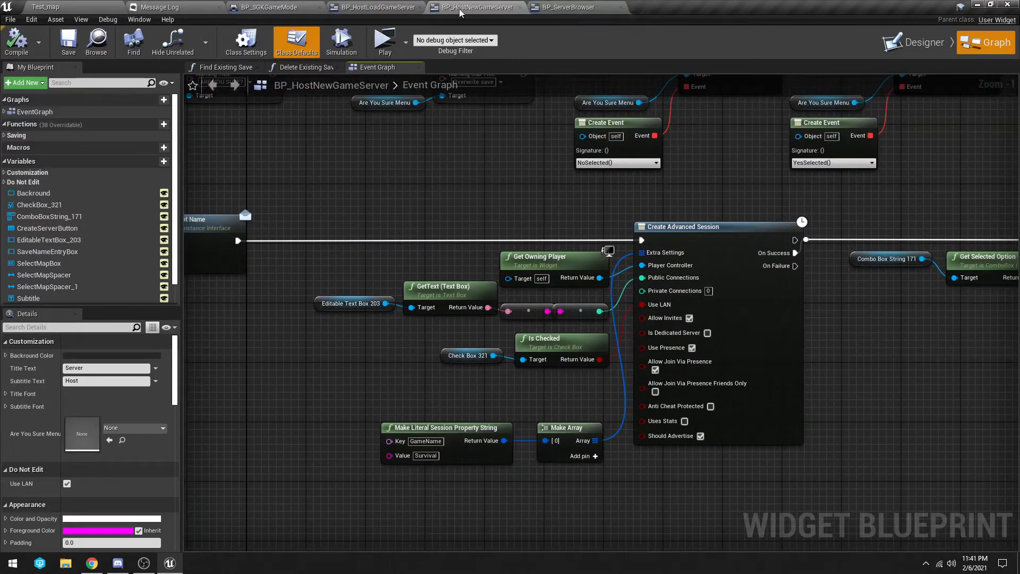
Step: Close BP_HostLoadGameServer, BP_HostNewGameServer and BP_ServerBrowser, showing BP_SGKGameMode's Begin Play
left_click(420, 8)
left_click(419, 8)
left_click(420, 8)
scroll(340, 260, "down", 3)
left_click_drag(340, 260, 375, 264)
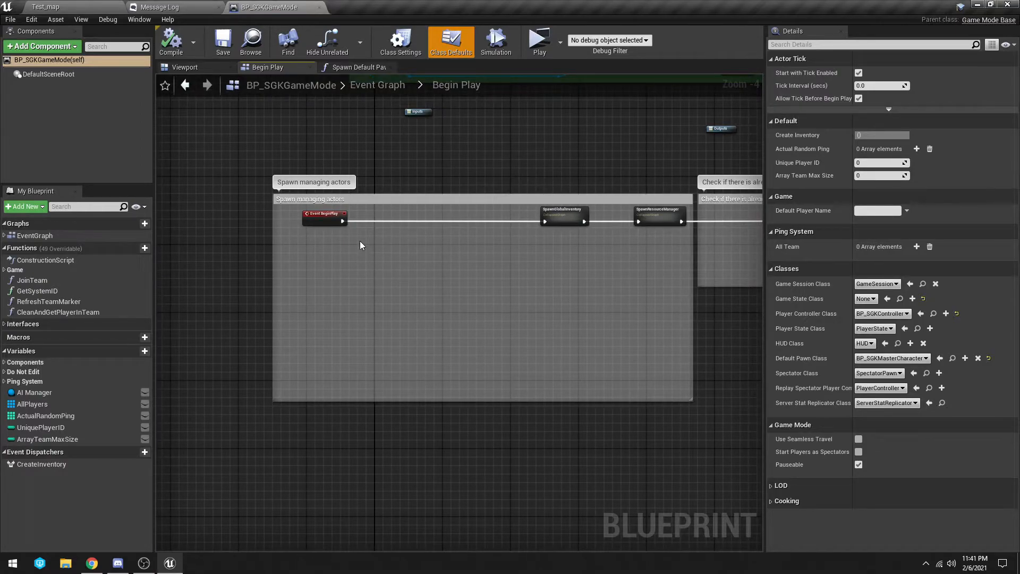
Step: Add Is Dedicated Server and a Branch, wiring Return Value into the Branch Condition
scroll(330, 266, "up", 4)
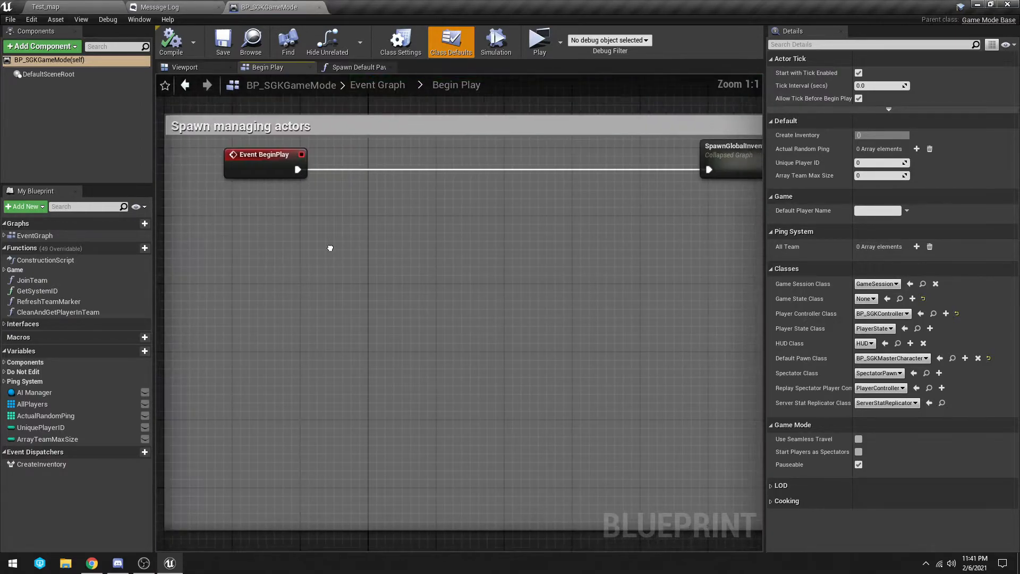
right_click(292, 250)
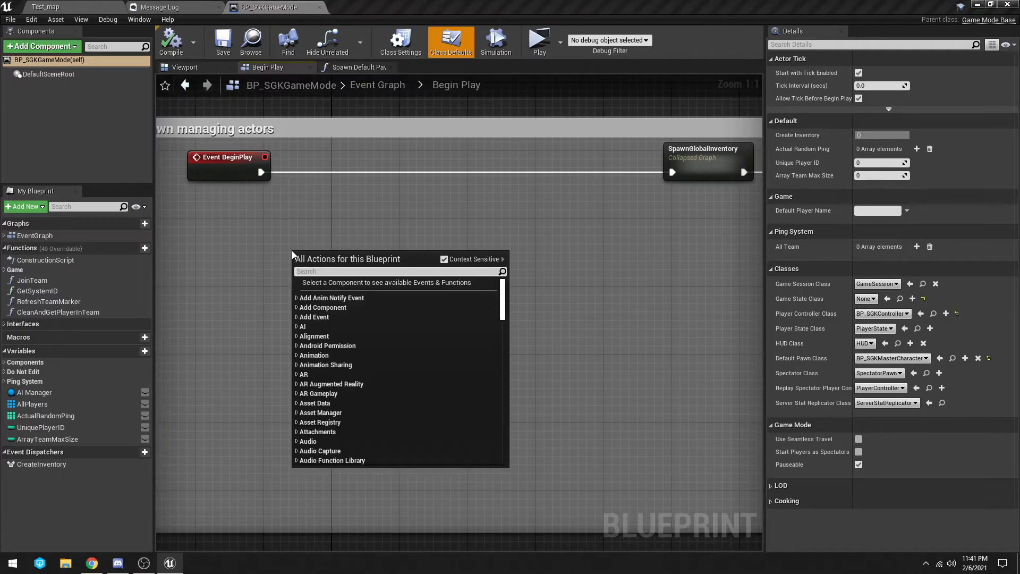
type("is dedicate")
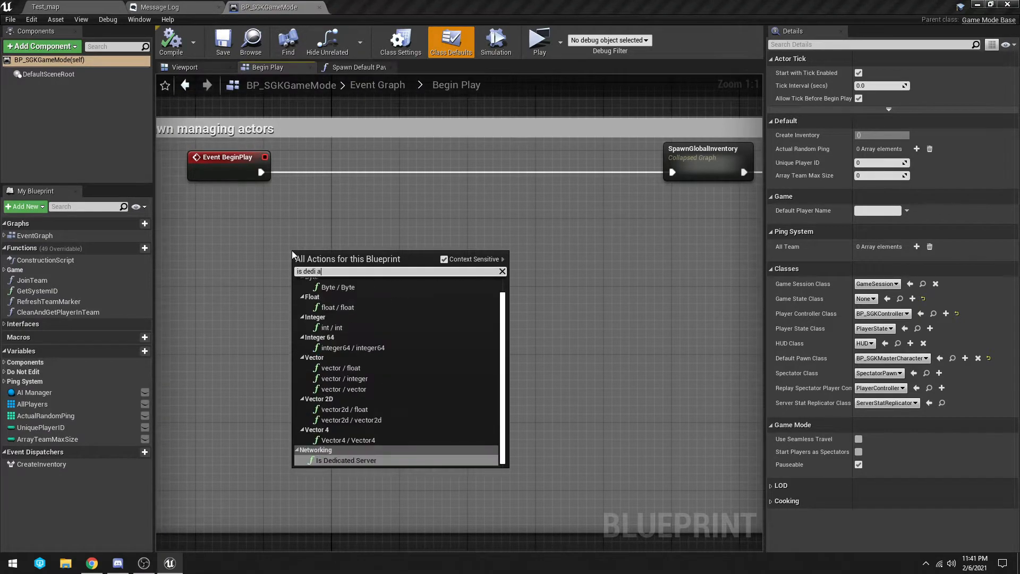
key("Return")
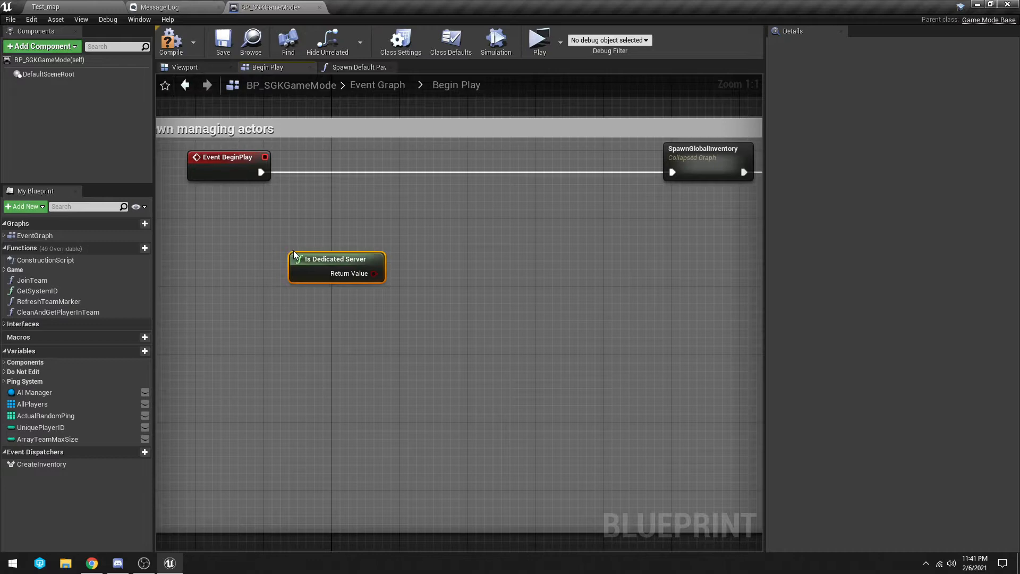
left_click_drag(364, 264, 246, 231)
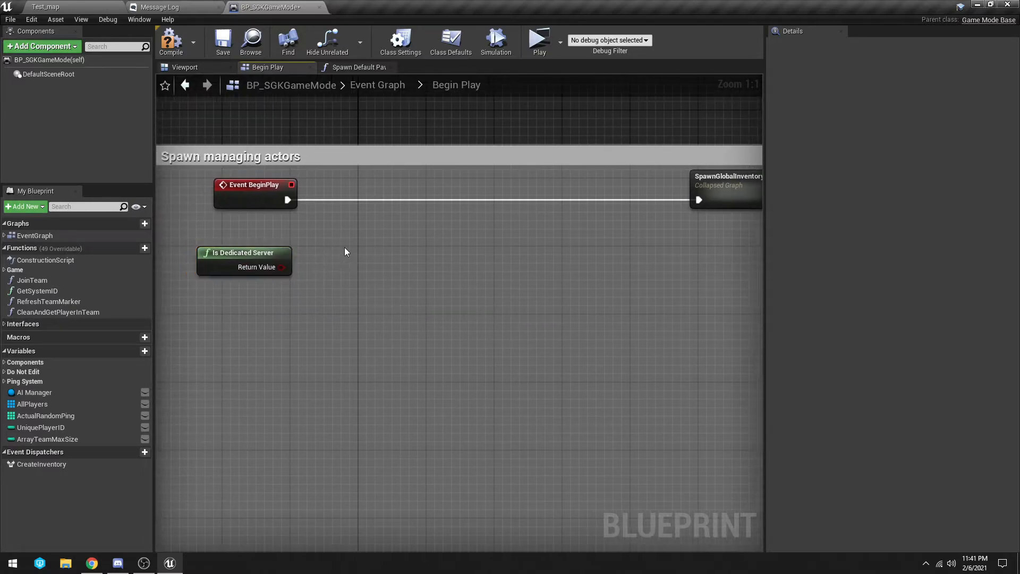
left_click(344, 247)
left_click_drag(282, 267, 344, 228)
Step: Route Event BeginPlay's execution into the Branch and position it beside BeginPlay
right_click(451, 289)
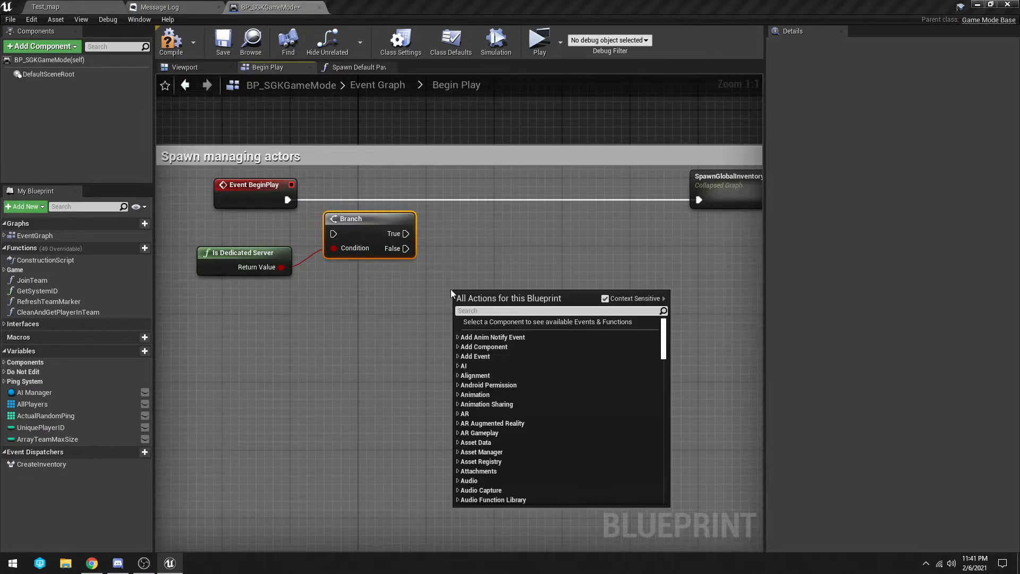
type("branch")
key("BackSpace")
key("BackSpace")
key("BackSpace")
key("BackSpace")
key("BackSpace")
key("BackSpace")
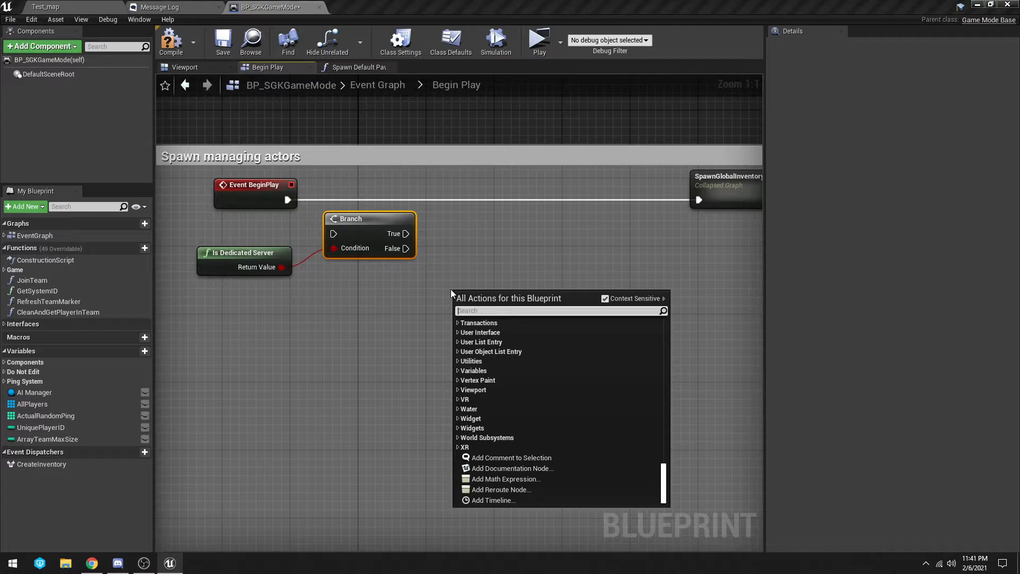
type("if")
key("BackSpace")
key("BackSpace")
left_click(392, 273)
left_click_drag(288, 200, 333, 233)
key("ctrl+z")
left_click_drag(288, 200, 333, 235)
left_click_drag(359, 221, 341, 191)
left_click_drag(428, 230, 365, 276)
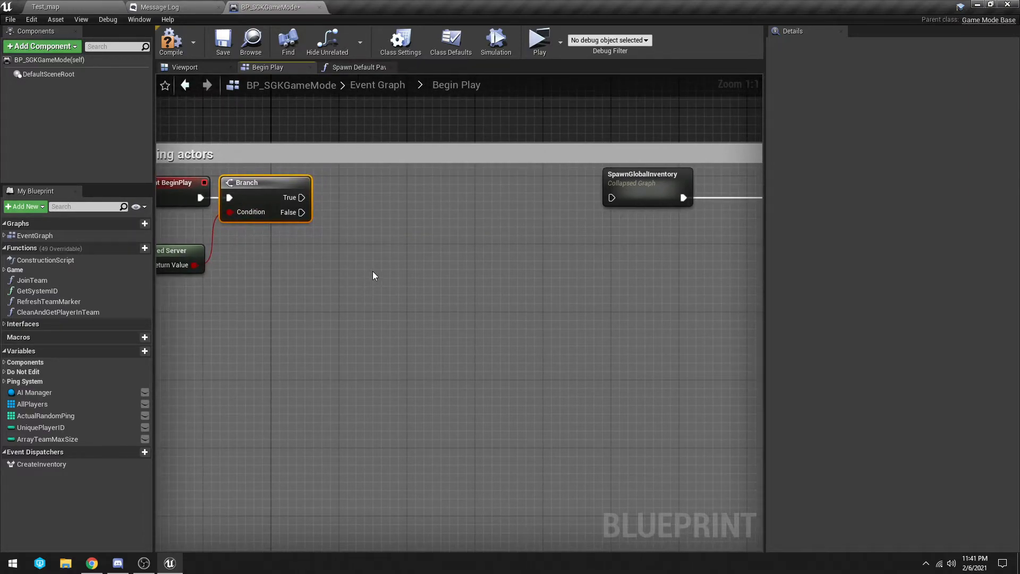
left_click_drag(309, 201, 390, 256)
Step: Add Create Advanced Session on Branch True and wire False to SpawnGlobalInventory
type("create sess")
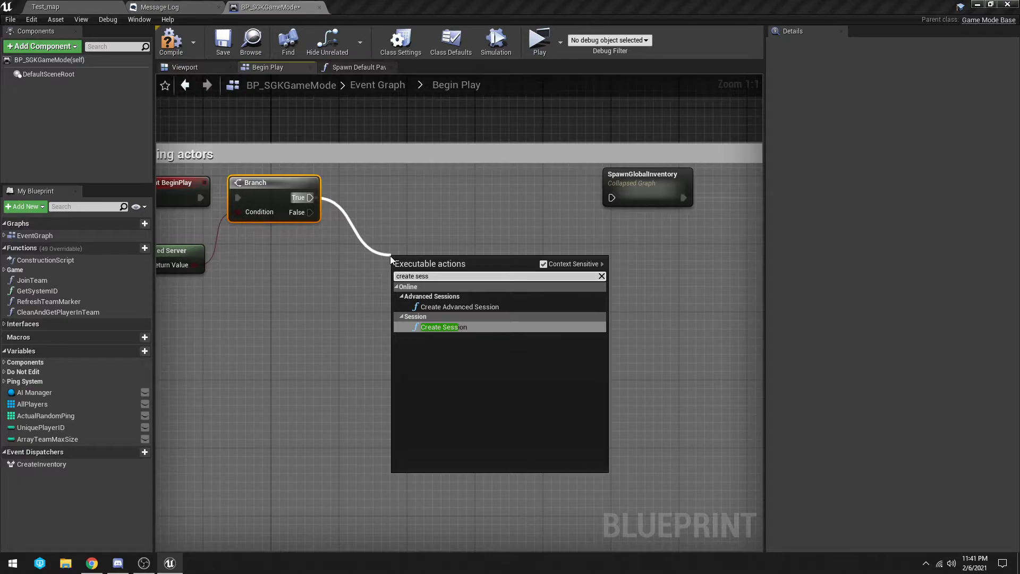
key("Up")
key("Return")
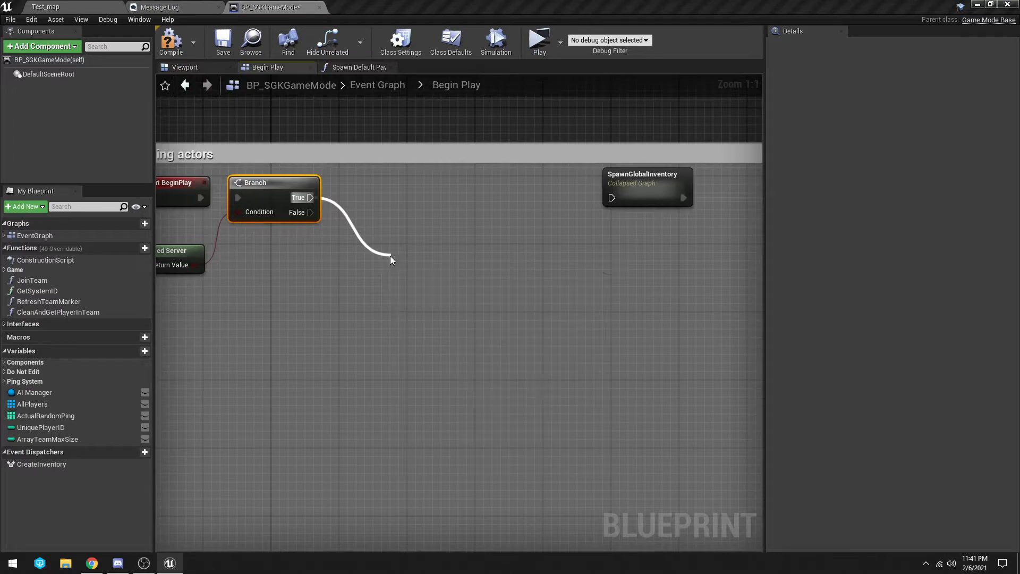
left_click_drag(487, 274, 437, 231)
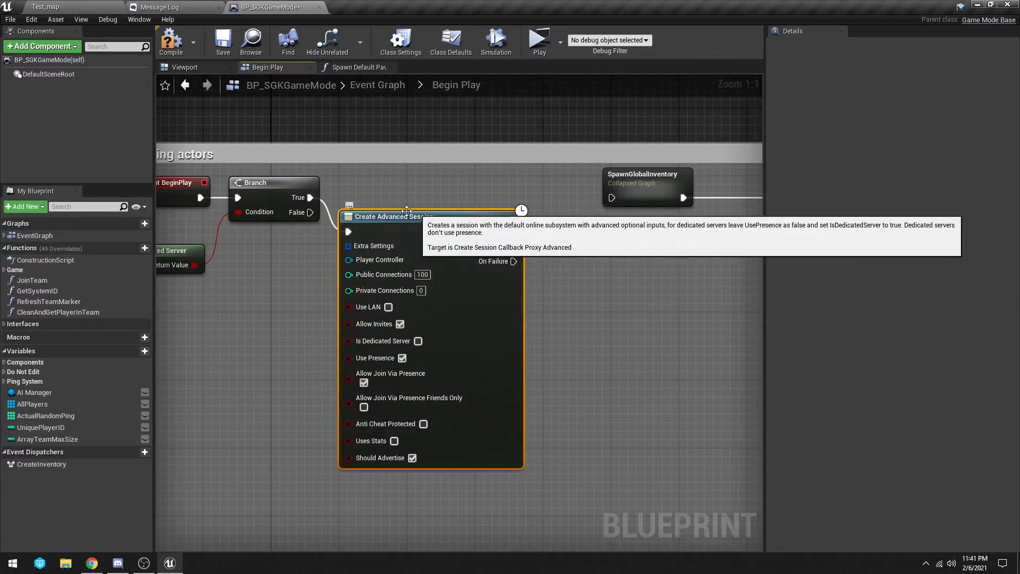
left_click_drag(308, 212, 612, 198)
left_click_drag(498, 195, 658, 188)
left_click_drag(298, 219, 515, 207)
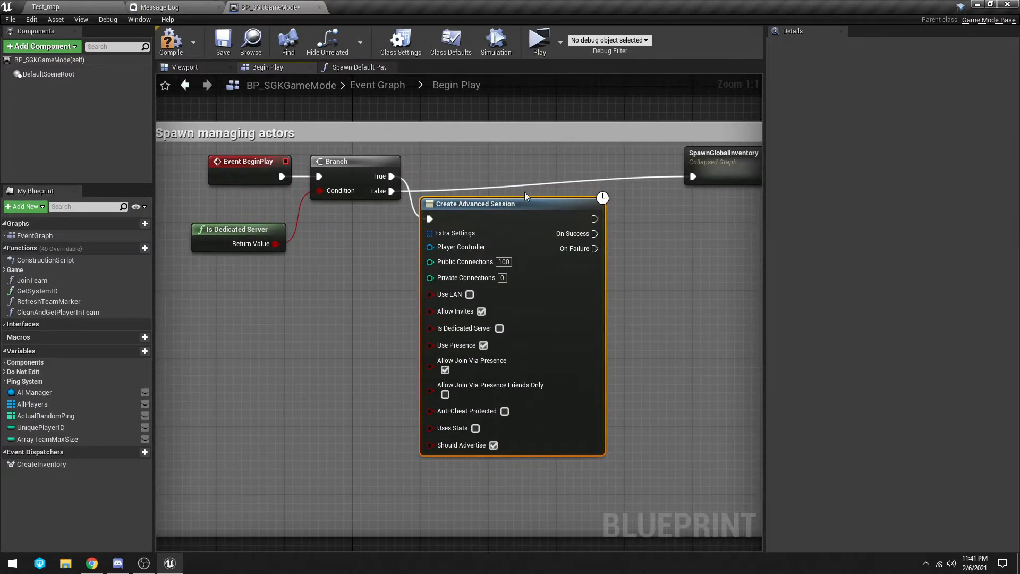
left_click_drag(521, 197, 521, 189)
Step: Make the session a dedicated server with Private Connections set to 100
left_click(336, 270)
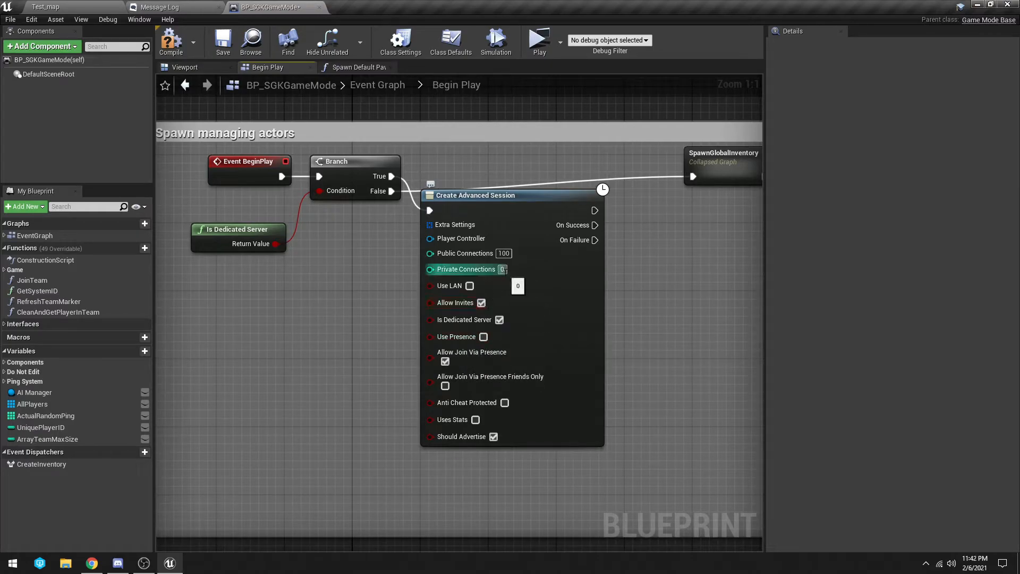
type("100")
key("Return")
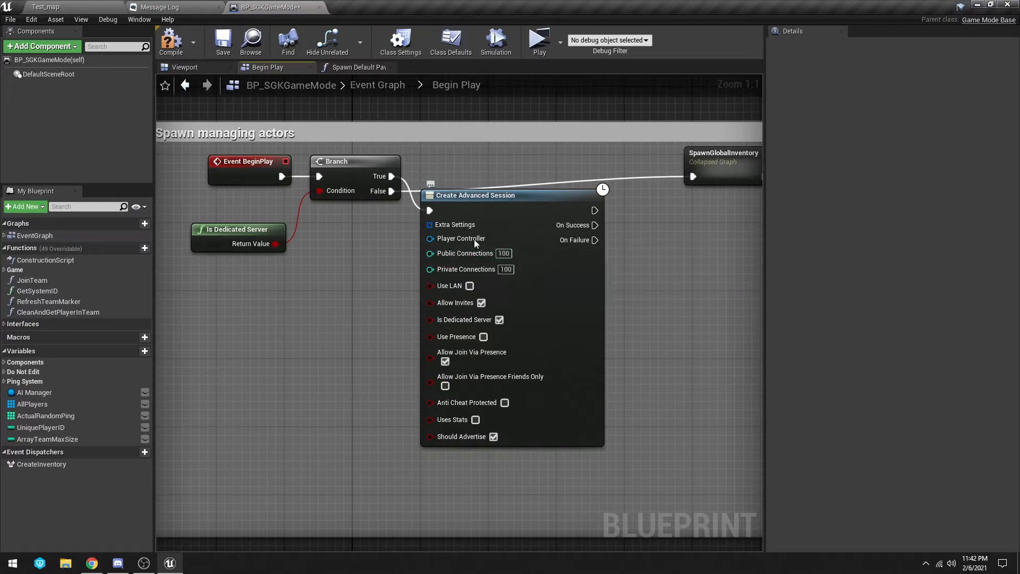
left_click_drag(631, 234, 570, 228)
left_click_drag(488, 206, 479, 223)
left_click_drag(585, 243, 481, 233)
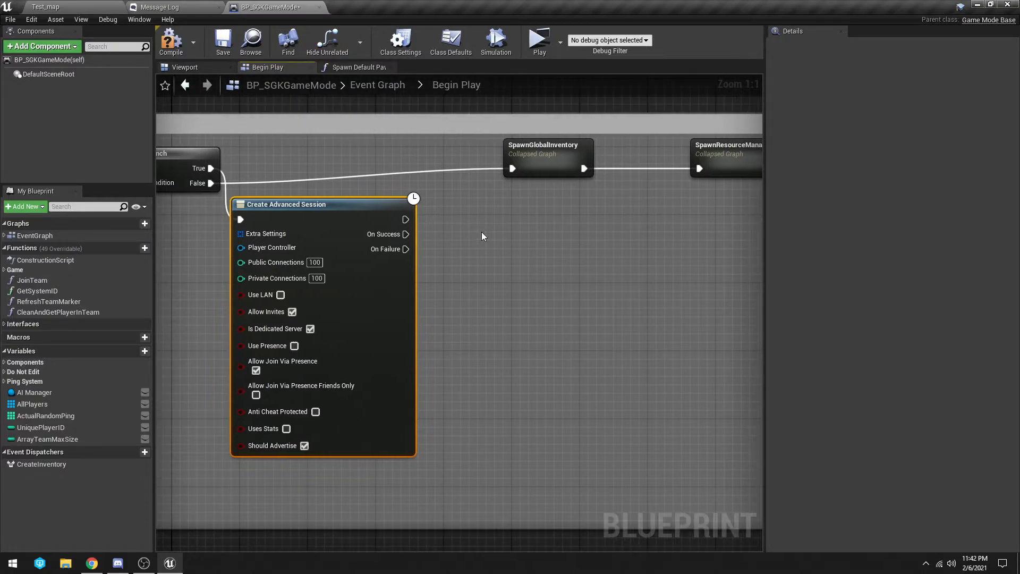
Step: Wire On Success into a new Print String node that prints 'CREATED SERVER!!'
right_click(482, 233)
type("print")
key("Return")
left_click_drag(405, 234, 501, 222)
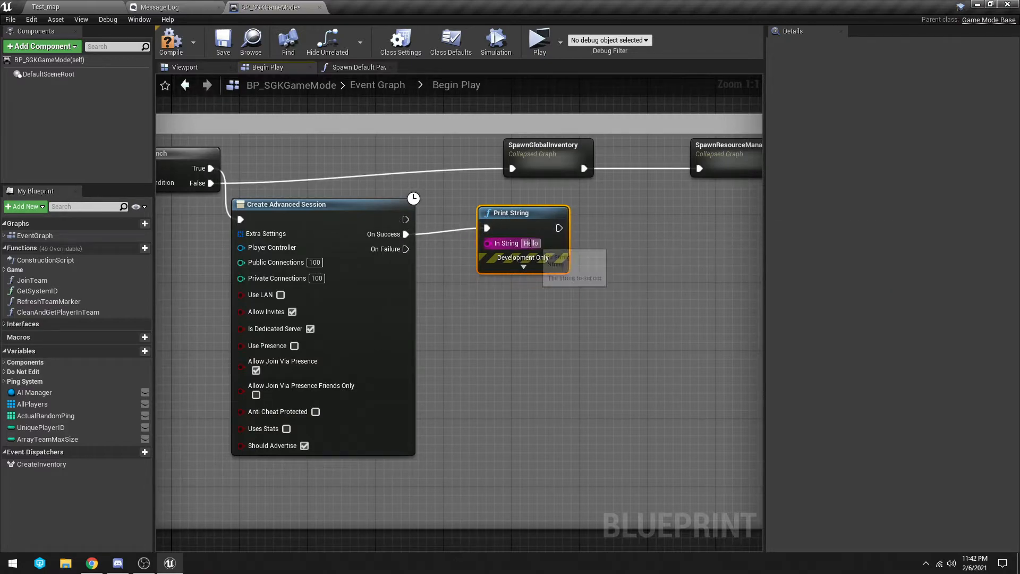
right_click(661, 251)
type("CREAT")
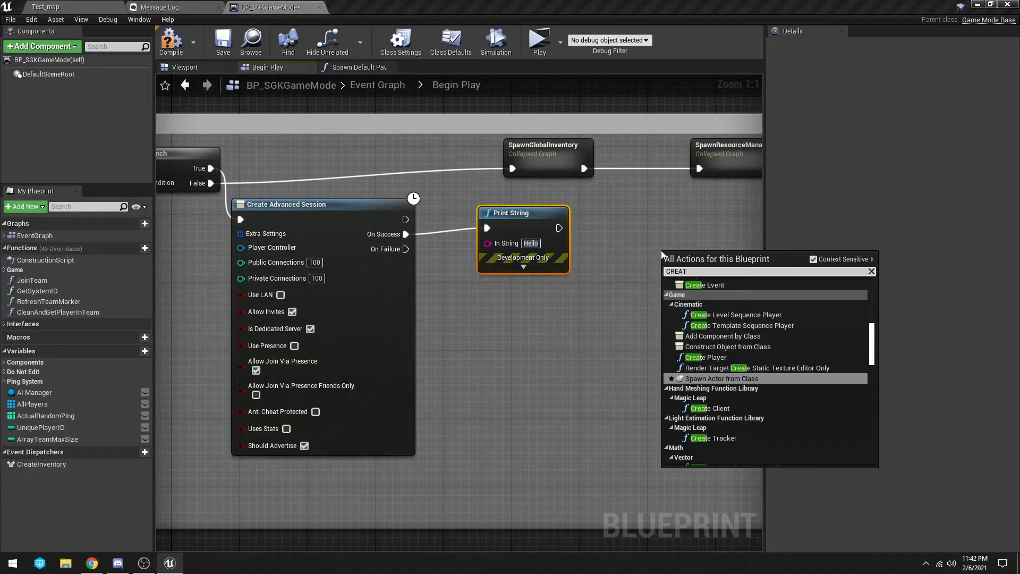
left_click(615, 245)
left_click(538, 244)
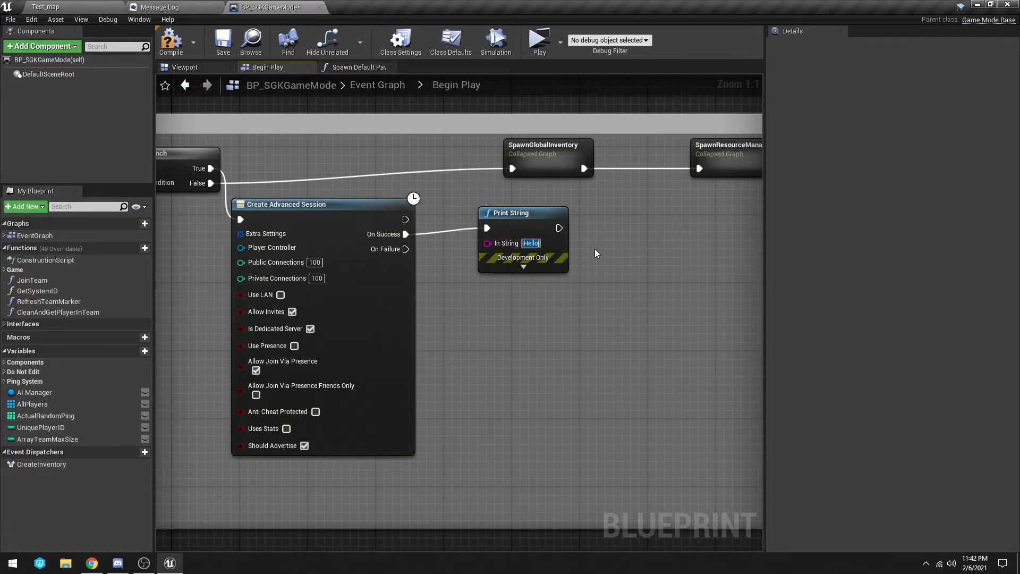
type("cREATED SERVER!!")
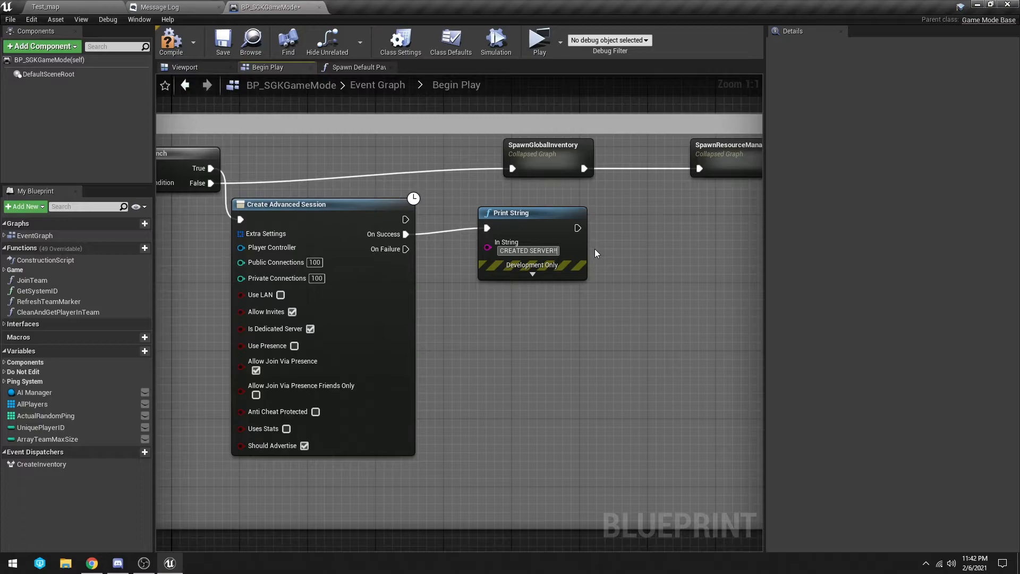
left_click_drag(521, 228, 565, 213)
Step: Duplicate the Print String, wire it to On Failure, and set its message to 'DID NOT CREATE SERVER'
key("ctrl+c")
key("ctrl+v")
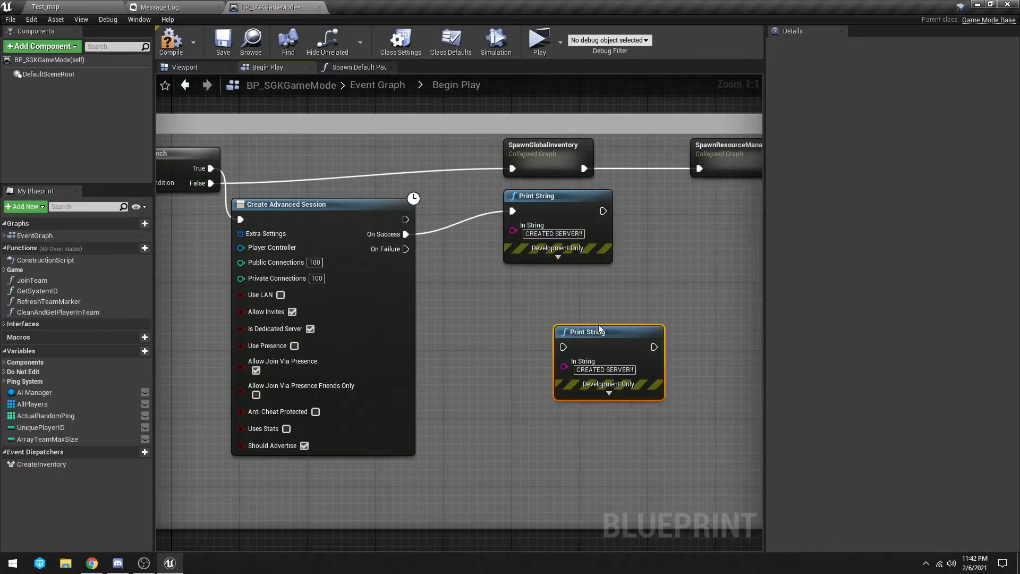
left_click_drag(605, 327, 545, 276)
left_click_drag(406, 249, 502, 296)
left_click(546, 319)
type("N")
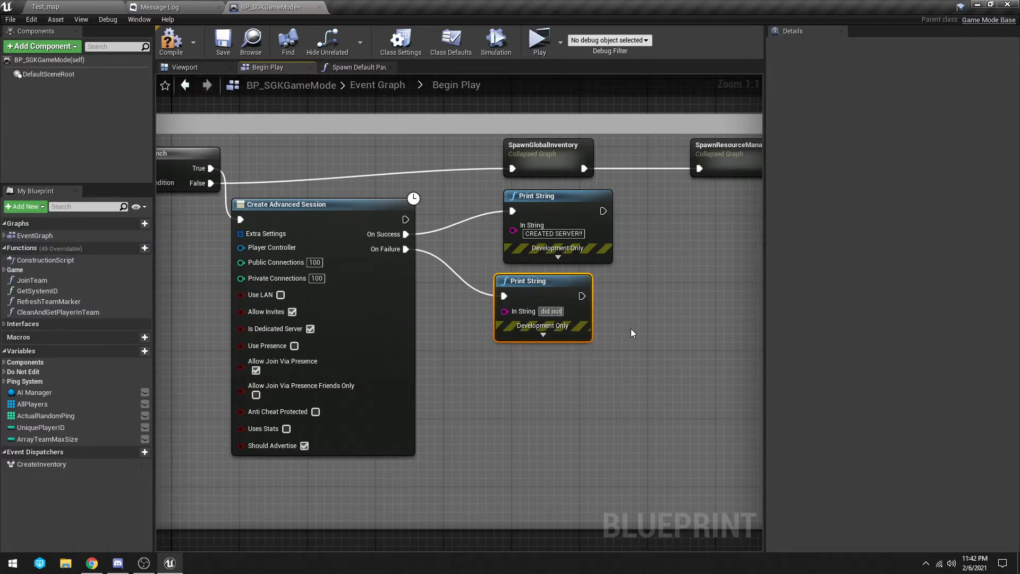
type("OT CR")
key("BackSpace")
key("BackSpace")
key("BackSpace")
key("BackSpace")
key("BackSpace")
key("BackSpace")
type("DID NOT C")
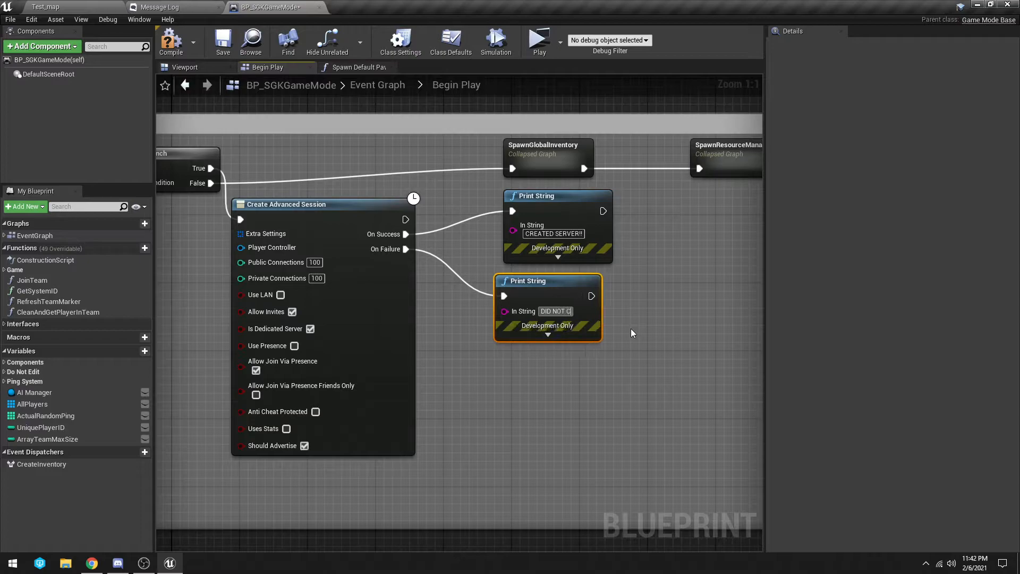
type("REATE SERVER")
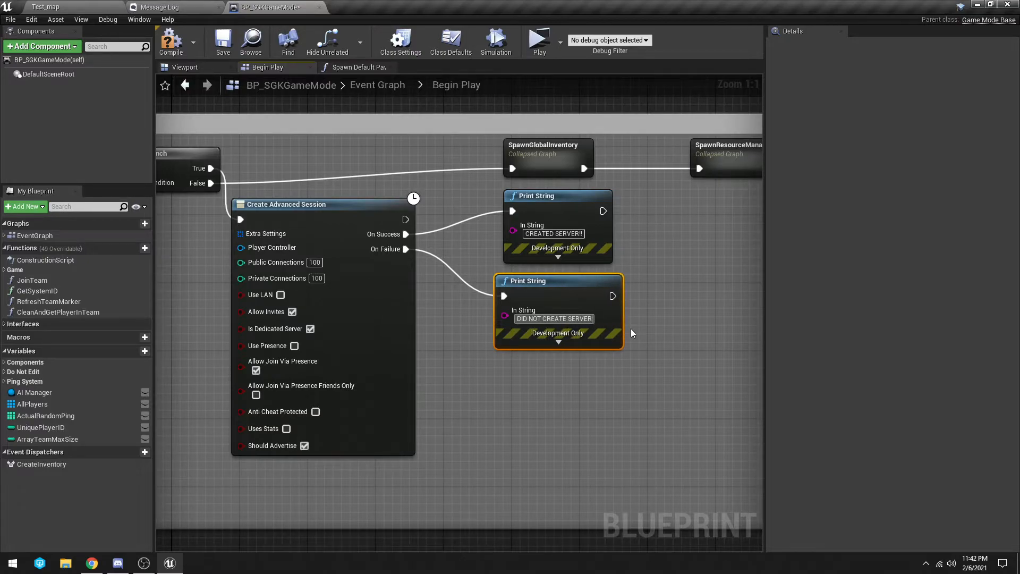
left_click(631, 332)
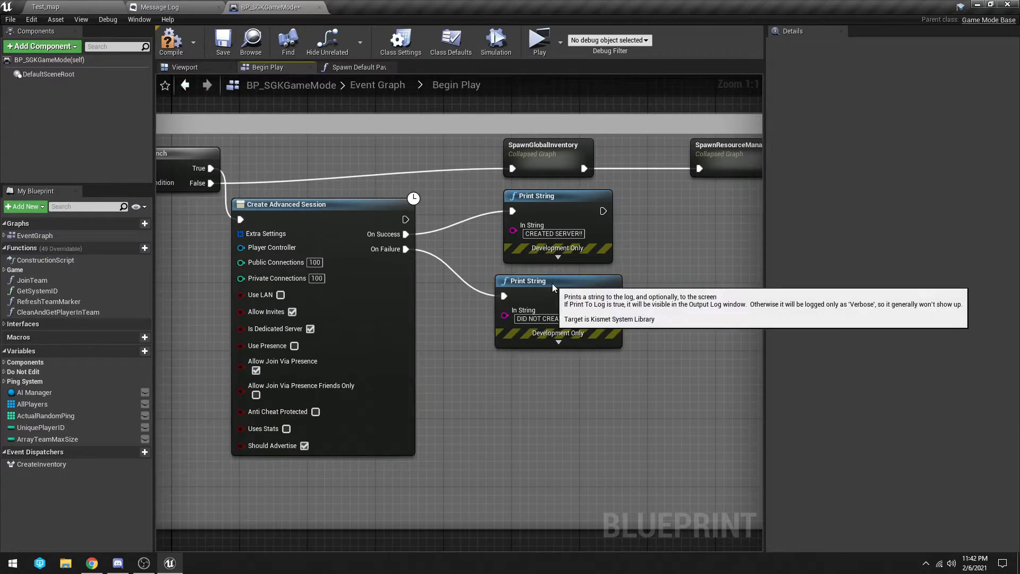
left_click_drag(468, 325, 607, 291)
Step: Compile BP_SGKGameMode with the new Create Advanced Session and Print String nodes
scroll(605, 286, "down", 2)
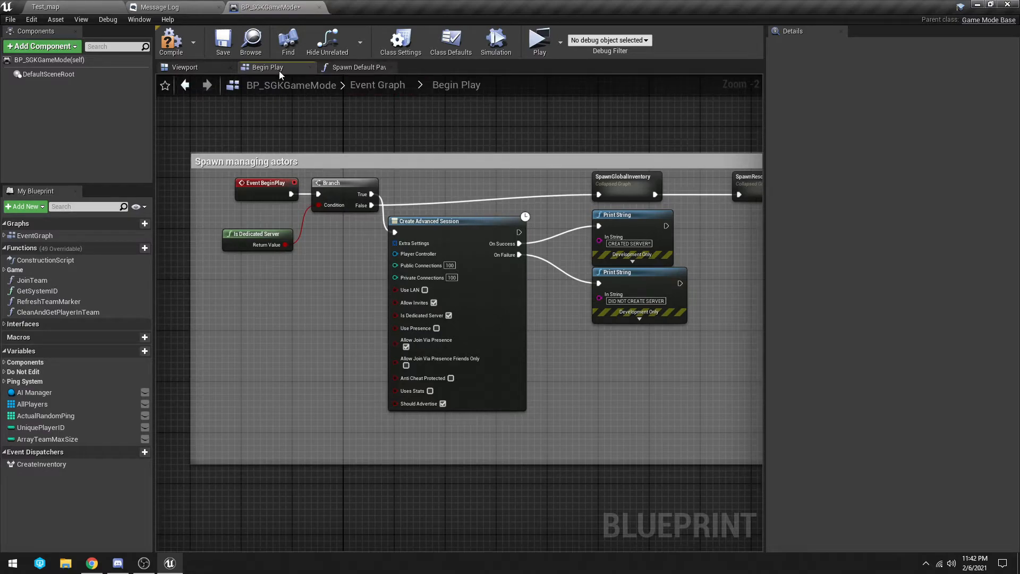
left_click_drag(457, 197, 433, 205)
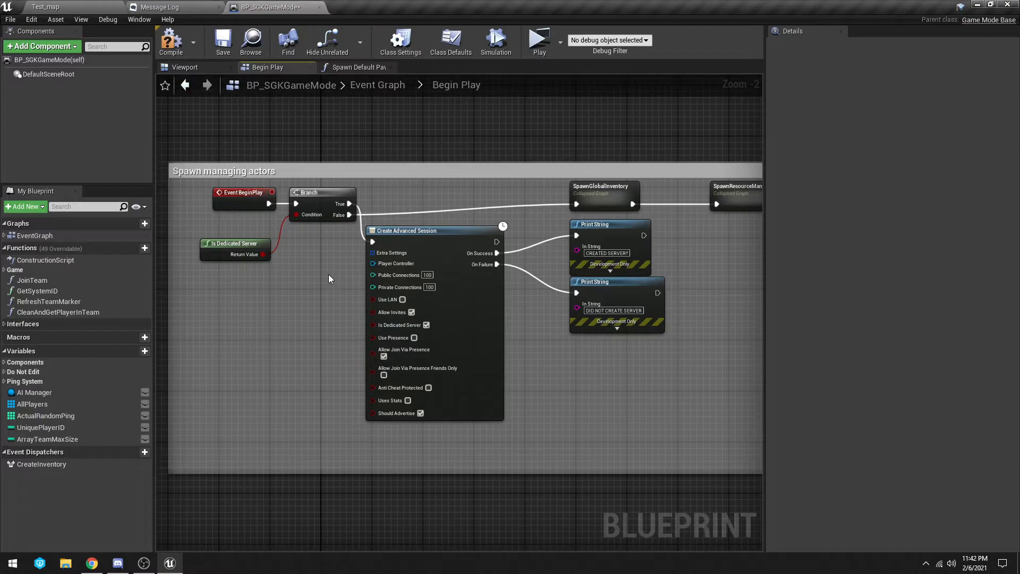
left_click(171, 41)
left_click_drag(336, 299, 366, 279)
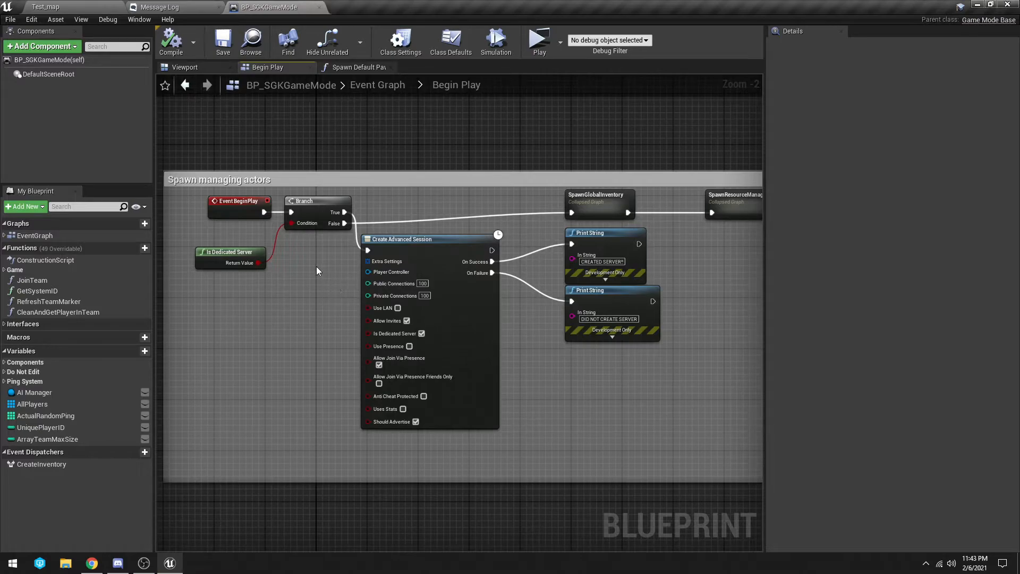
left_click_drag(329, 279, 406, 272)
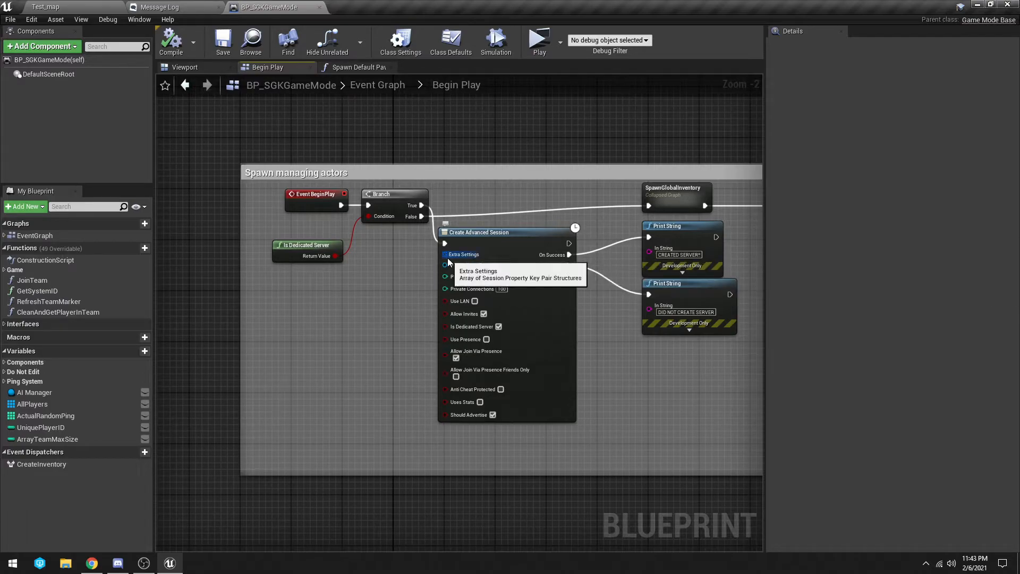
Step: Feed a new Make Array node into Create Advanced Session's Extra Settings
left_click_drag(447, 257, 423, 267)
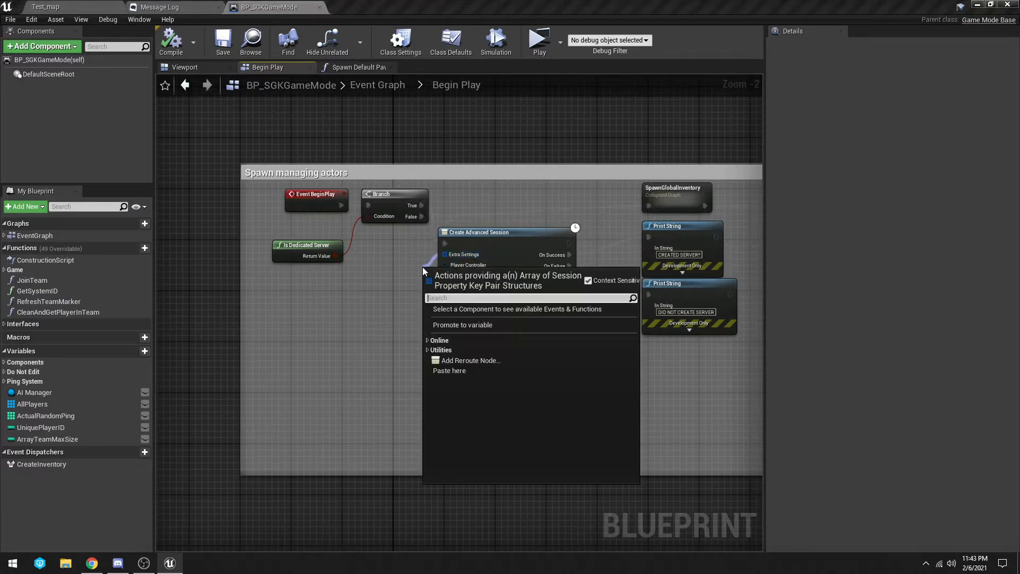
type("make")
key("Return")
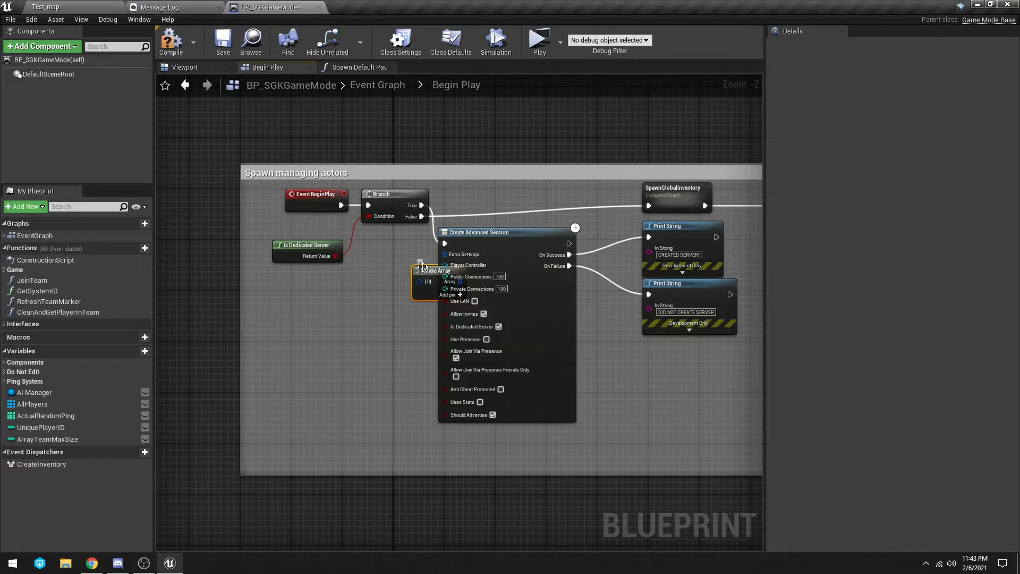
scroll(520, 246, "up", 2)
left_click_drag(520, 248, 465, 238)
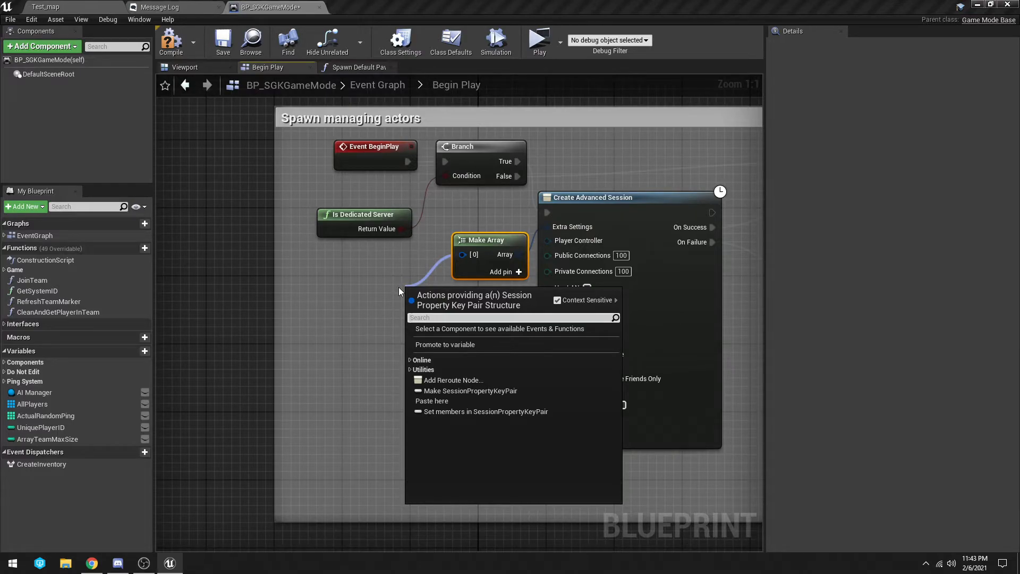
Step: Add a Make Literal Session Property String with Key 'GameName' and Value 'Survival' to the array
type("make")
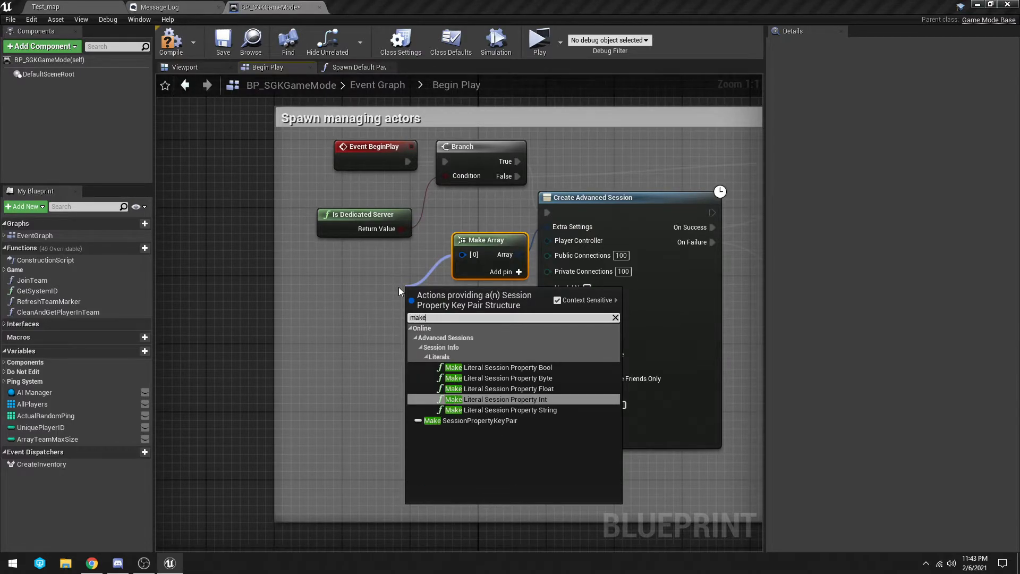
type(" liter")
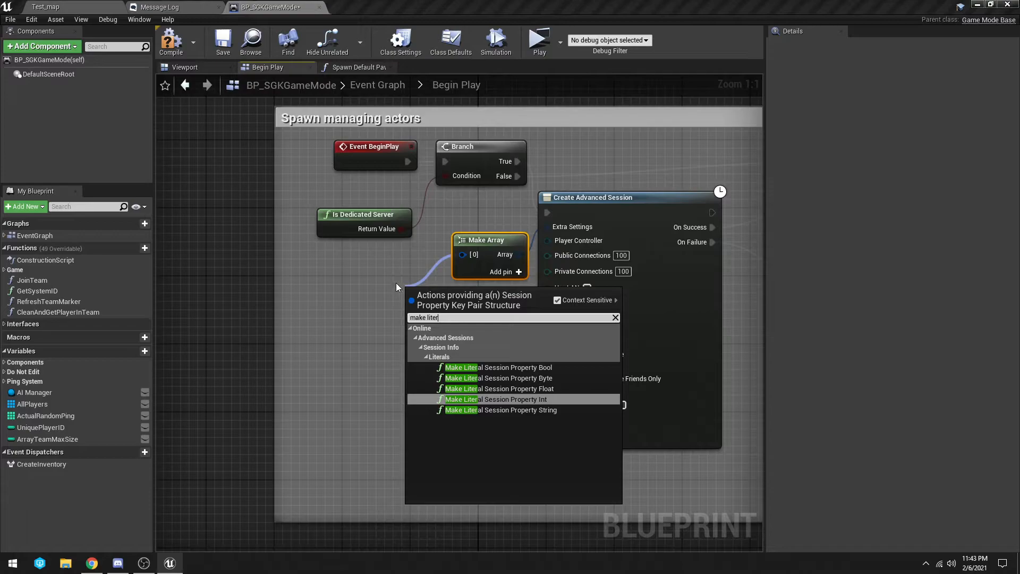
left_click(493, 411)
left_click_drag(462, 306, 359, 266)
left_click(335, 264)
type("GameName")
left_click(340, 279)
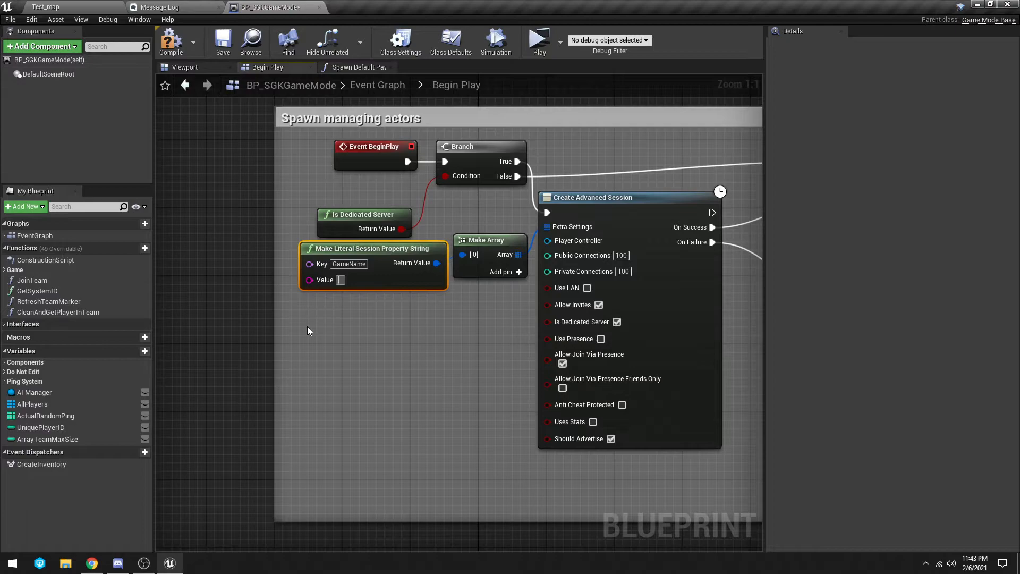
type("Survival")
left_click(309, 326)
left_click_drag(414, 328, 327, 345)
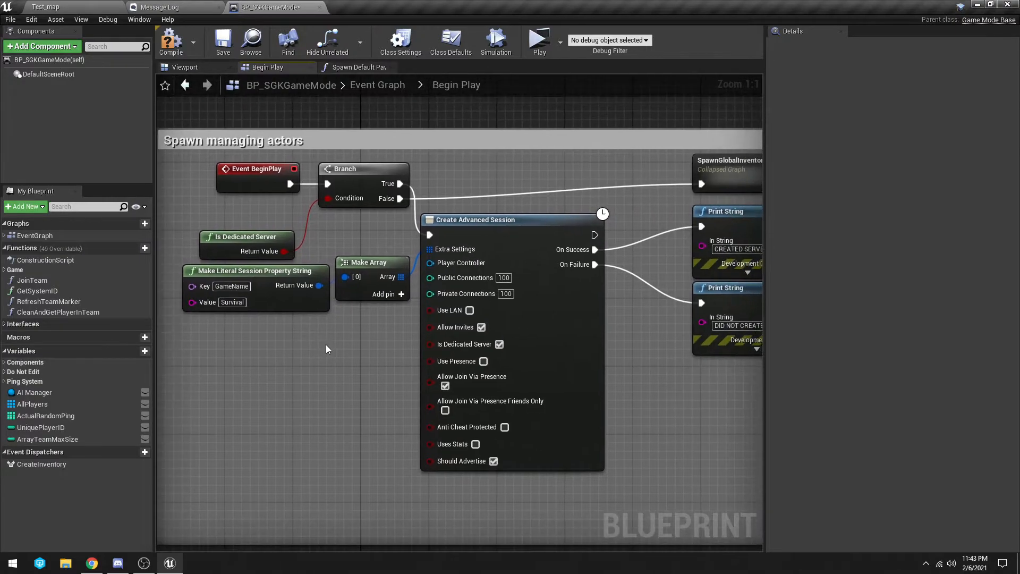
scroll(294, 296, "down", 2)
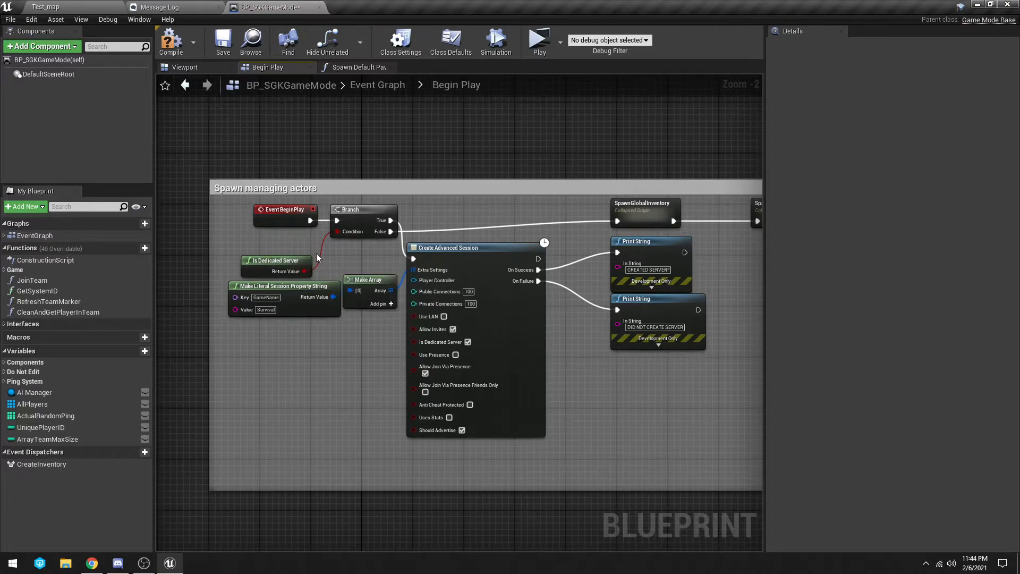
Step: Wire Create Advanced Session's exec output into SpawnGlobalInventory and recompile BP_SGKGameMode
left_click_drag(327, 242, 301, 238)
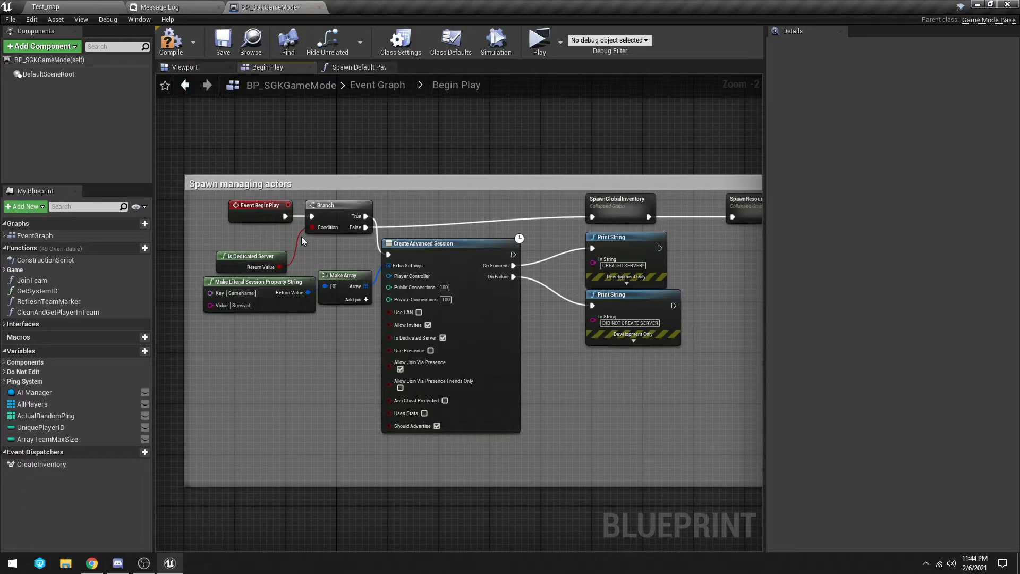
left_click_drag(317, 246, 223, 186)
left_click_drag(453, 187, 158, 206)
left_click_drag(507, 256, 159, 259)
mouse_move(759, 263)
left_mouse_down()
mouse_move(247, 275)
mouse_move(759, 257)
left_mouse_up()
left_click_drag(229, 290, 754, 258)
left_click_drag(173, 316, 553, 384)
left_click_drag(410, 410, 564, 361)
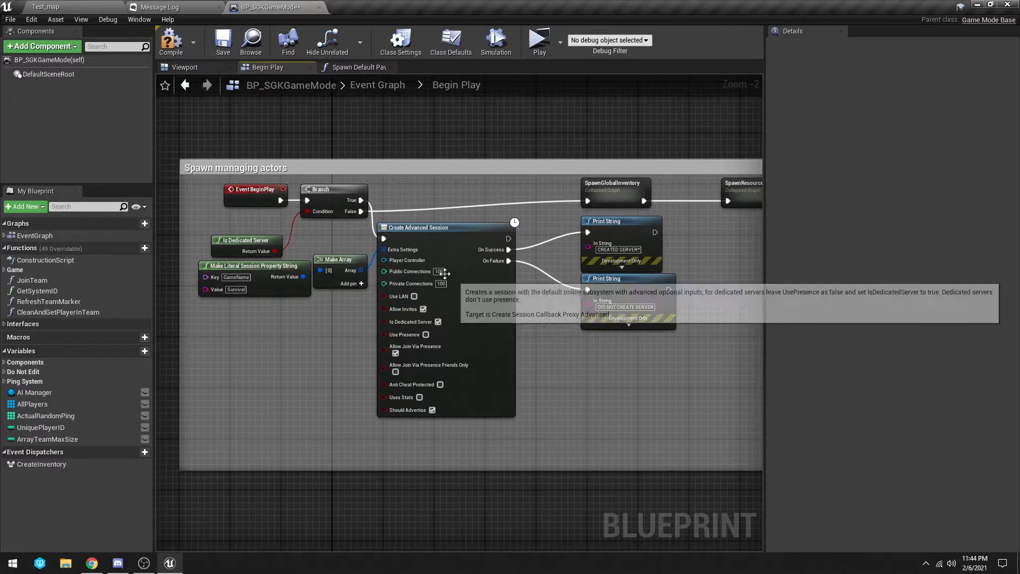
left_click_drag(508, 239, 588, 201)
left_click_drag(545, 324, 567, 306)
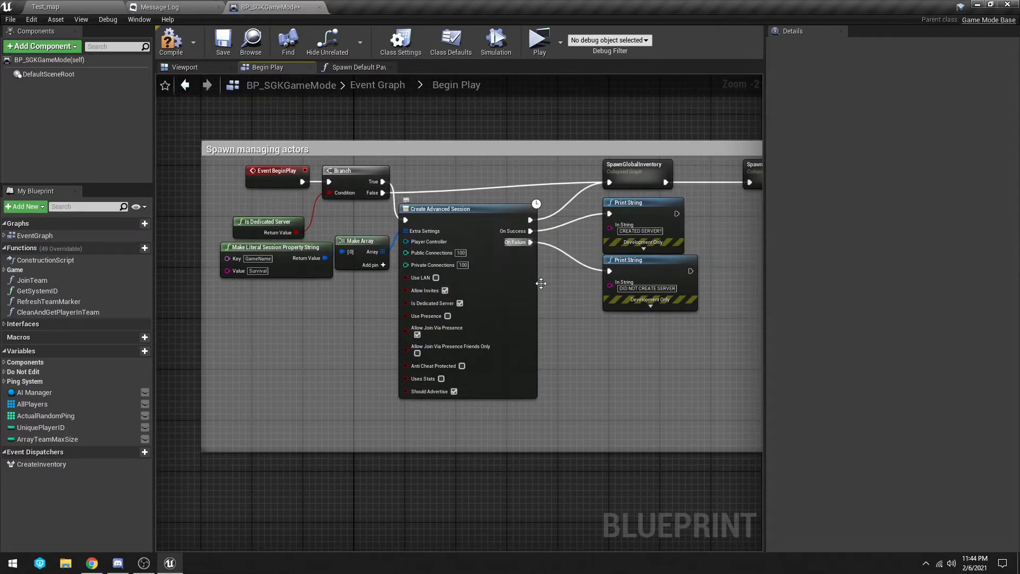
left_click_drag(567, 318, 558, 317)
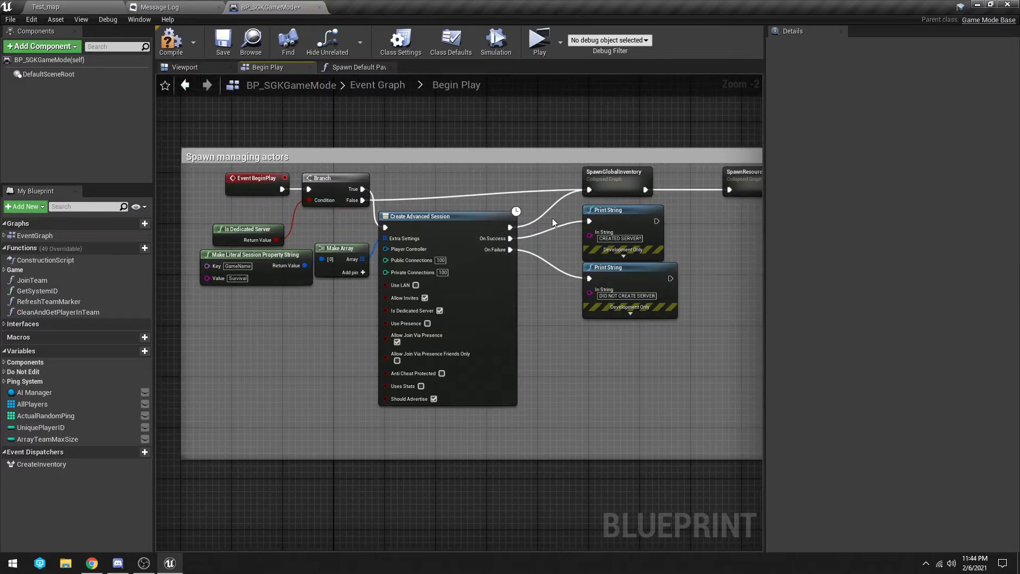
left_click_drag(524, 270, 541, 269)
left_click(171, 48)
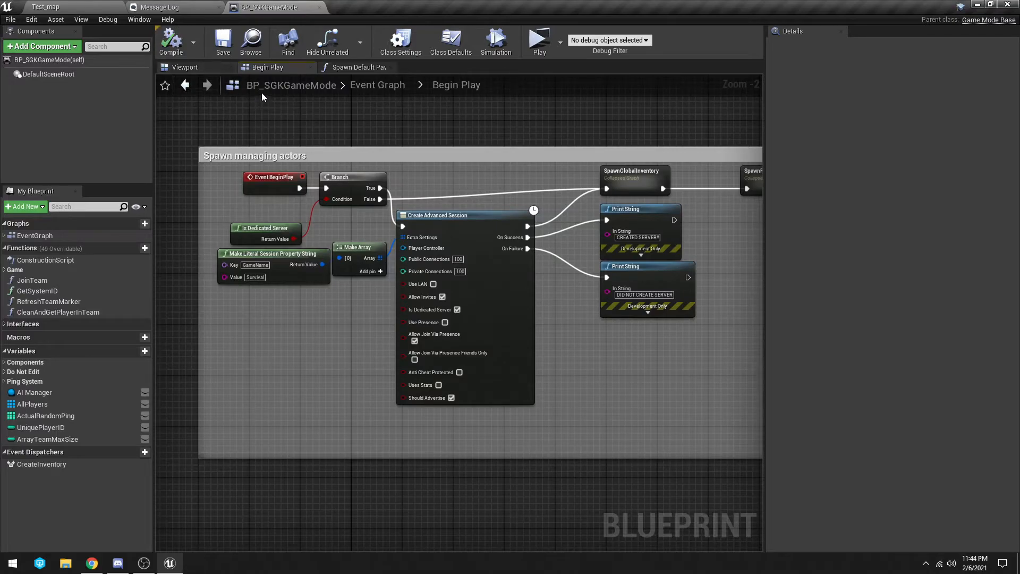
Step: Close the BP_SGKGameMode blueprint tab and return to the Test_map level editor
left_click(179, 7)
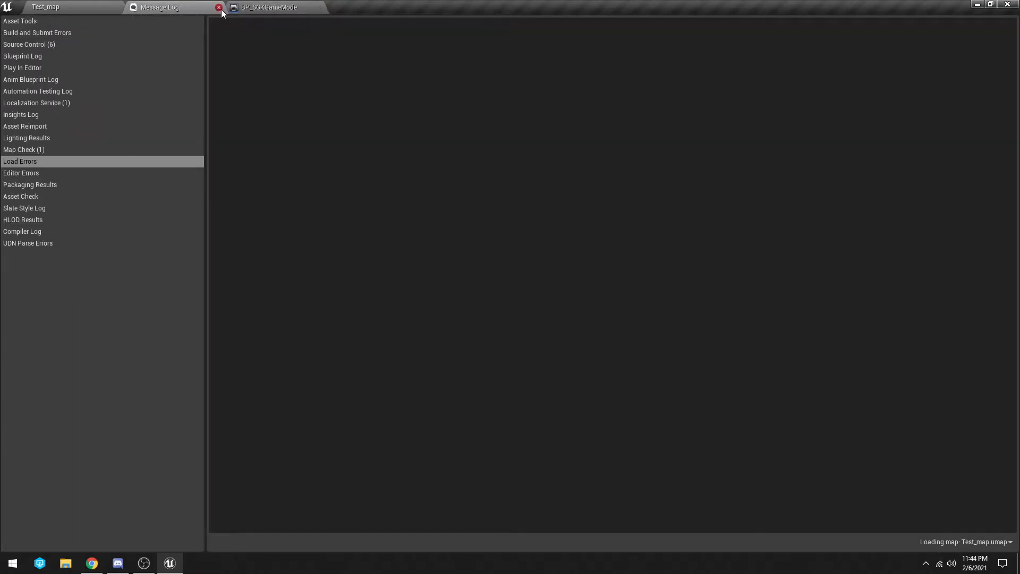
left_click(282, 7)
left_click(320, 7)
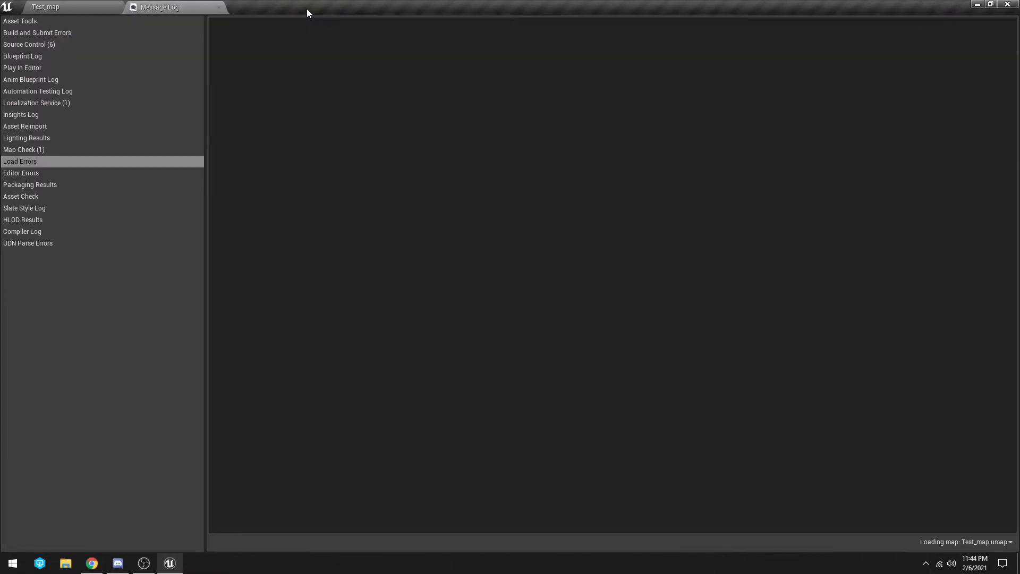
left_click(75, 7)
Step: Package the project for Linux into the Desktop\TestBuilds folder
left_click(10, 19)
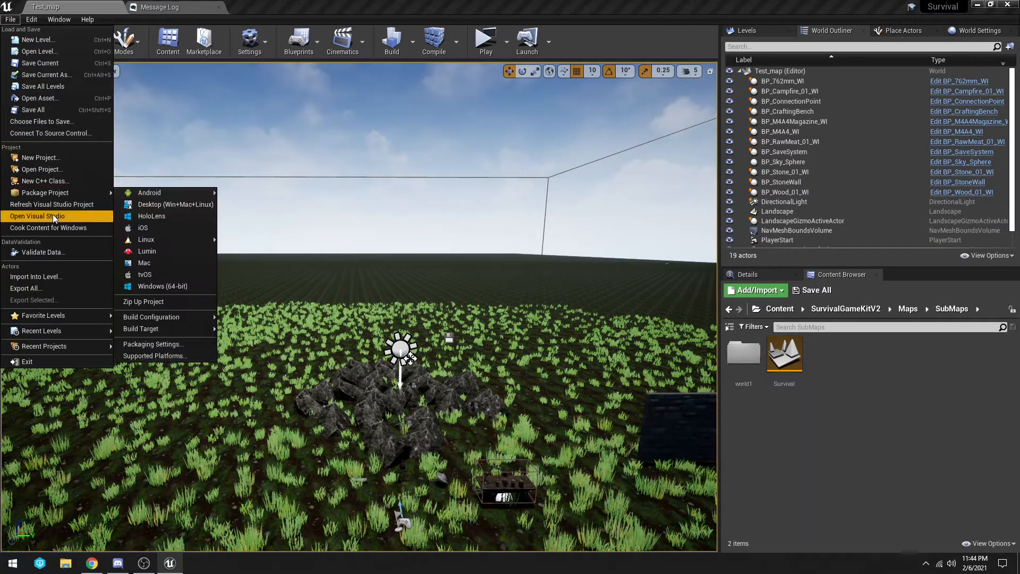
left_click(46, 110)
left_click(10, 19)
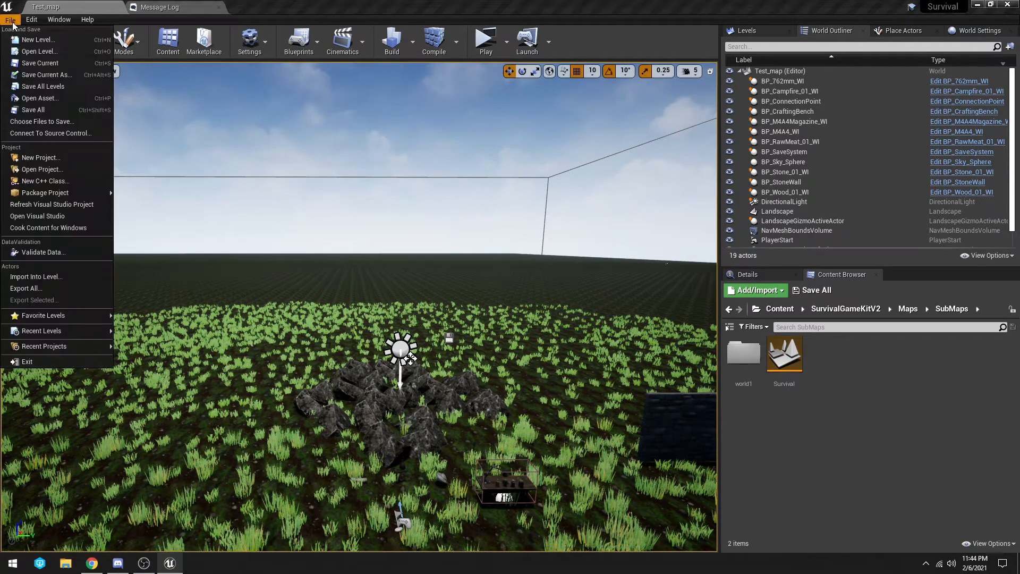
mouse_move(83, 193)
mouse_move(191, 327)
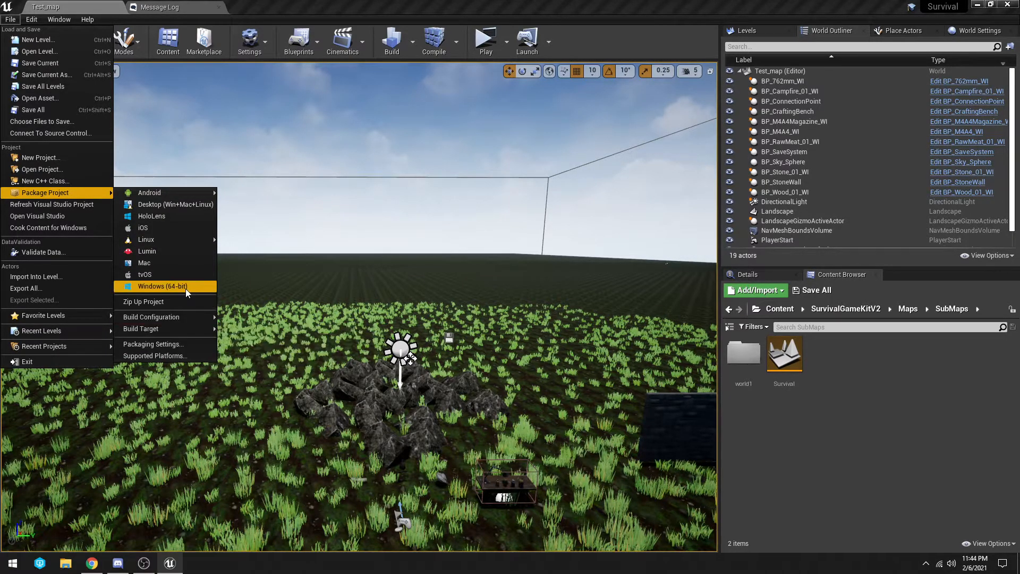
mouse_move(194, 239)
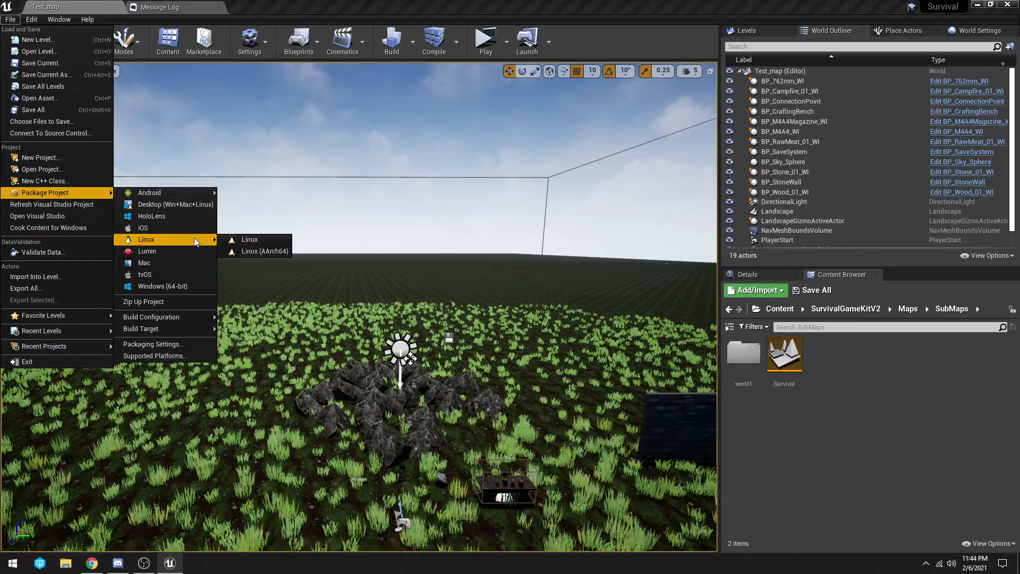
left_click(242, 239)
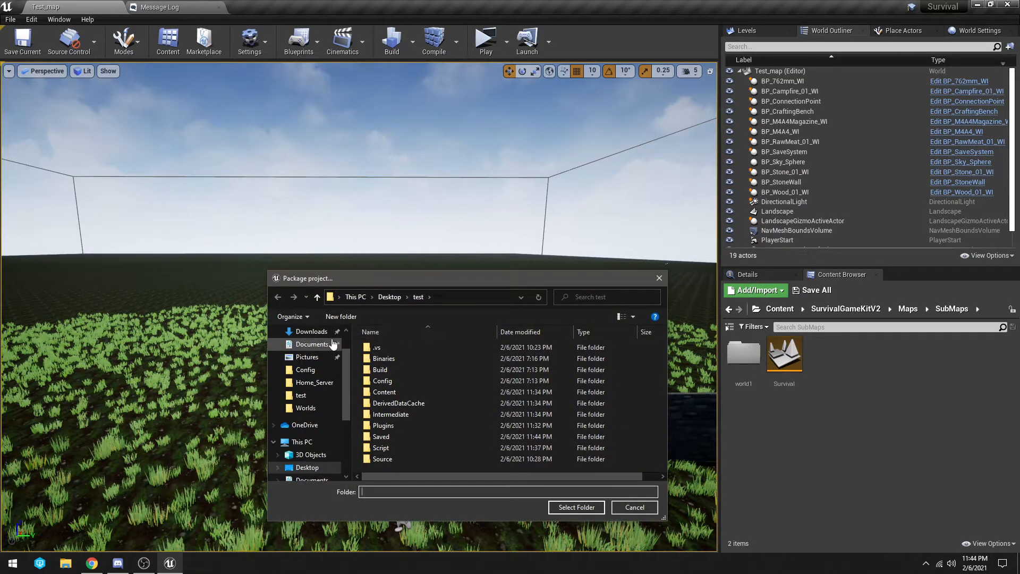
scroll(308, 345, "up", 2)
left_click(309, 353)
double_click(405, 410)
left_click(570, 507)
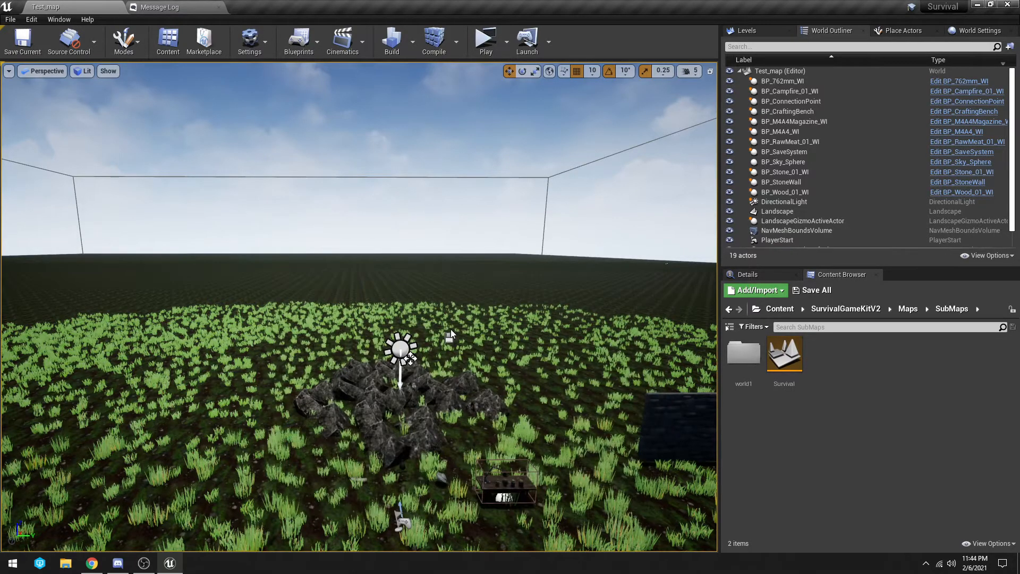
Step: Open the Output Log for the Linux packaging run and close the Message Log
left_click(170, 12)
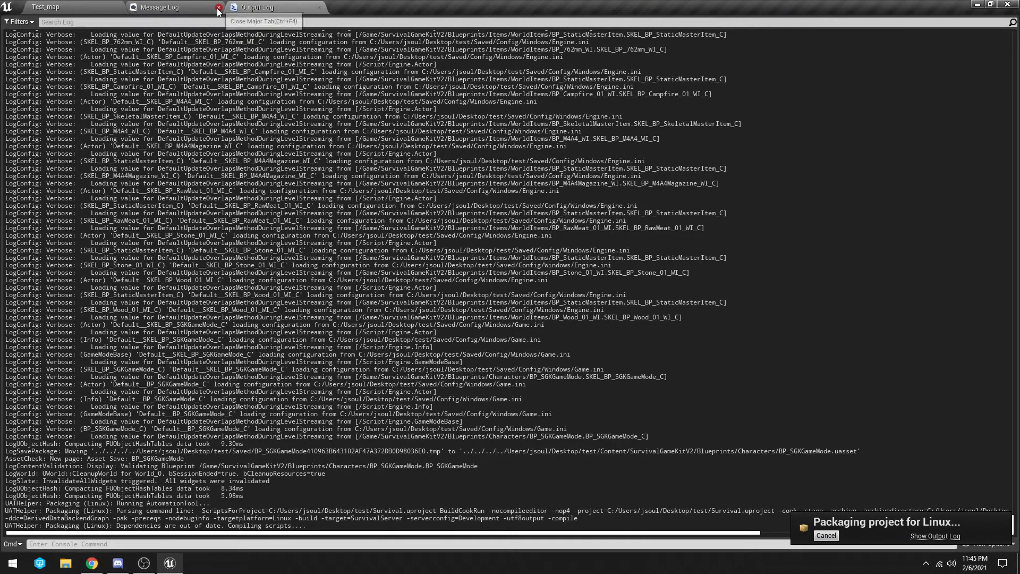
left_click(219, 7)
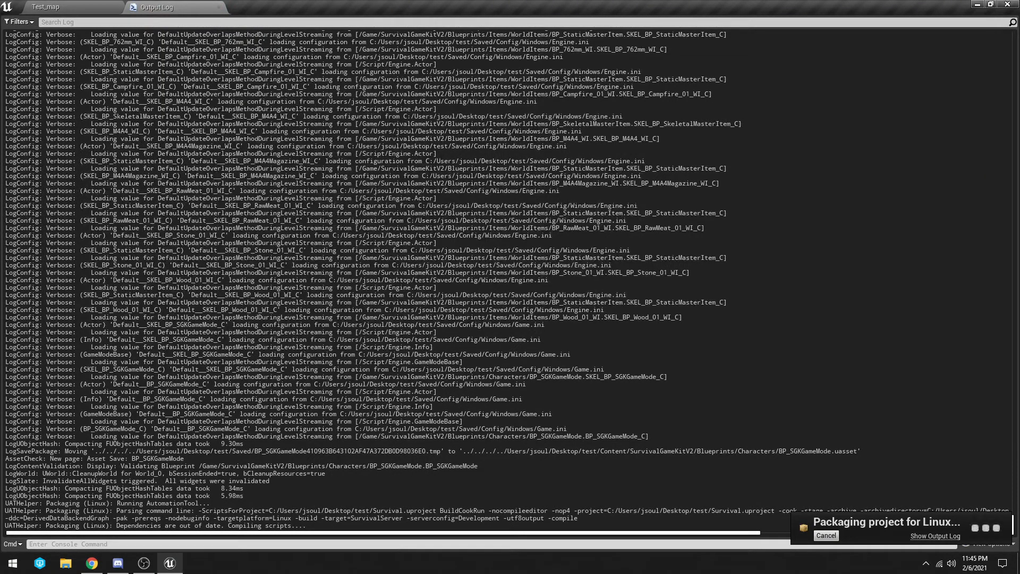
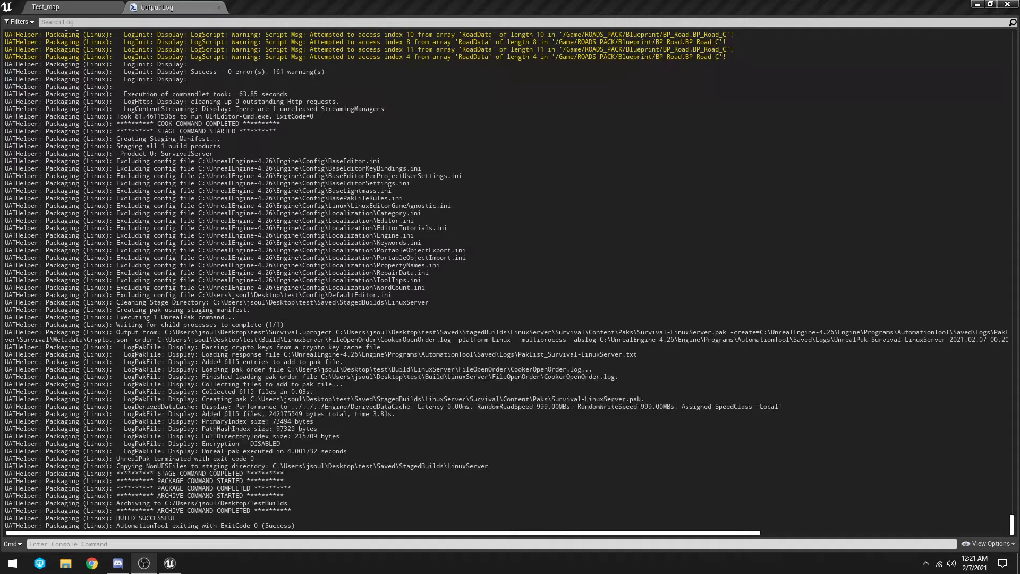
Step: Set the packaging build target to the Survival client in the Test_map editor
left_click(97, 5)
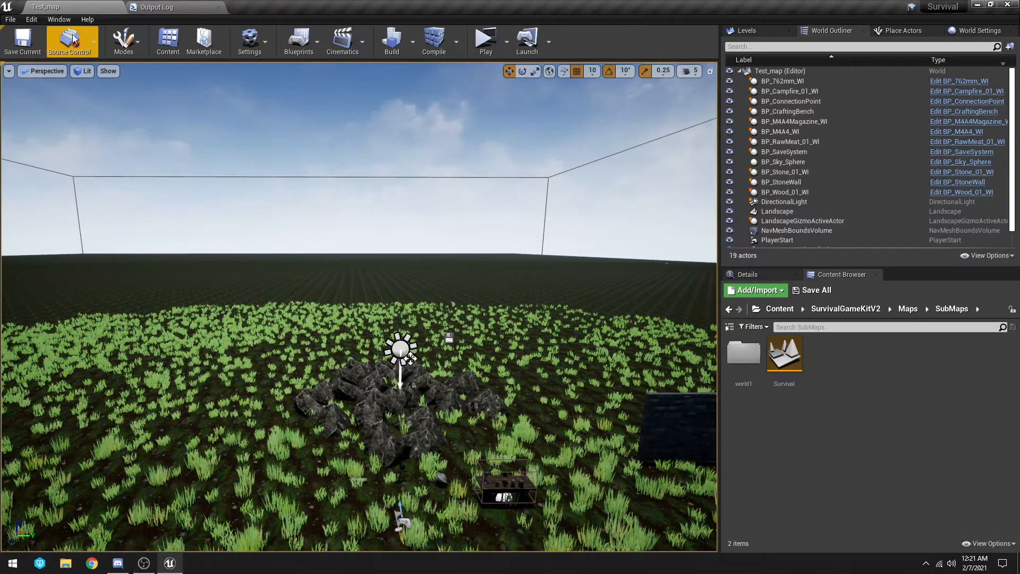
left_click(10, 19)
mouse_move(86, 188)
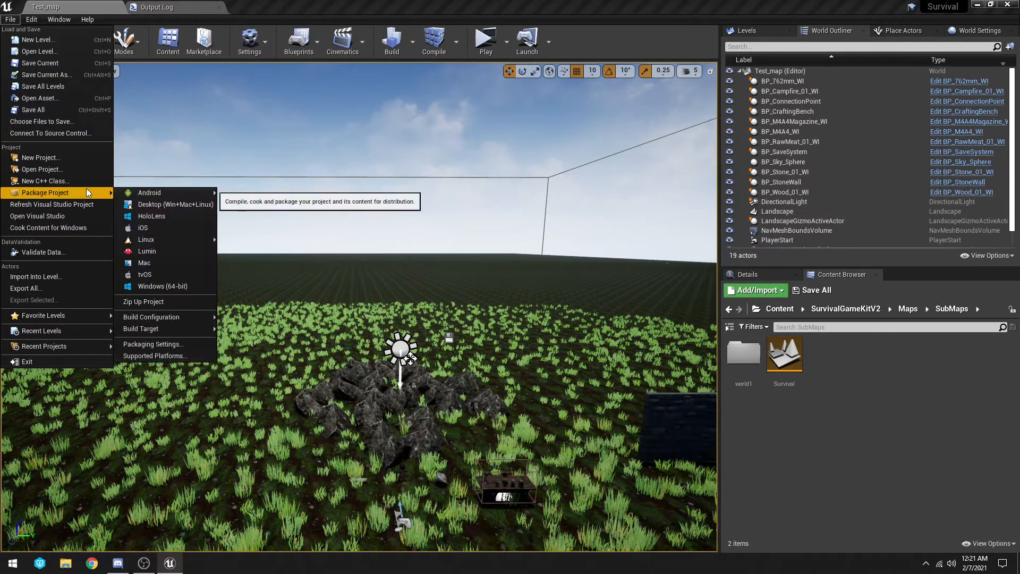
left_click(220, 328)
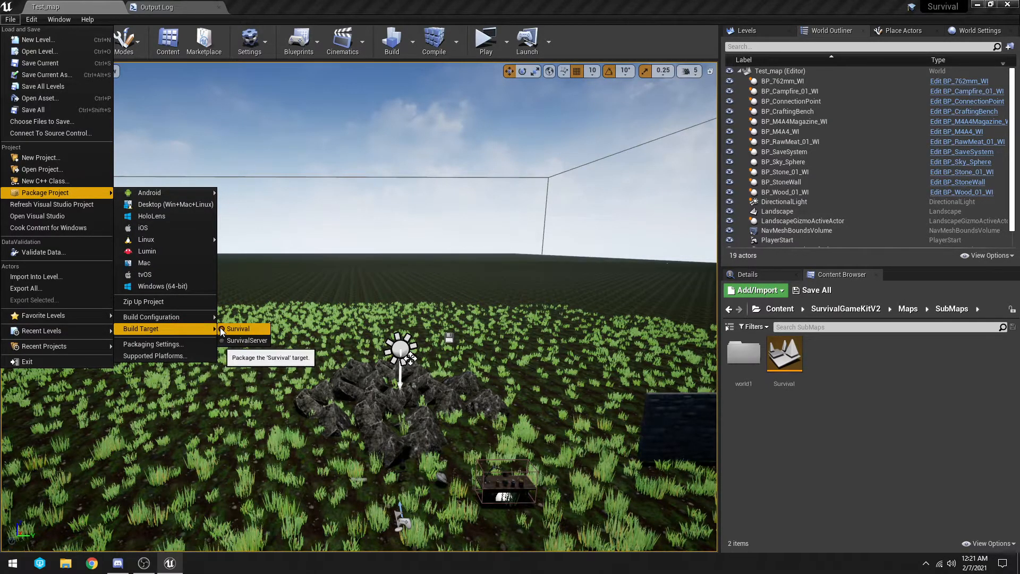
Step: Start a Windows (64-bit) package into the chosen folder, view its log, then cancel it
left_click(180, 288)
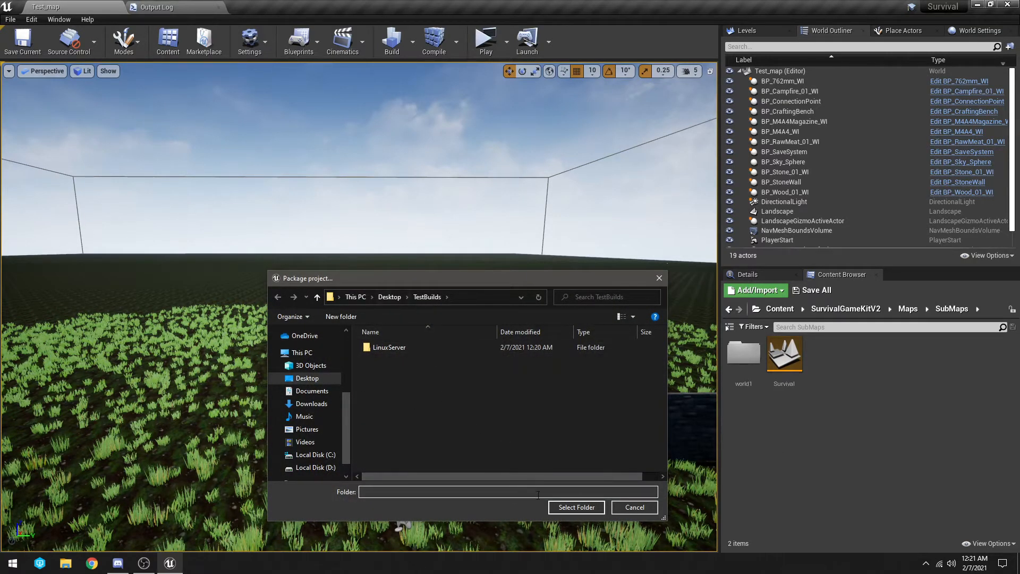
left_click(576, 508)
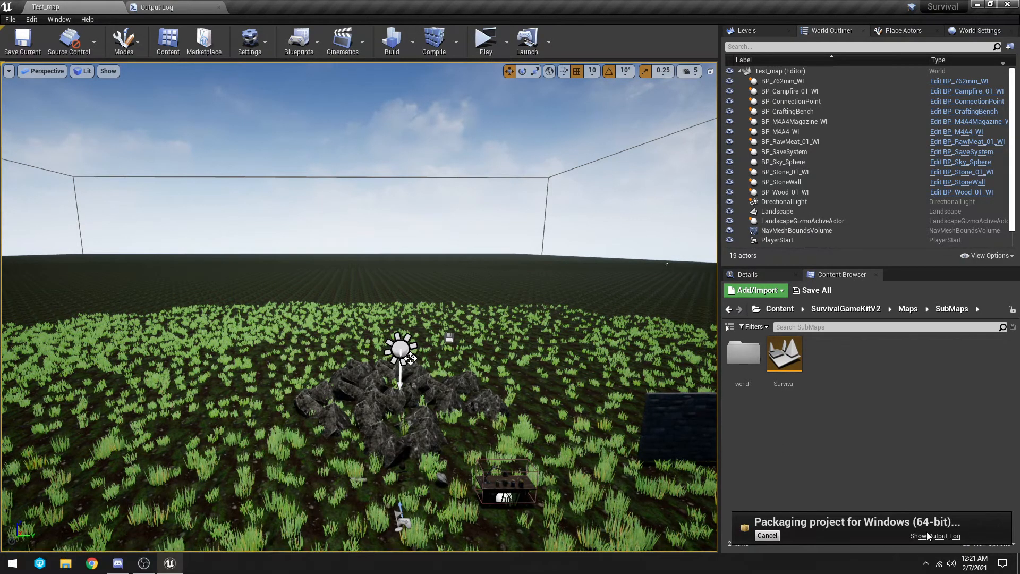
left_click(927, 541)
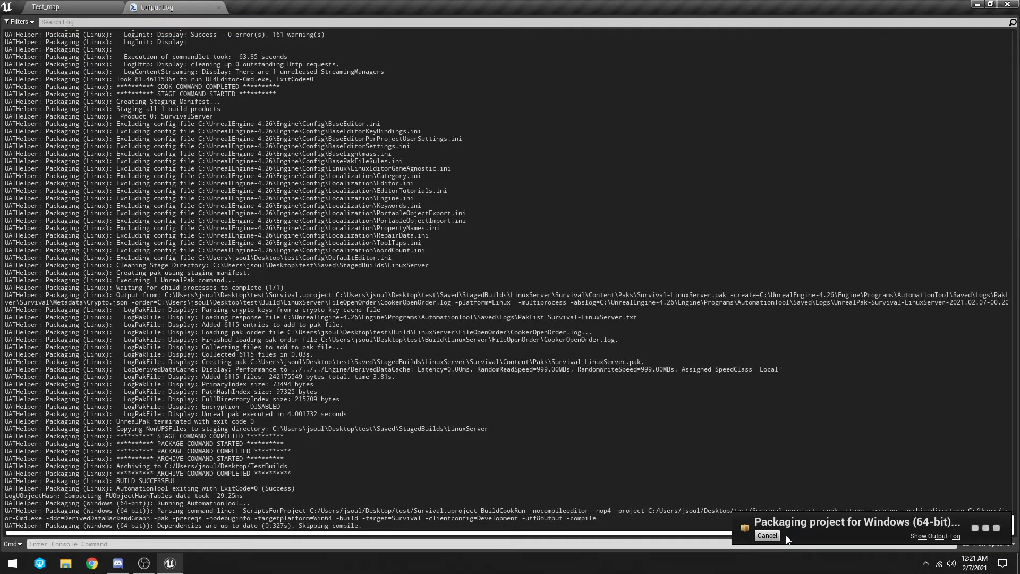
left_click(767, 535)
Step: Save the Test_map level and dismiss the asset check-out prompt
left_click(47, 7)
left_click(23, 40)
left_click(689, 380)
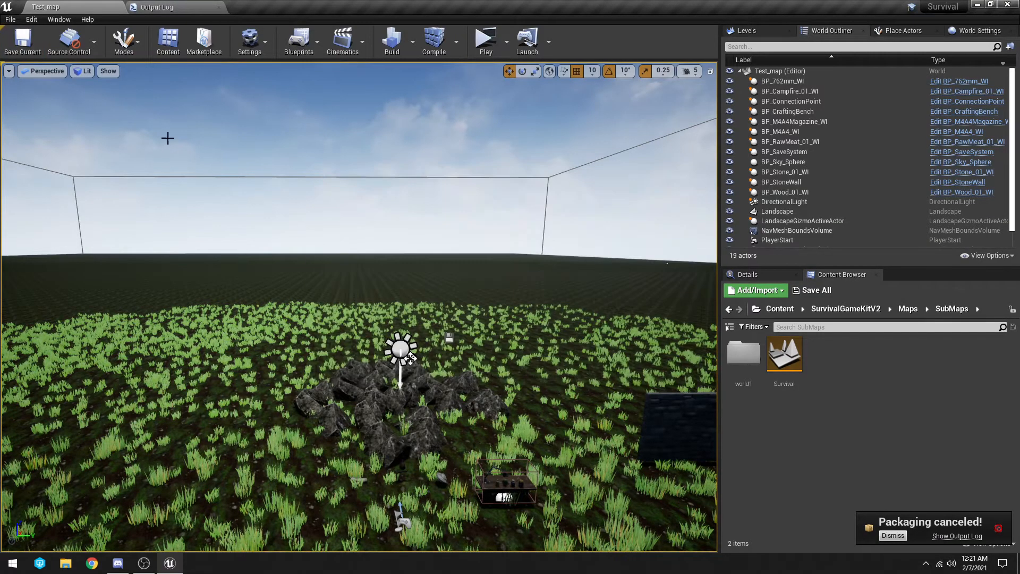
left_click(10, 19)
left_click(11, 20)
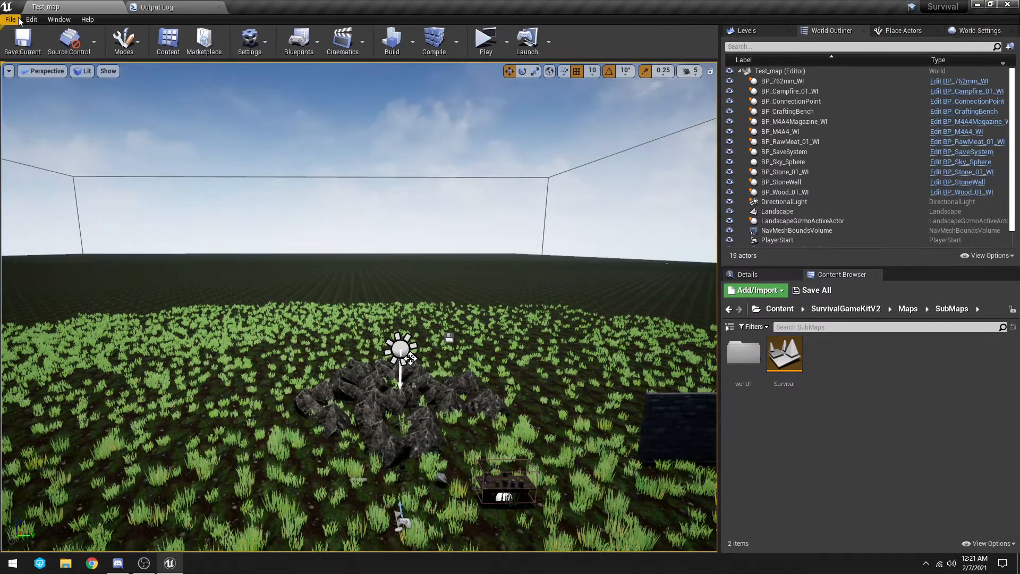
left_click(10, 20)
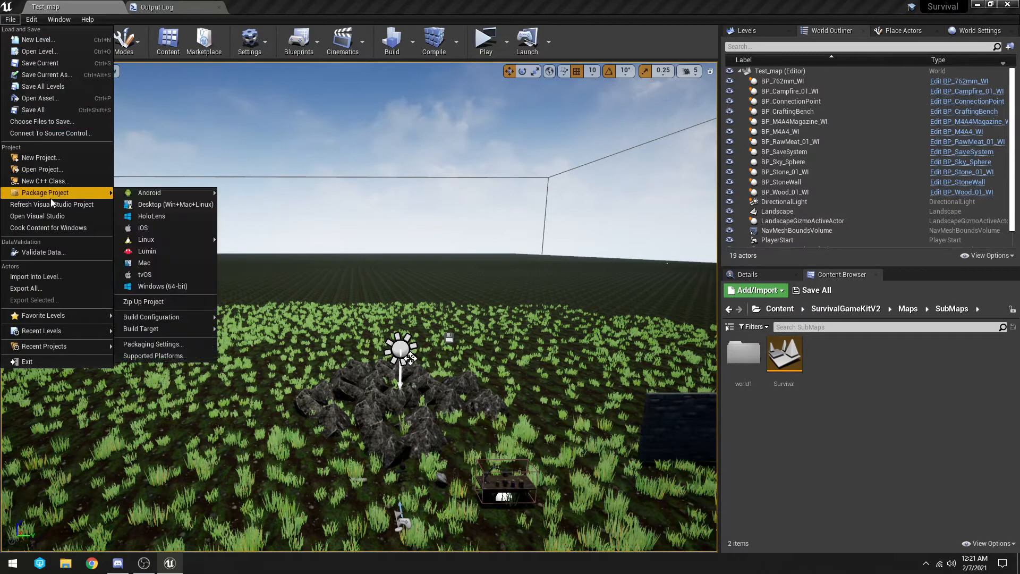
left_click(31, 20)
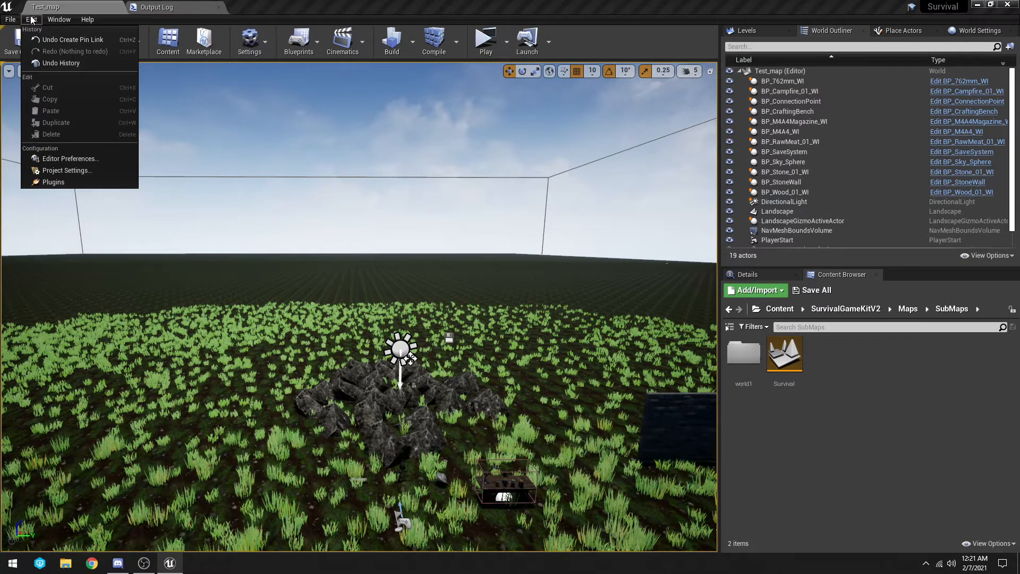
left_click(68, 170)
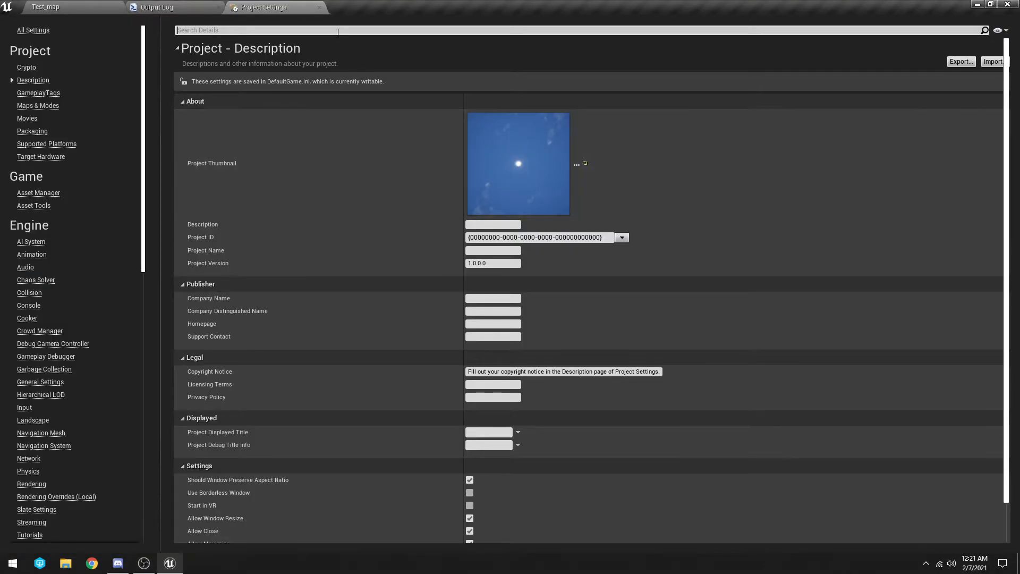
left_click(39, 132)
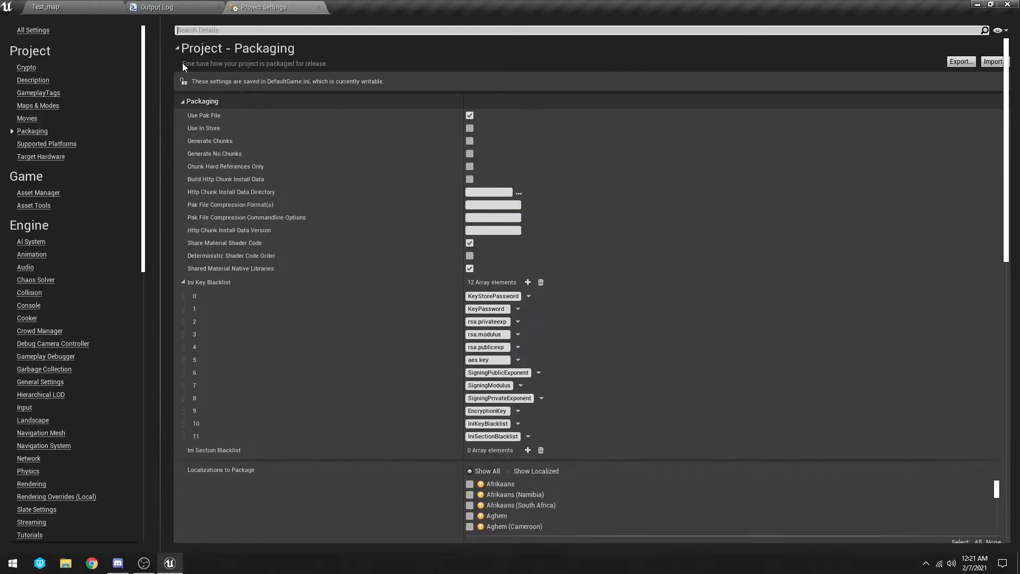
left_click(228, 29)
type("reb")
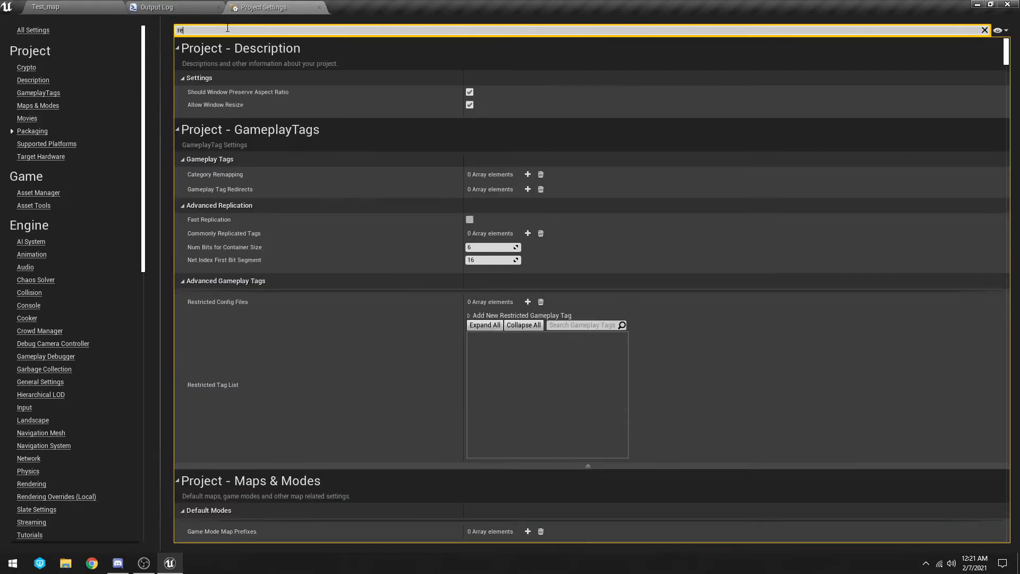
left_click(322, 7)
left_click(74, 9)
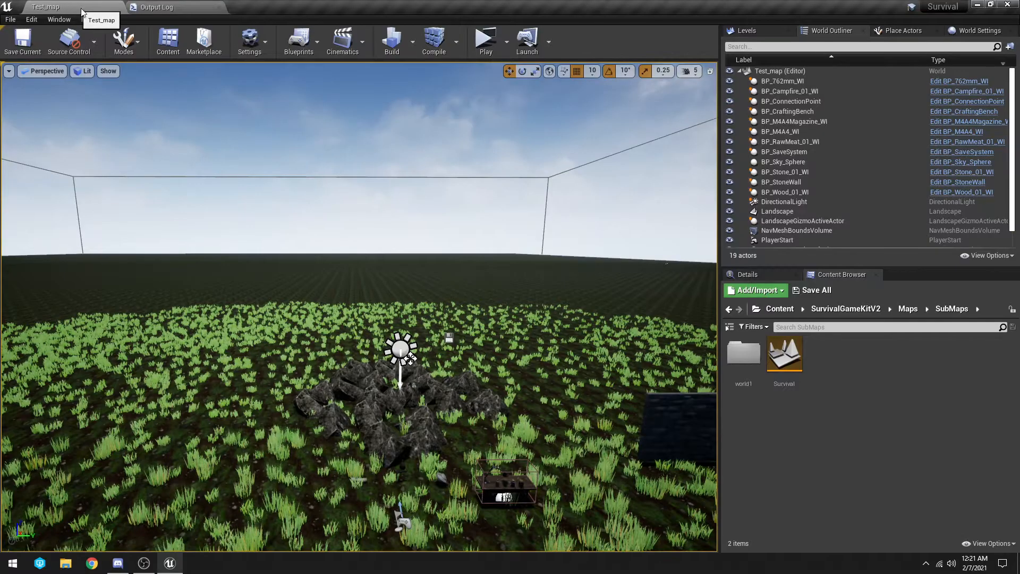
Step: Package Survival for Windows (64-bit) into TestBuilds and follow the Output Log until BUILD SUCCESSFUL
left_click(11, 19)
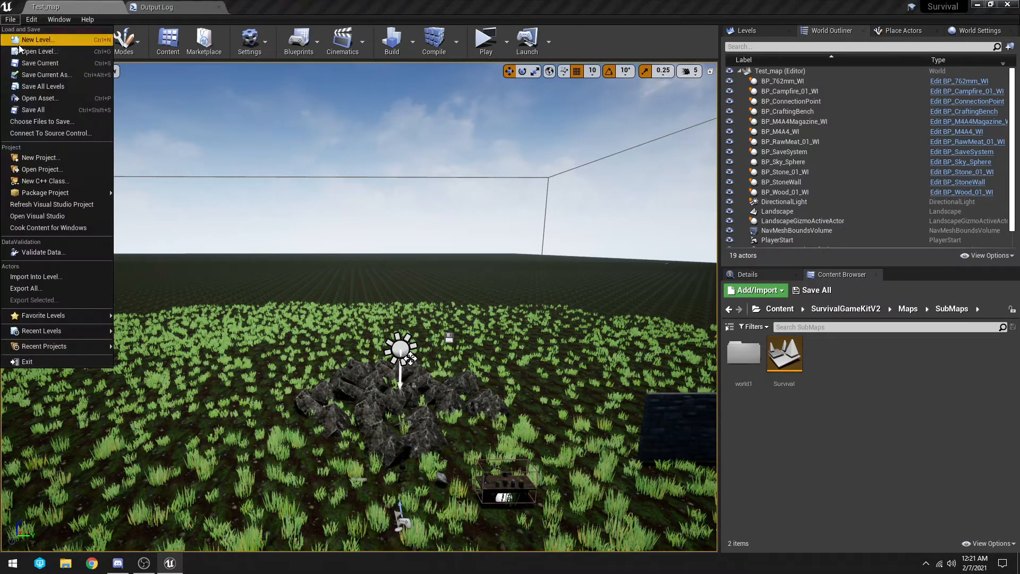
mouse_move(80, 193)
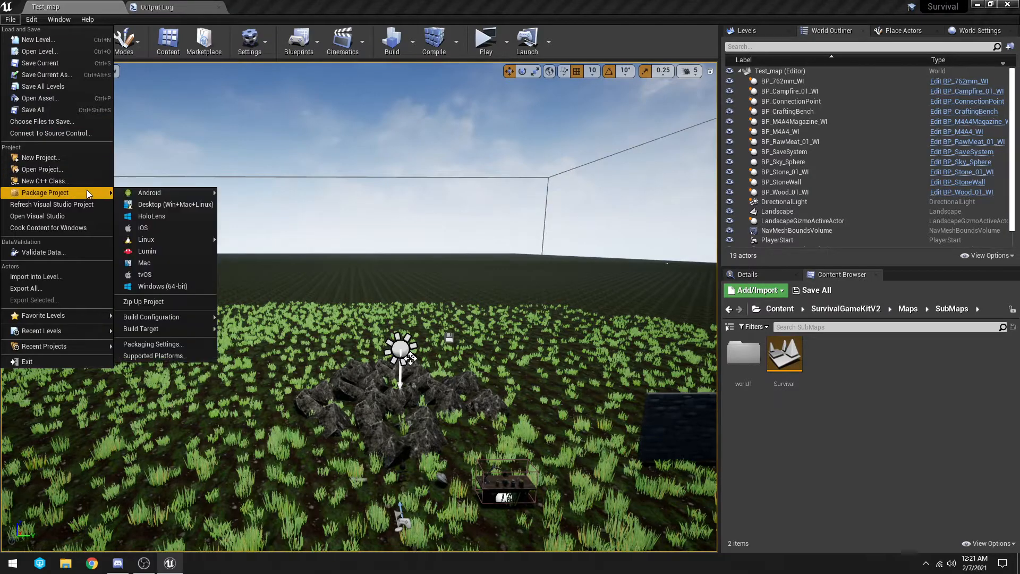
left_click(193, 292)
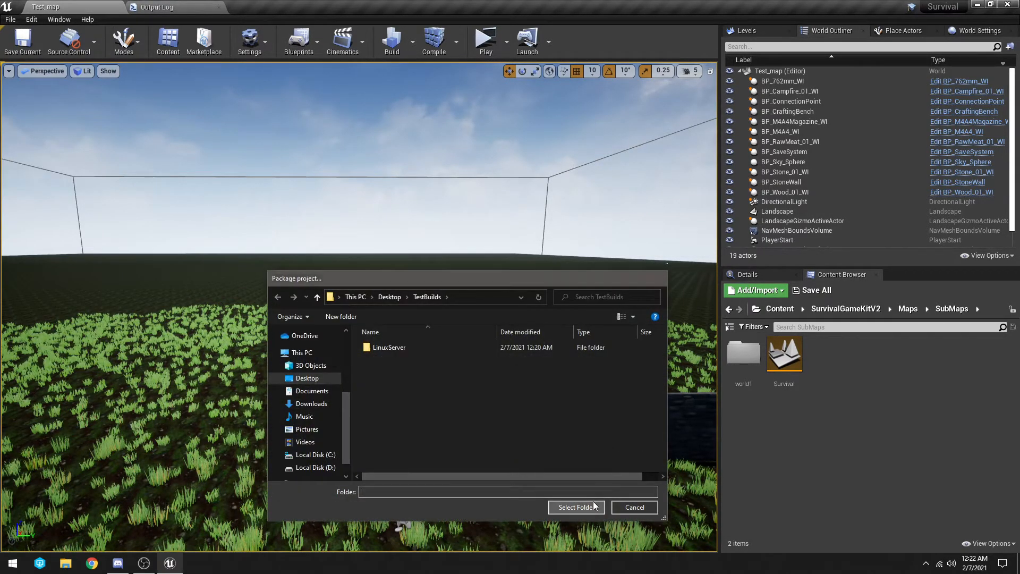
left_click(595, 506)
left_click(927, 538)
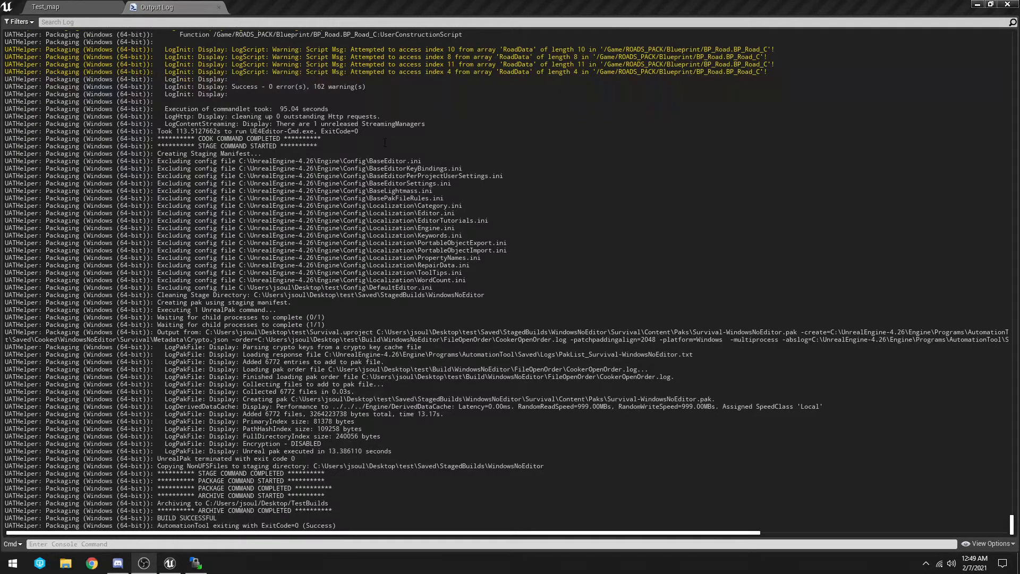
Step: Close the Output Log, set the build target to SurvivalServer, and minimise the editor
left_click(220, 6)
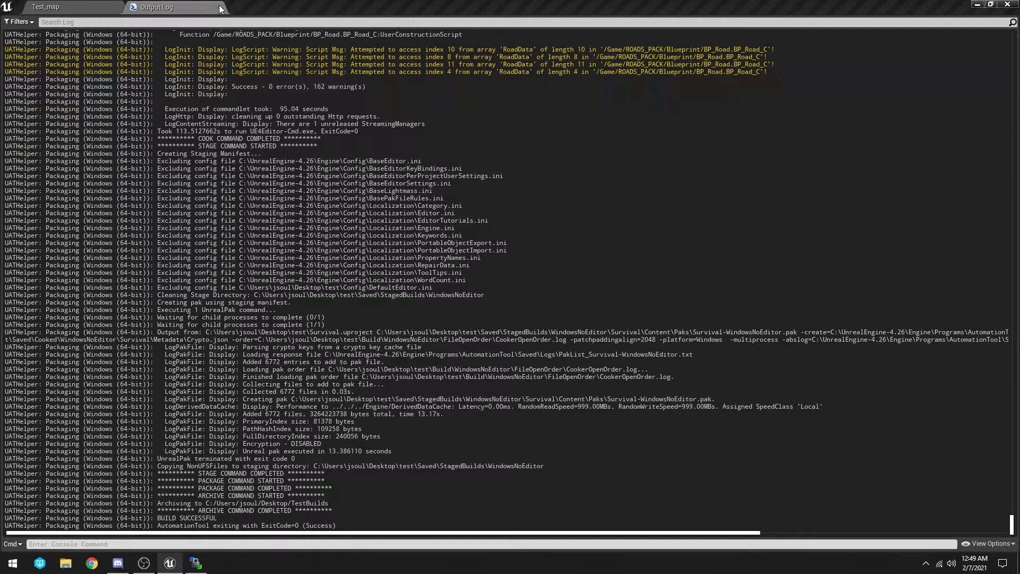
left_click(220, 7)
left_click(10, 19)
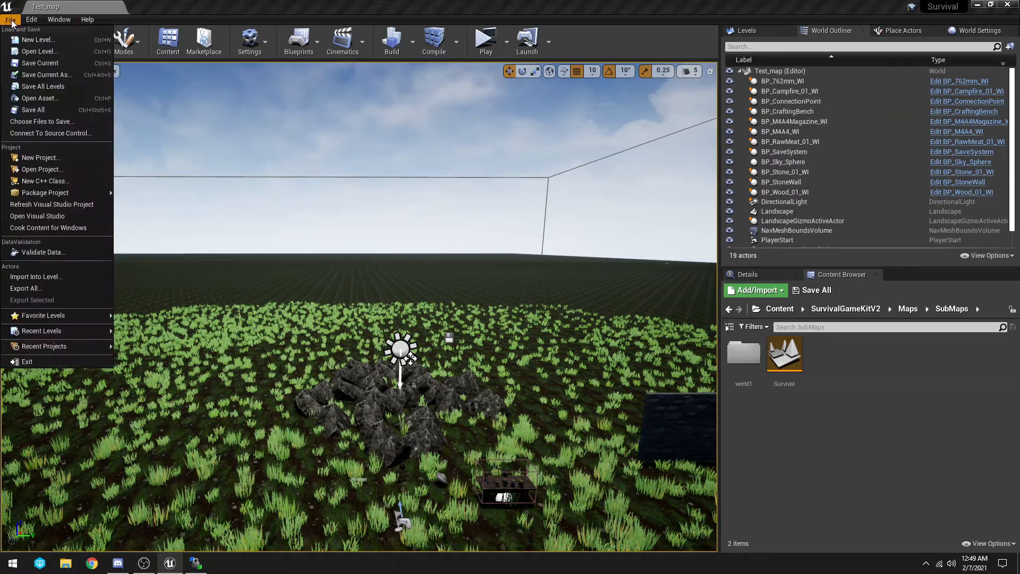
mouse_move(49, 193)
mouse_move(180, 329)
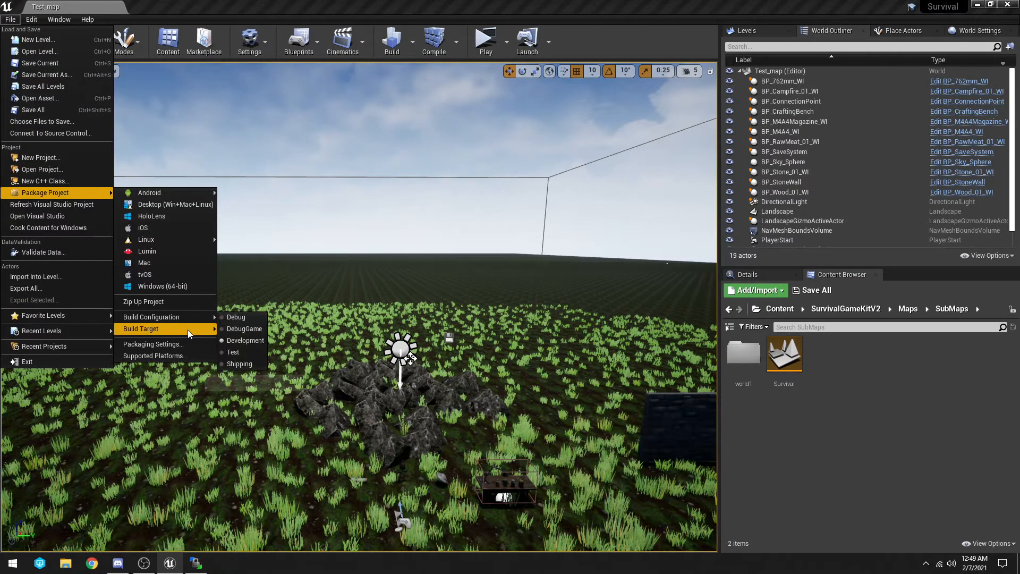
left_click(221, 342)
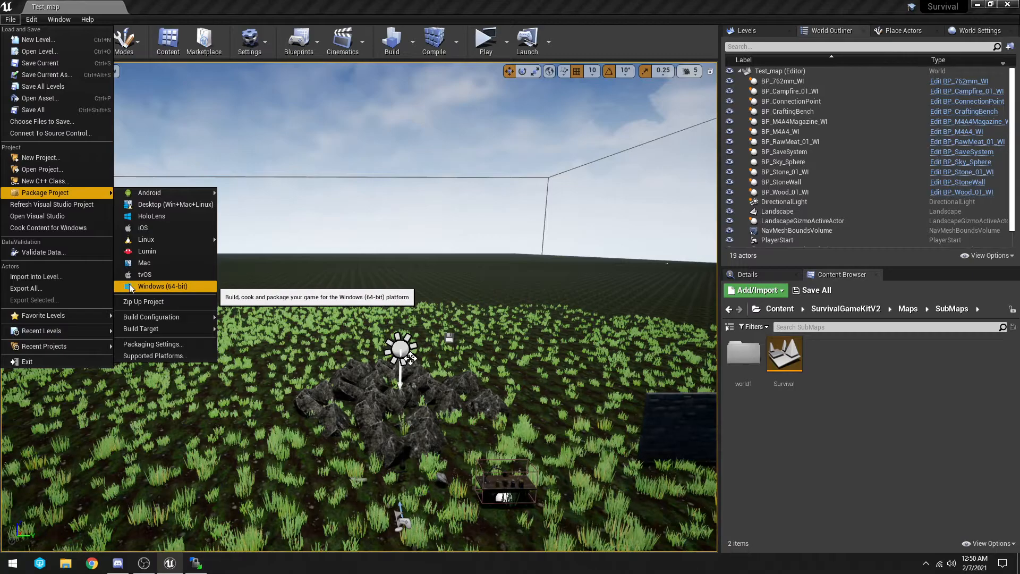
mouse_move(175, 242)
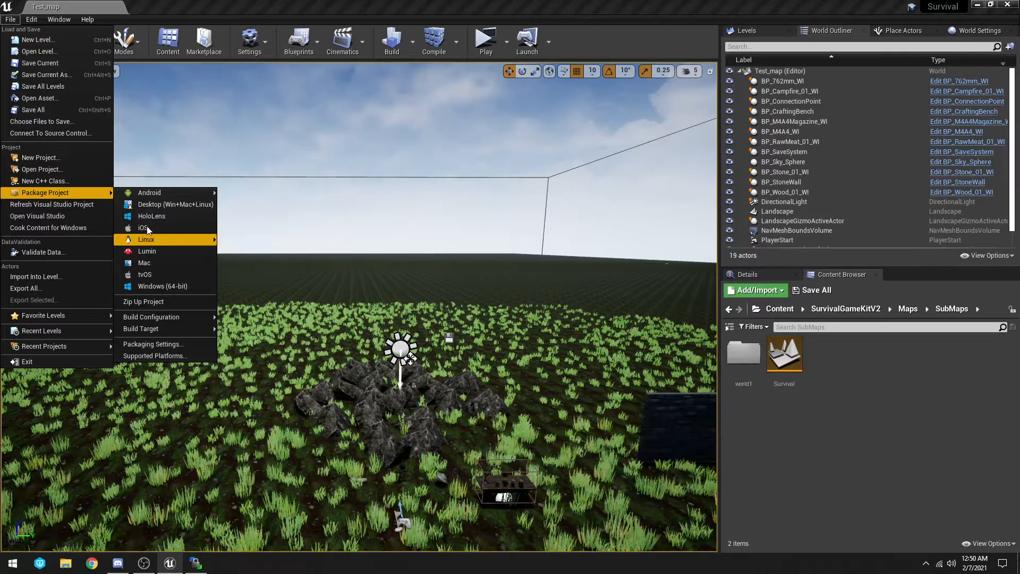
left_click(978, 4)
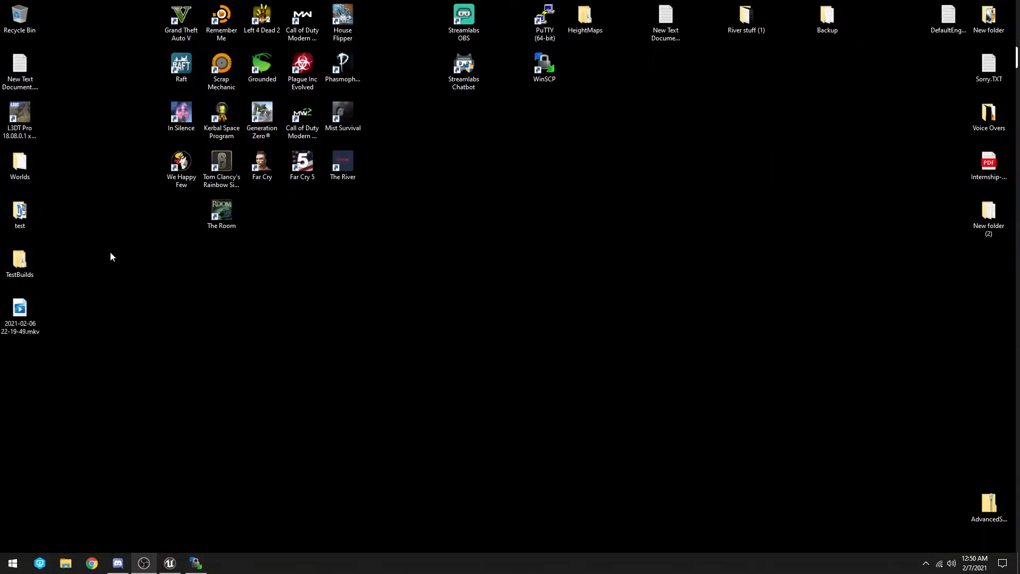
Step: Open TestBuilds and inspect both the LinuxServer and WindowsNoEditor build folders
double_click(29, 262)
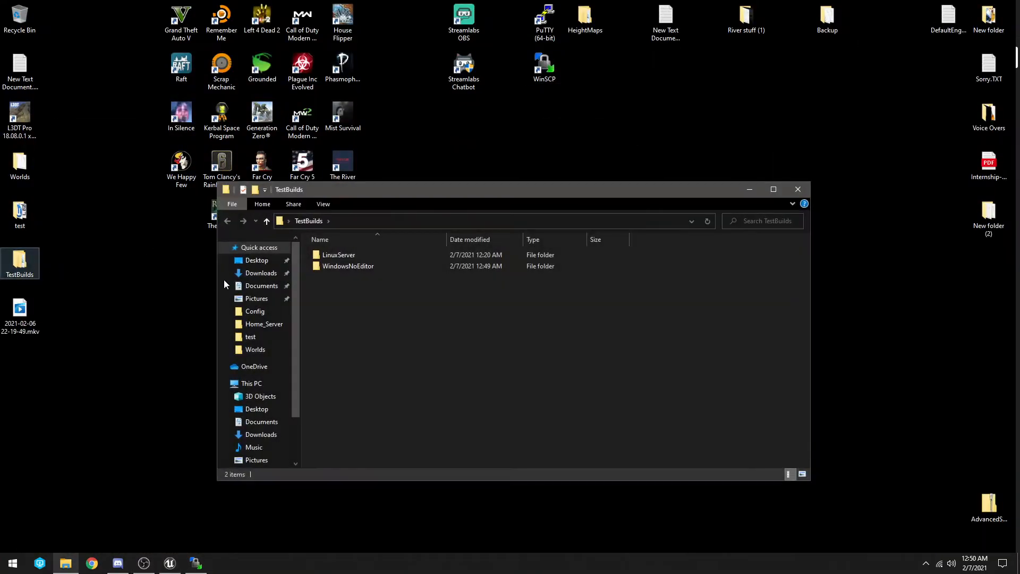
double_click(349, 256)
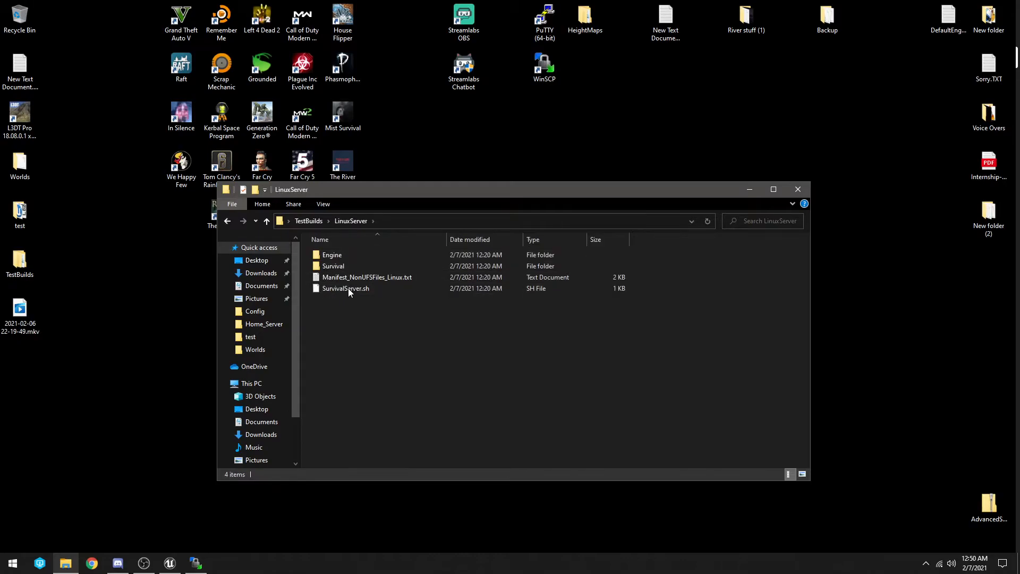
left_click(227, 222)
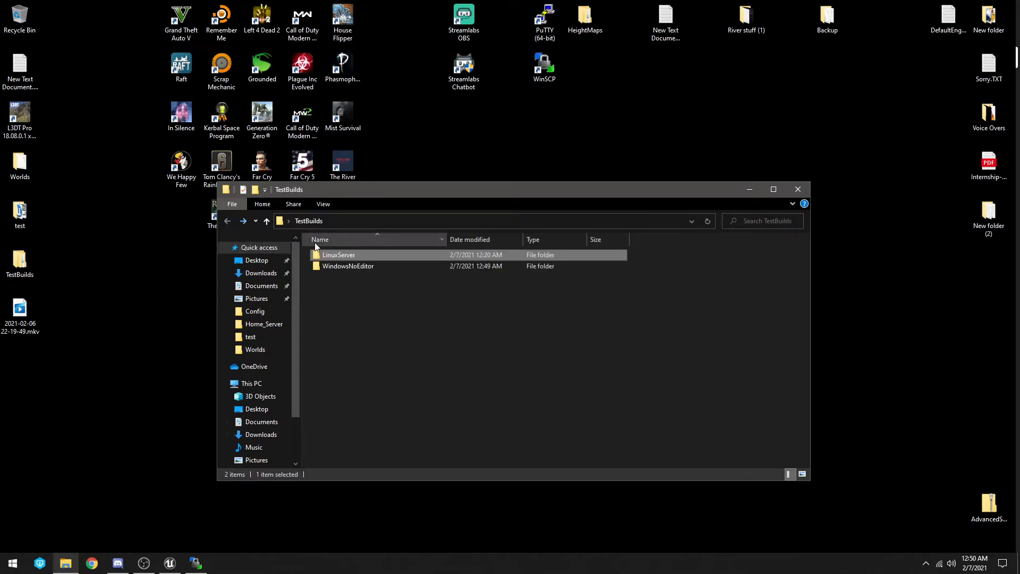
double_click(342, 267)
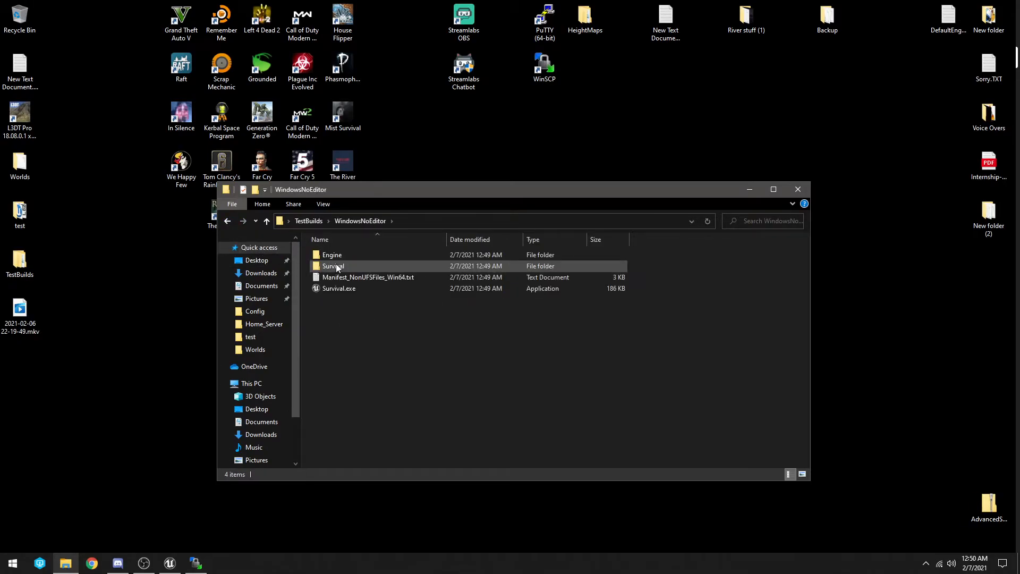
left_click(227, 221)
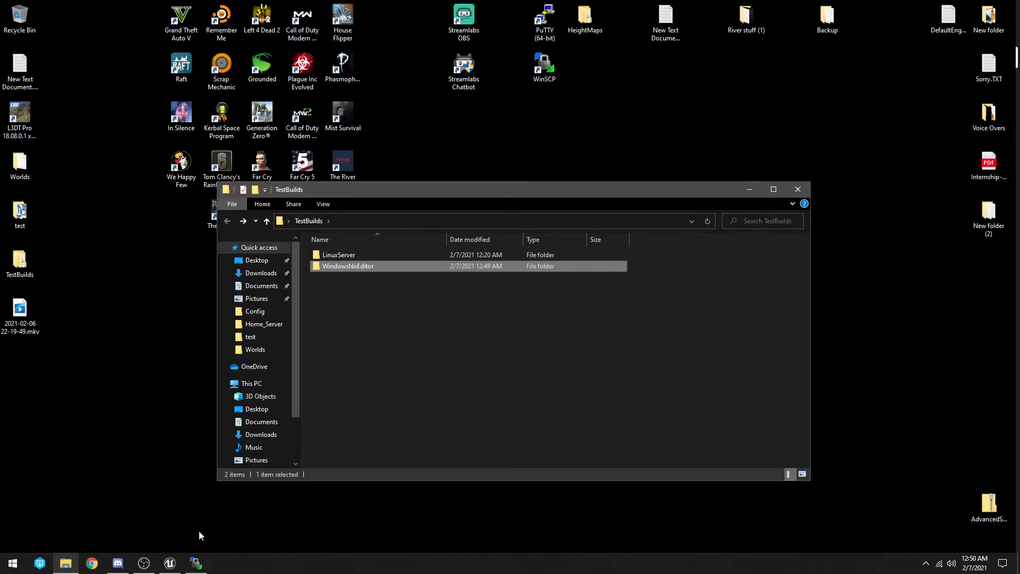
left_click(197, 563)
Step: Restore WinSCP and drag the LinuxServer folder into the remote Desktop directory
left_click_drag(372, 4, 706, 57)
left_click_drag(327, 256, 684, 172)
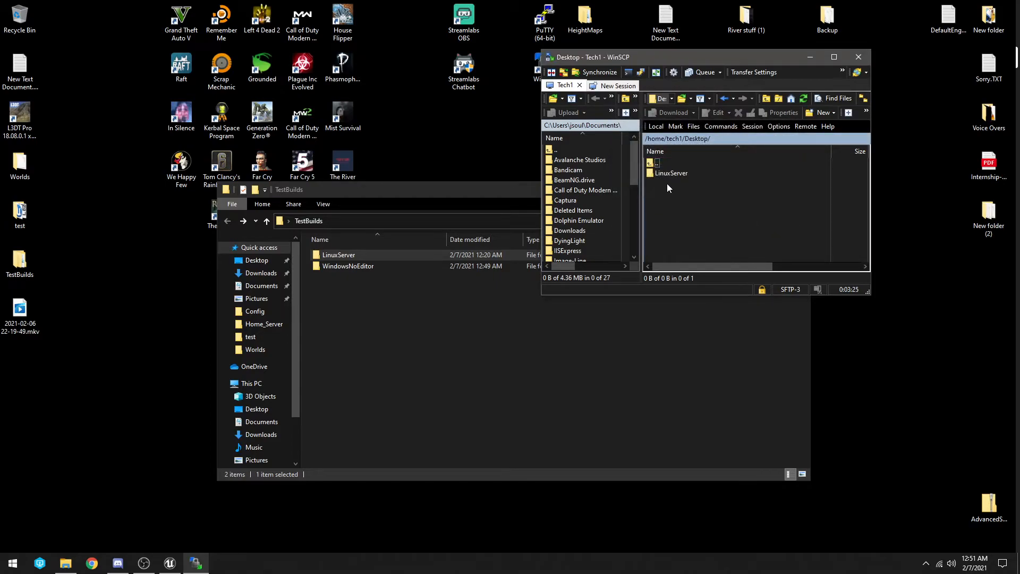
Step: Open PuTTY's saved SSH session and log in with the server account name and password
double_click(542, 24)
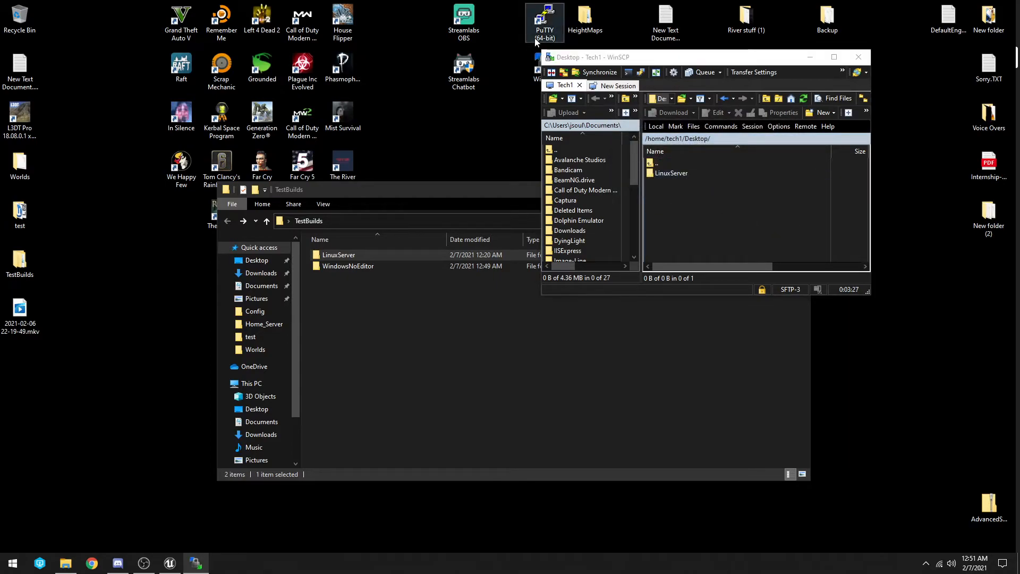
double_click(486, 303)
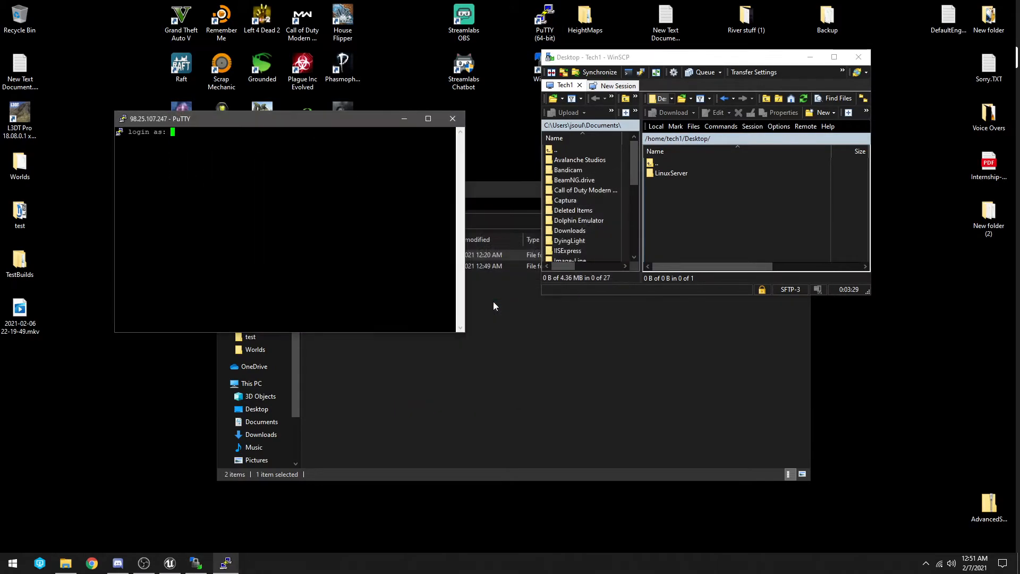
left_click_drag(313, 126, 432, 130)
type("tech1")
key("Return")
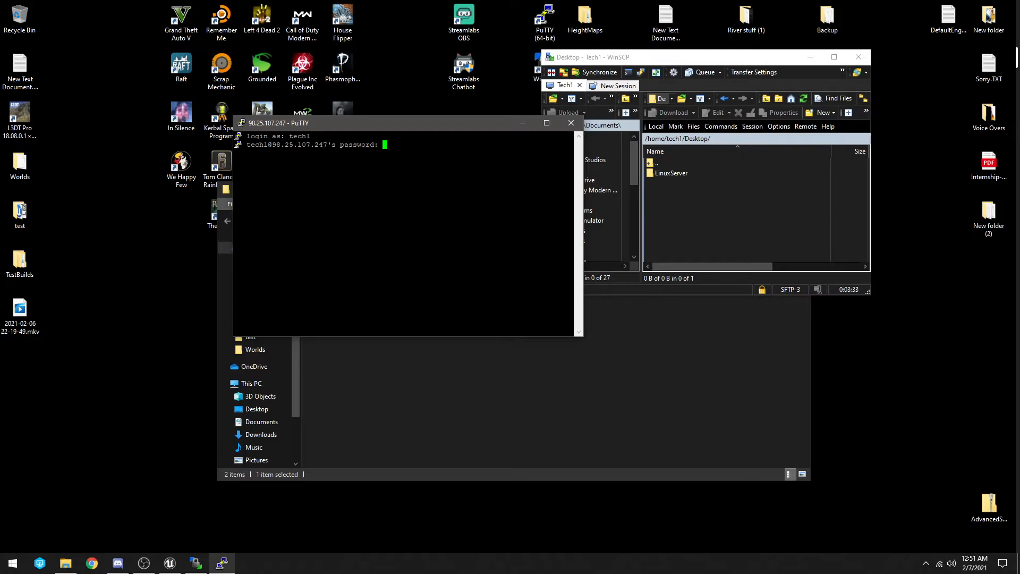
key("Return")
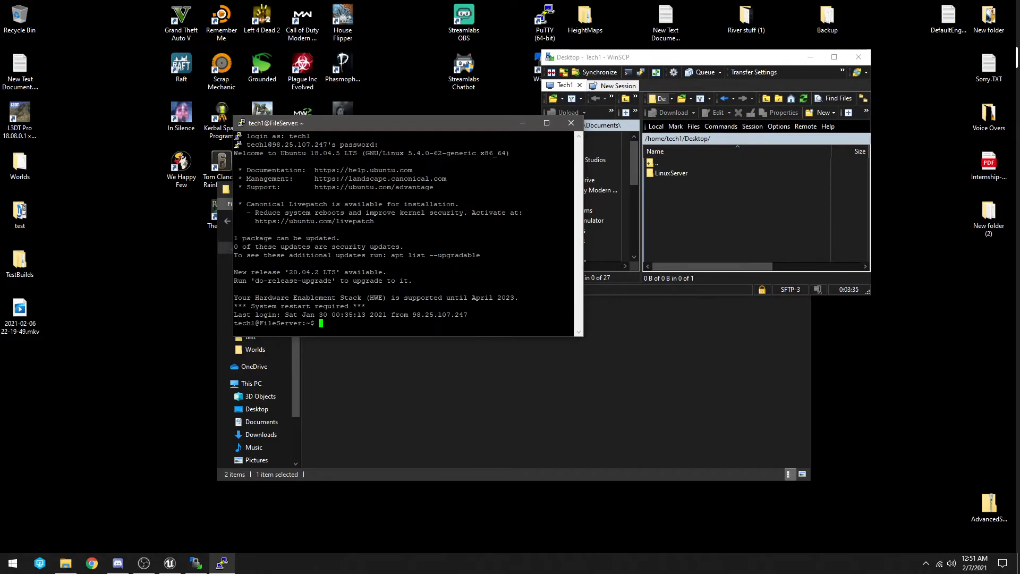
Step: List the home directory, change into Desktop, and list its contents
type("ls")
key("Return")
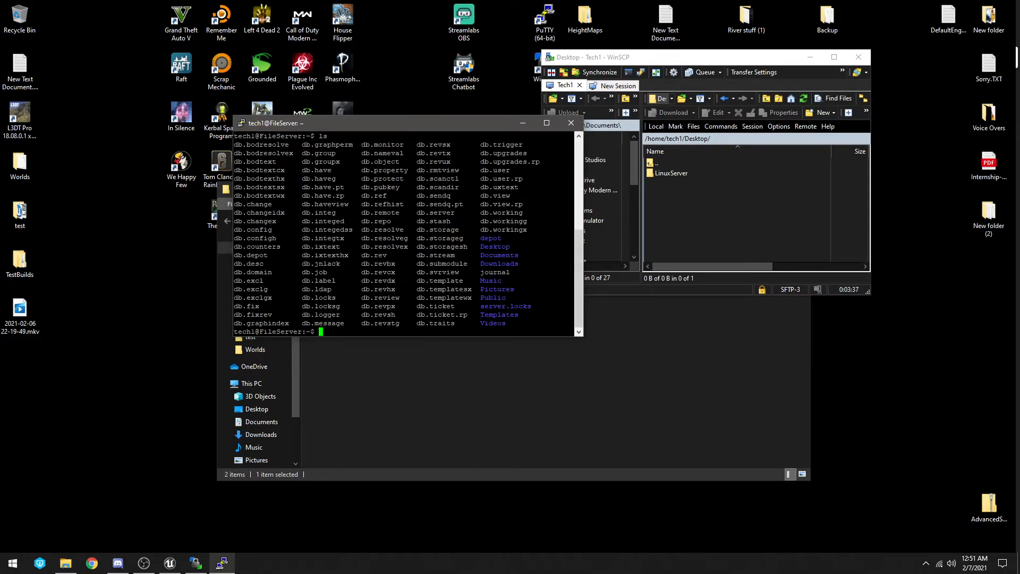
type("cd /Desktop")
key("Return")
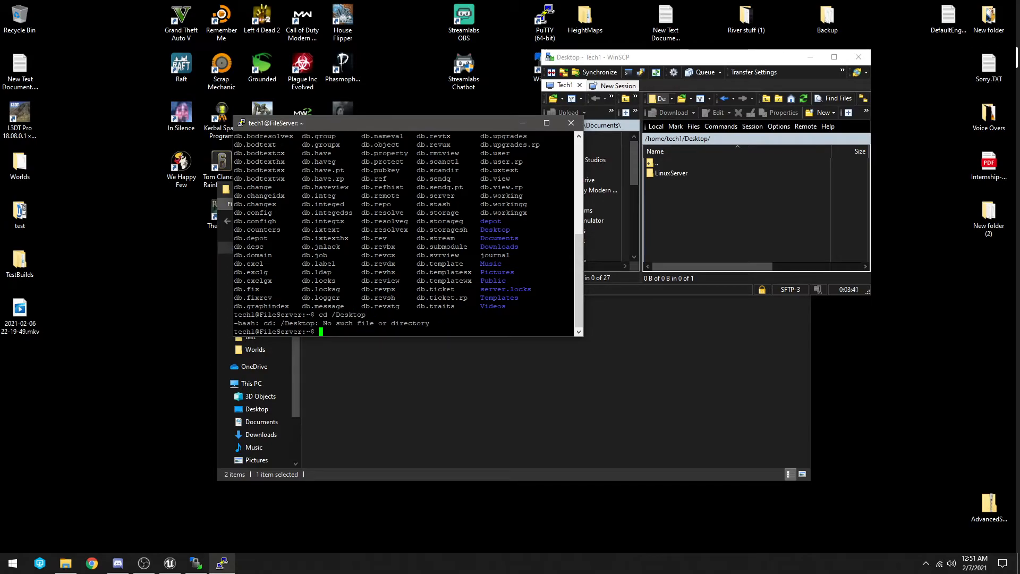
type("cd Desktop")
key("Return")
type("/")
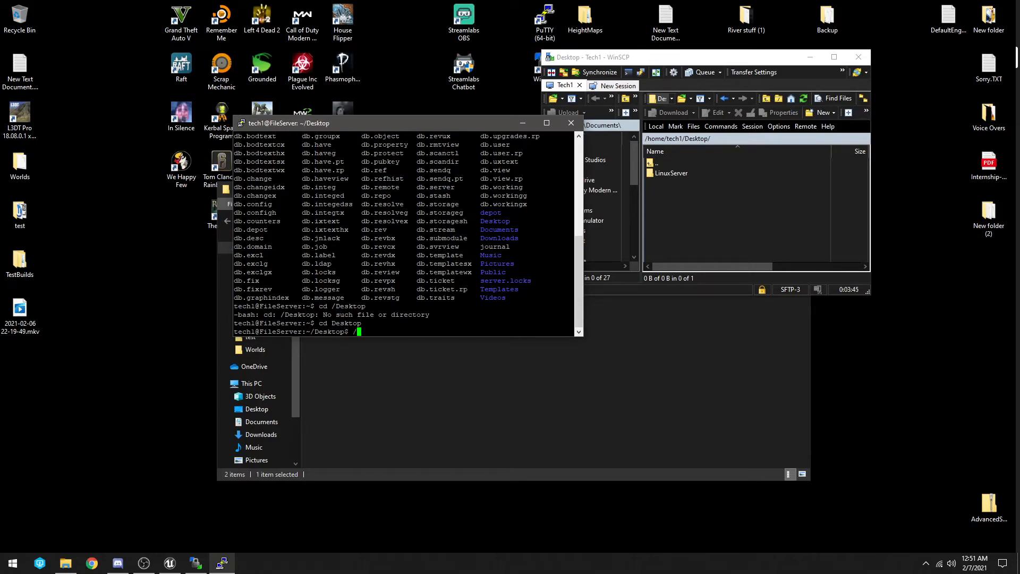
type("ls")
key("Return")
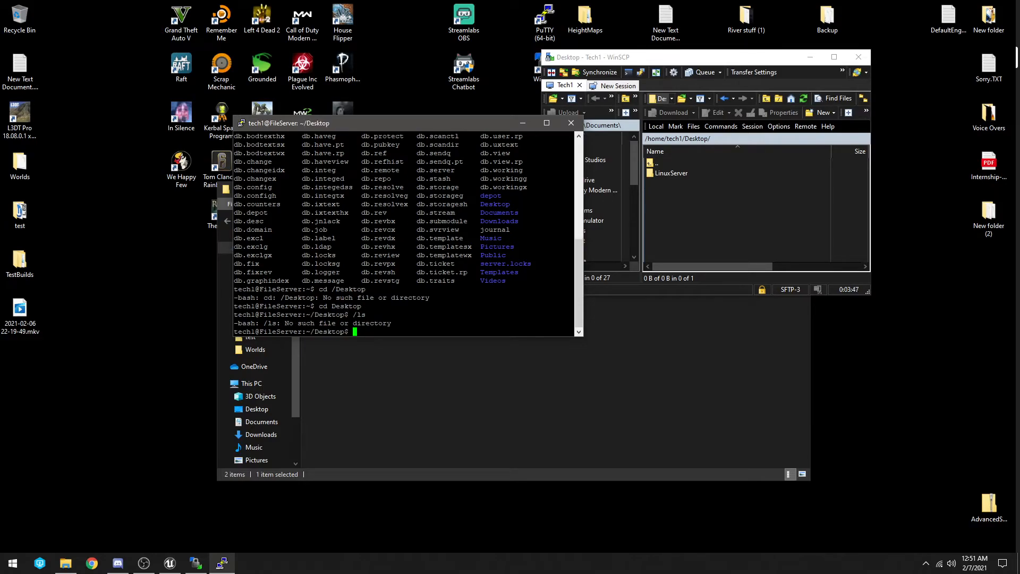
type("ls")
key("Return")
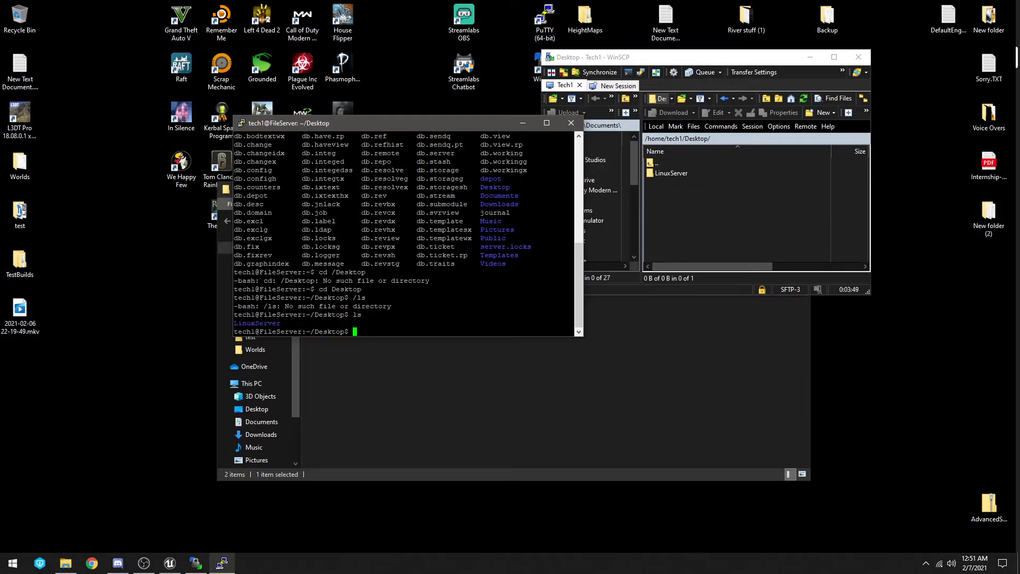
Step: Enter the LinuxServer folder and list its files, including SurvivalServer.sh
type("cd LinuxServer")
key("Return")
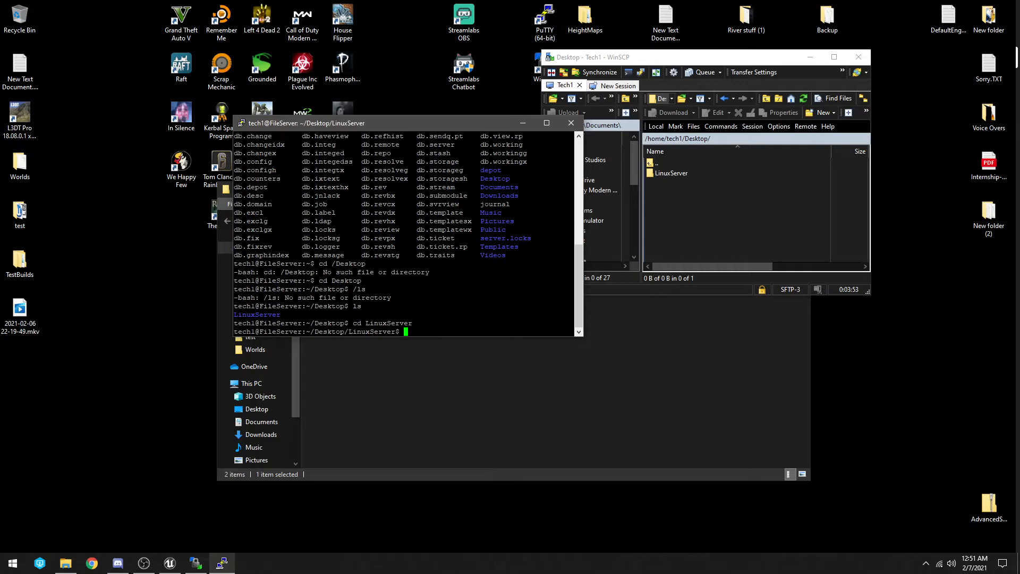
type("ls")
key("Return")
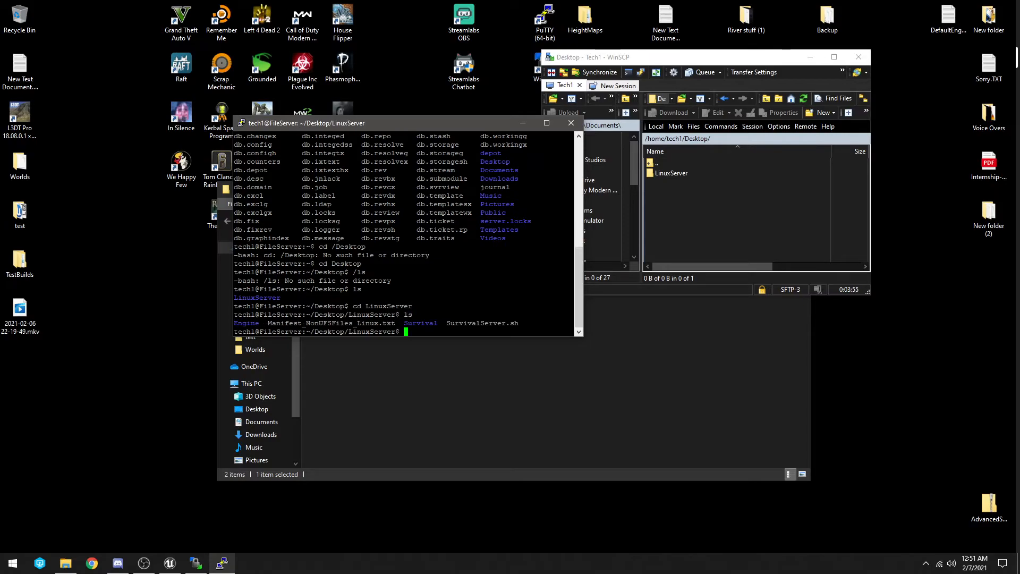
Step: Give SurvivalServer.sh owner execute permission (0774) through its WinSCP properties
double_click(666, 175)
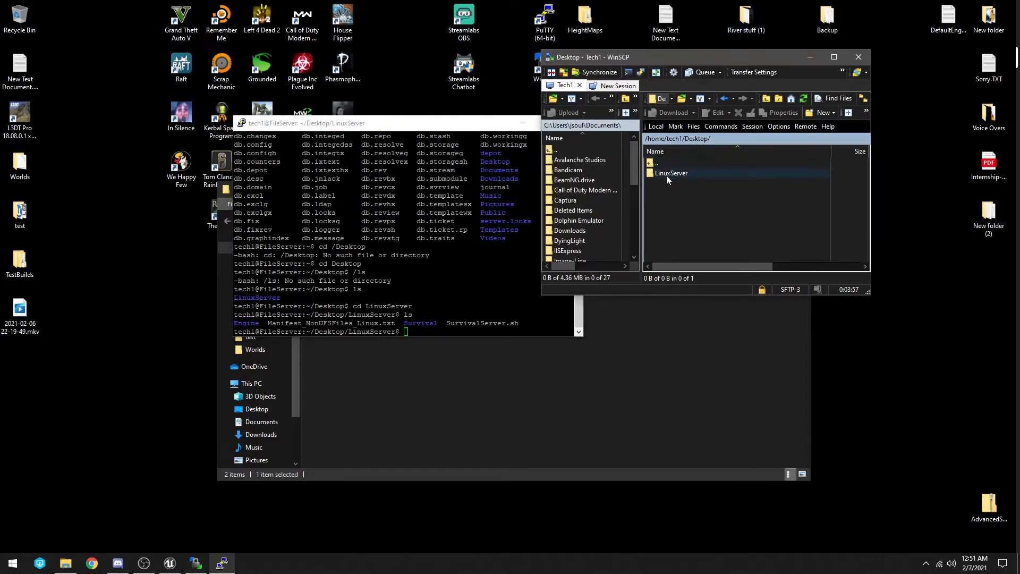
right_click(675, 202)
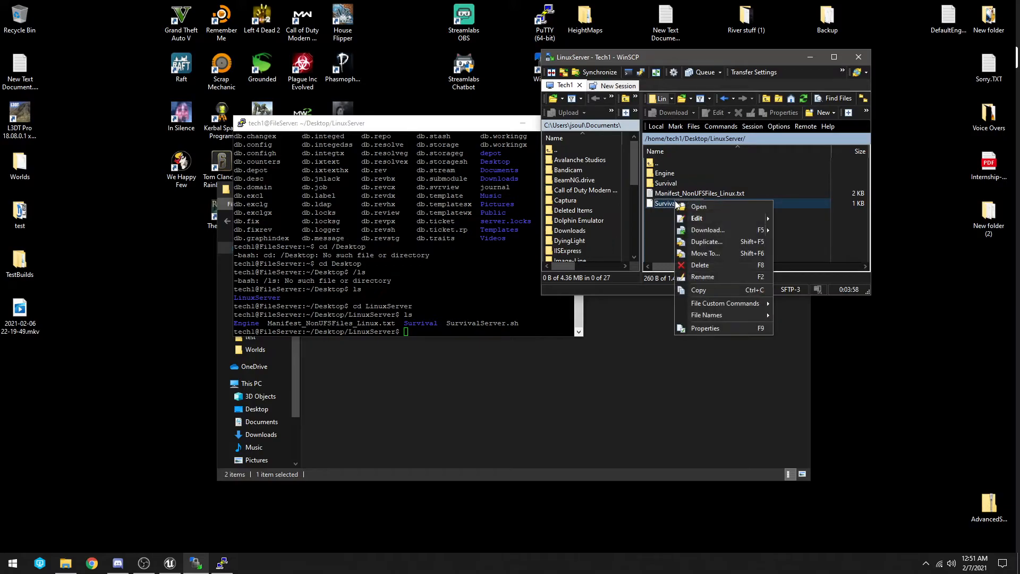
left_click(698, 328)
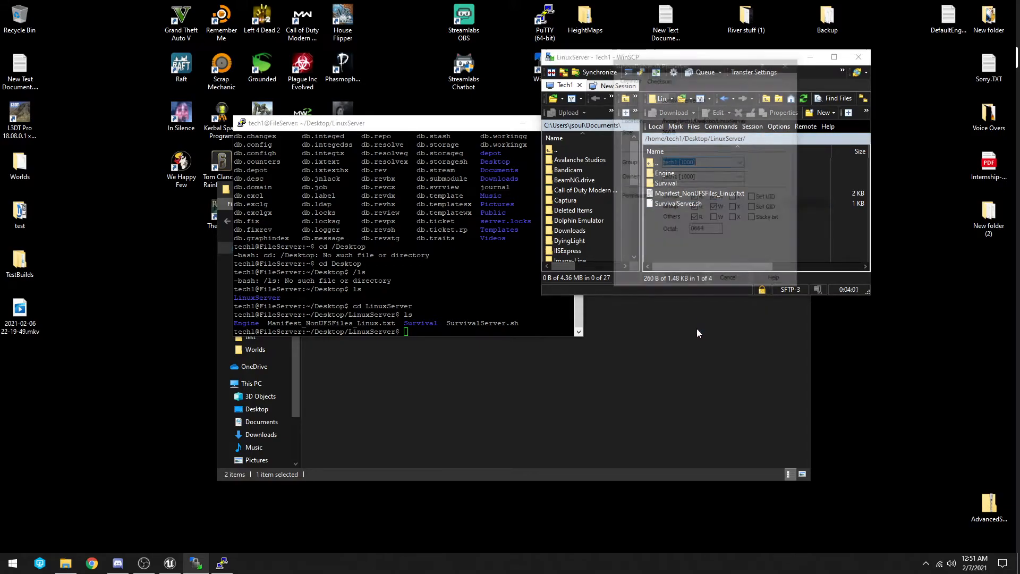
left_click(735, 198)
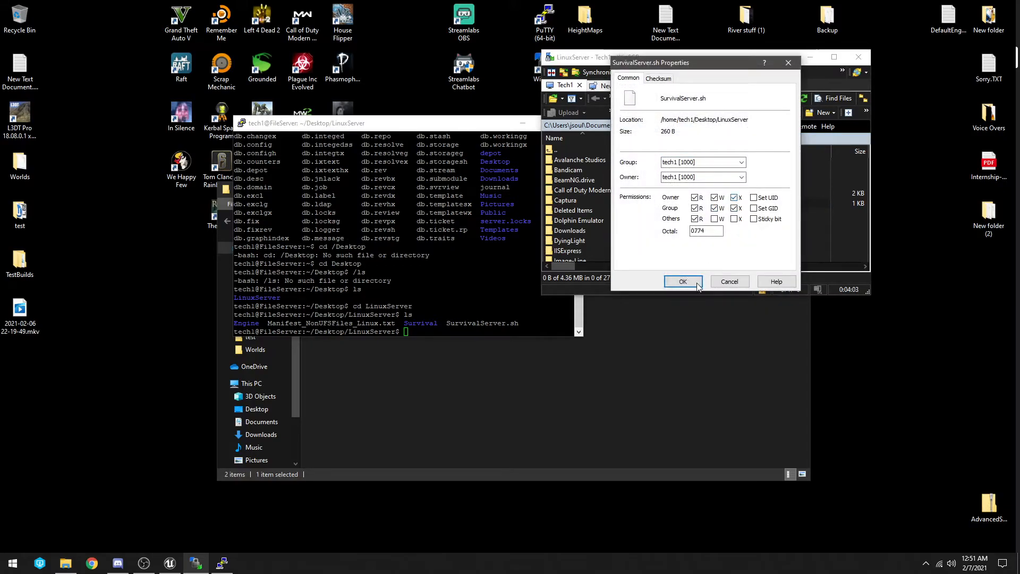
left_click(684, 281)
left_click(467, 228)
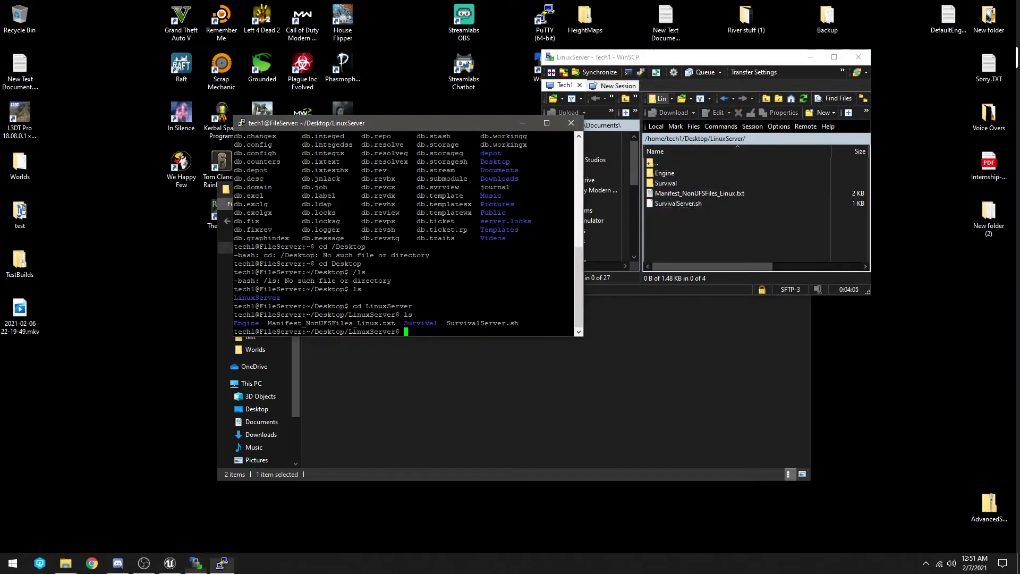
Step: Confirm the script is executable, enlarge the PuTTY window, and try running /SurvivalServer.sh
type("ls")
key("Return")
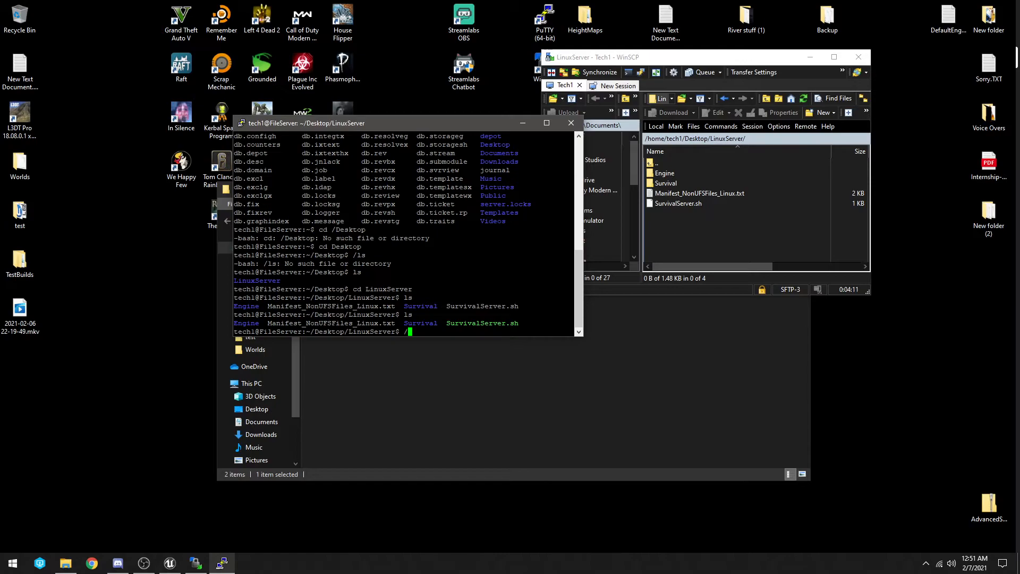
type("/SurvivalServer.sh -log")
left_click_drag(372, 122, 3, 5)
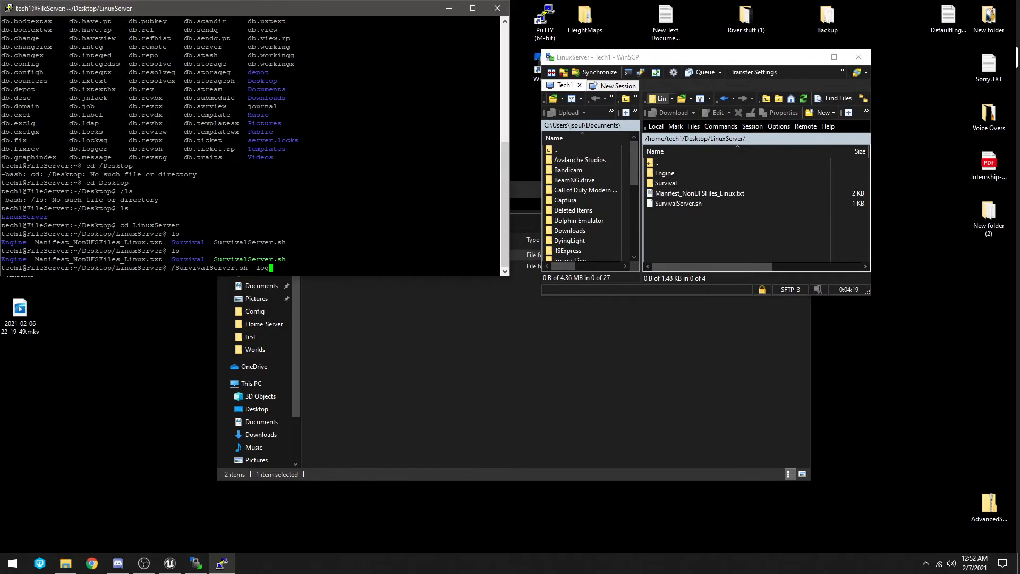
left_click_drag(509, 276, 722, 553)
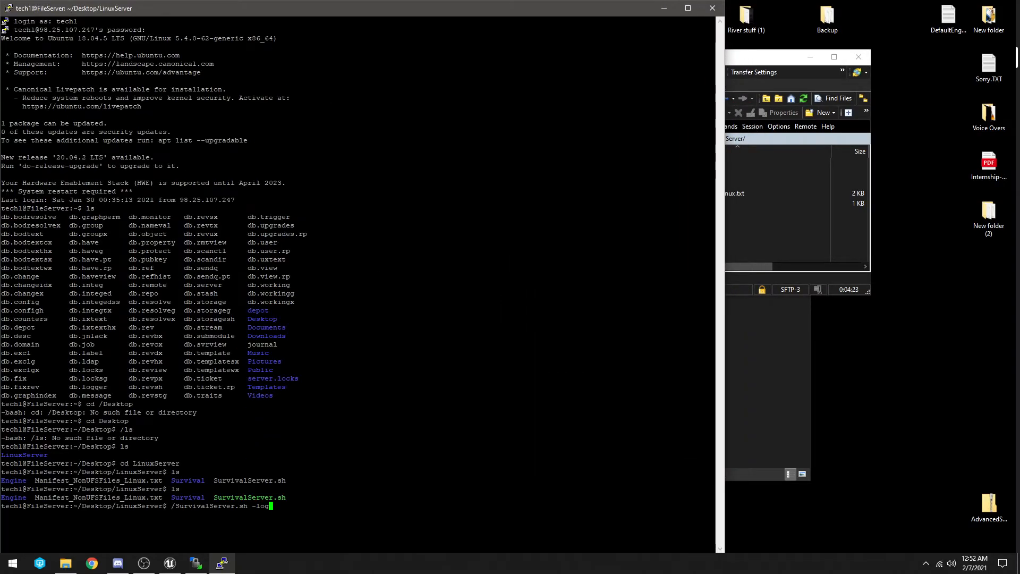
key("Return")
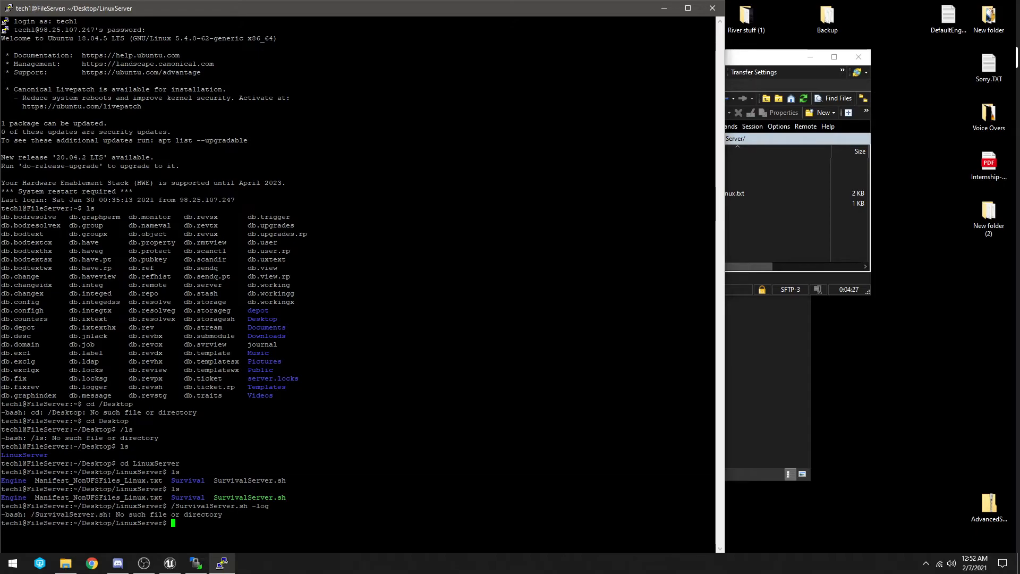
Step: Recall the launch command and correct it to ./SurvivalServer.sh
type("ls")
key("Return")
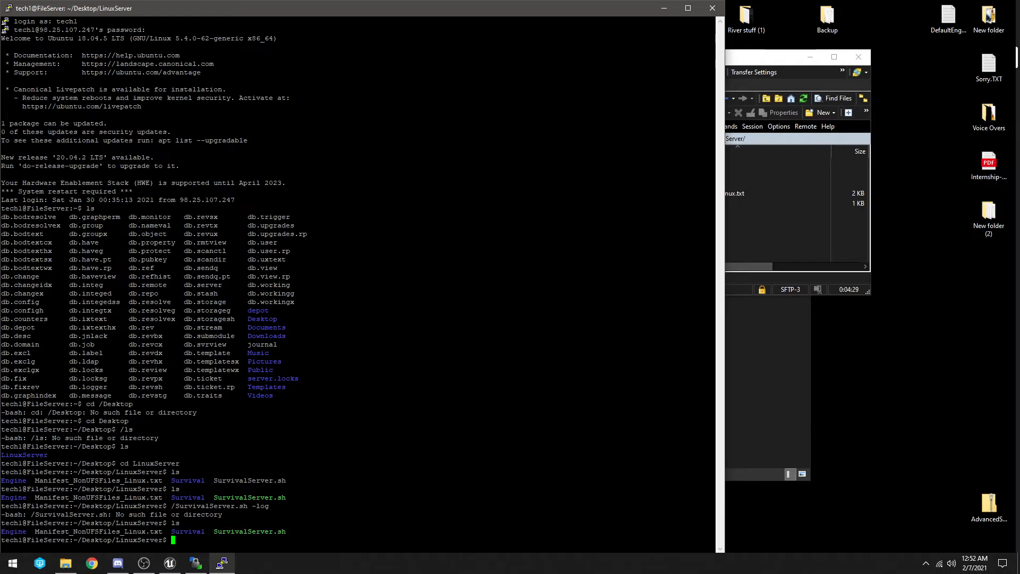
key("Up")
key("Up")
key("Left")
key("Left")
key("Left")
key("Left")
key("Left")
key("Left")
key("Left")
key("Left")
key("Left")
key("Left")
key("Left")
key("Left")
key("Left")
key("Left")
key("Left")
key("Left")
key("Left")
key("Left")
key("Left")
key("Left")
type(".")
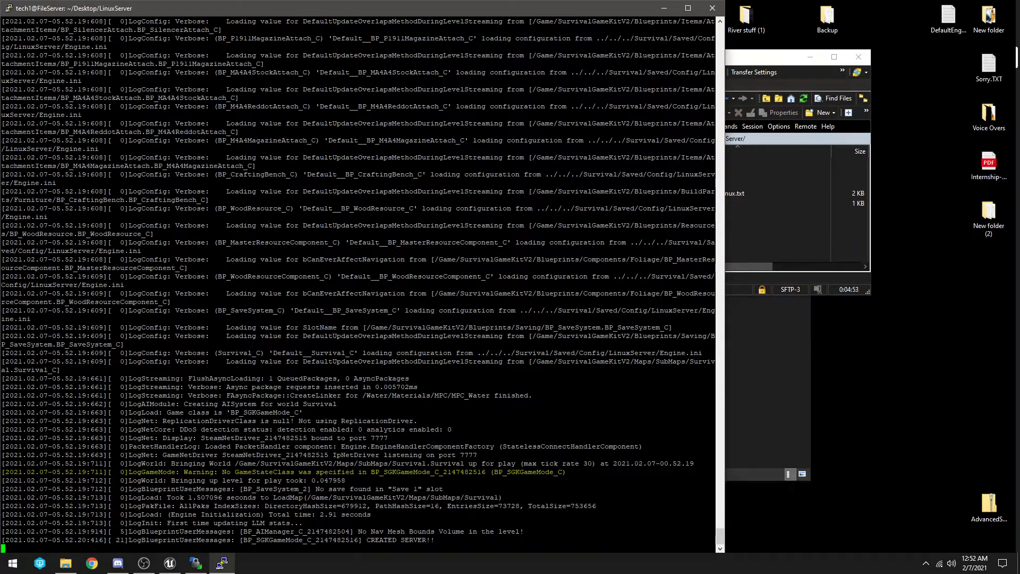
Step: Open Steam from the system tray and bring up its game server browser
left_click(927, 564)
double_click(927, 521)
mouse_move(55, 23)
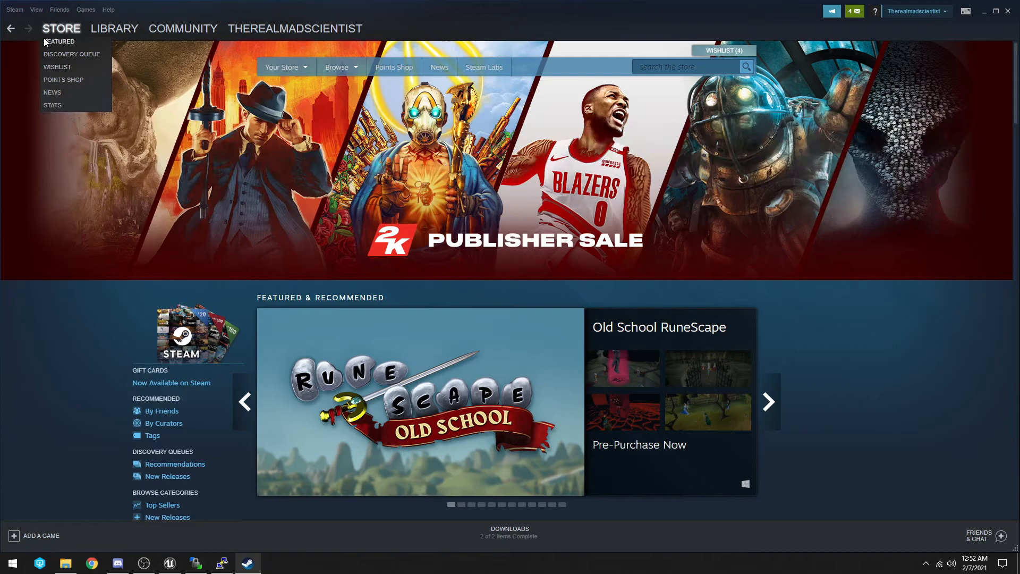
left_click(34, 9)
left_click(46, 122)
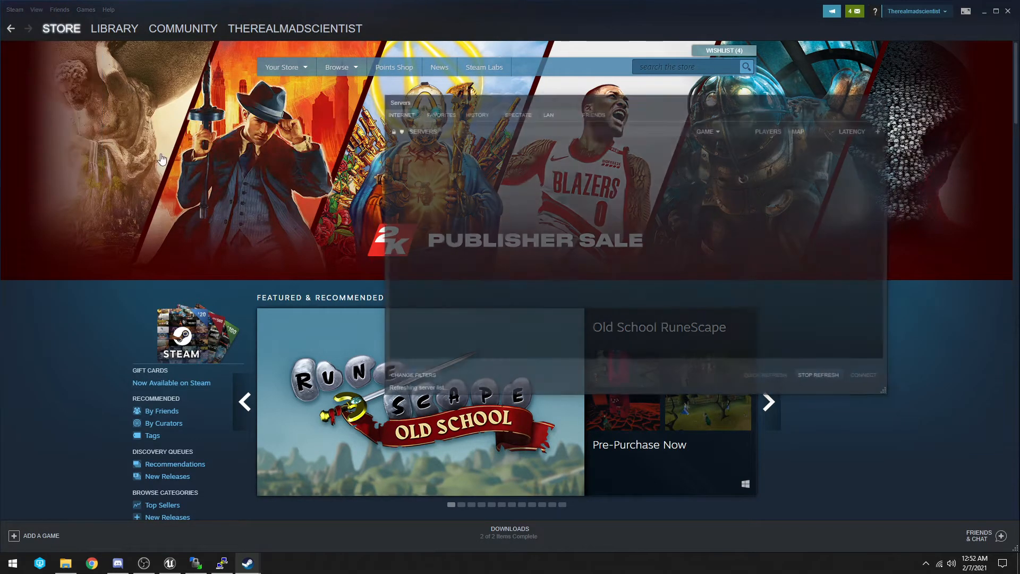
Step: Switch between the LAN and Internet server lists (171 servers), then close the browser
left_click(550, 114)
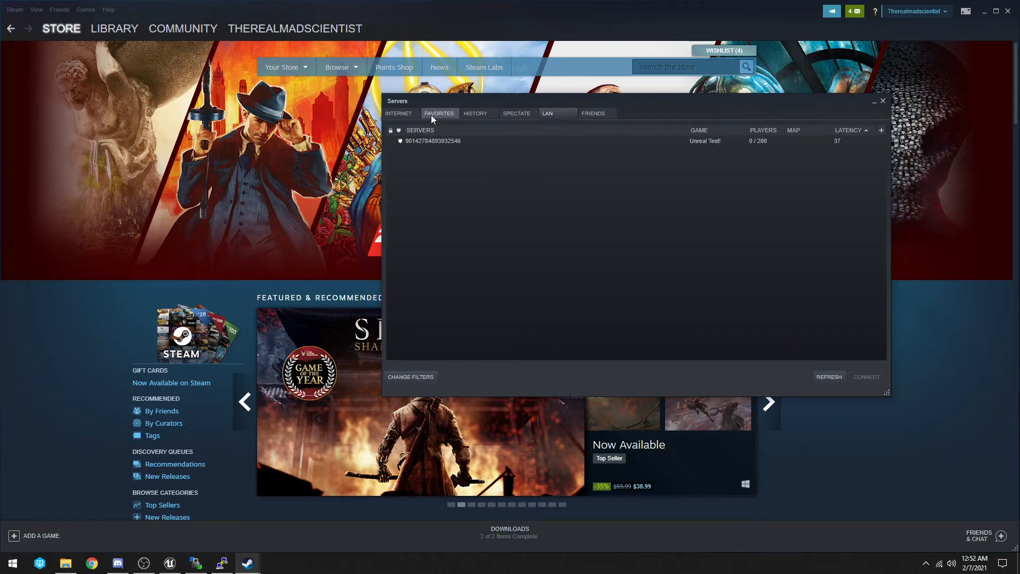
left_click(397, 117)
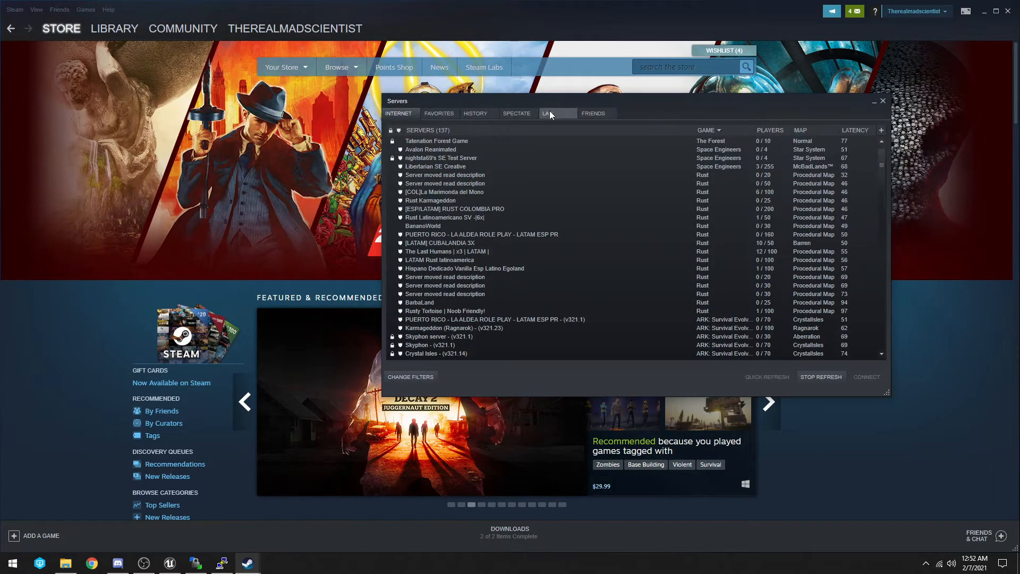
left_click(553, 111)
left_click(405, 113)
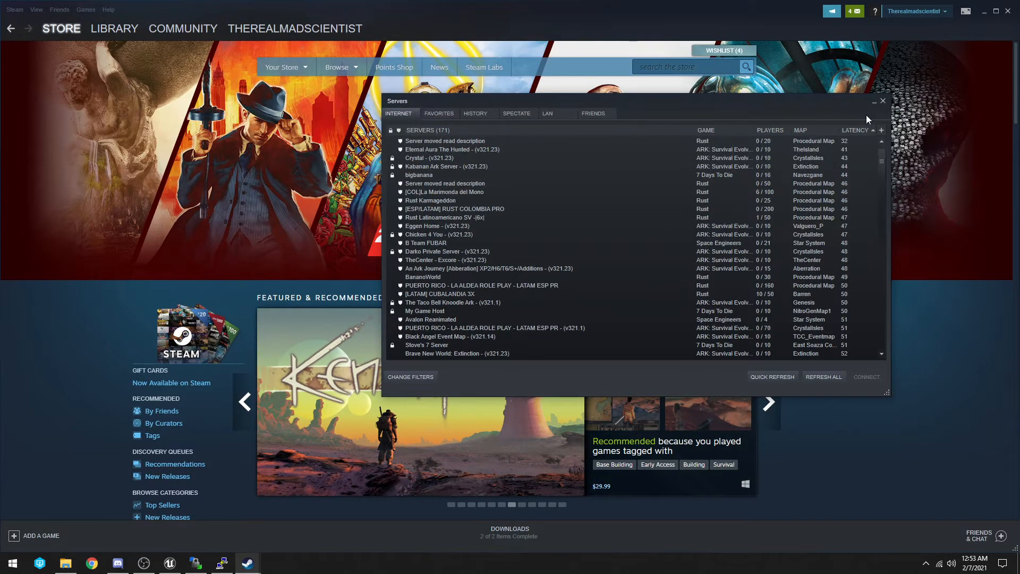
left_click(884, 101)
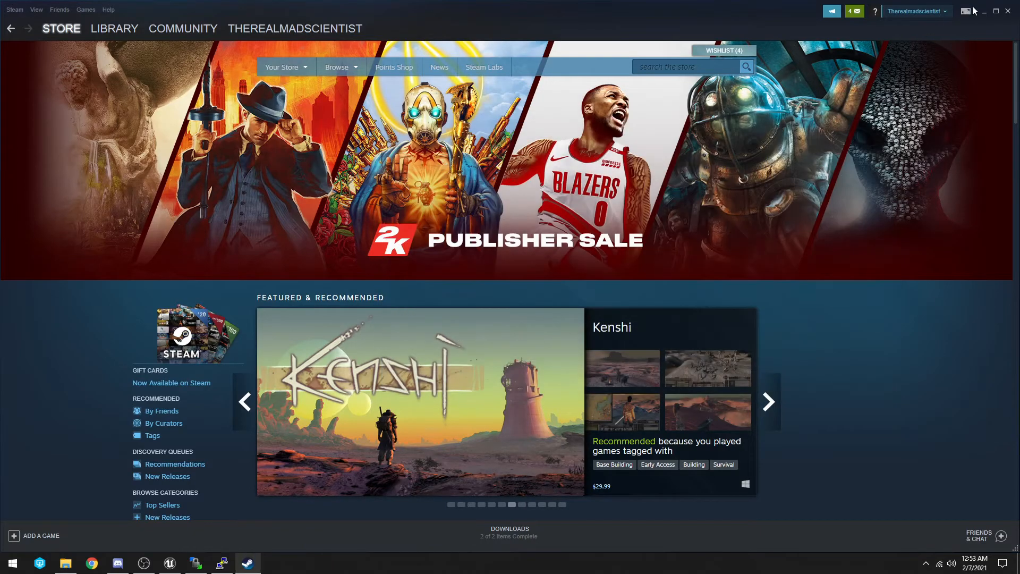
Step: Close Steam and WinSCP, then launch Survival.exe from TestBuilds\WindowsNoEditor
left_click(1008, 12)
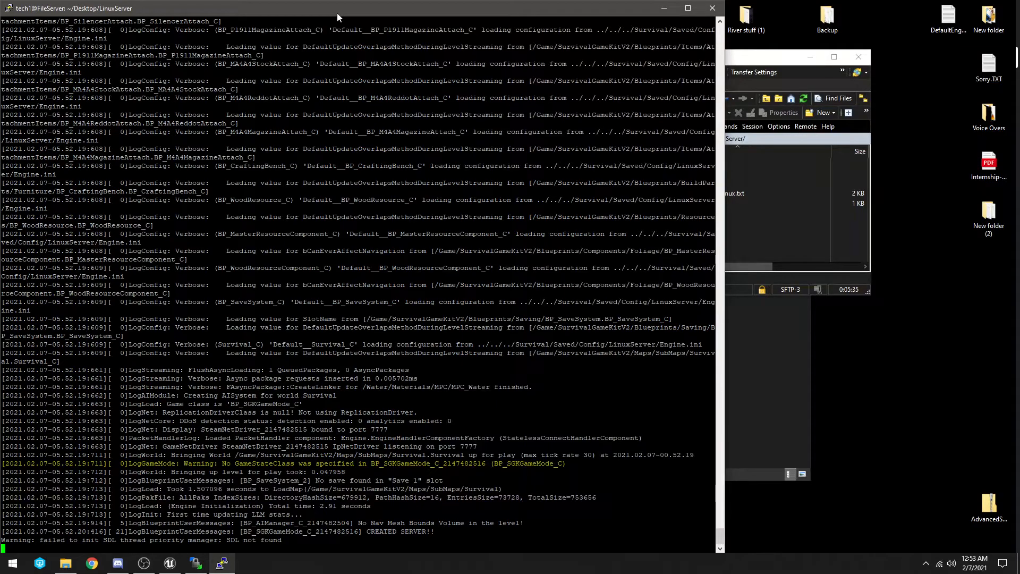
left_click_drag(338, 17, 0, 151)
left_click(862, 58)
double_click(353, 267)
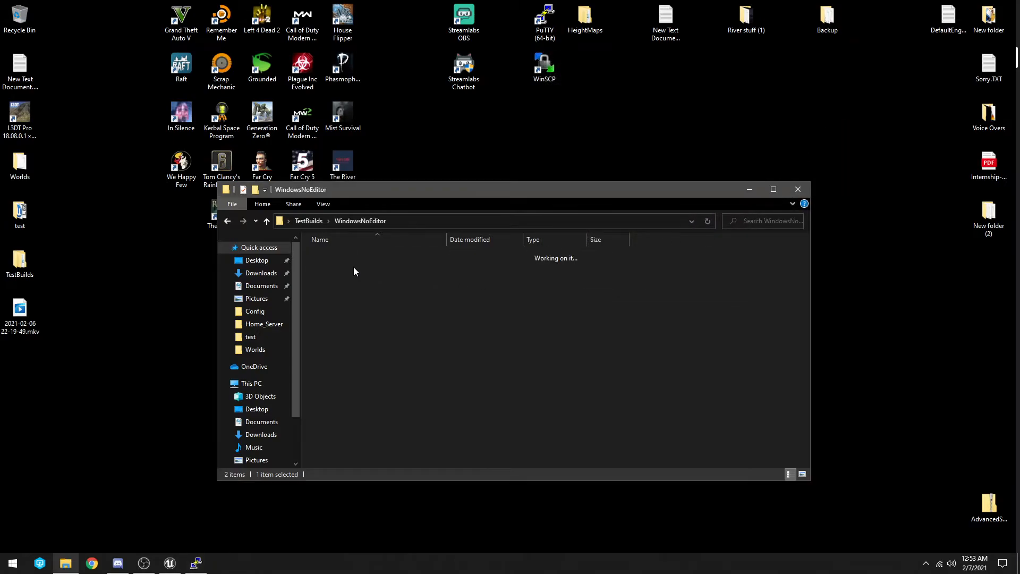
left_click(341, 287)
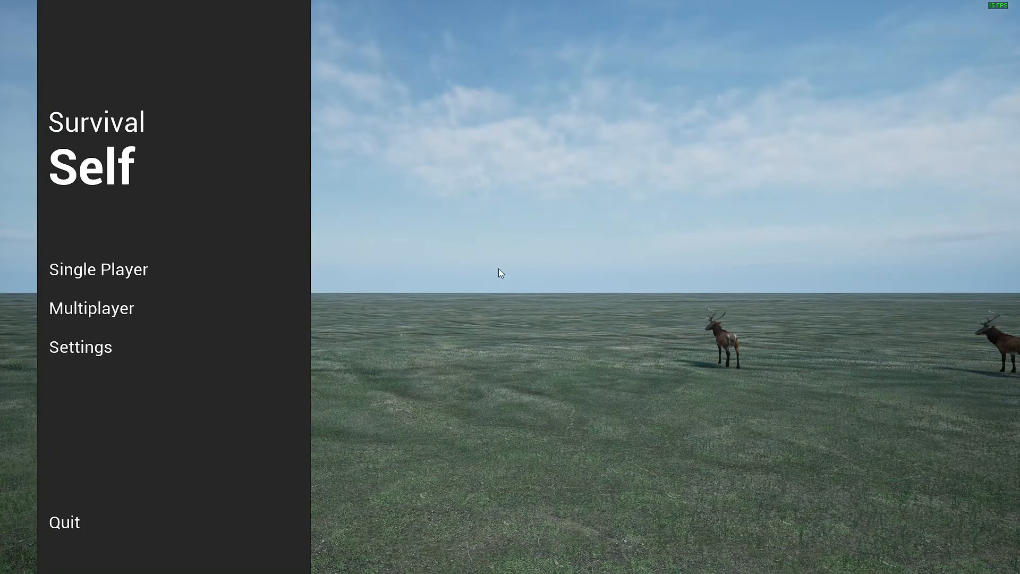
Step: Open Multiplayer > Server Browser and join the listed server (0 / 200 players, ping 45)
left_click(169, 308)
left_click(169, 308)
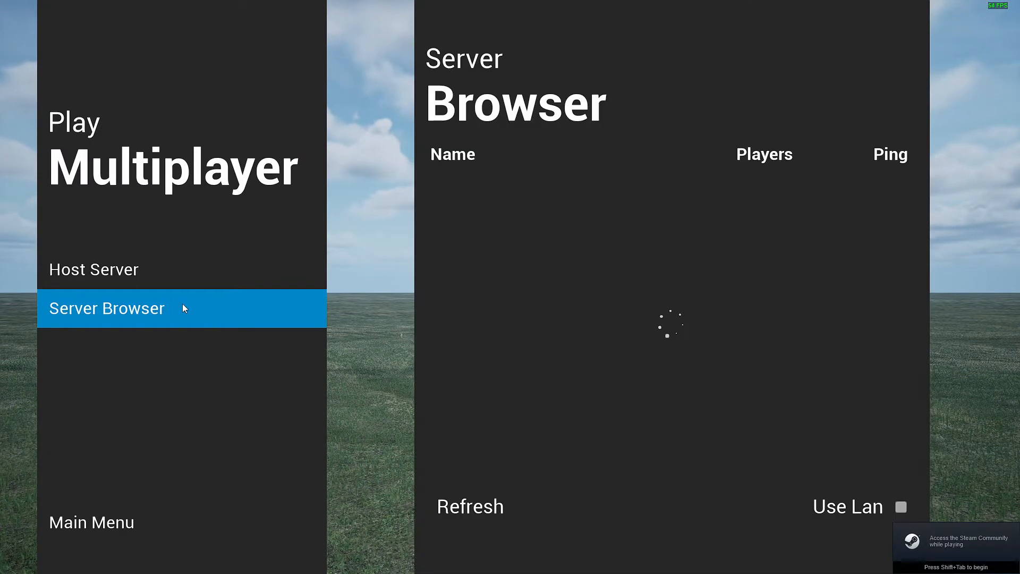
left_click(698, 196)
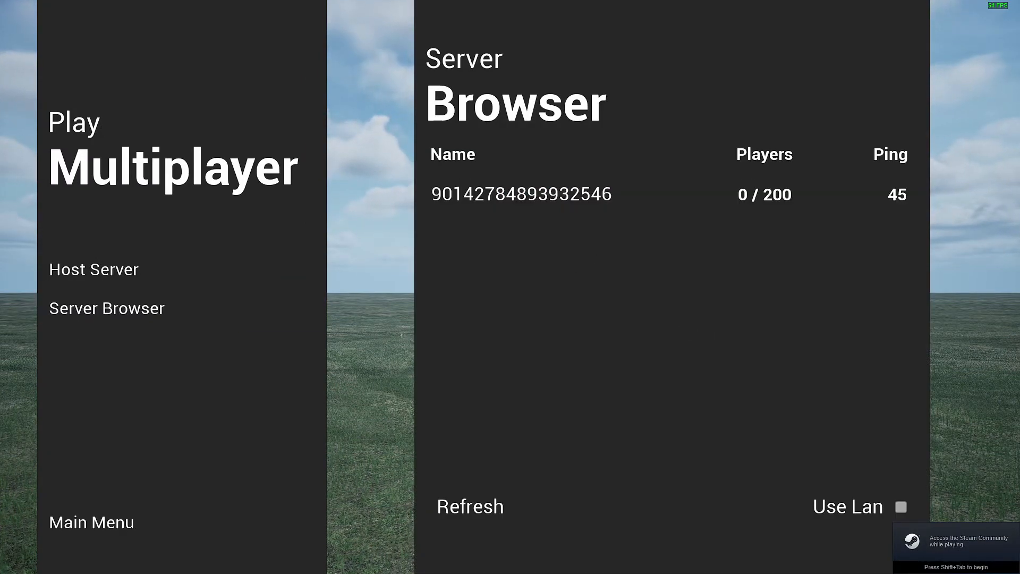
left_click_drag(1015, 111, 1019, 239)
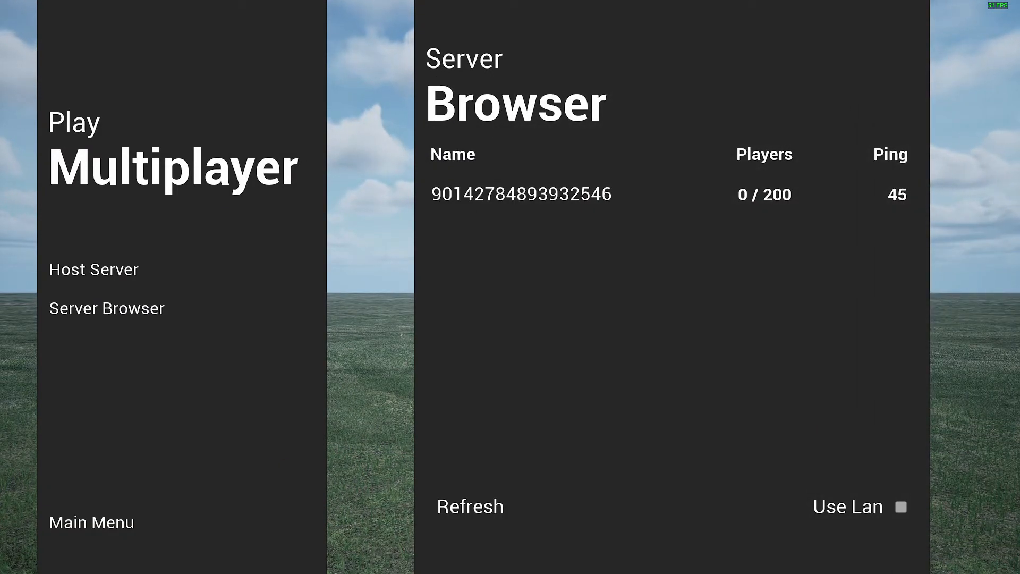
left_click(522, 196)
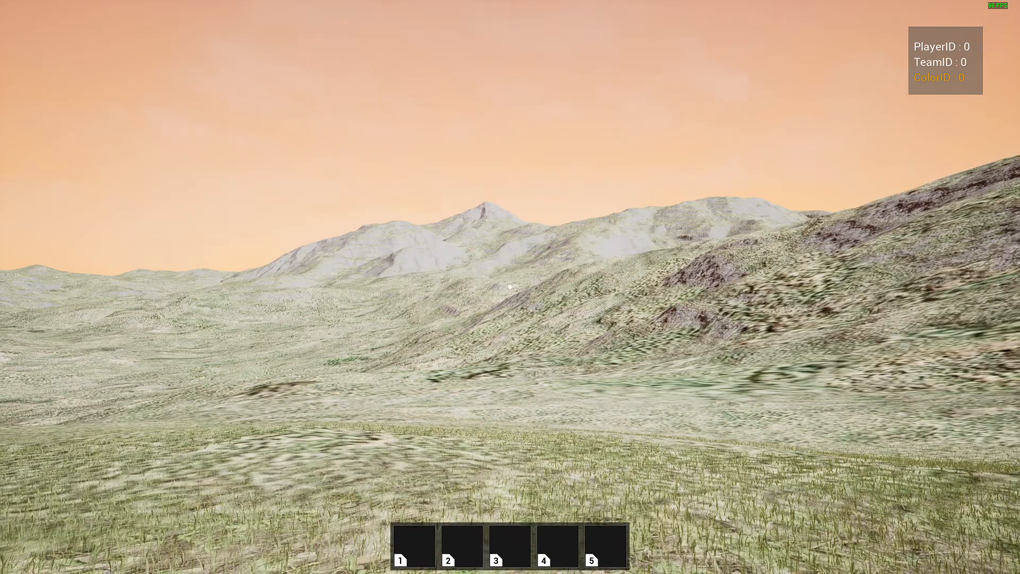
Step: Switch from the game to the PuTTY server log, shift it left, and scroll through it
key("super")
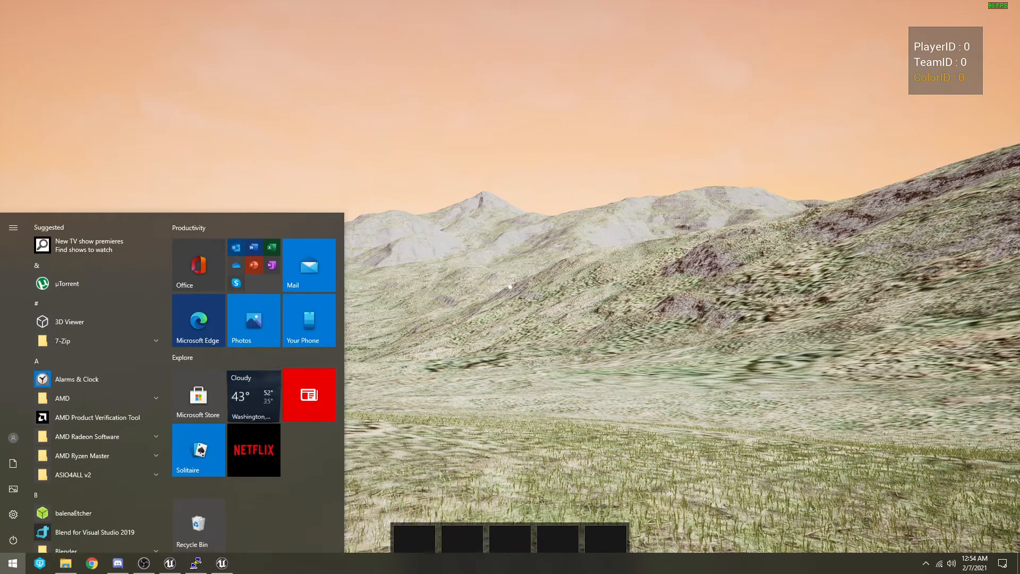
left_click(196, 563)
left_click_drag(462, 135, 398, 136)
scroll(452, 228, "up", 4)
scroll(479, 229, "down", 2)
scroll(479, 228, "up", 1)
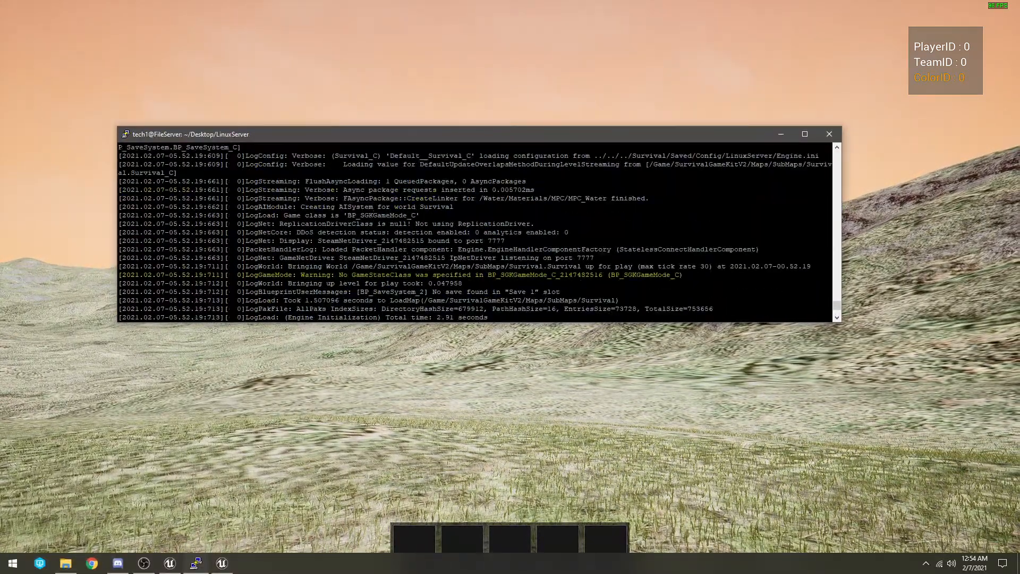
scroll(480, 229, "down", 1)
Step: Check the CREATED SERVER!!, SDL, Steam connection and join-succeeded log lines, then close PuTTY
left_click_drag(486, 257, 443, 257)
left_click_drag(350, 258, 345, 258)
left_click_drag(238, 267, 412, 267)
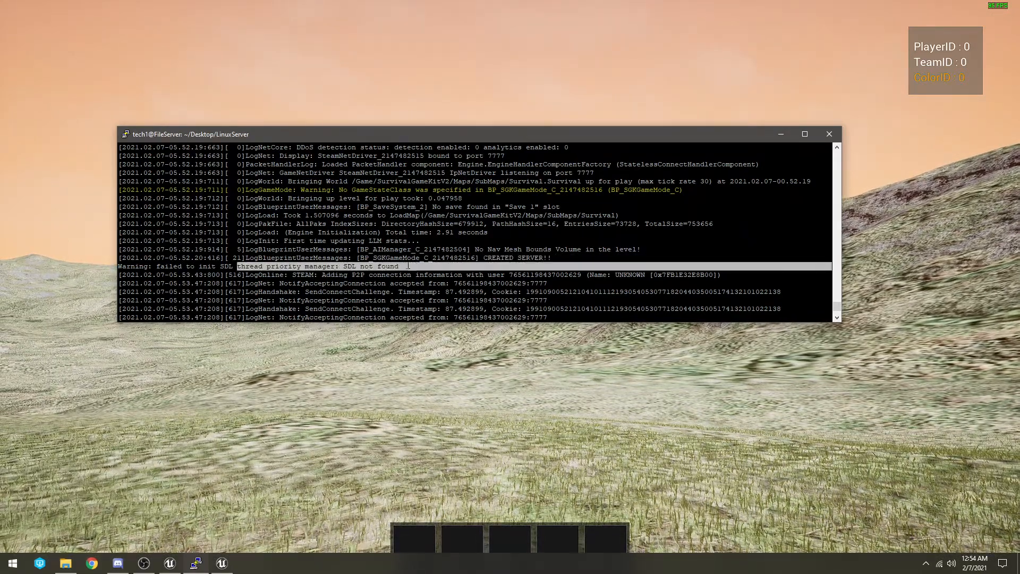
left_click(413, 267)
left_click_drag(292, 275, 496, 274)
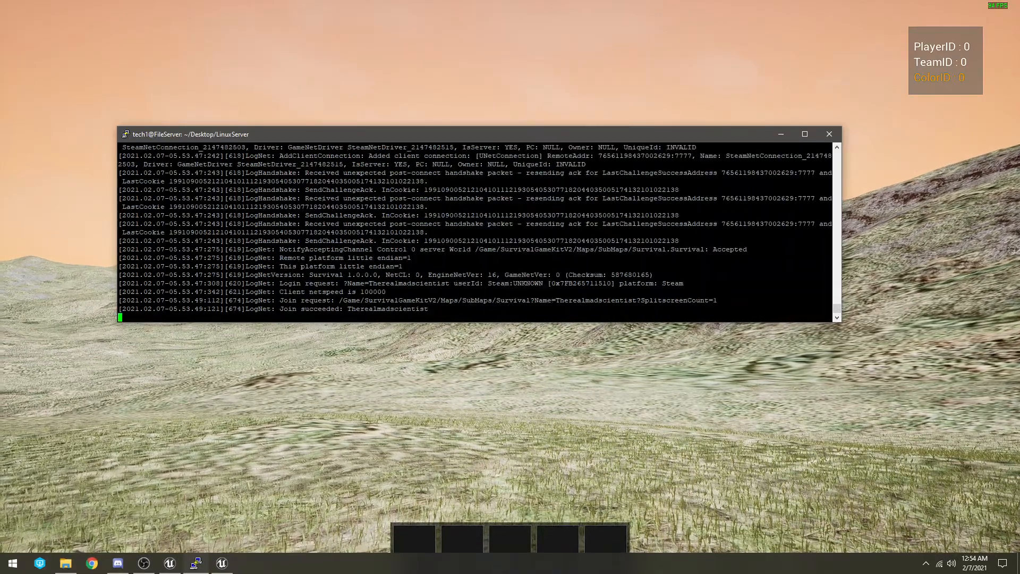
left_click_drag(273, 309, 460, 308)
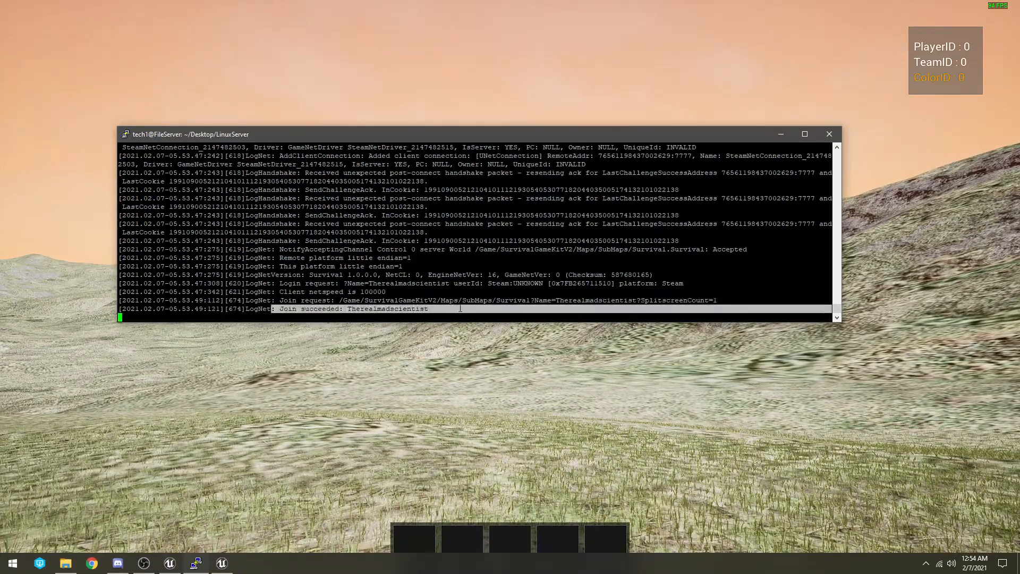
left_click(506, 308)
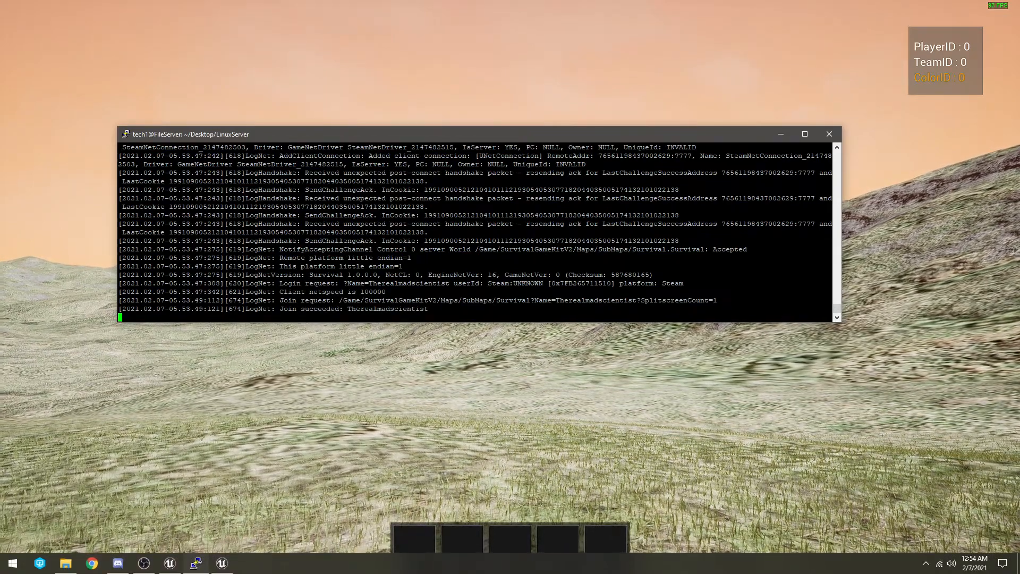
left_click(836, 136)
left_click(527, 318)
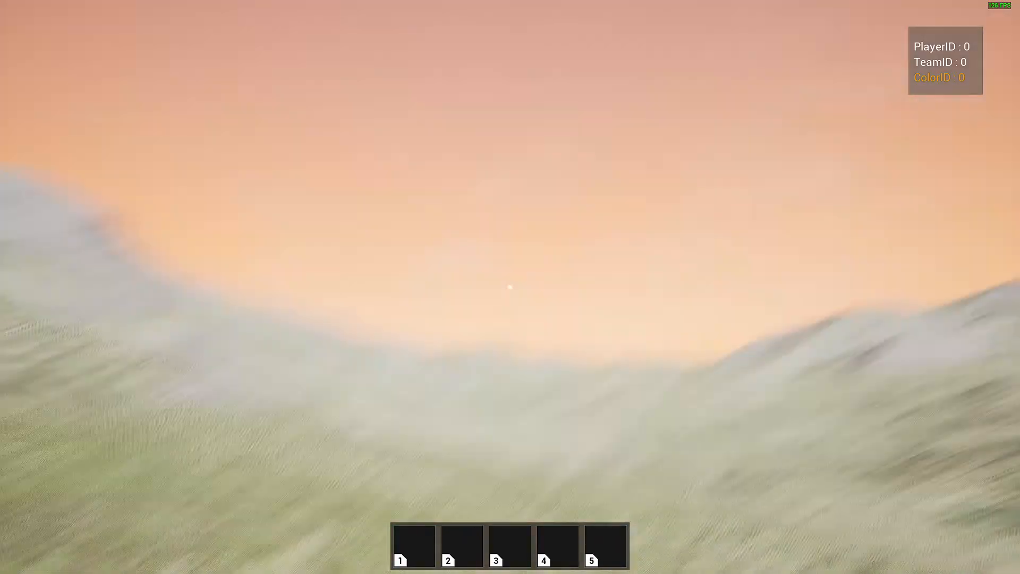
Step: Disconnect from the pause menu, confirm the Server Browser finds no servers, then quit Survival
key("Escape")
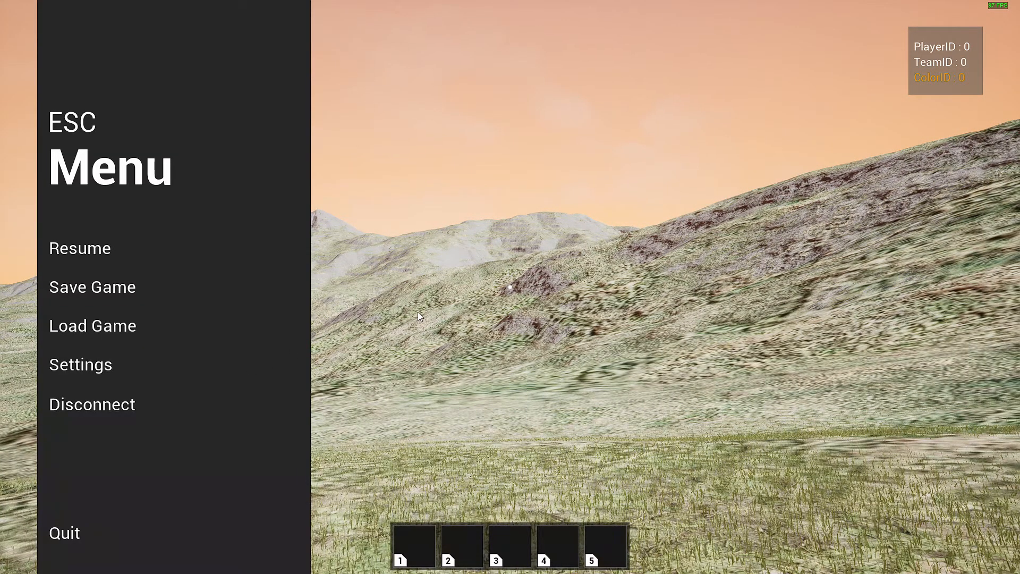
left_click(106, 407)
left_click(126, 306)
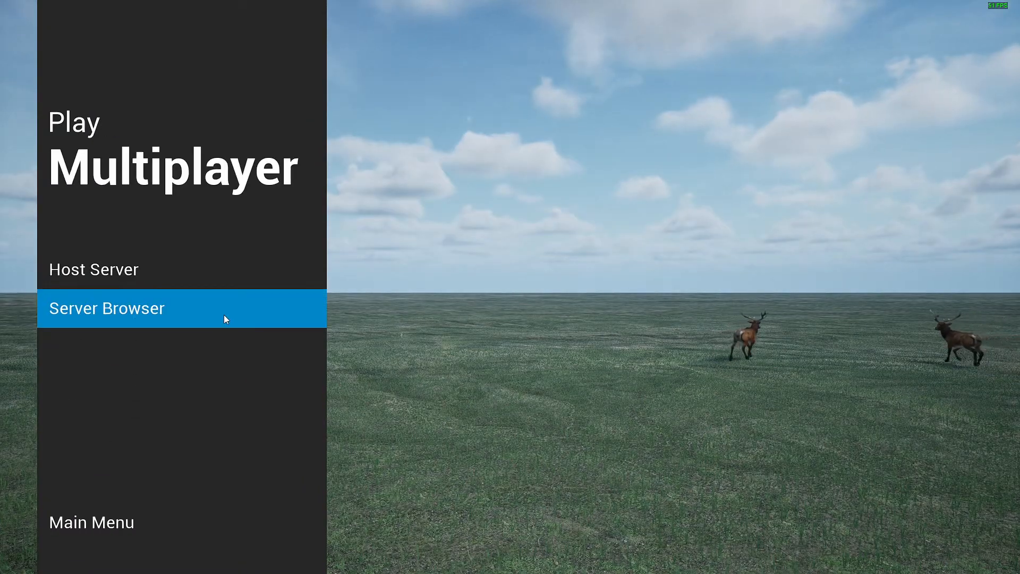
left_click(226, 318)
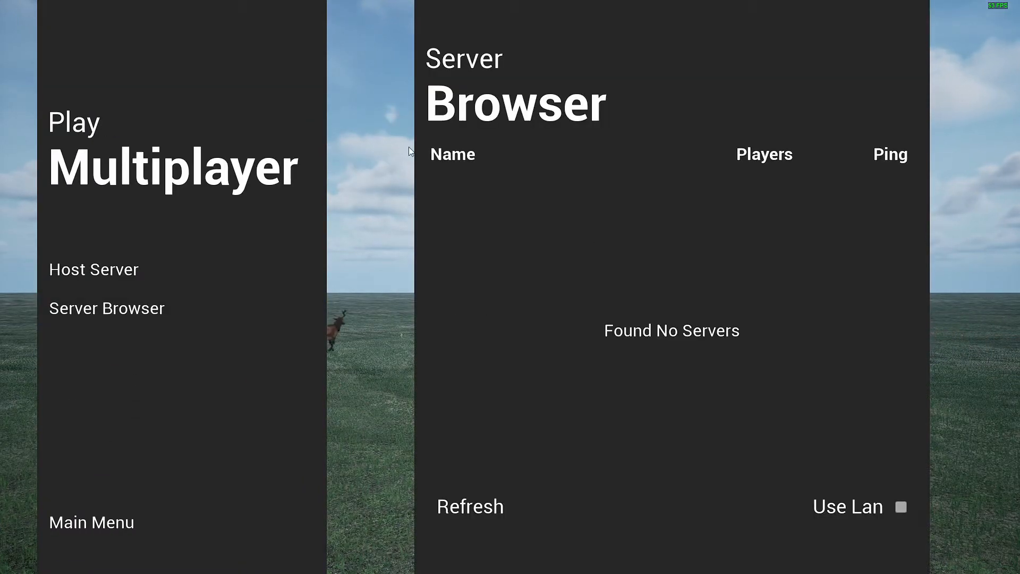
left_click(128, 522)
left_click(122, 518)
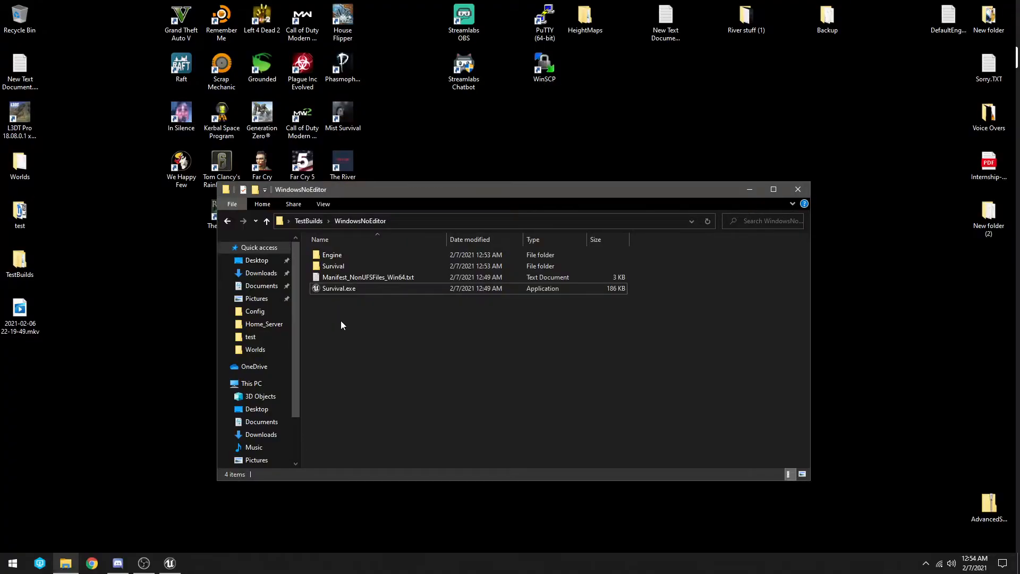
Step: Close WindowsNoEditor, open TestBuilds, and log WinSCP into the saved Tech1 site to browse LinuxServer
left_click(799, 189)
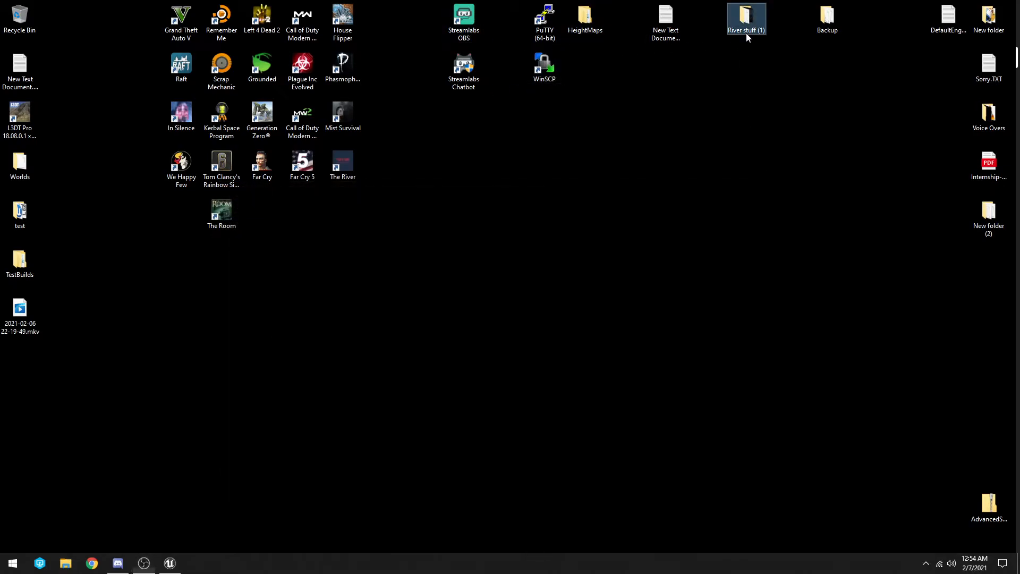
double_click(19, 261)
double_click(545, 66)
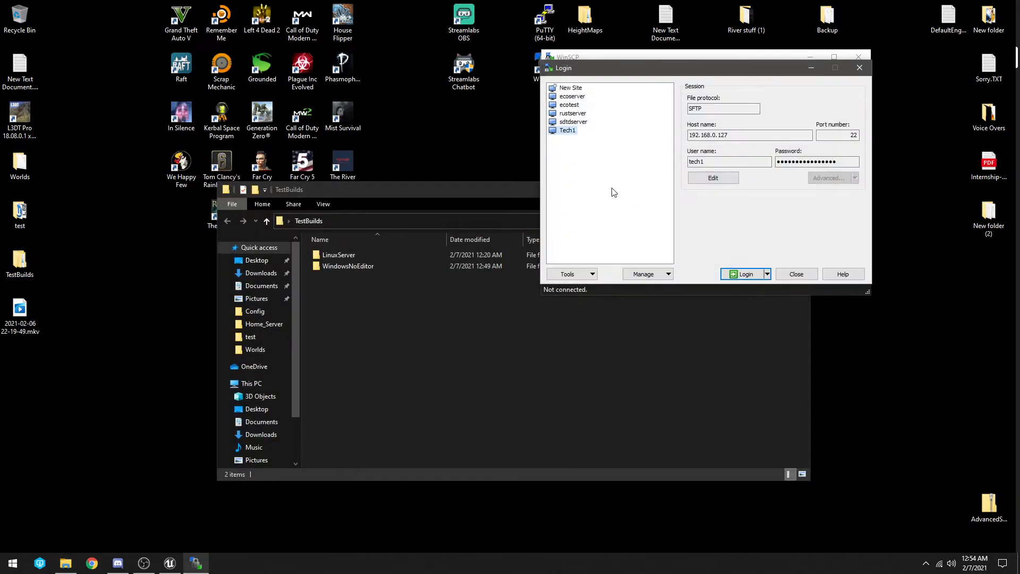
double_click(566, 130)
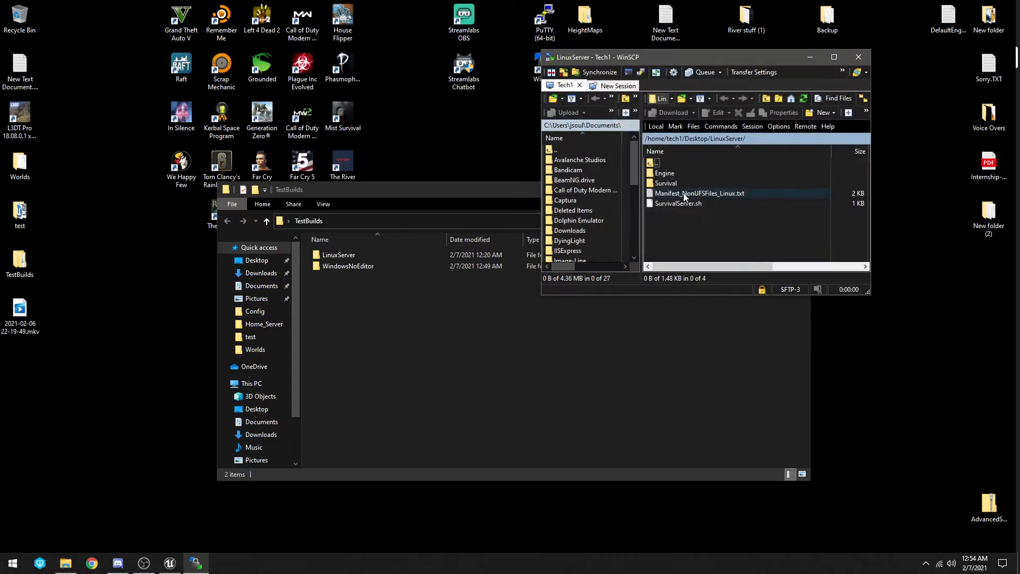
double_click(659, 163)
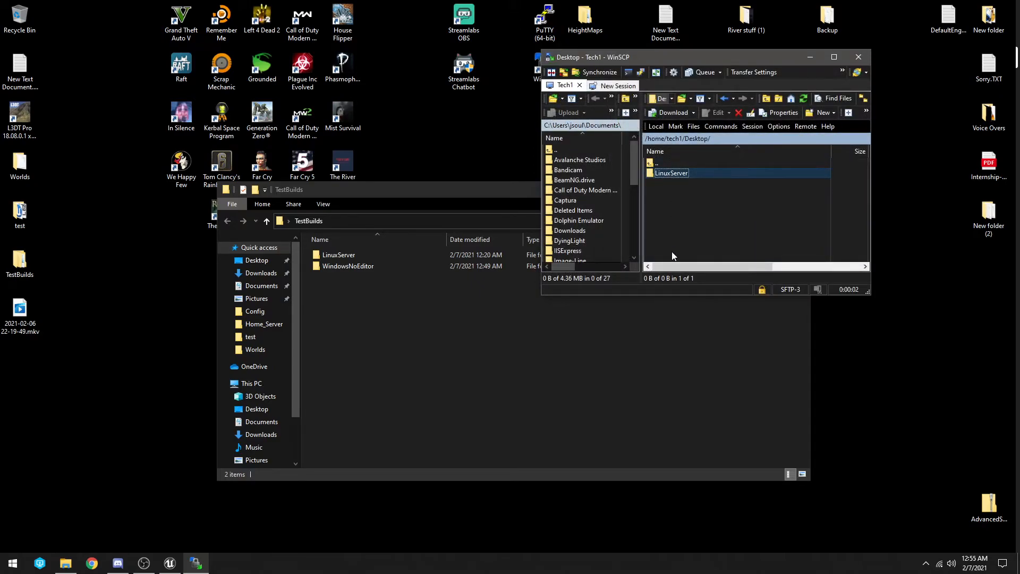
Step: Close WinSCP and the TestBuilds folder window
left_click(858, 57)
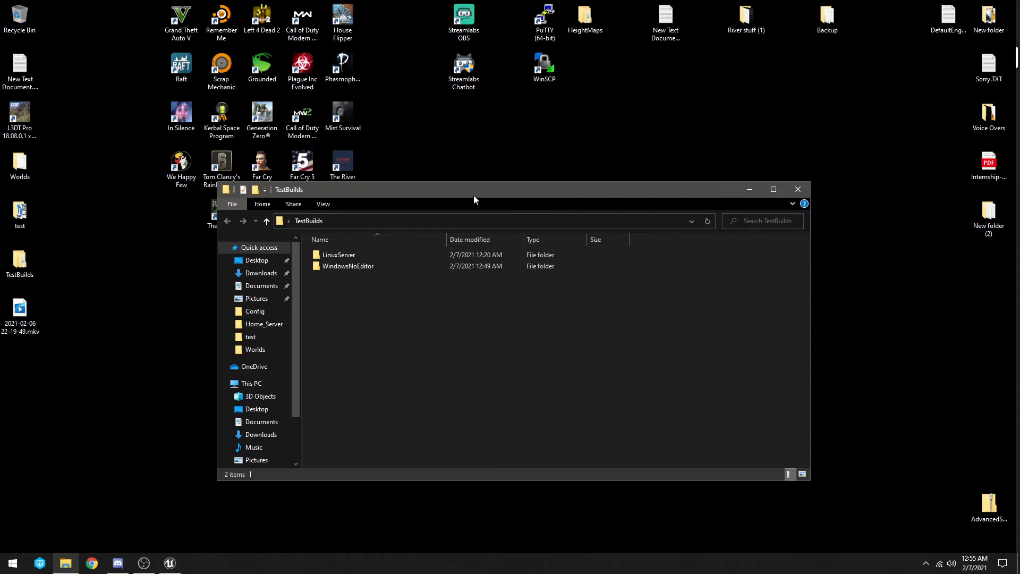
left_click_drag(474, 196, 502, 190)
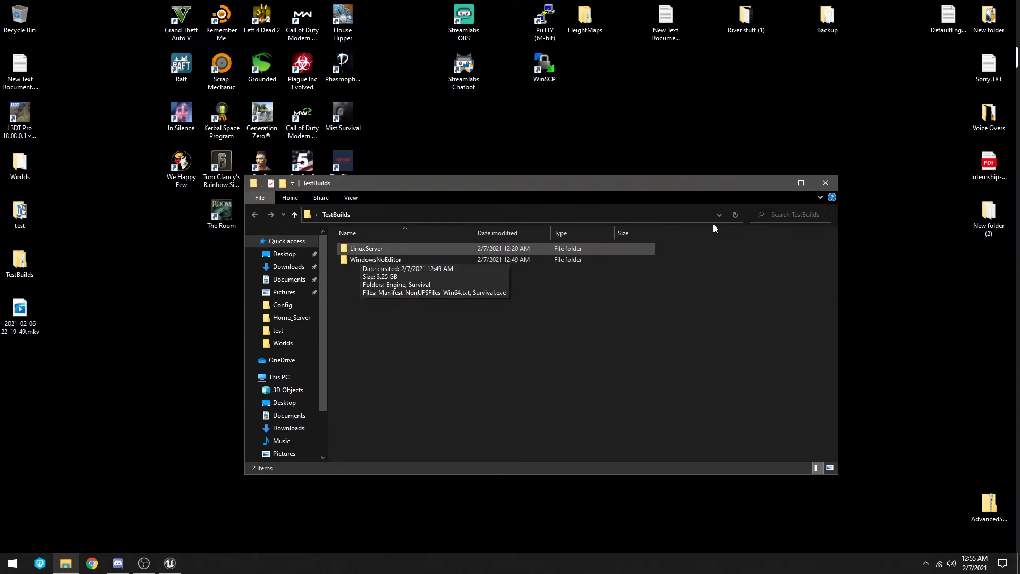
left_click(826, 183)
Step: Package the project for Windows (64-bit) with TestBuilds as the output folder
left_click(169, 563)
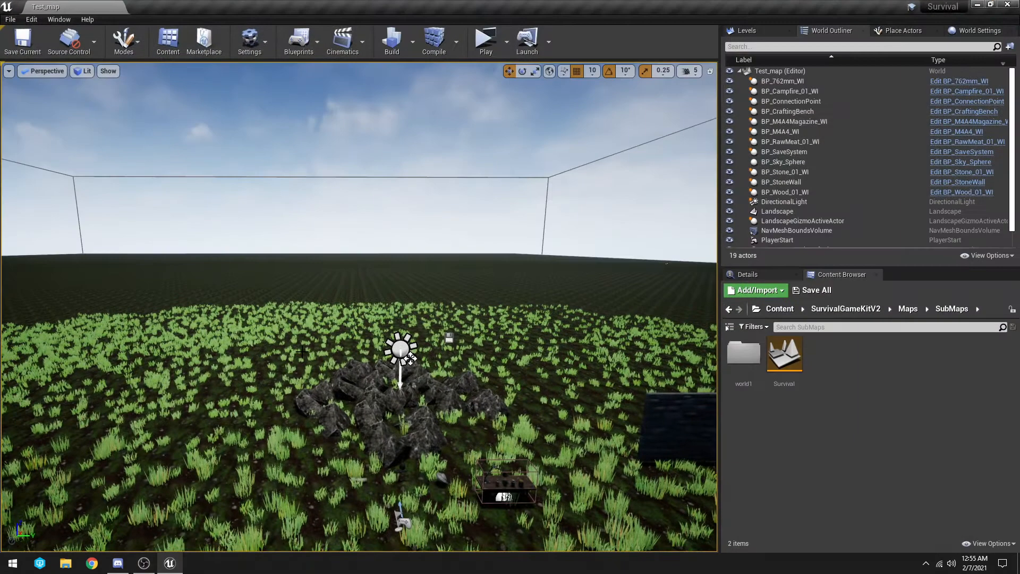
left_click(10, 19)
mouse_move(83, 198)
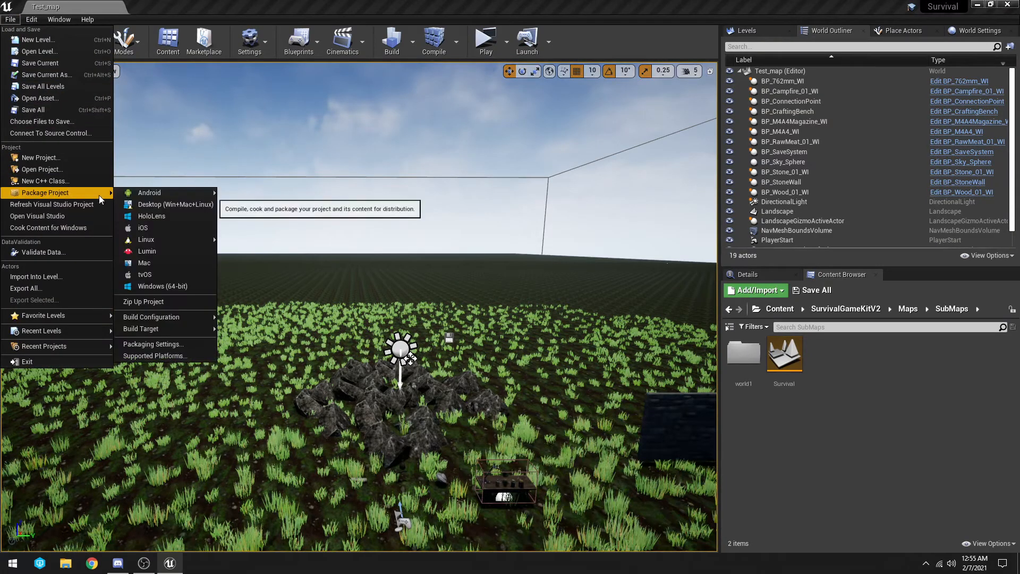
mouse_move(174, 327)
left_click(226, 343)
left_click(191, 287)
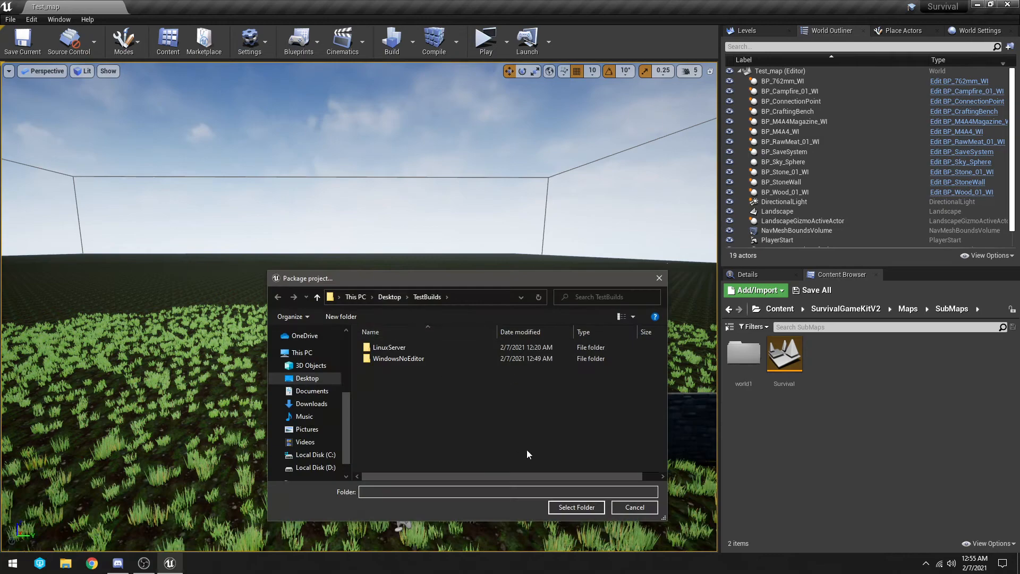
left_click(572, 506)
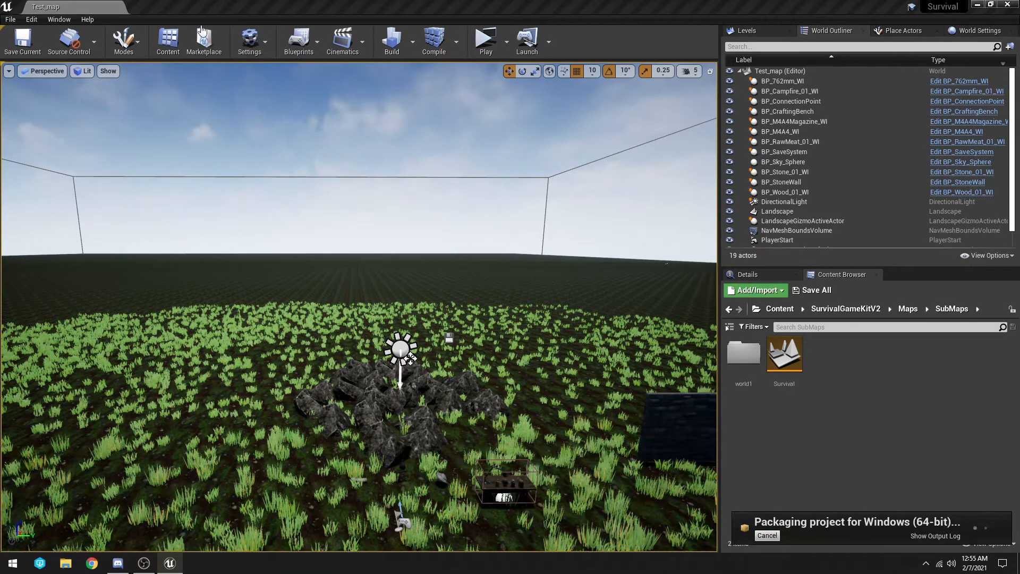
Step: Show the Output Log and wait for the WindowsServer packaging to report BUILD SUCCESSFUL
left_click(933, 536)
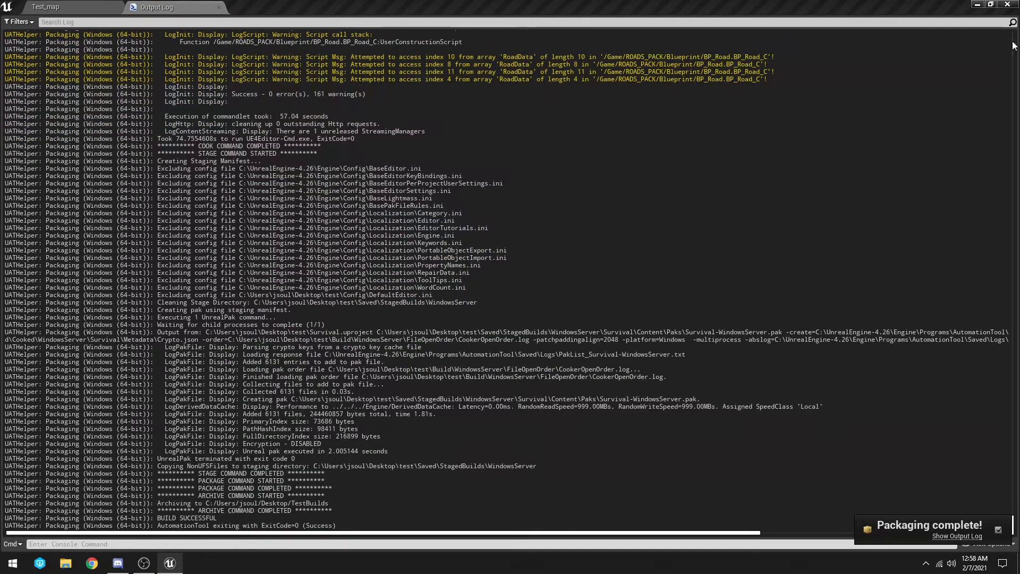
Step: In TestBuilds\WindowsServer, create a shortcut to SurvivalServer.exe, keeping its default name
left_click(1007, 4)
double_click(21, 277)
double_click(383, 270)
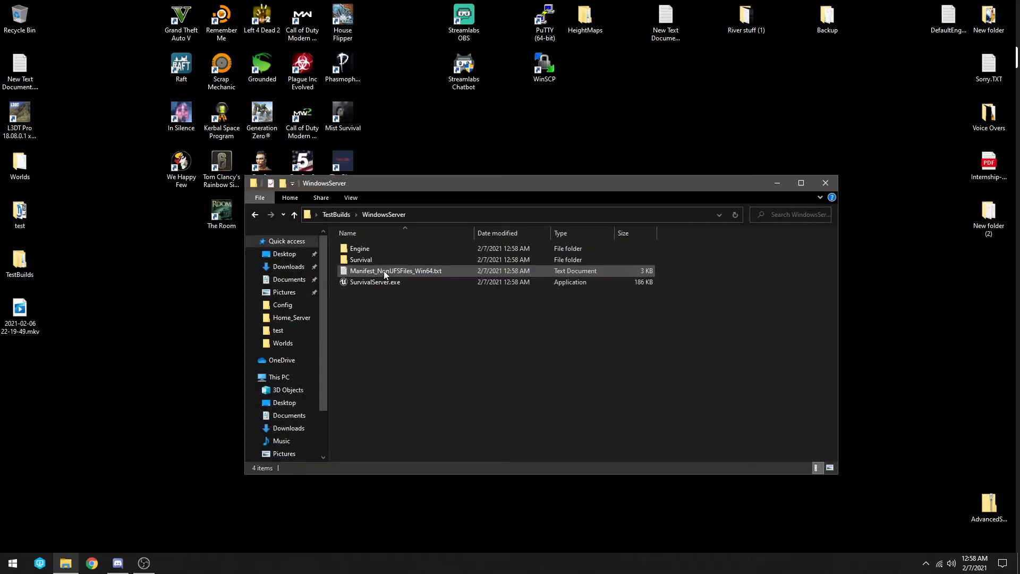
right_click(379, 283)
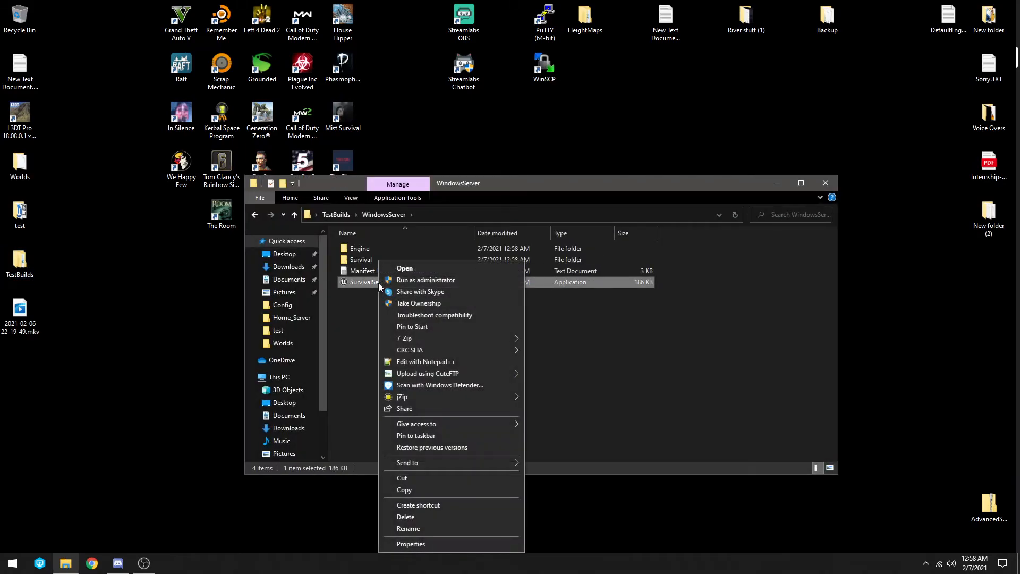
left_click(440, 504)
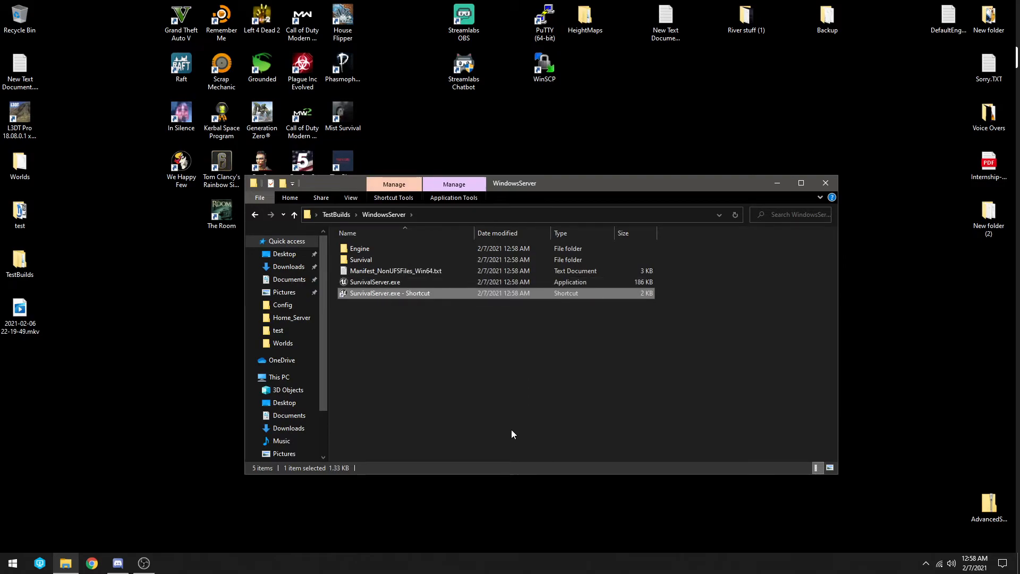
key("End")
key("BackSpace")
key("BackSpace")
key("BackSpace")
key("BackSpace")
key("BackSpace")
key("BackSpace")
key("BackSpace")
key("BackSpace")
key("BackSpace")
key("BackSpace")
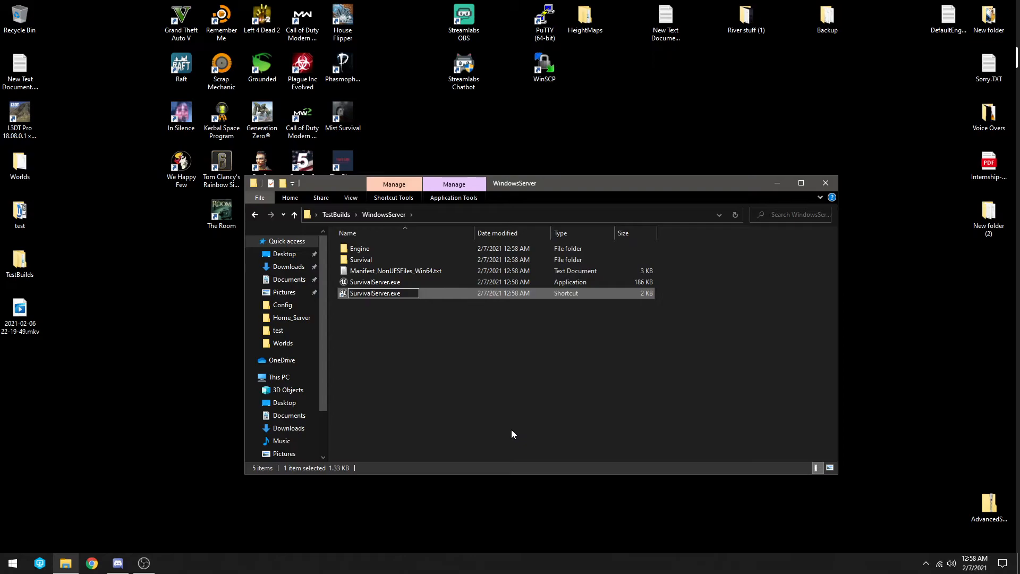
key("Escape")
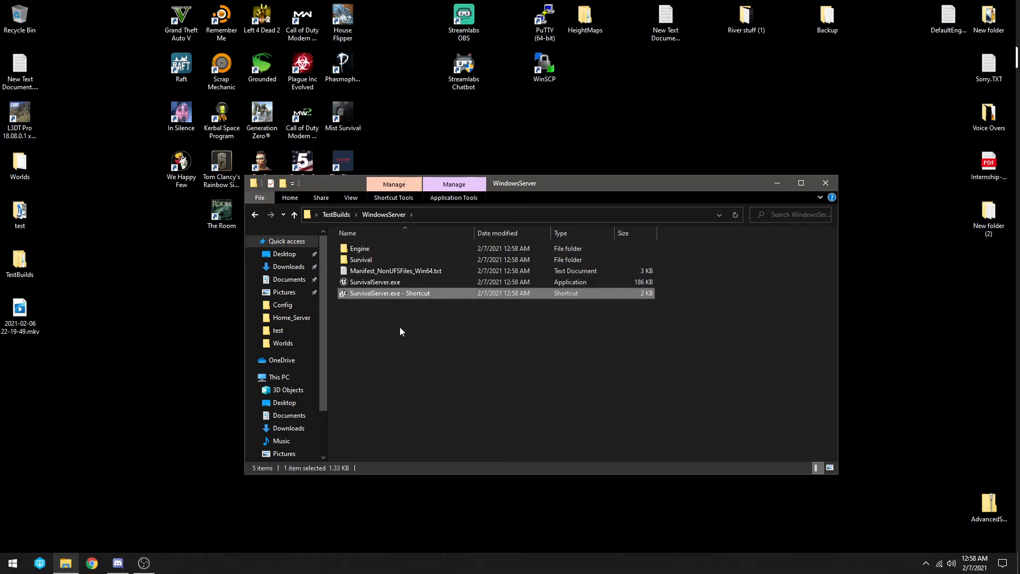
Step: Append ' -log' to the shortcut's Target and launch the dedicated server from it
right_click(363, 294)
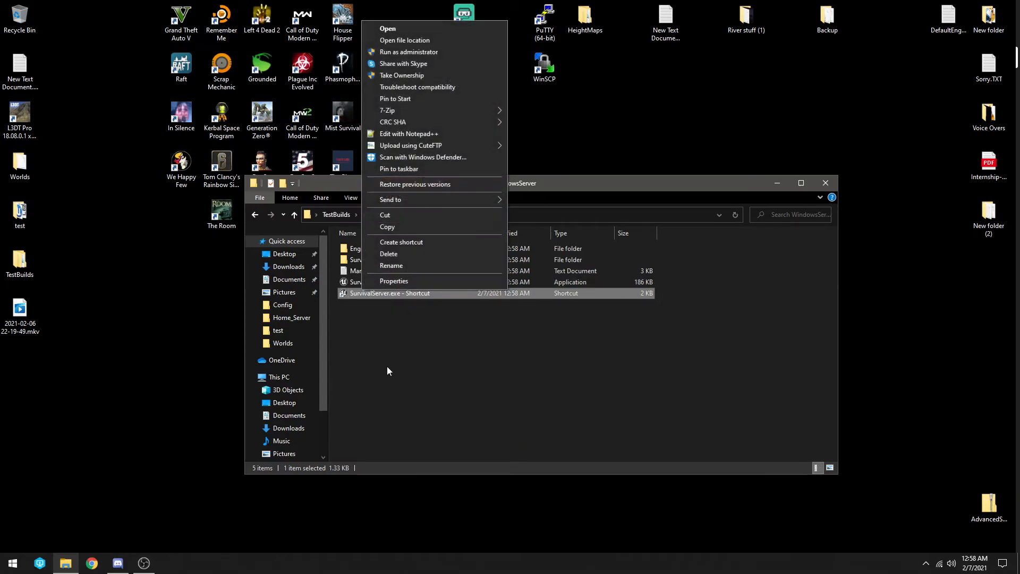
left_click(404, 284)
left_click(525, 373)
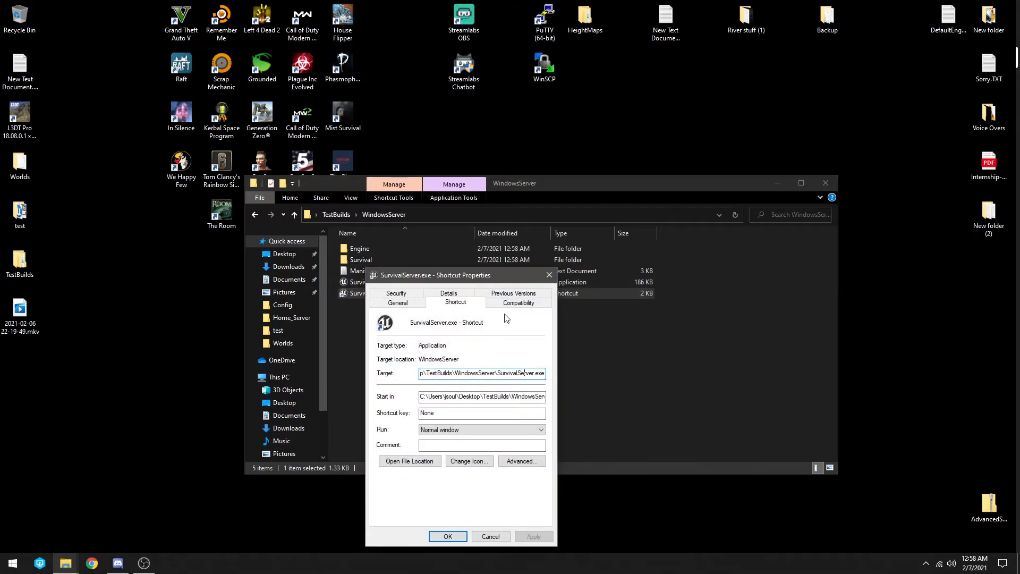
type("0")
key("BackSpace")
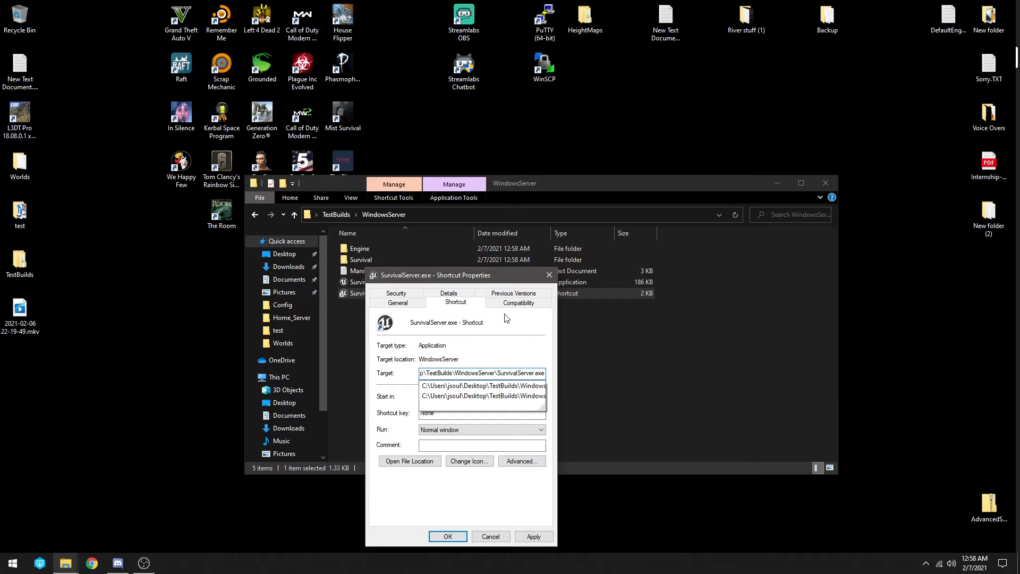
type("-")
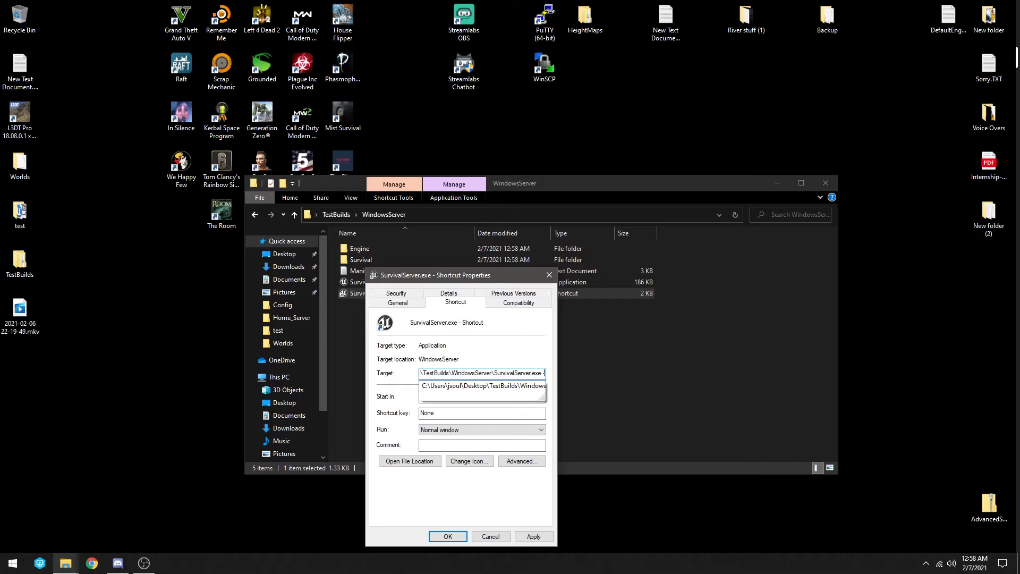
type("log")
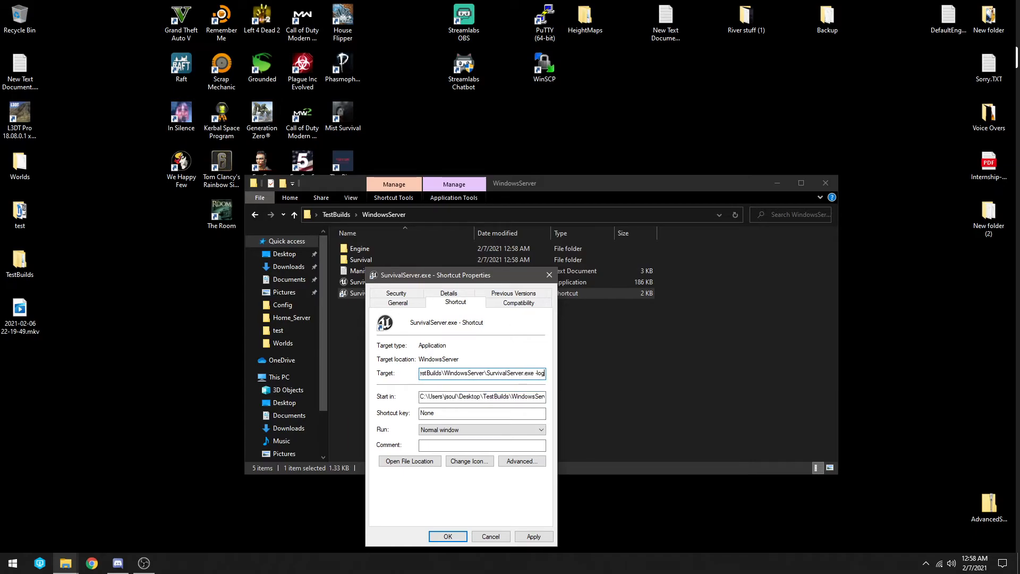
left_click(544, 537)
left_click(451, 537)
double_click(378, 294)
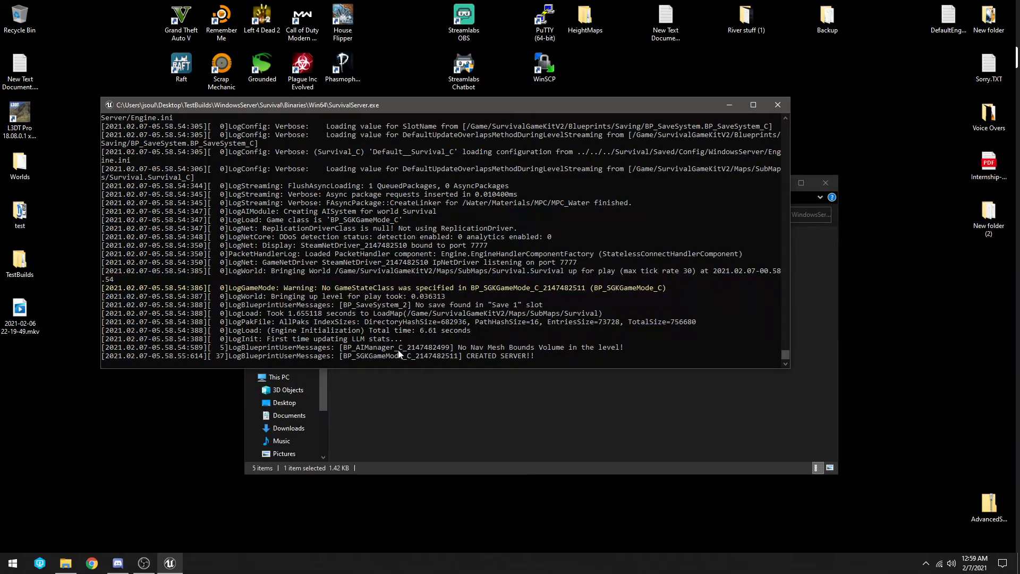
Step: Once the console logs CREATED SERVER!!, drag the SurvivalServer console off the right screen edge
left_click_drag(405, 106, 1019, 121)
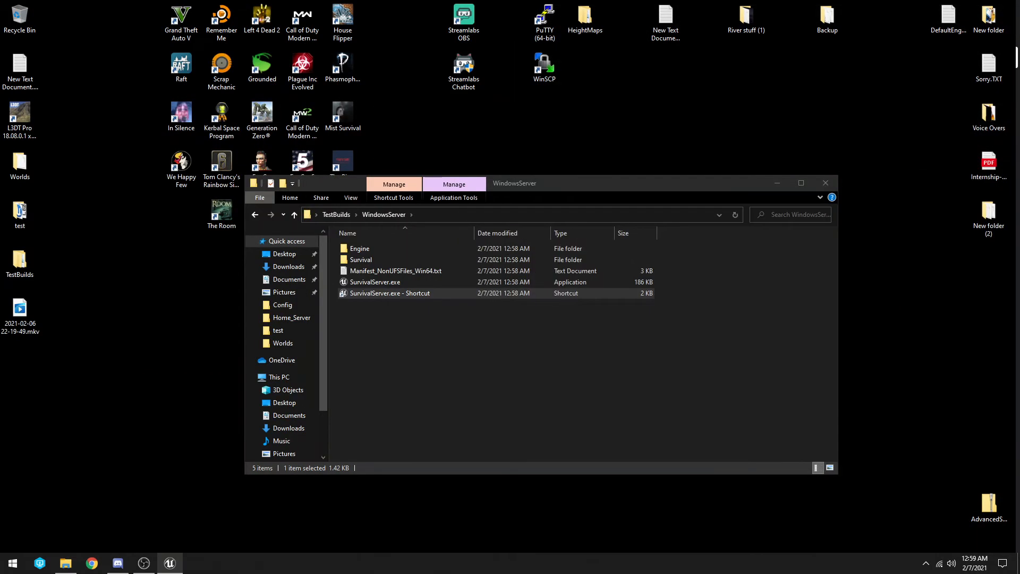
Step: Run Survival.exe from the TestBuilds\WindowsNoEditor client build folder
left_click(257, 214)
double_click(383, 260)
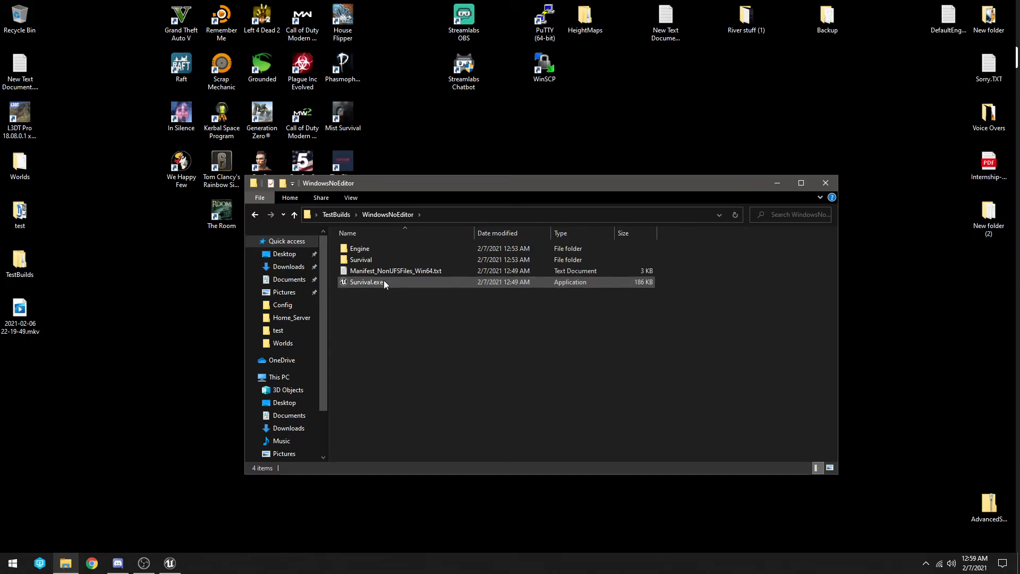
double_click(384, 282)
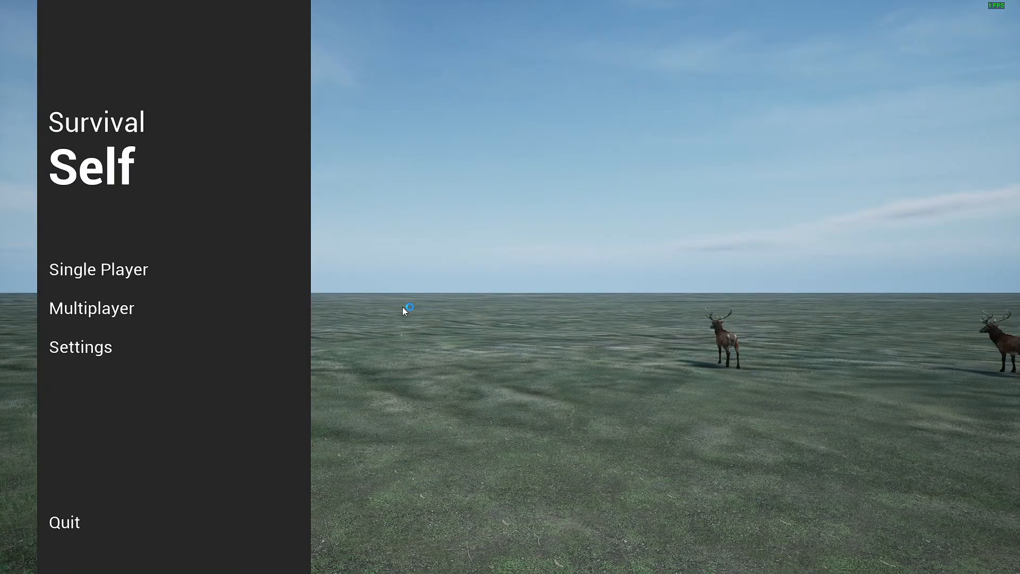
Step: Open Multiplayer > Server Browser, toggle Use Lan, and refresh the server list twice
left_click(147, 310)
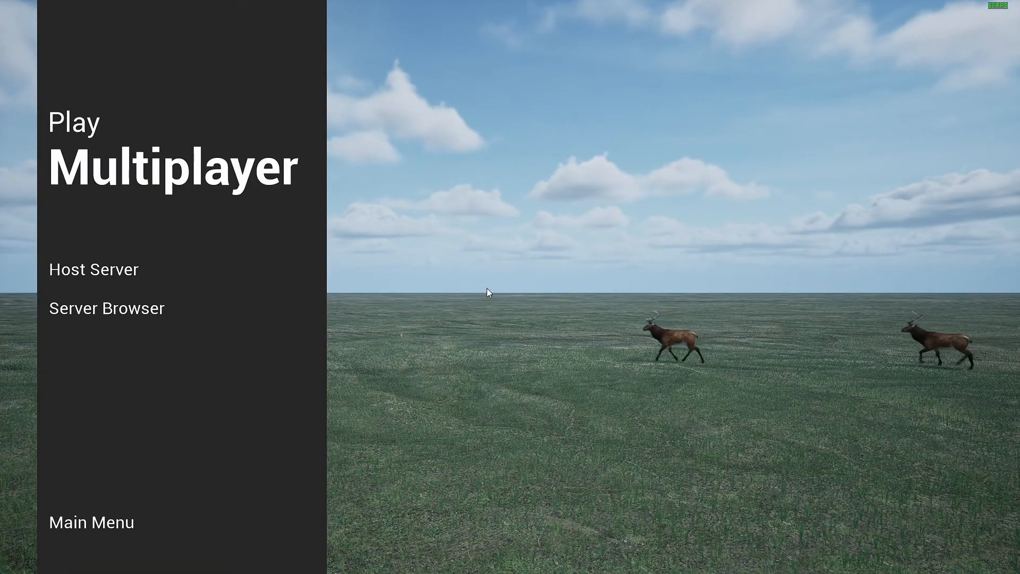
left_click(177, 307)
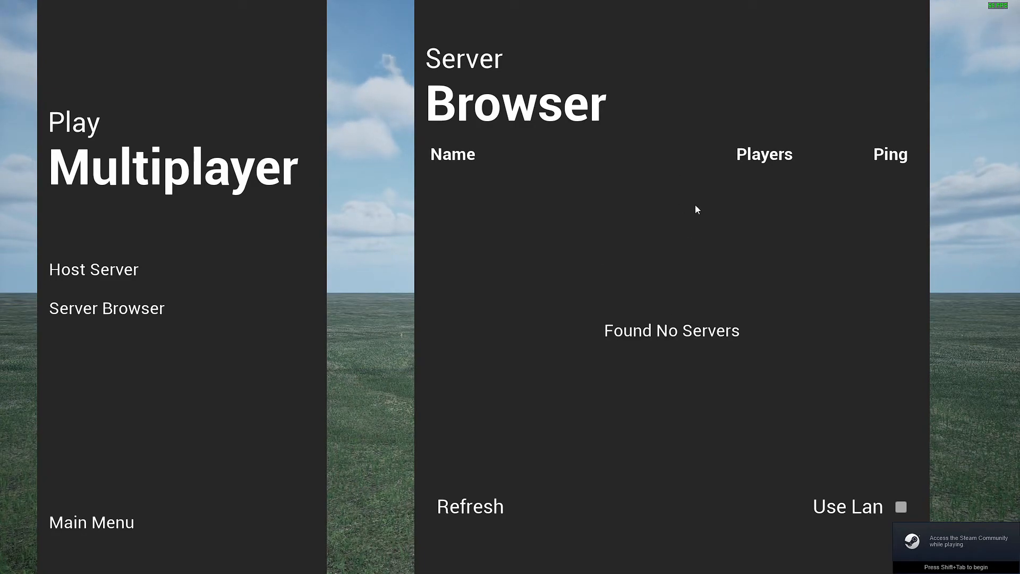
left_click(901, 506)
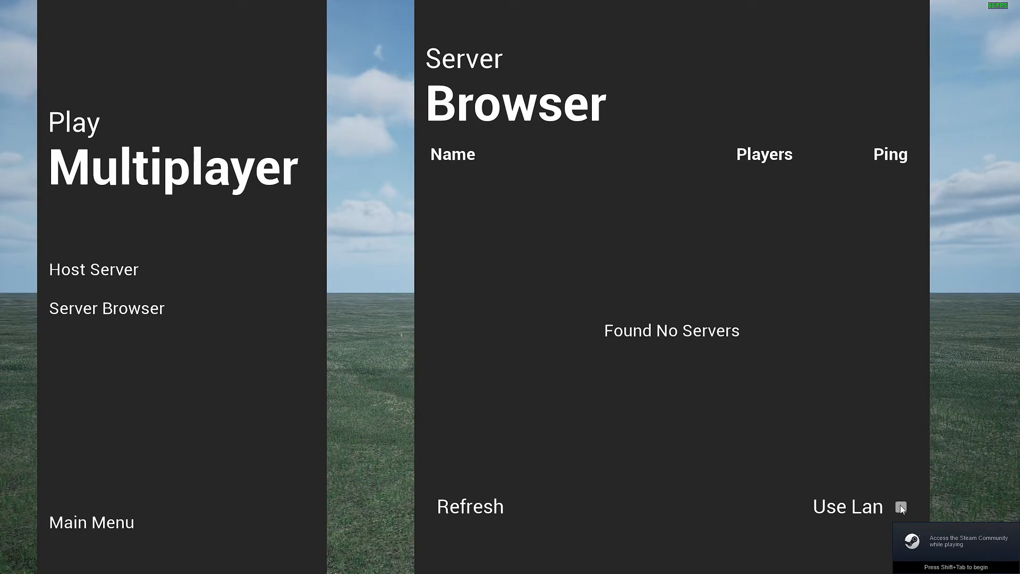
left_click(469, 508)
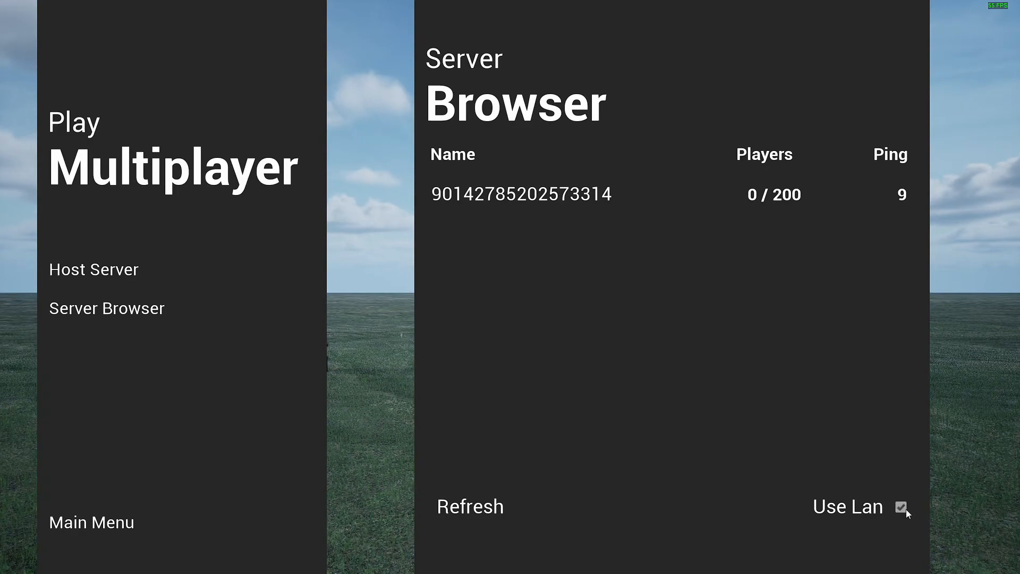
left_click(495, 507)
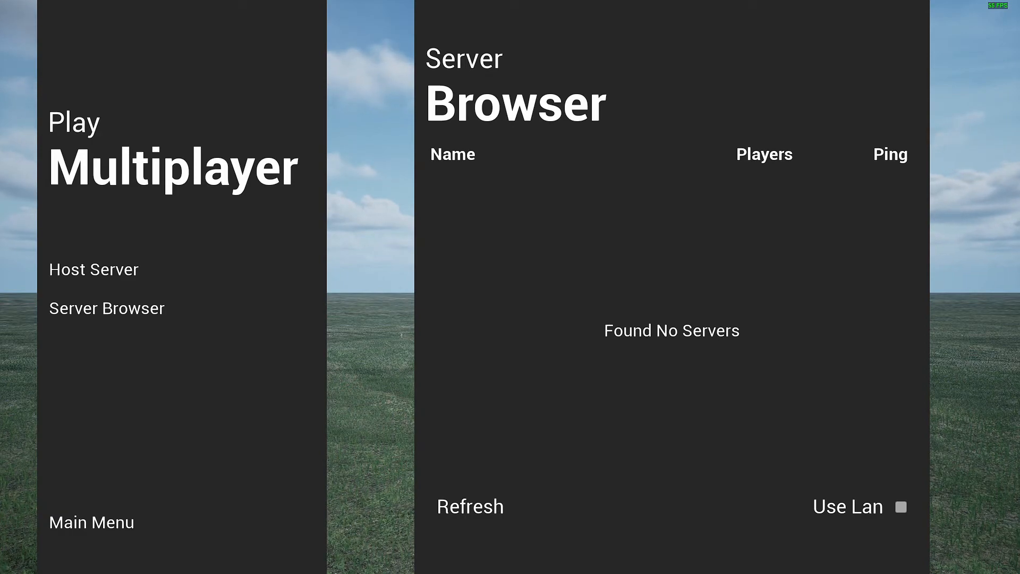
Step: Drag the SurvivalServer console back on screen and close it to stop the dedicated server
left_click_drag(1019, 126, 547, 110)
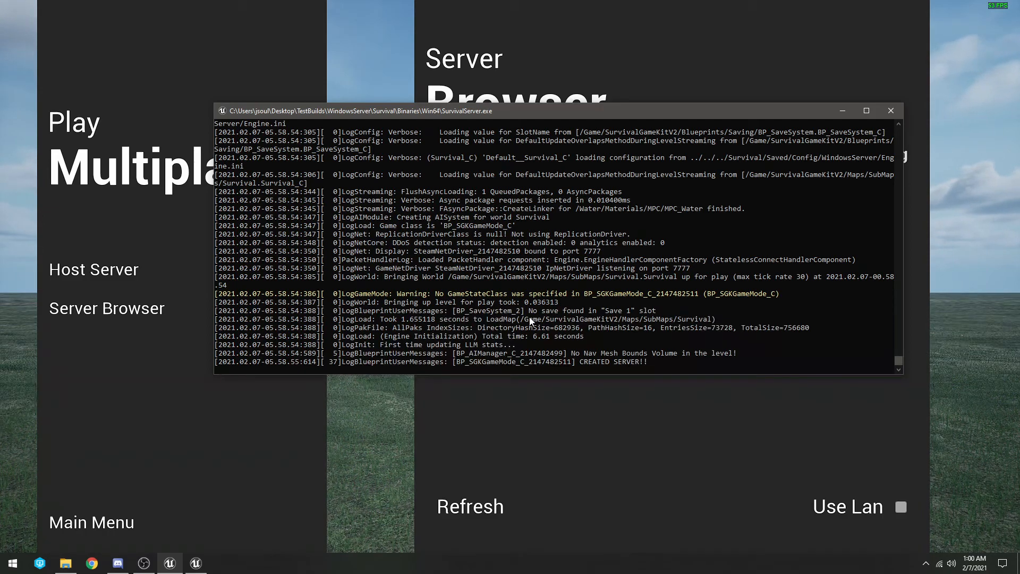
left_click_drag(550, 116, 531, 162)
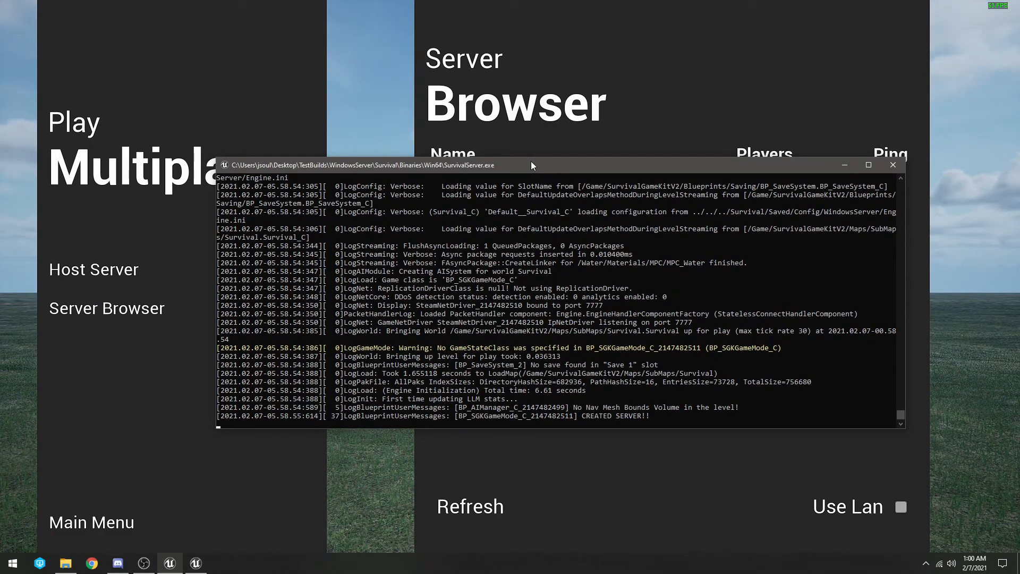
left_click_drag(532, 165, 495, 145)
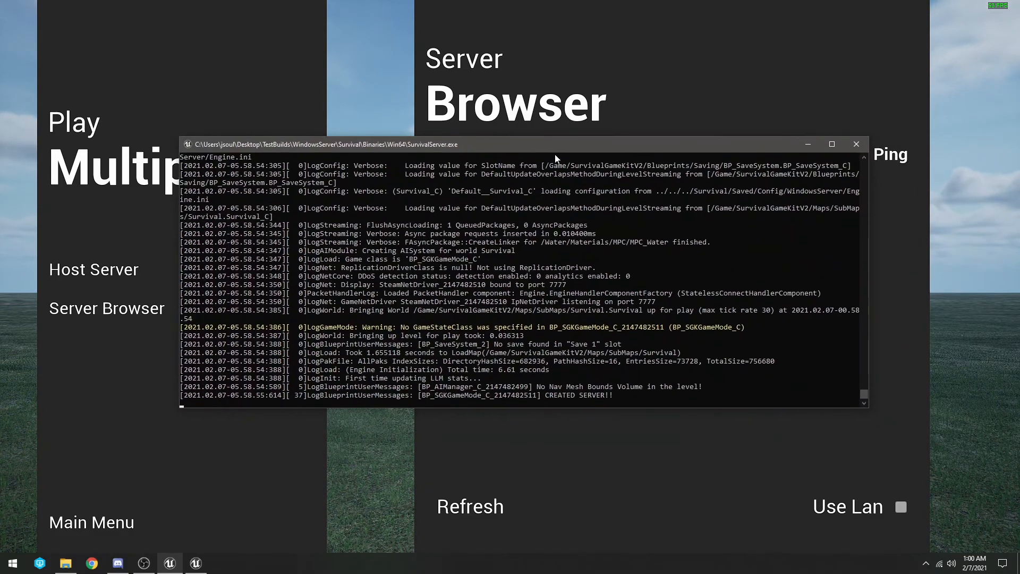
left_click(857, 144)
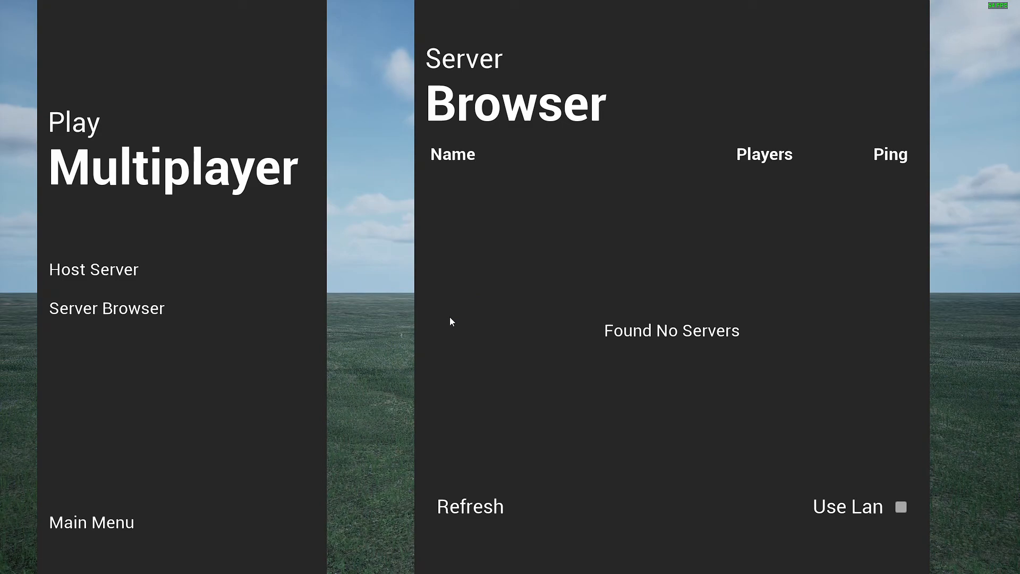
Step: Quit Survival through its Main Menu and close the WindowsNoEditor Explorer window
left_click(130, 523)
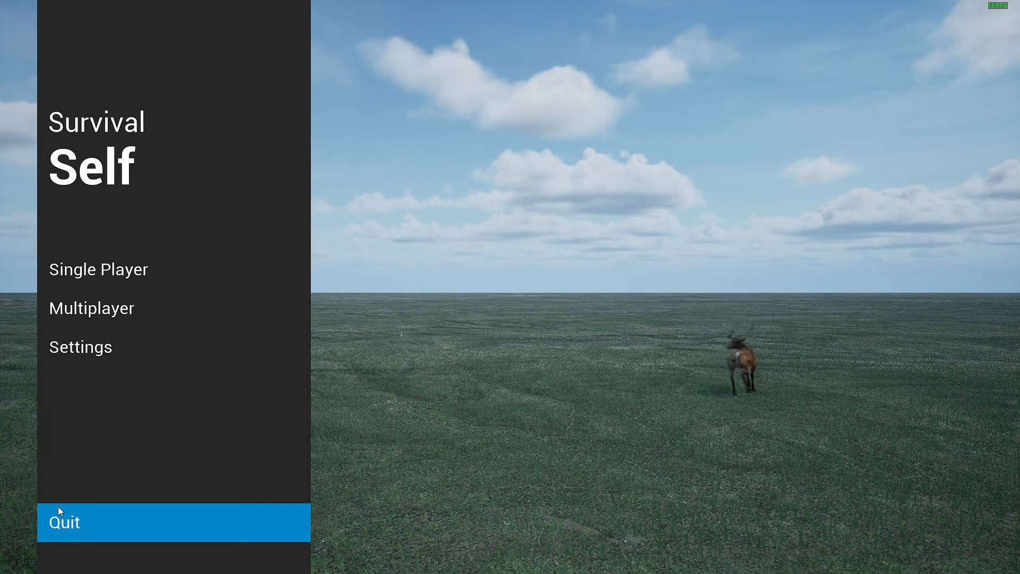
left_click(73, 523)
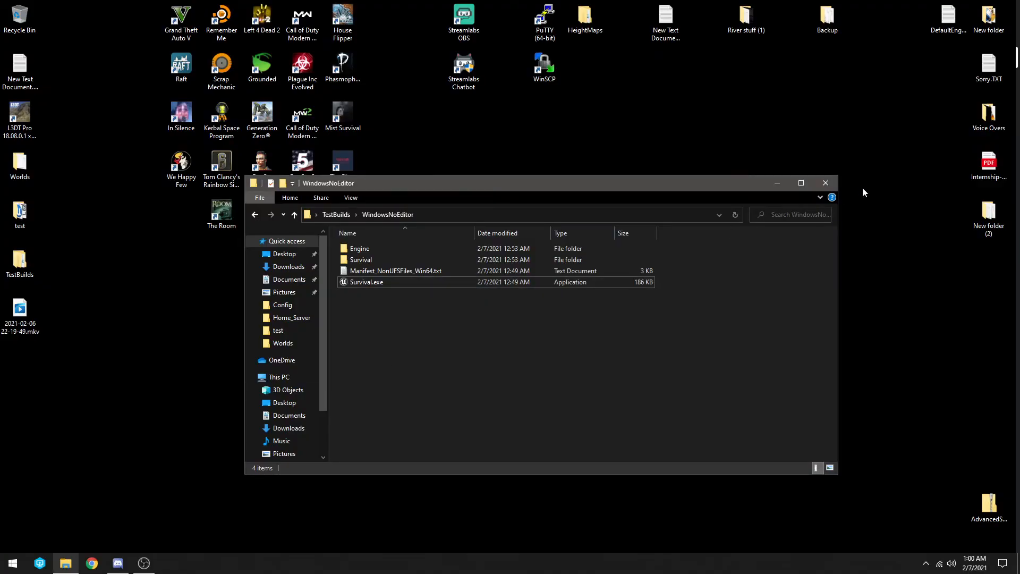
left_click(830, 182)
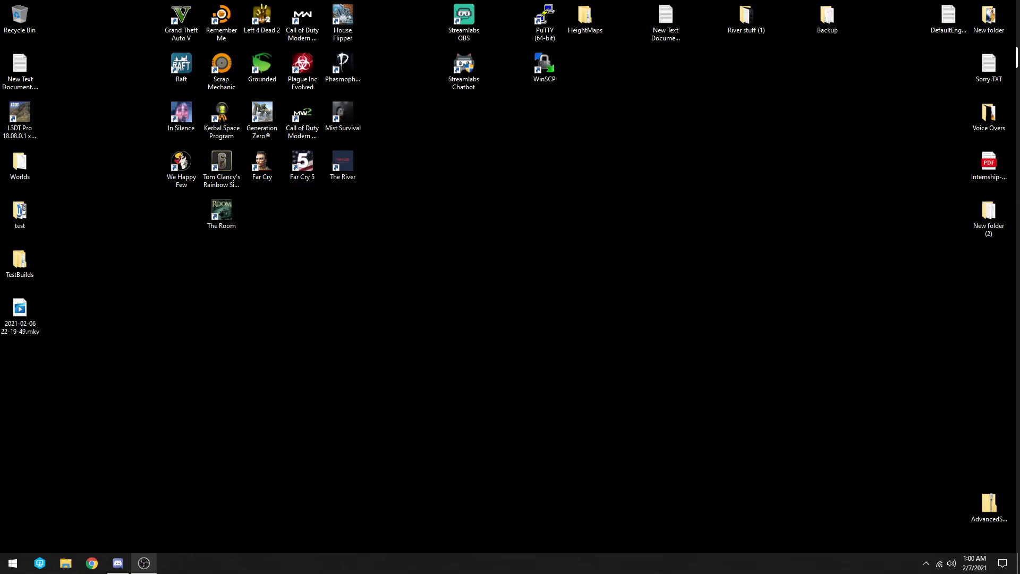